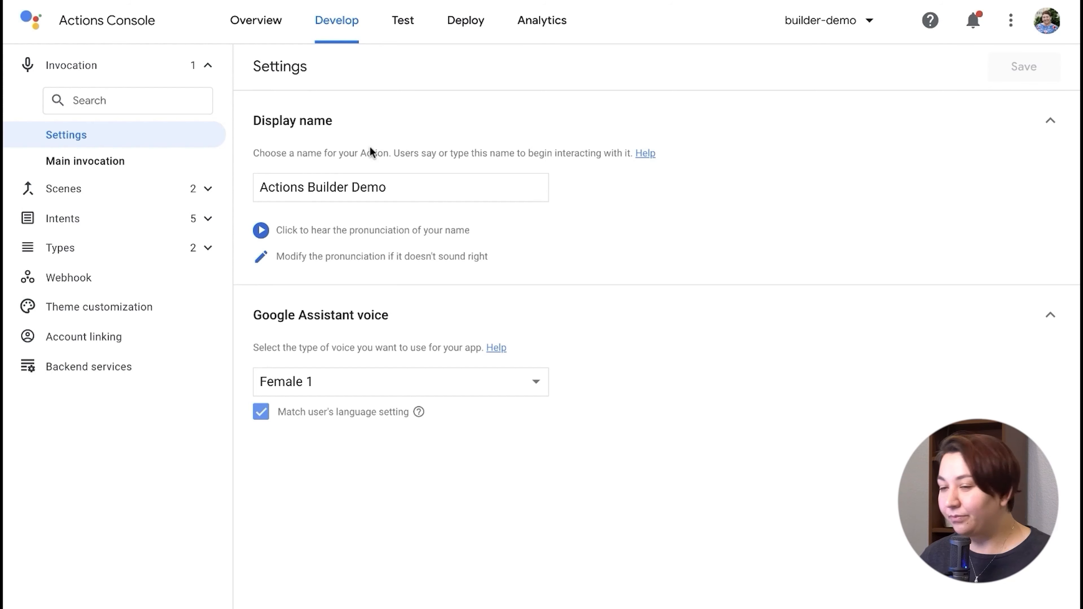
Examine the Action's display name in the invocation settings
click(416, 190)
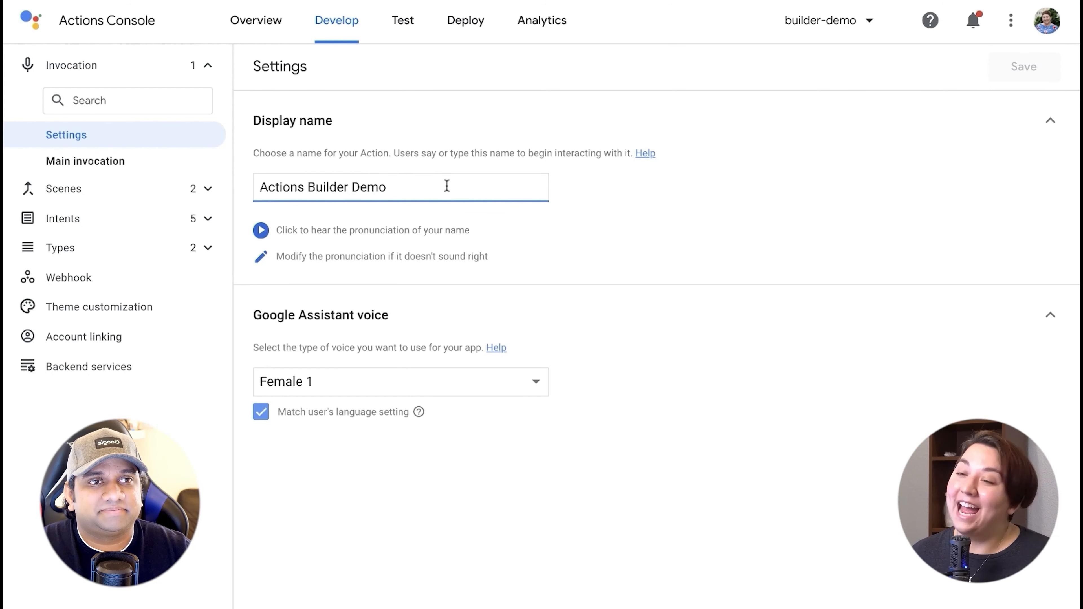
drag(434, 186, 258, 186)
click(429, 189)
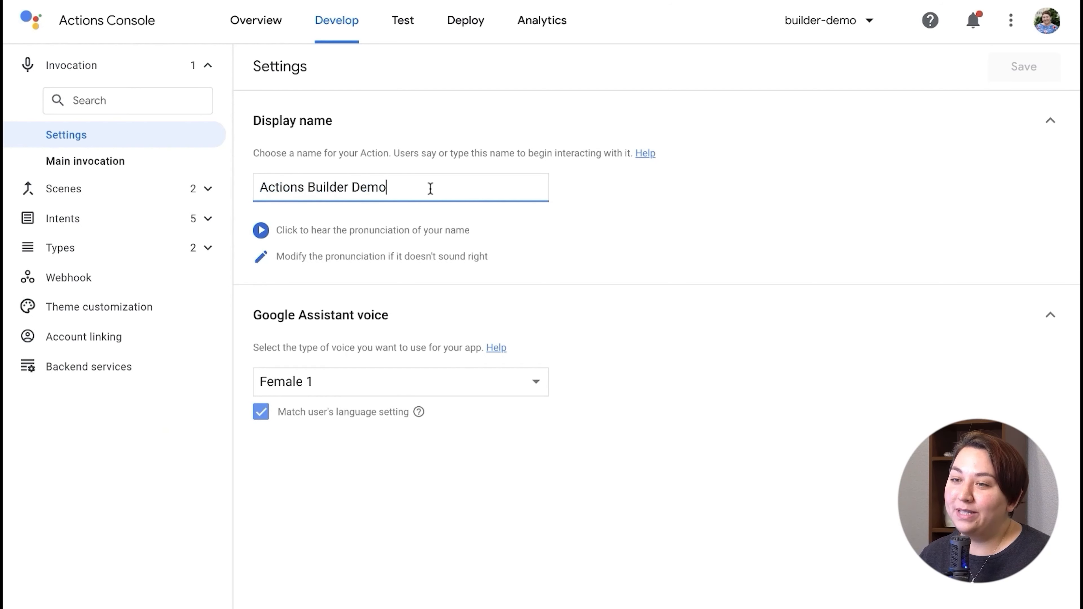
drag(430, 188, 275, 176)
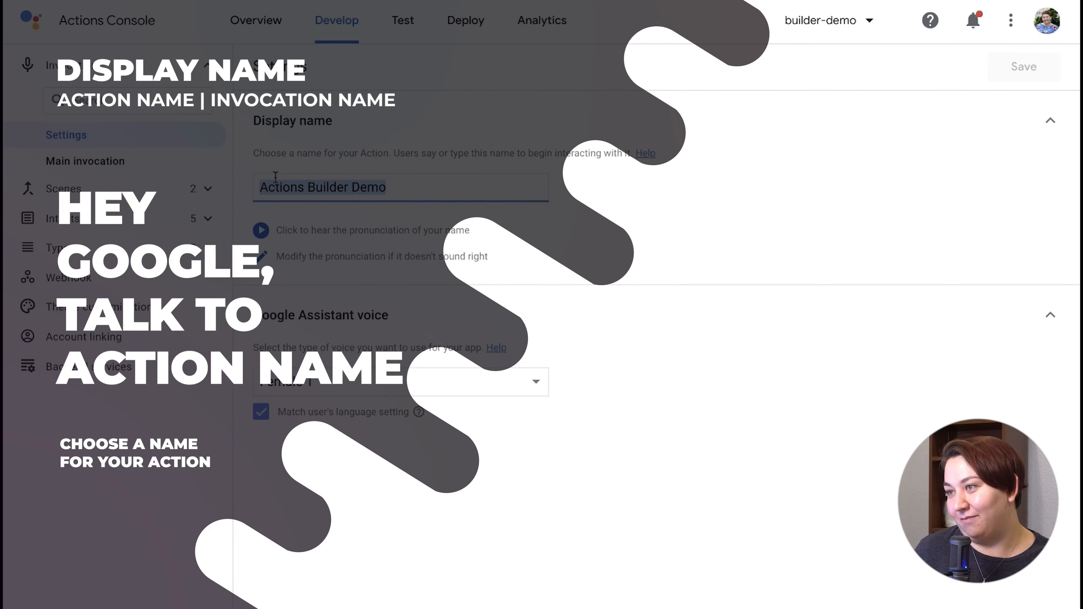
click(403, 192)
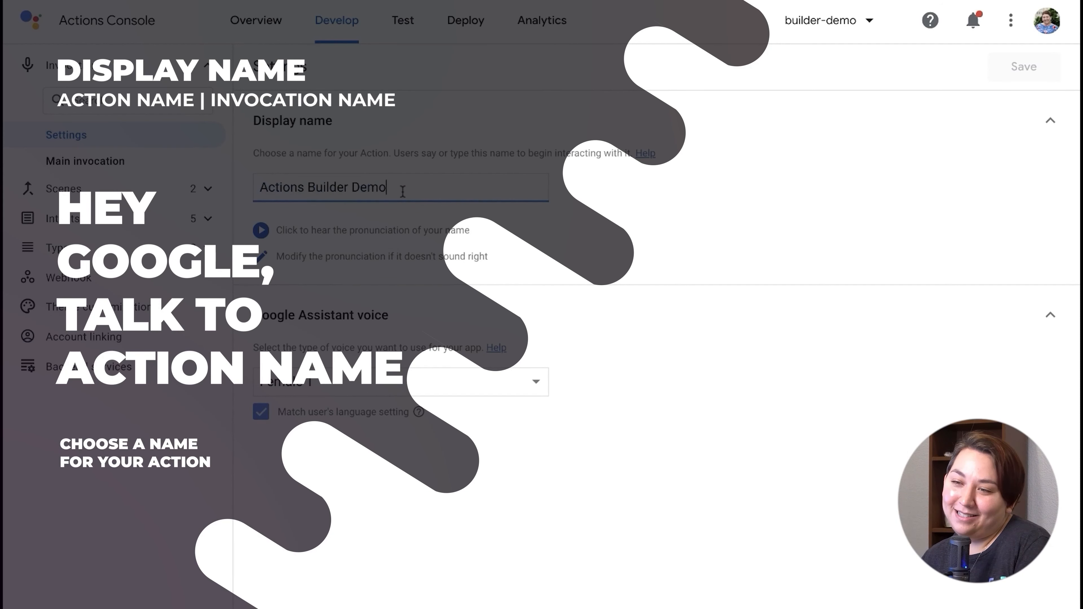
drag(402, 192, 271, 166)
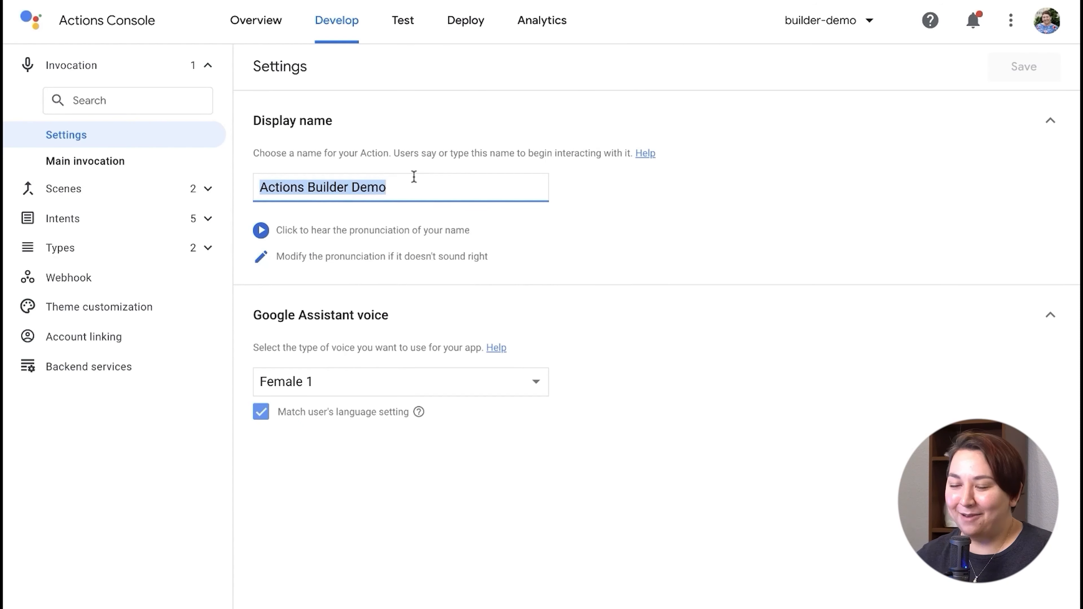
click(407, 185)
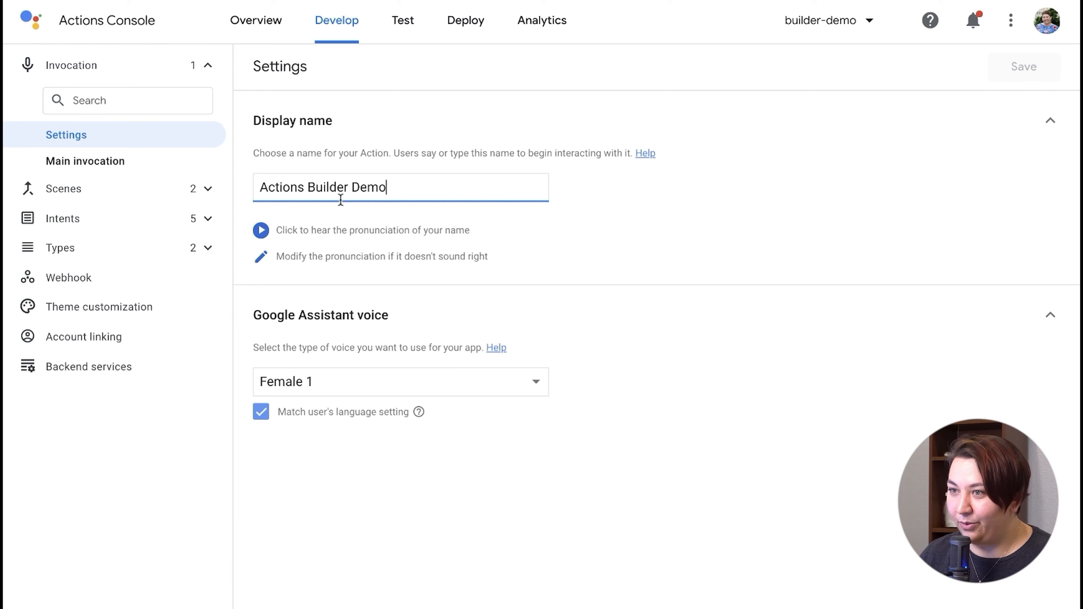
Consult the help on choosing a display name, close it, and review the name entered in the settings
click(645, 154)
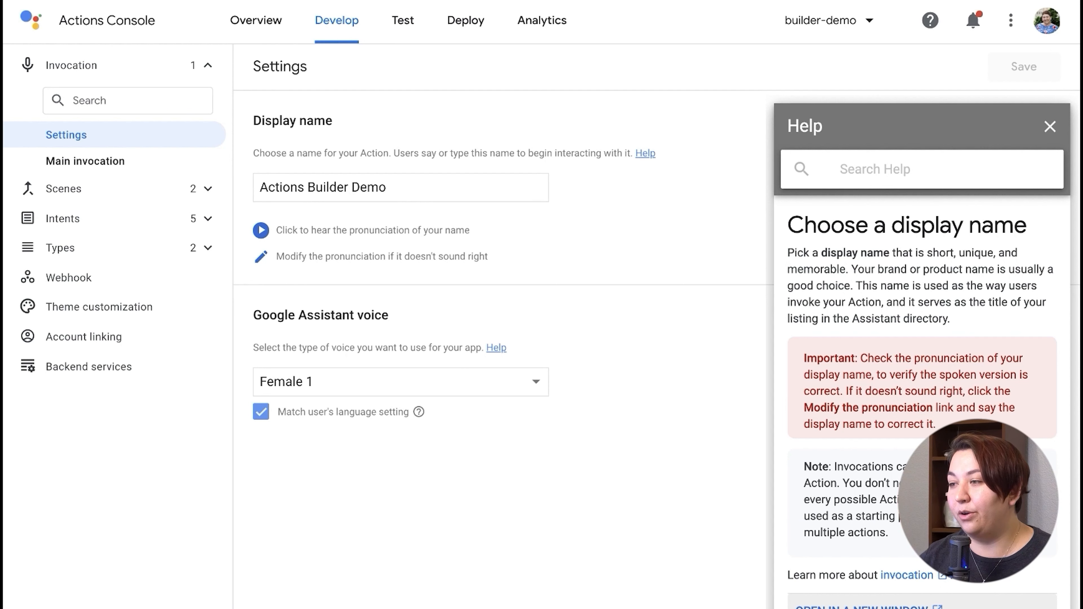
click(1050, 127)
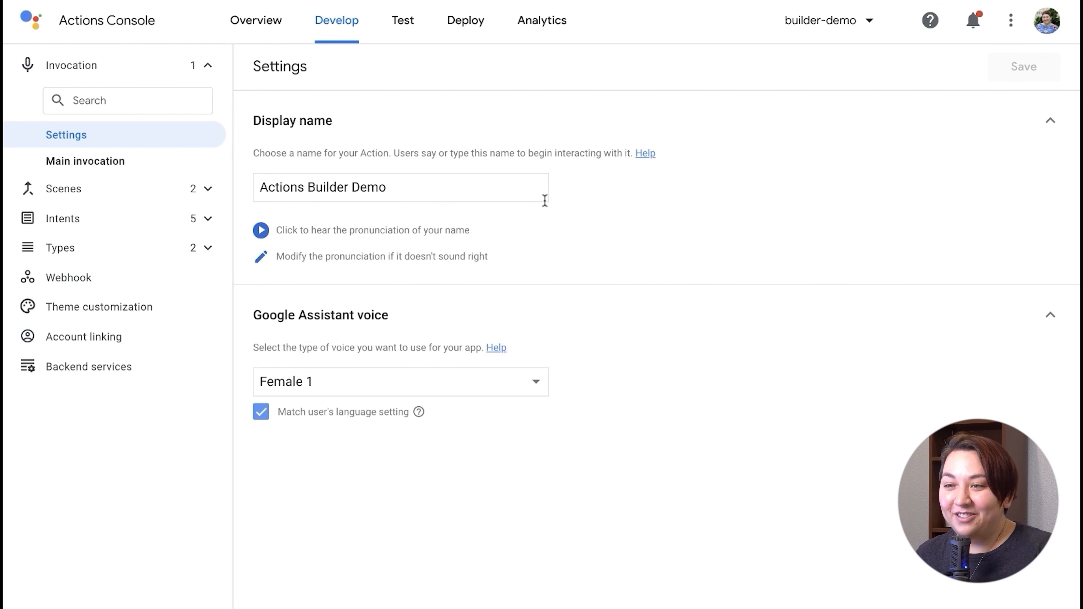
triple_click(362, 184)
click(438, 186)
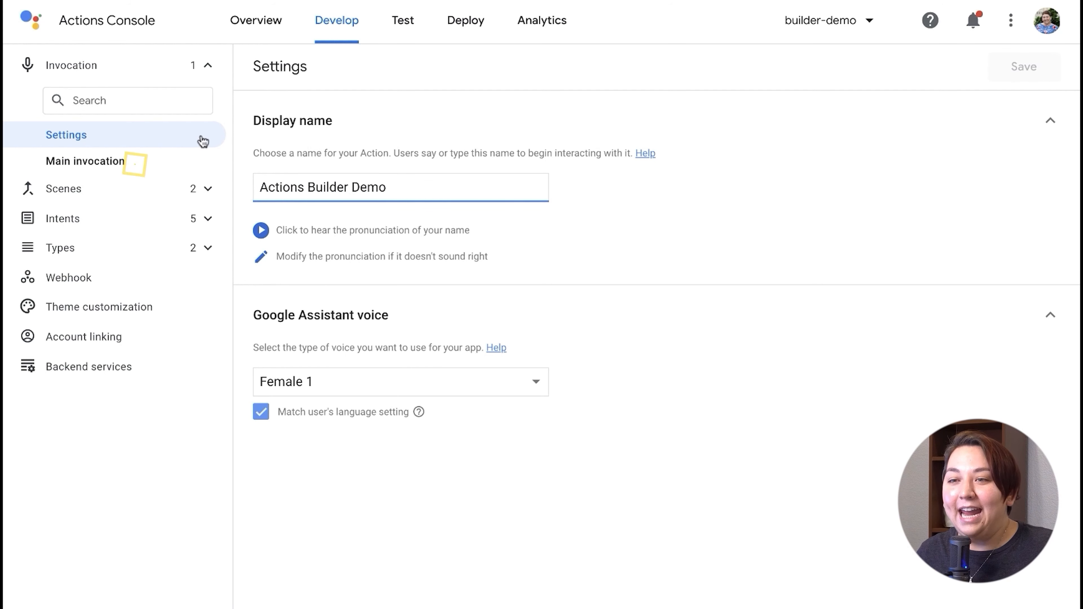
Open the main invocation and show the Actions Builder Demo node's settings for when the Action is invoked
click(126, 161)
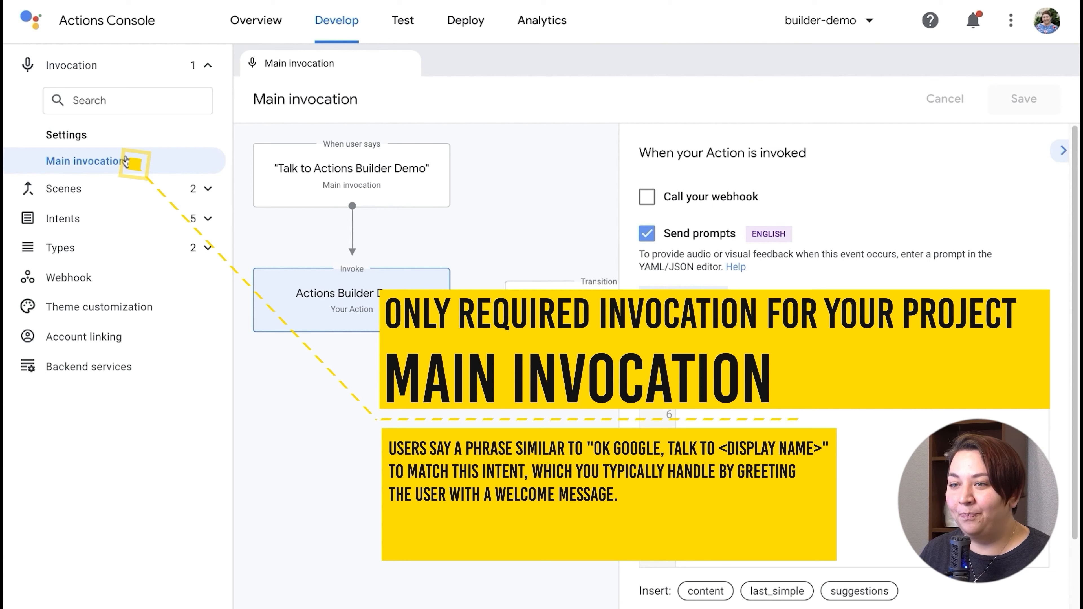
click(1061, 151)
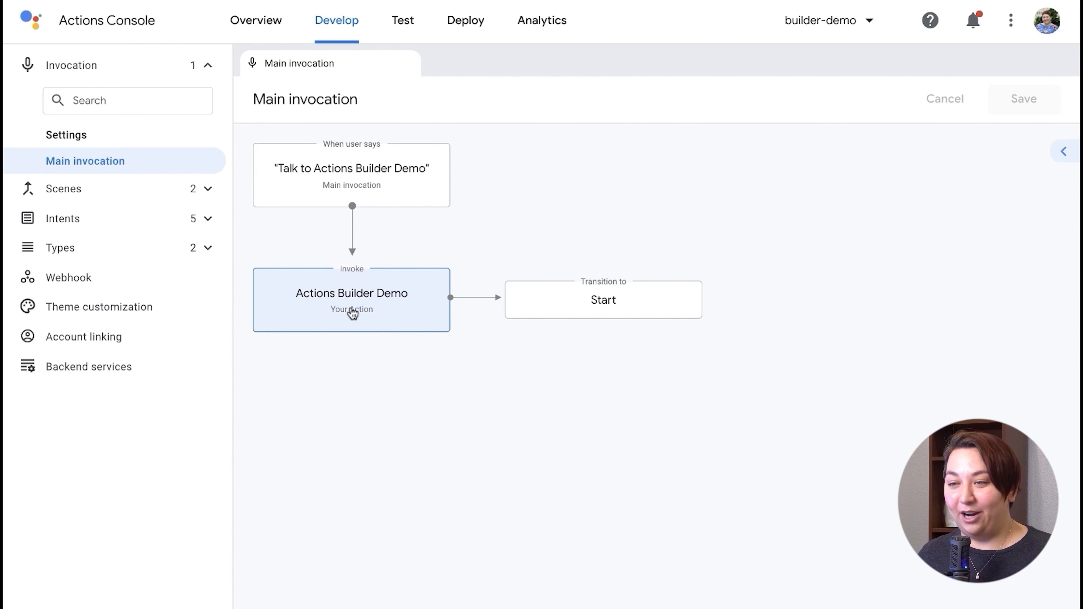
click(360, 318)
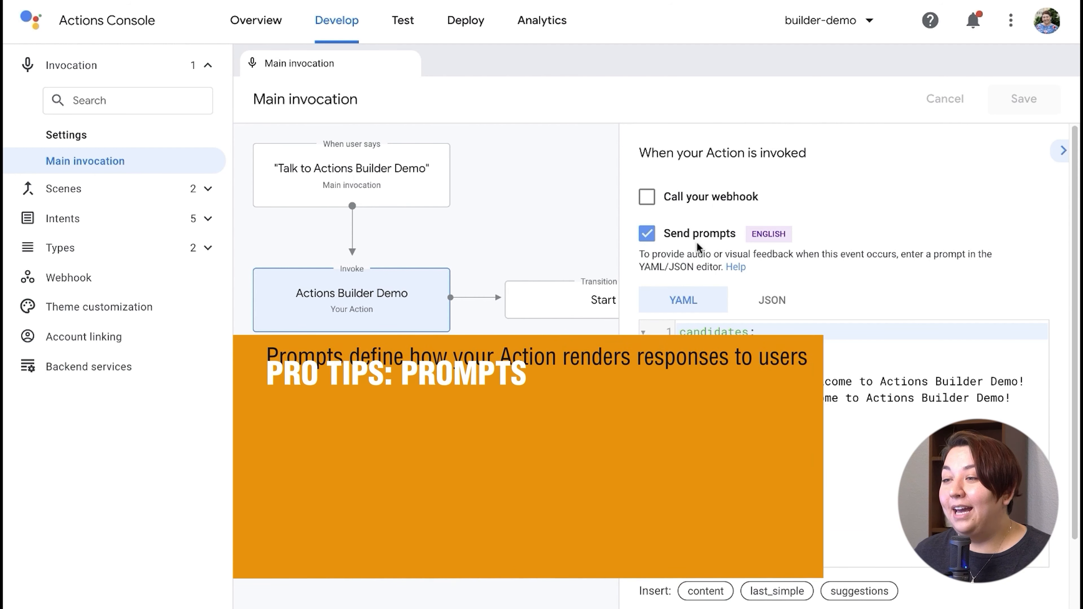
View the main invocation's prompt as JSON and return it to the YAML format
scroll(704, 326, down, 1)
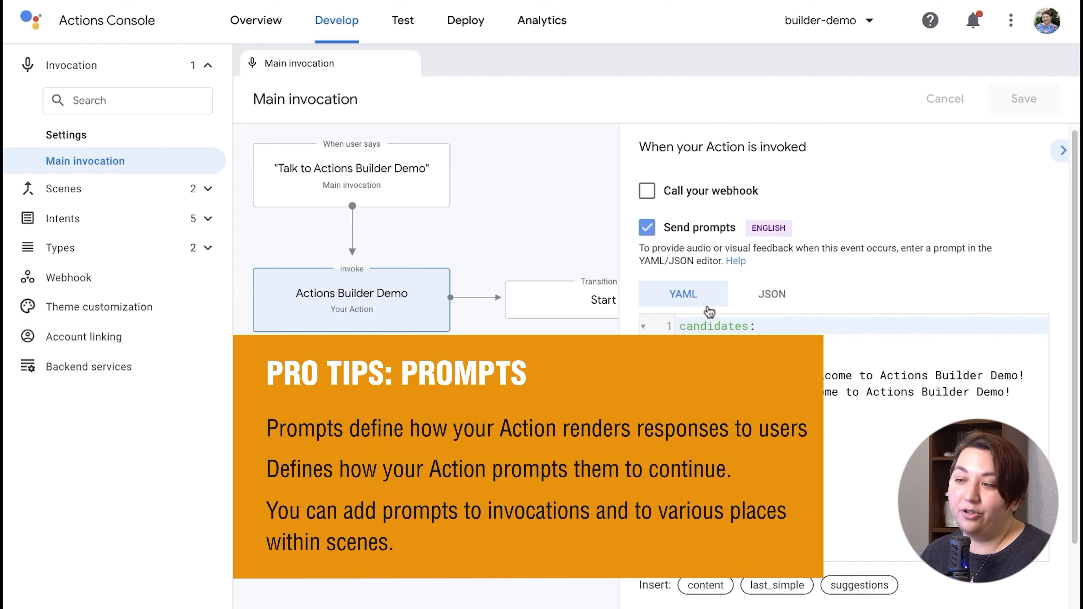
click(780, 300)
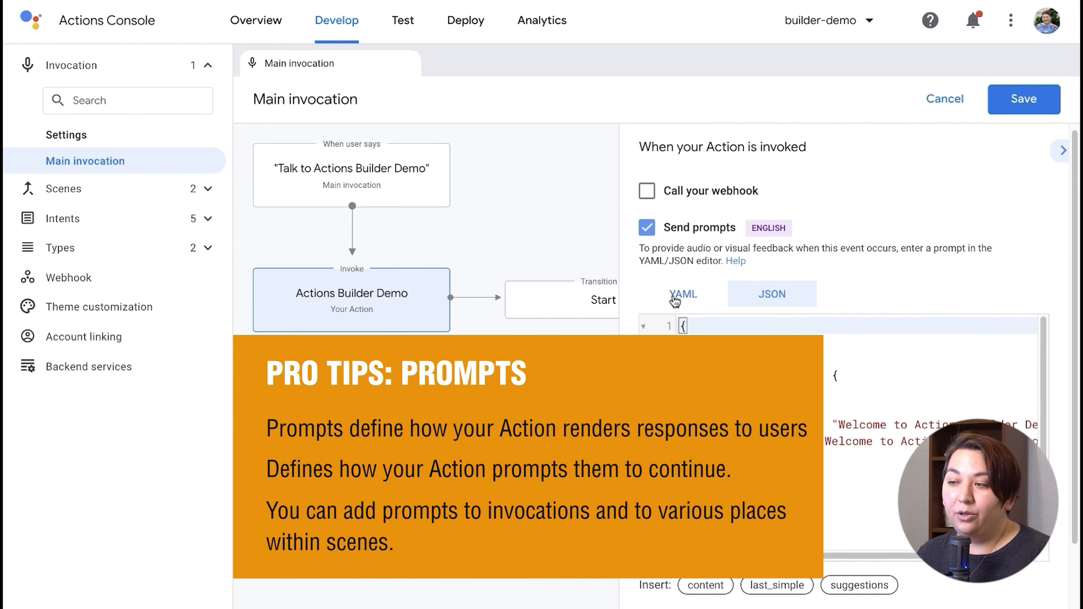
click(675, 299)
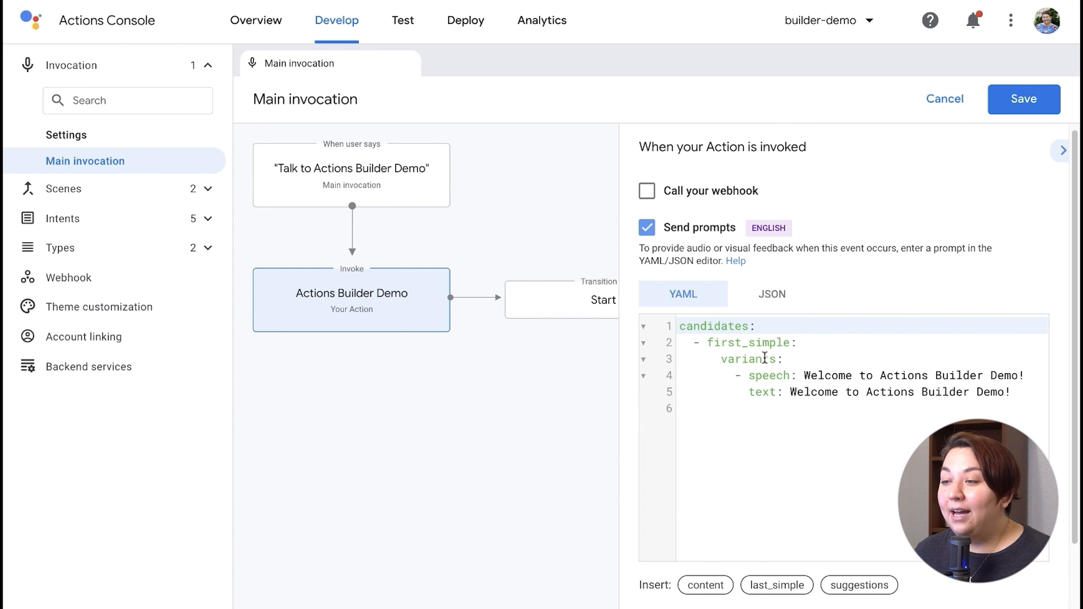
Examine the speech and text welcome responses in the main invocation's YAML prompt
drag(752, 375, 1008, 392)
click(1020, 392)
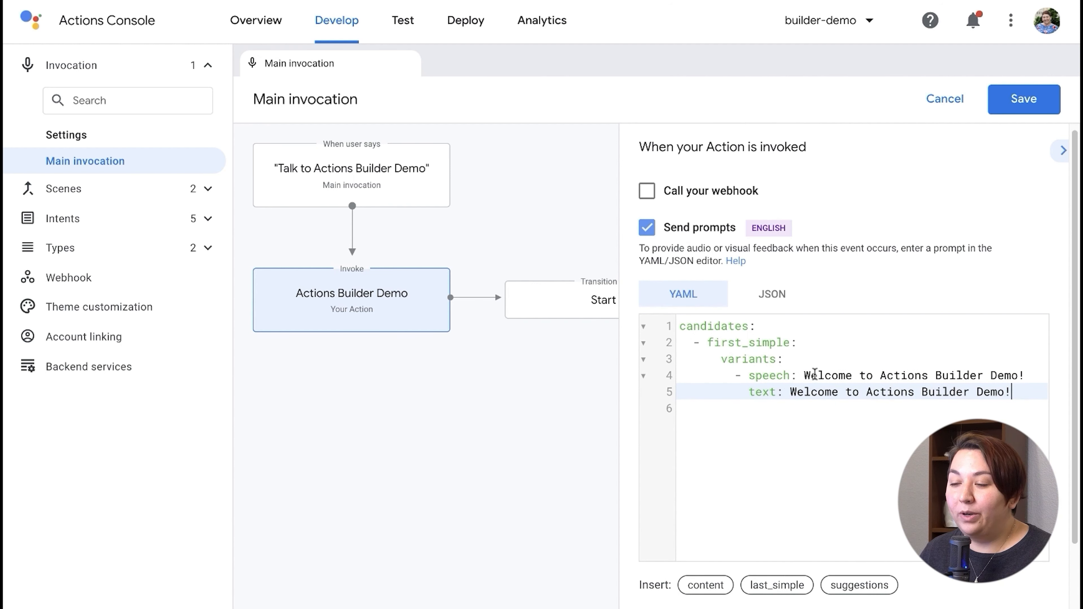
drag(805, 375, 1050, 375)
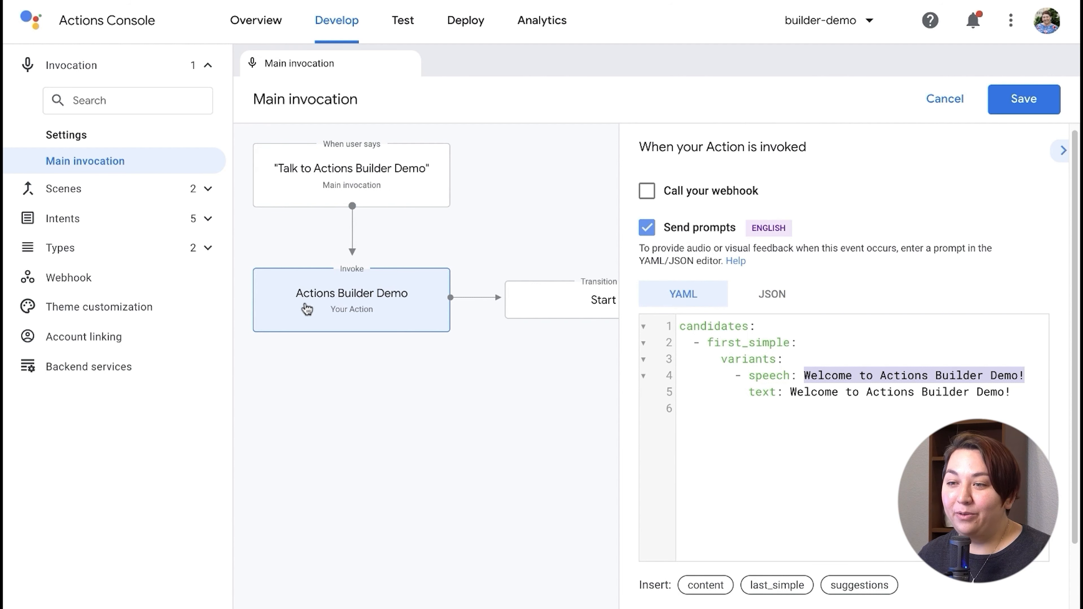
click(812, 375)
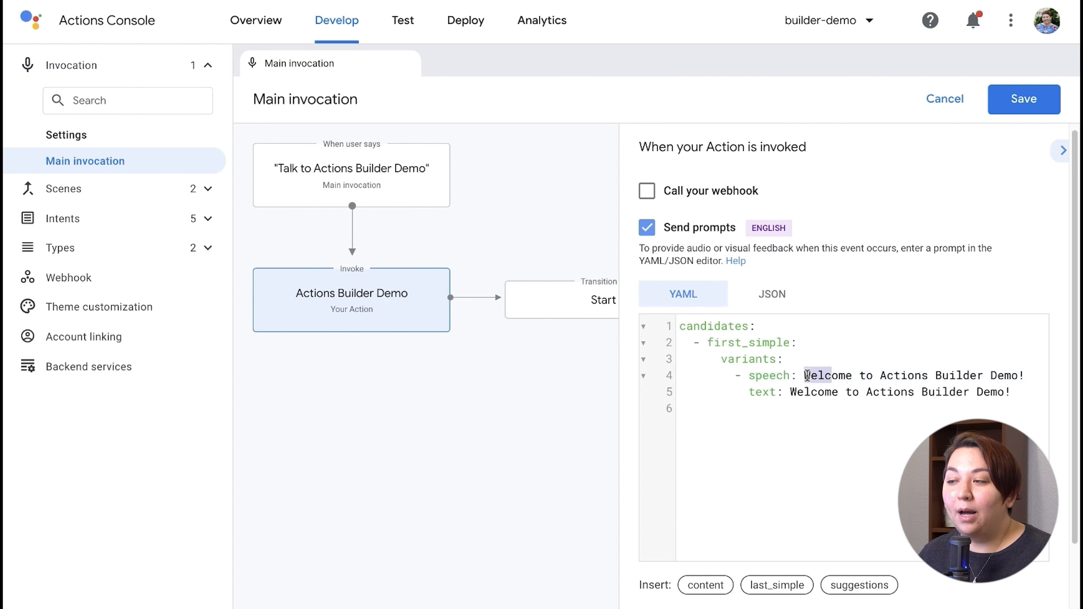
drag(804, 376, 1028, 373)
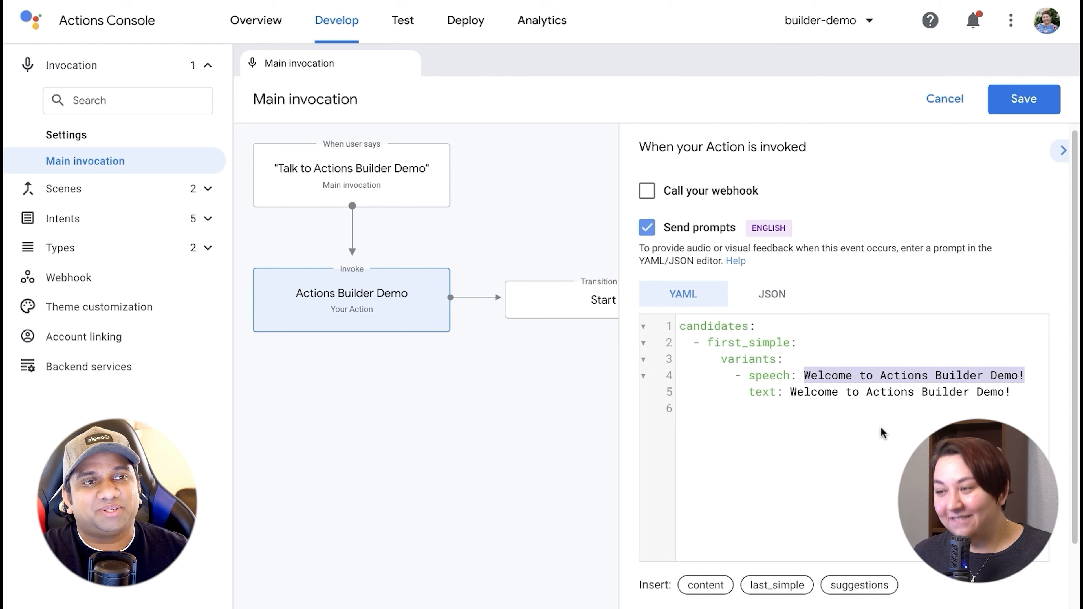
scroll(891, 459, down, 1)
scroll(900, 439, up, 1)
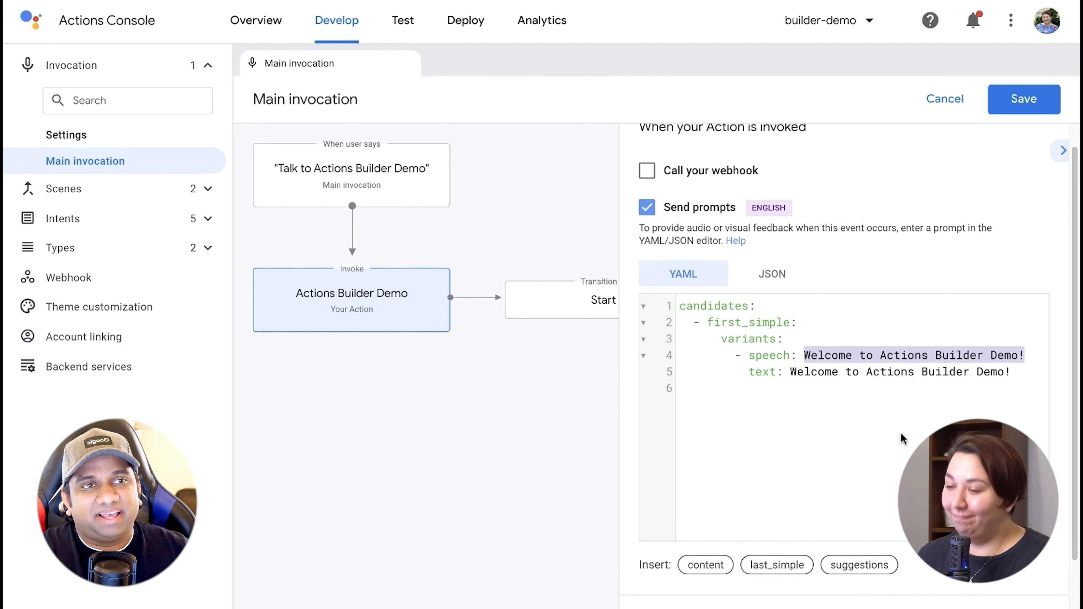
scroll(904, 426, up, 2)
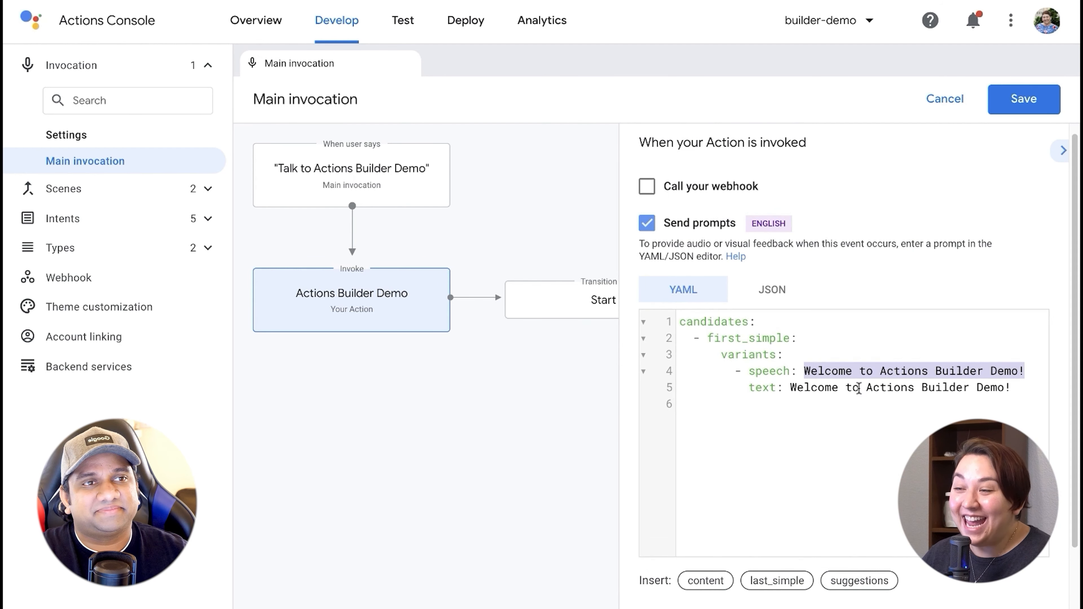
click(803, 370)
drag(803, 370, 1024, 386)
click(1024, 385)
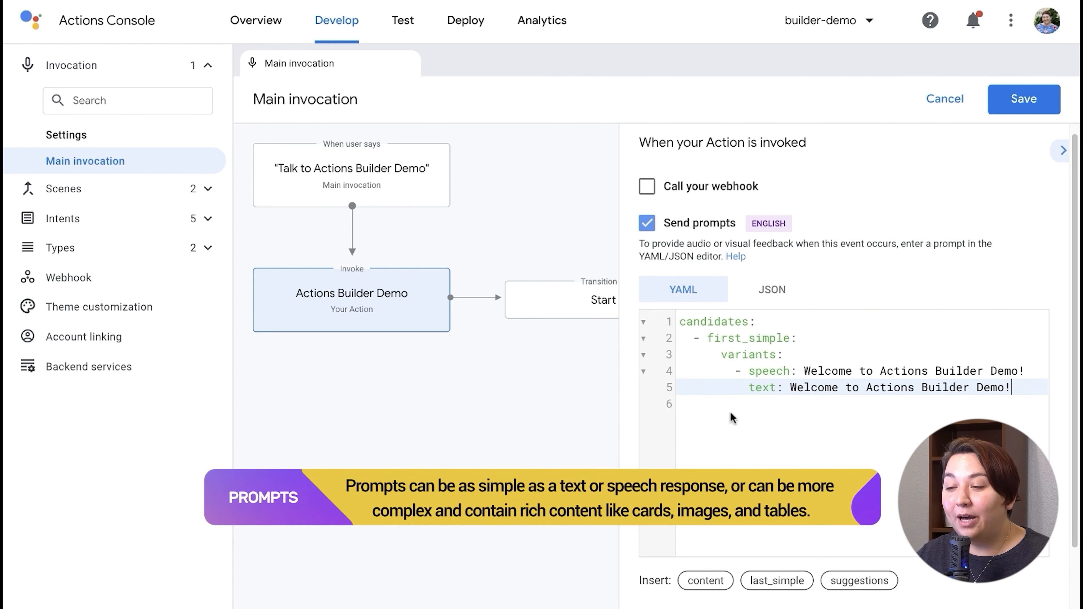
Insert the content card template into the YAML prompt, review it, and delete the added content block
click(705, 580)
mouse_move(721, 397)
mouse_down()
mouse_move(866, 450)
mouse_move(810, 453)
mouse_move(708, 404)
mouse_up()
click(789, 436)
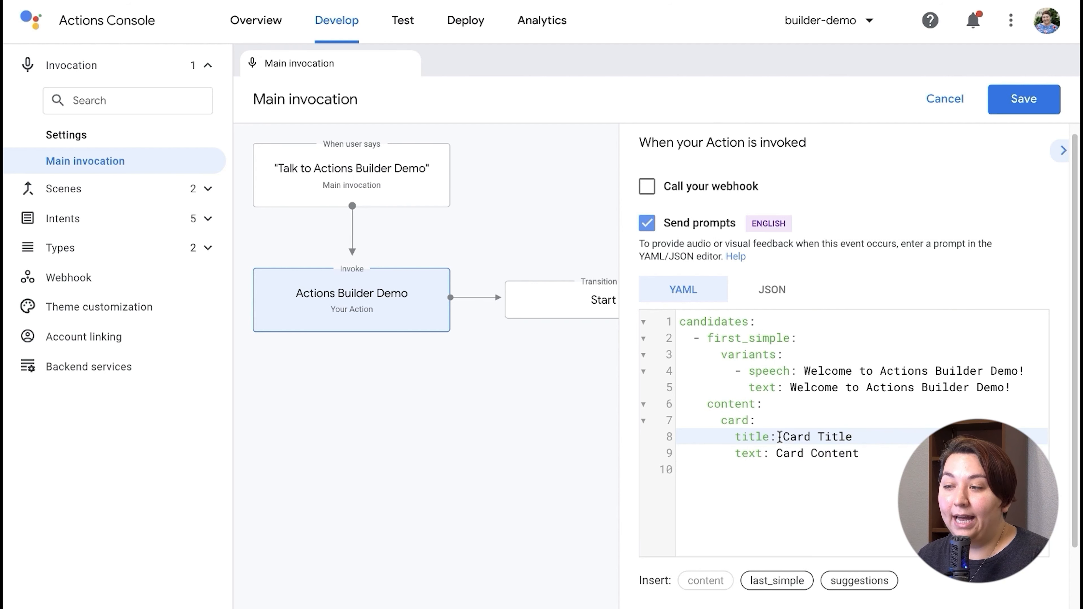
drag(789, 453, 670, 412)
click(878, 455)
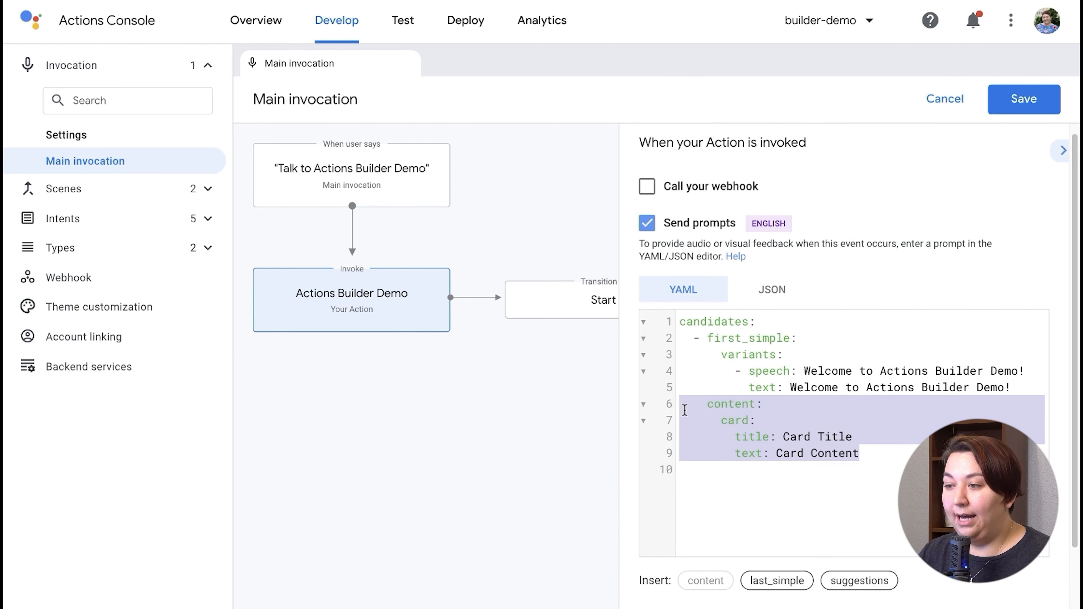
key(BackSpace)
key(BackSpace)
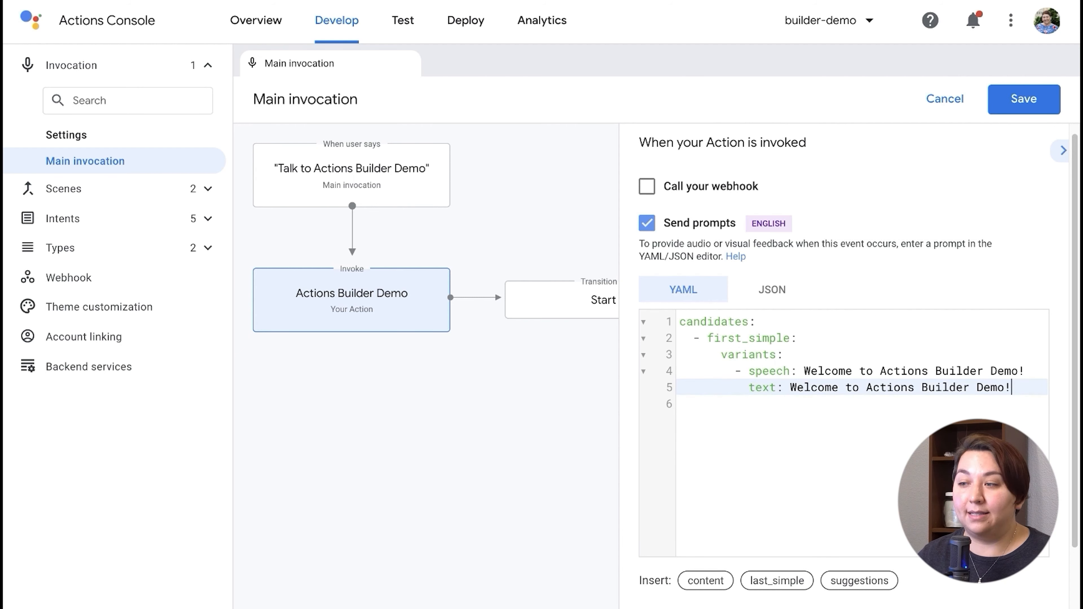
Compare the speech line with the text line in the prompt's first_simple variant
double_click(756, 371)
double_click(766, 384)
drag(763, 371, 1034, 378)
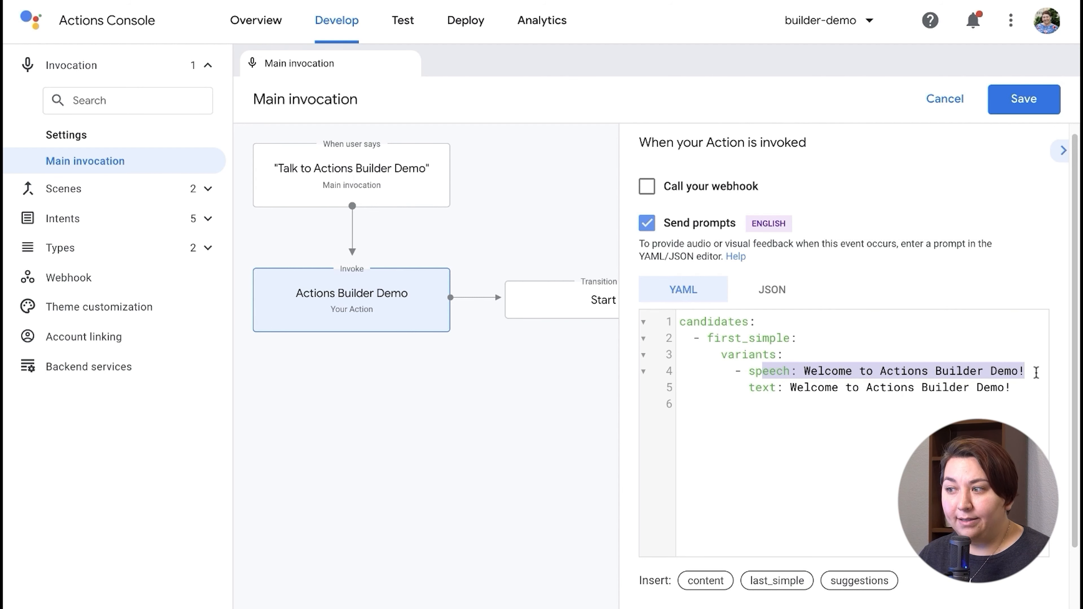
drag(776, 387, 1016, 387)
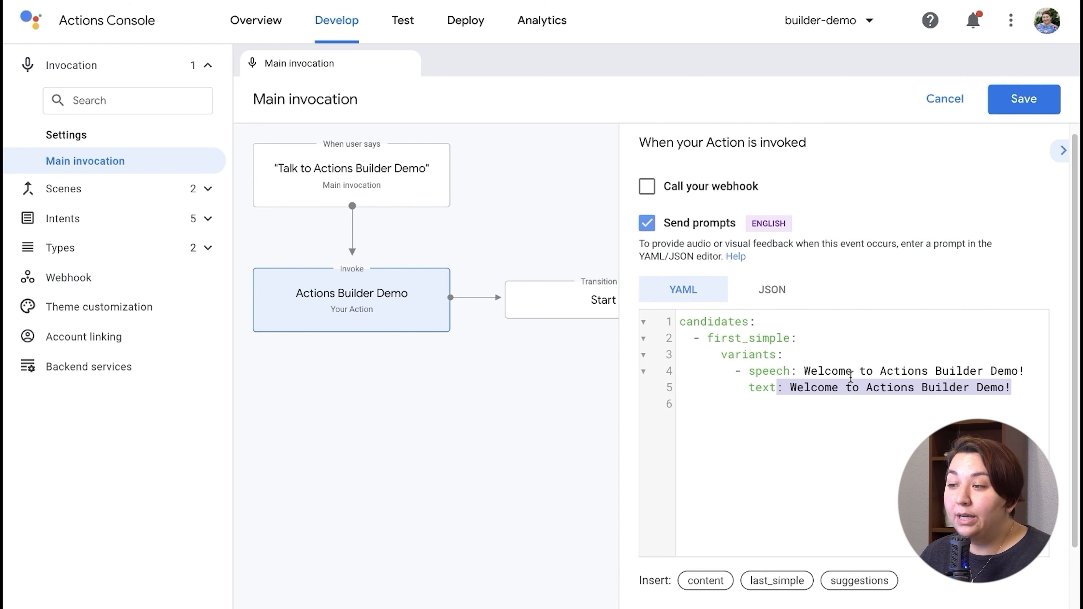
click(834, 389)
click(837, 369)
click(835, 388)
click(843, 376)
click(843, 389)
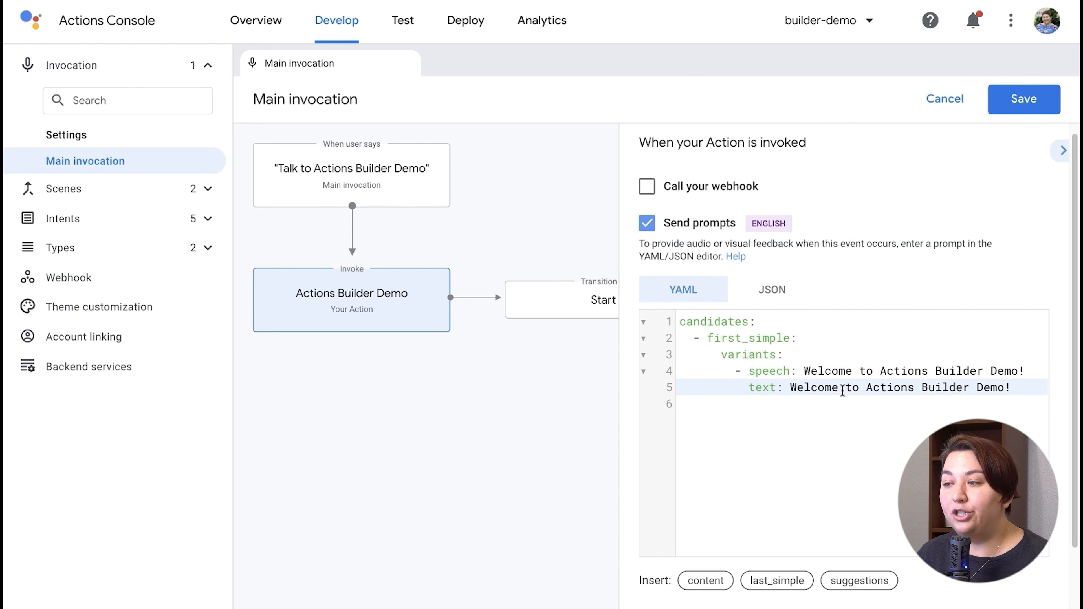
Try a closing period and a comma after "Welcome" in the speech line, and restore its original wording with the exclamation mark
click(1028, 373)
key(BackSpace)
text(.)
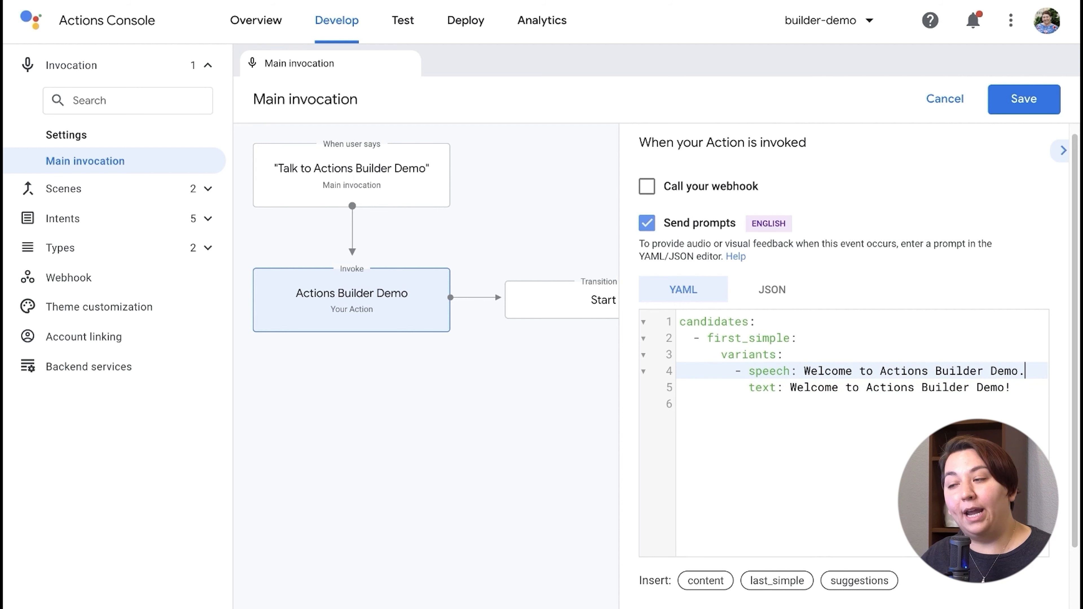
key(BackSpace)
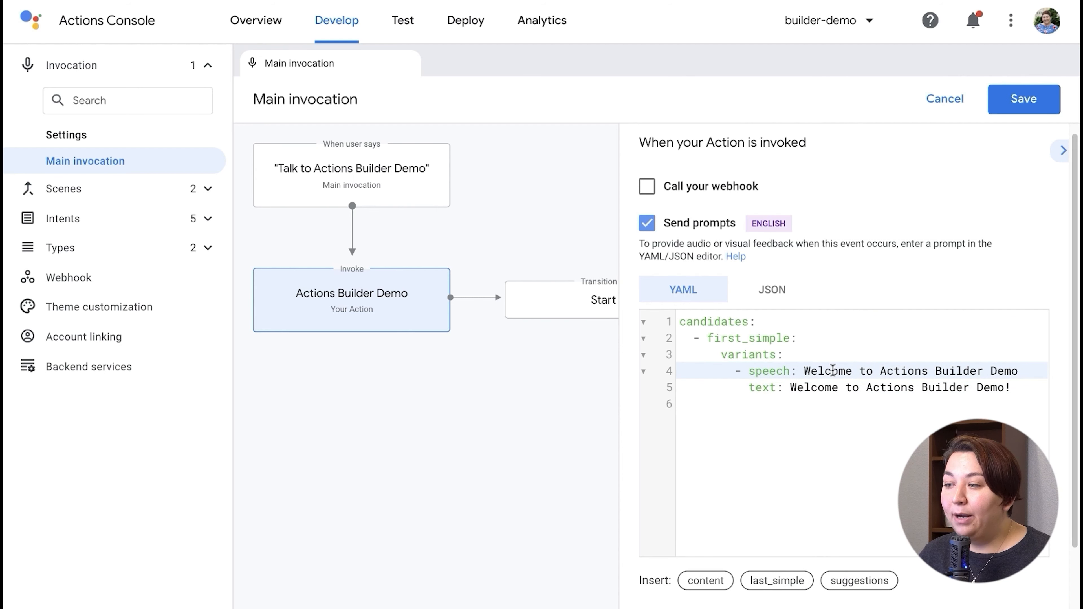
click(852, 371)
text(,)
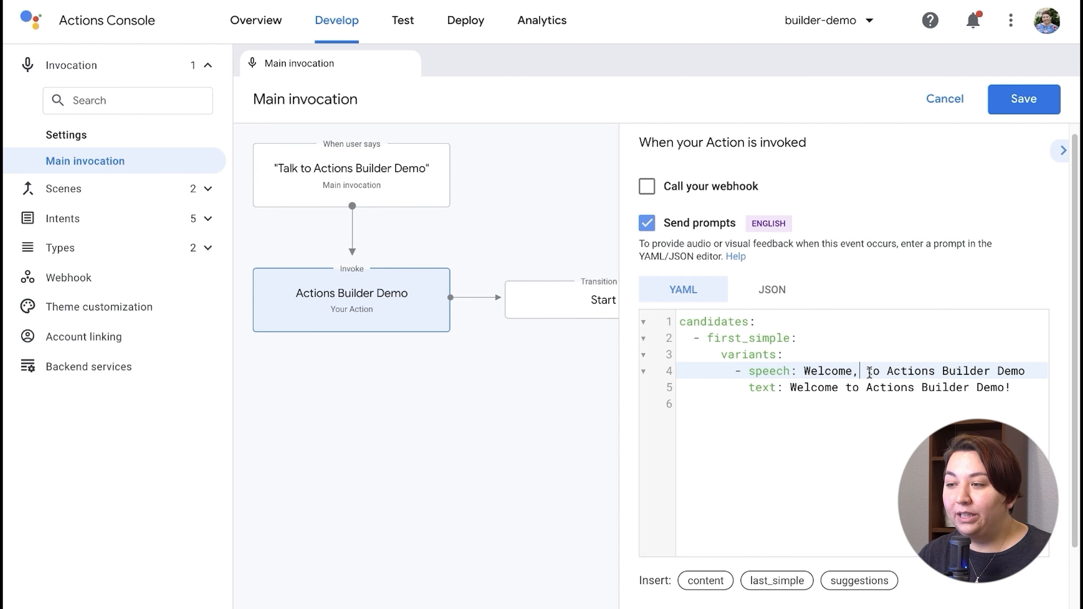
key(BackSpace)
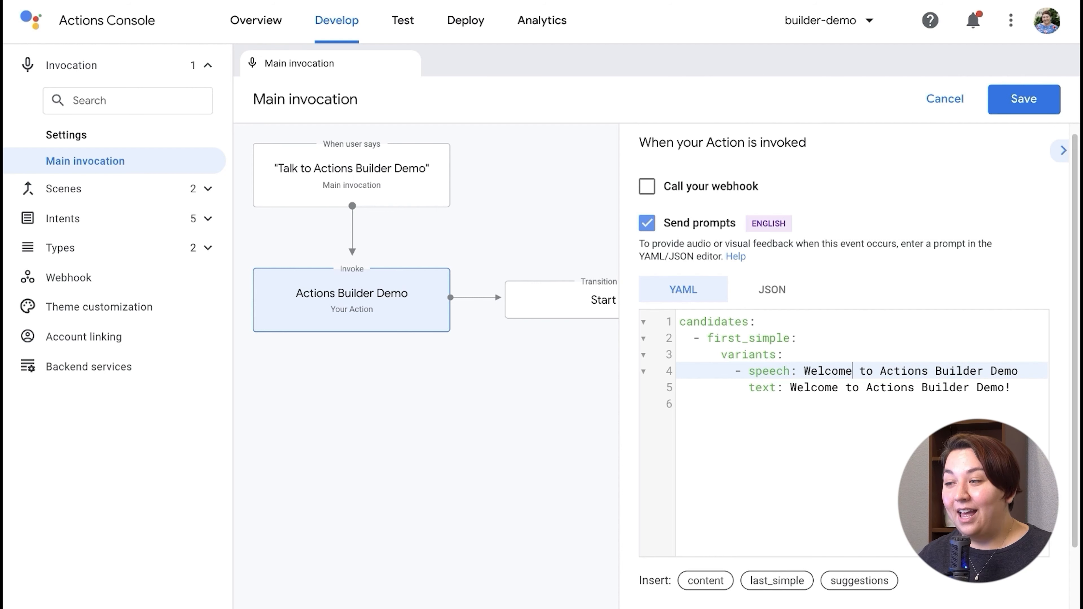
click(1020, 370)
text(!)
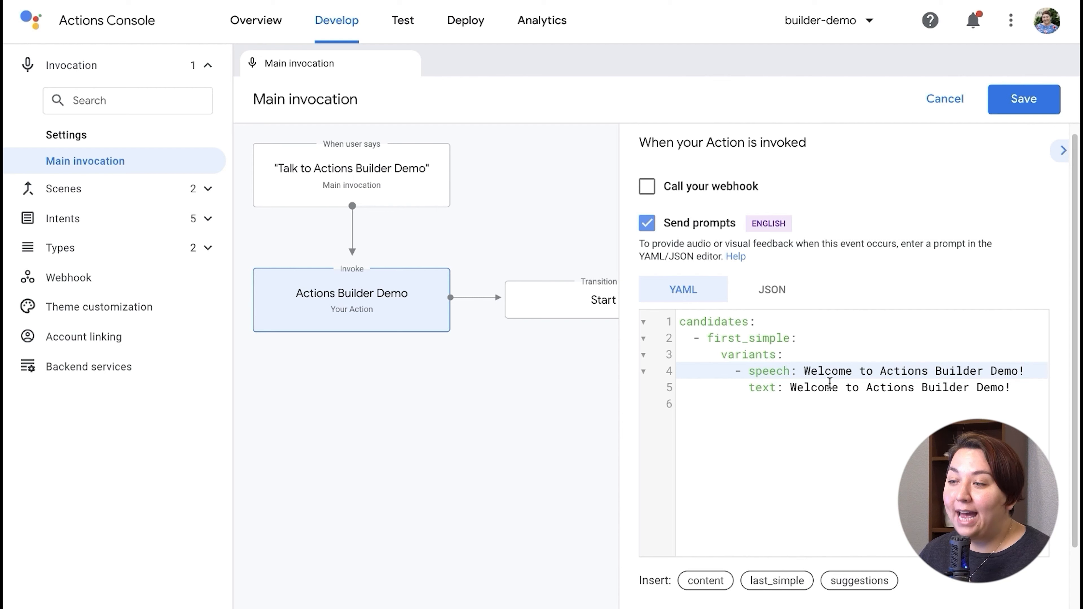
Review the text response line beneath the speech line in the welcome prompt
drag(777, 387, 1027, 384)
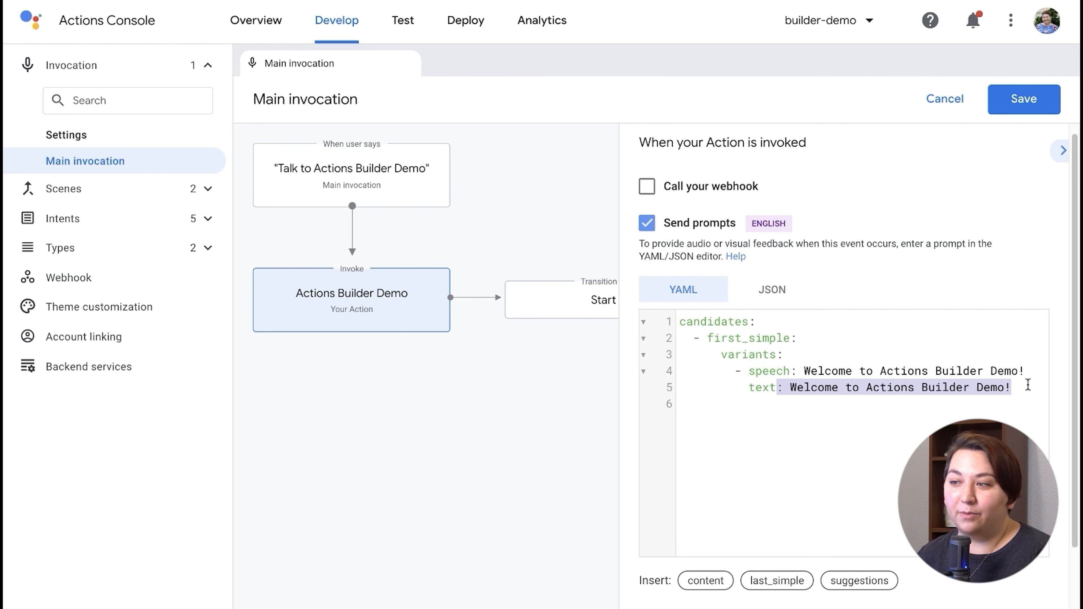
click(1023, 383)
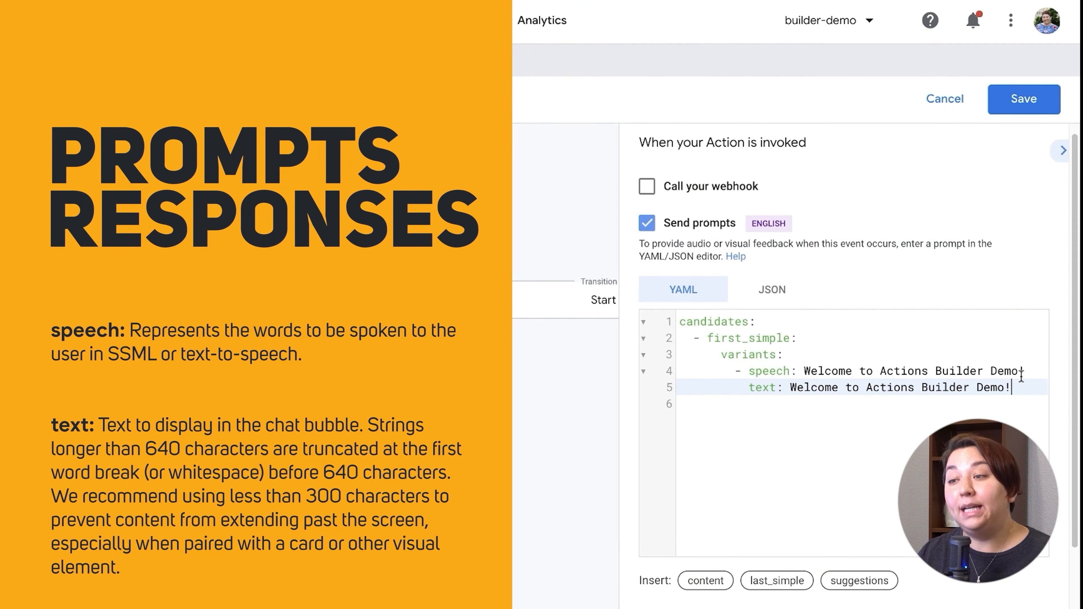
Copy the speech line of the welcome prompt and delete it, leaving the text line as the variant's only entry
drag(1023, 370, 750, 368)
key(ctrl+c)
key(BackSpace)
key(Delete)
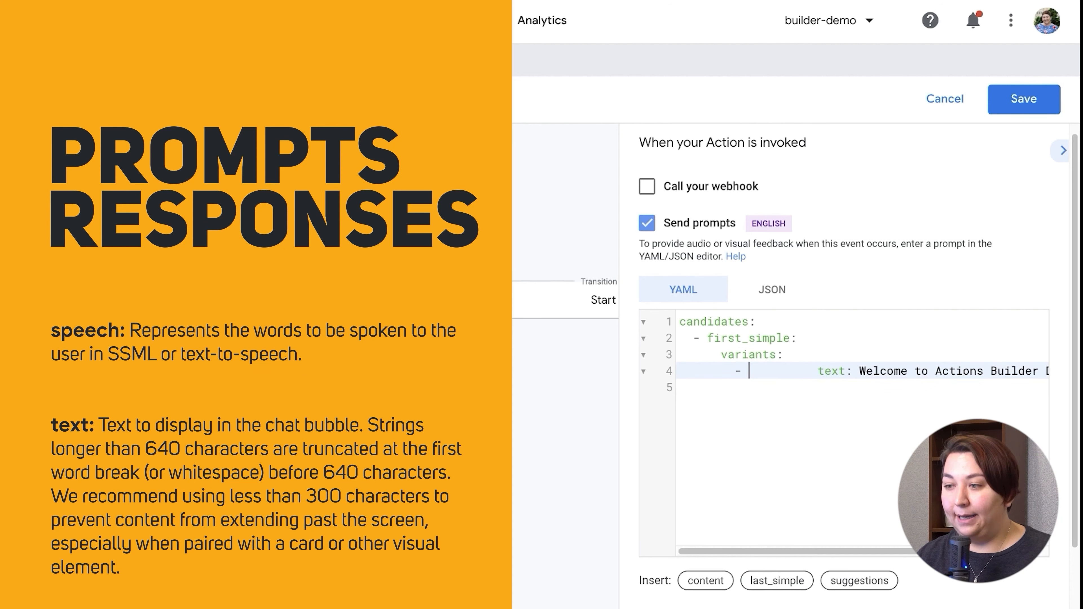
key(Delete)
key(Delete)
key(Delete)
key(Delete)
key(Delete)
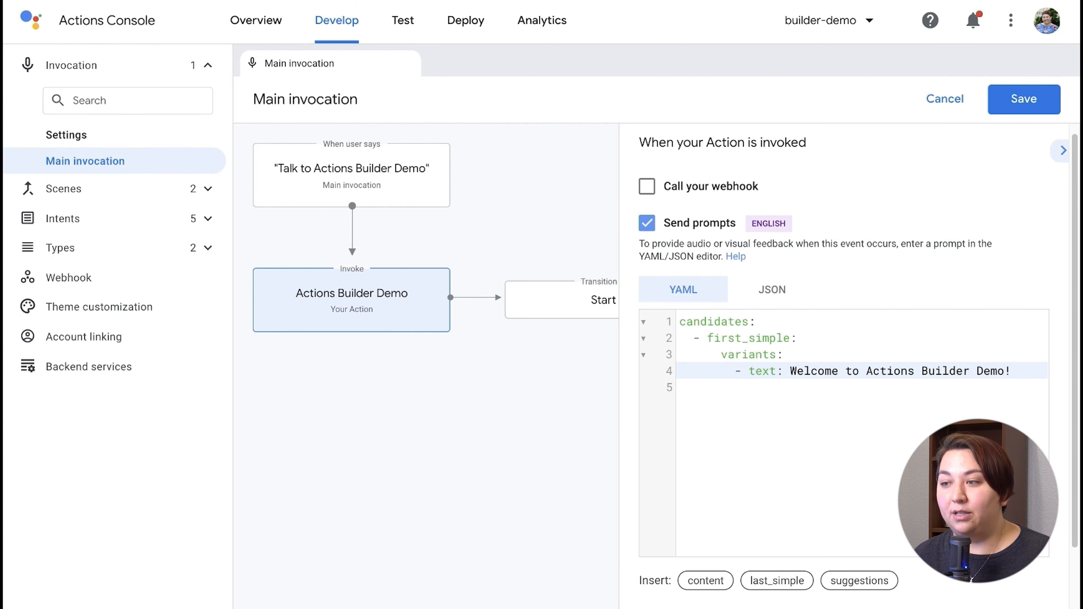
Restore the copied speech line above the text line and compare the two welcome messages
key(ctrl+v)
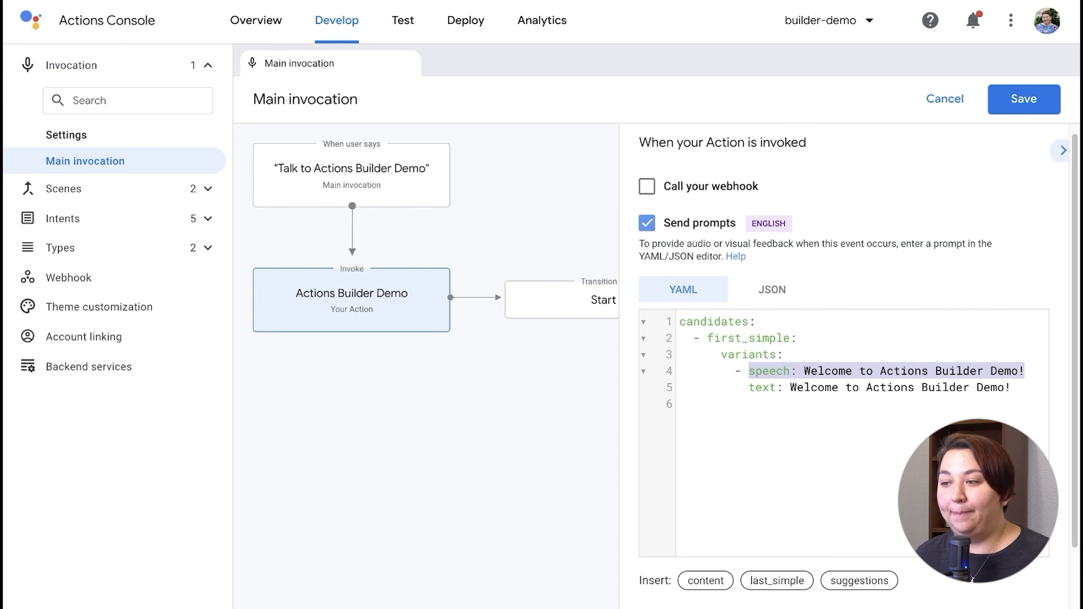
click(835, 390)
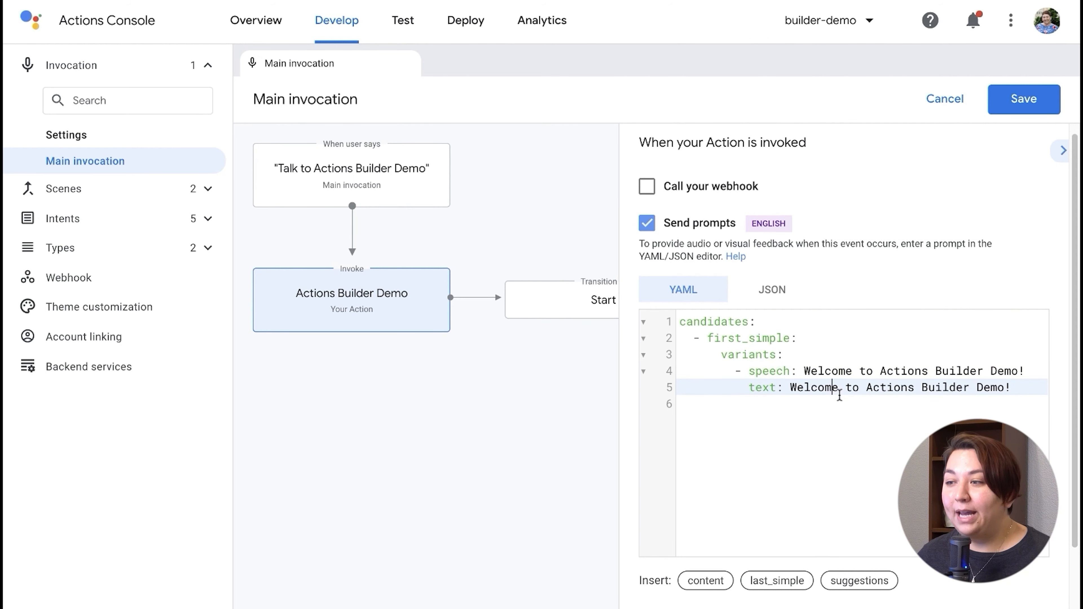
drag(804, 370, 935, 387)
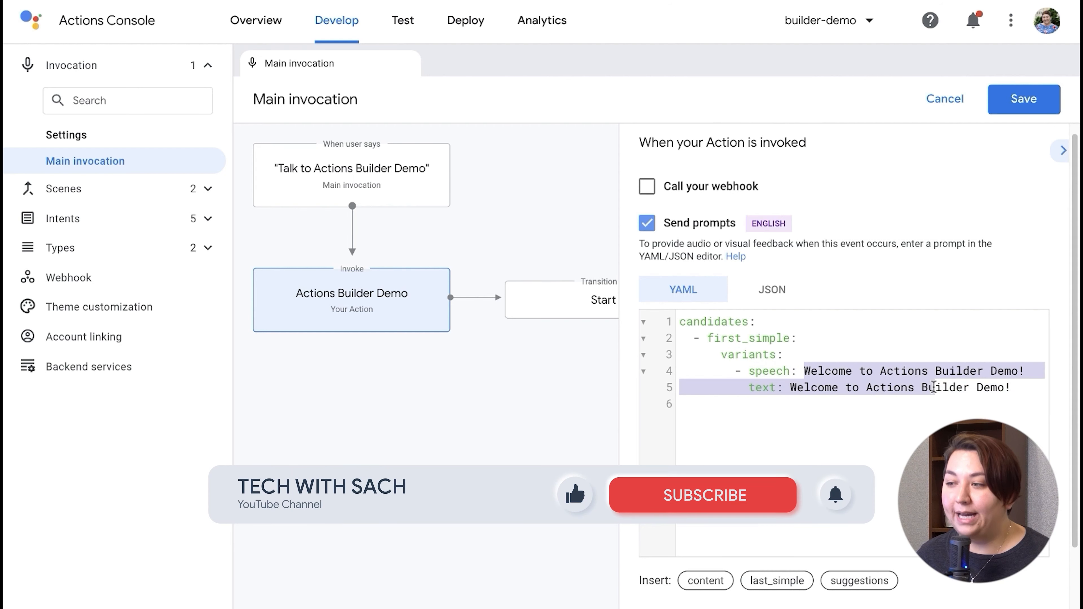
click(935, 387)
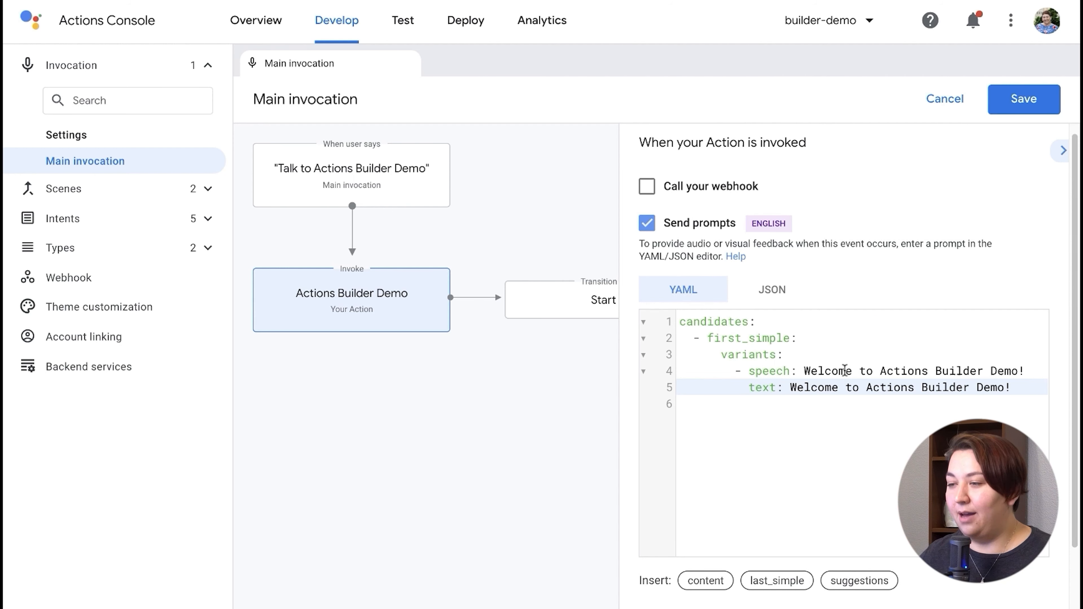
Try the No transition option for the main invocation, and set its transition back to the Start scene
scroll(895, 254, down, 3)
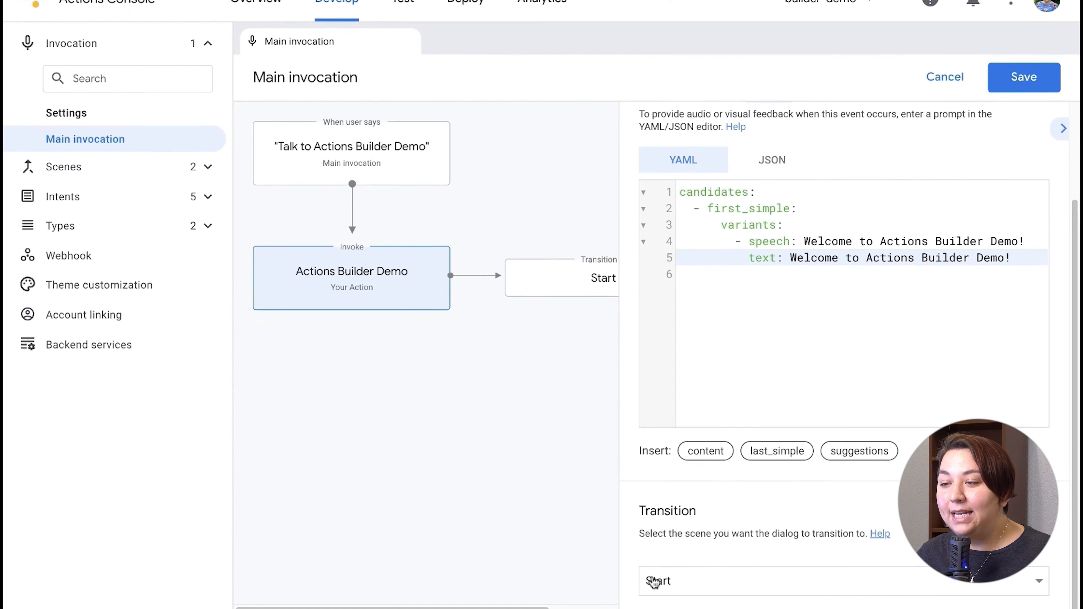
click(659, 576)
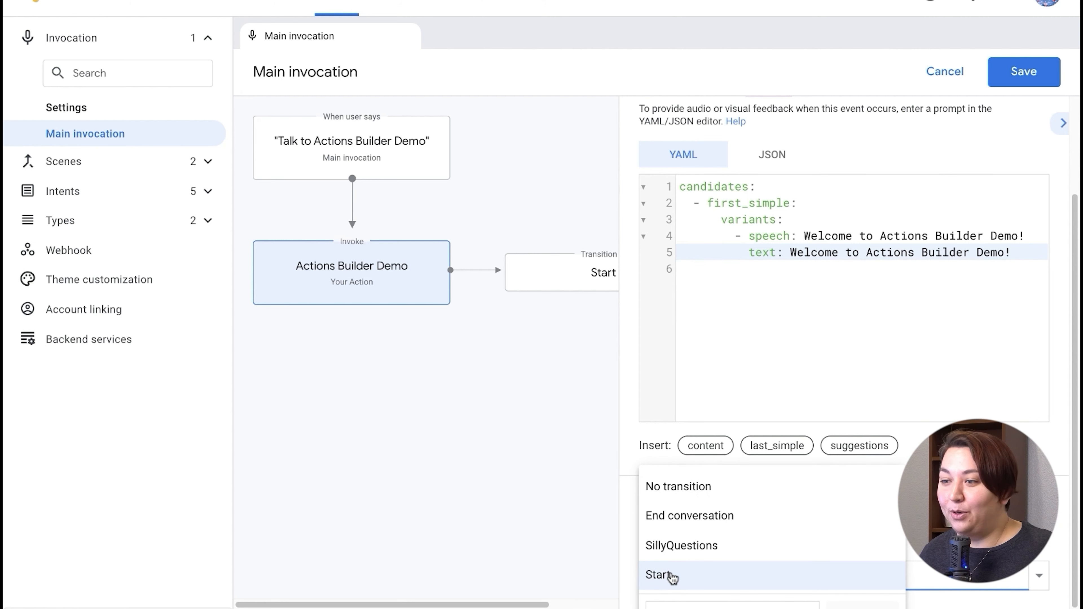
click(672, 577)
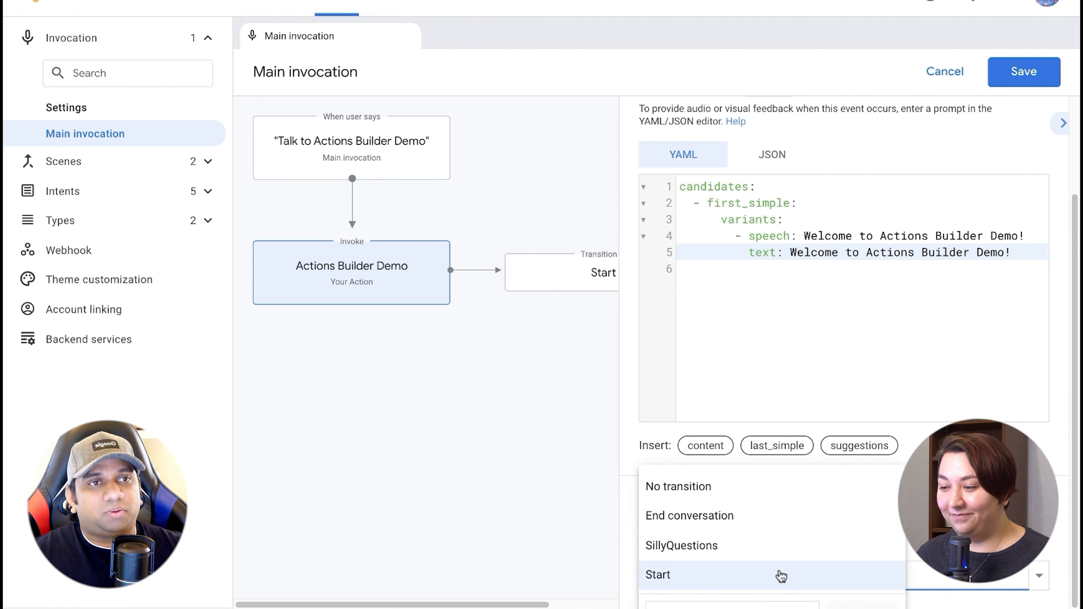
click(758, 598)
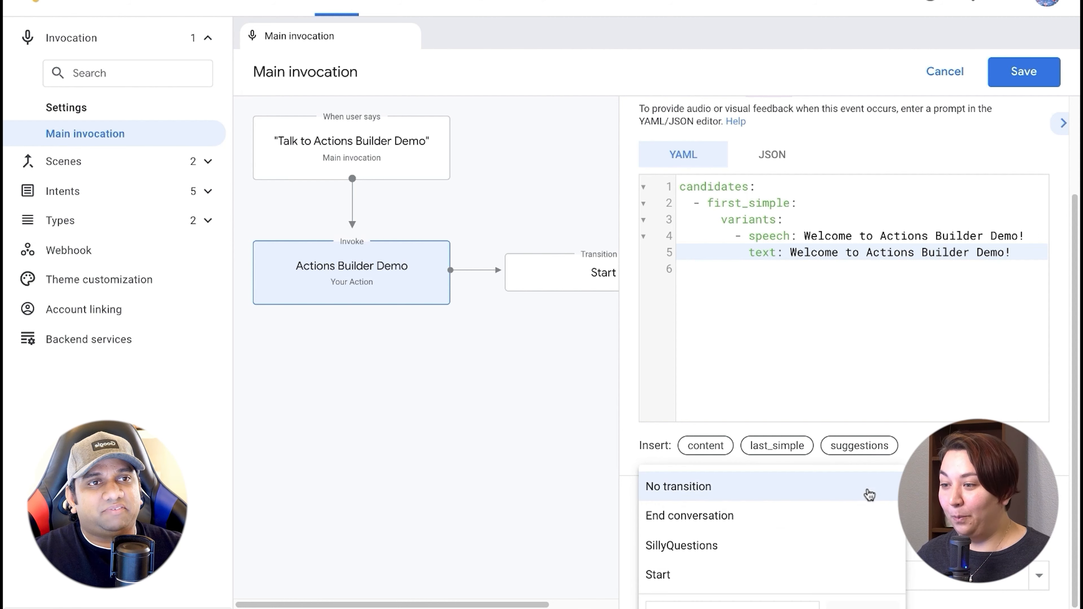
click(865, 493)
click(1011, 580)
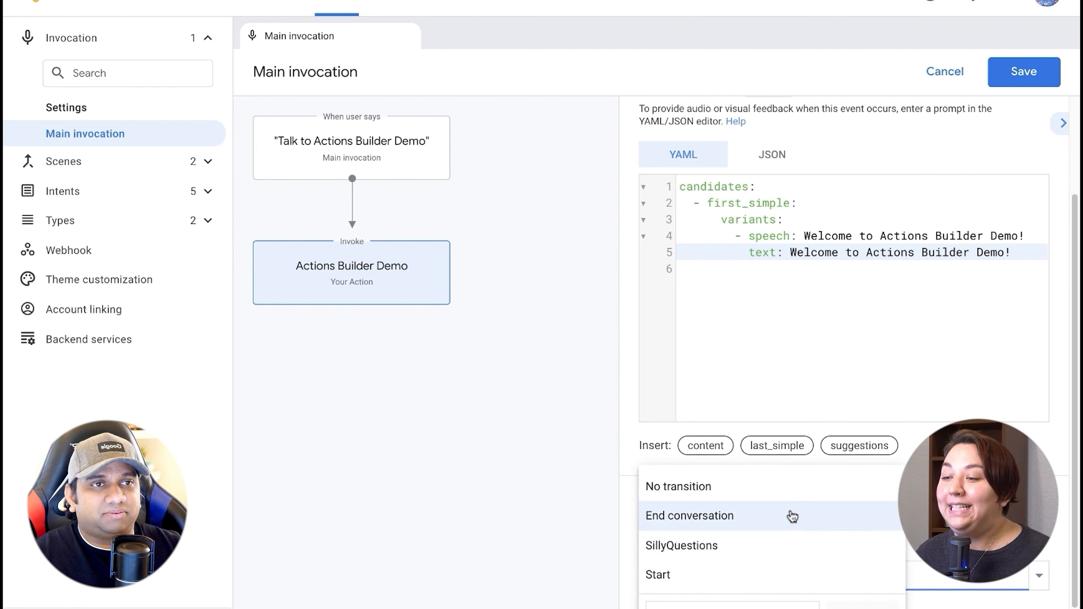
click(747, 572)
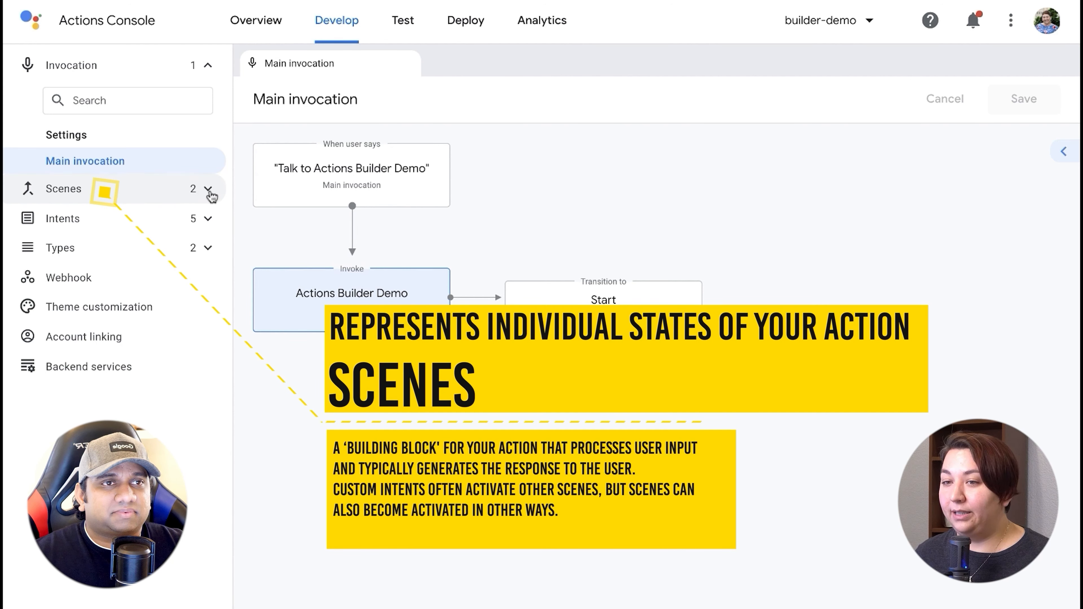
List the project's scenes and open the Start scene that the main invocation transitions to, comparing it with the main invocation
click(210, 193)
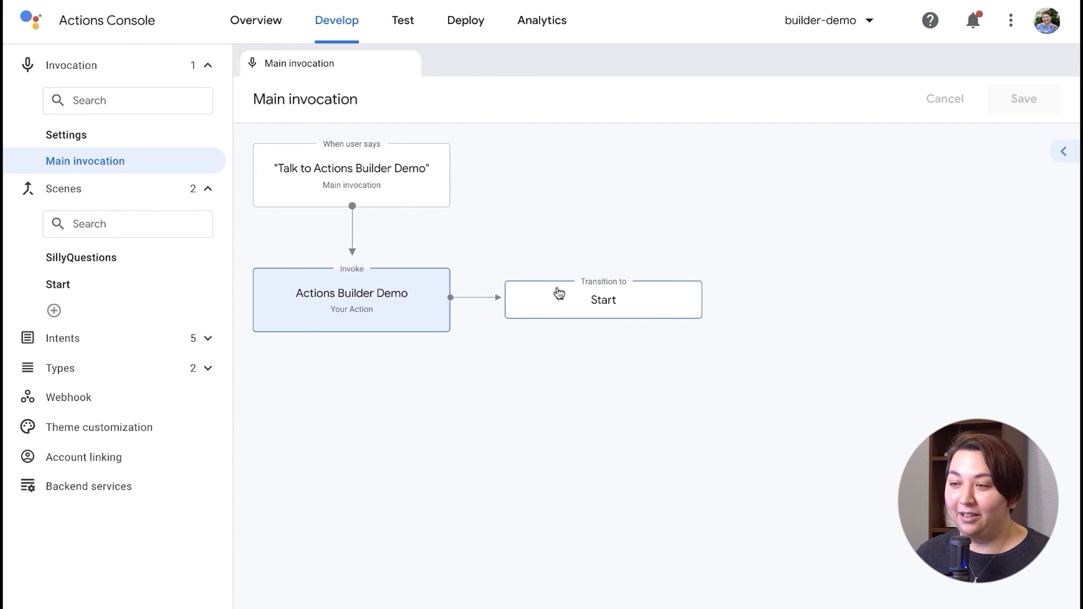
click(559, 293)
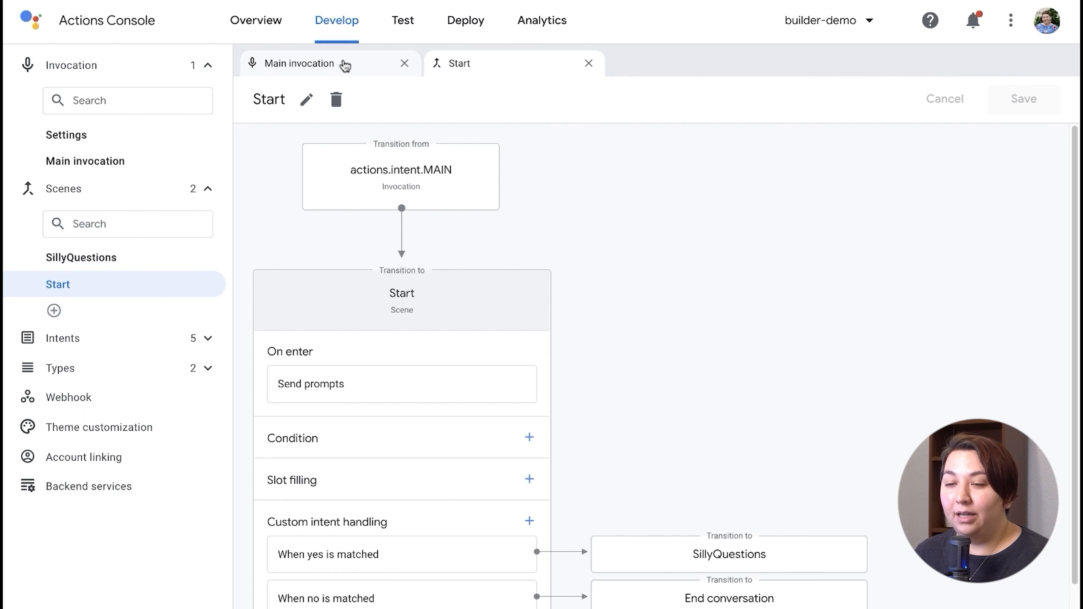
click(279, 67)
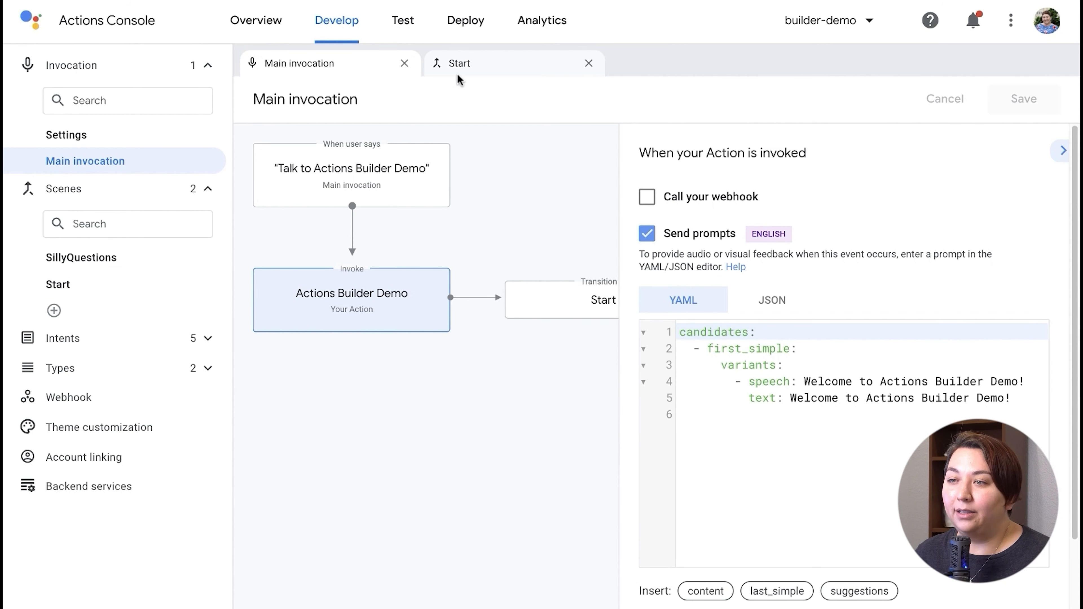
click(468, 66)
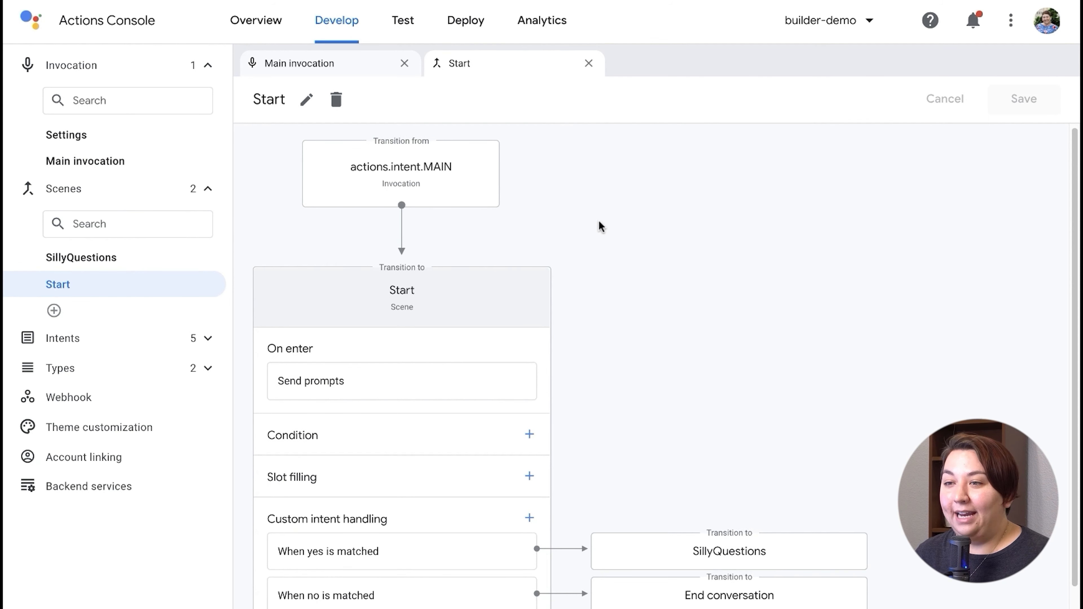
Review the Start scene's flow, open its On enter prompt and examine the speech question and candidates block
scroll(597, 227, down, 1)
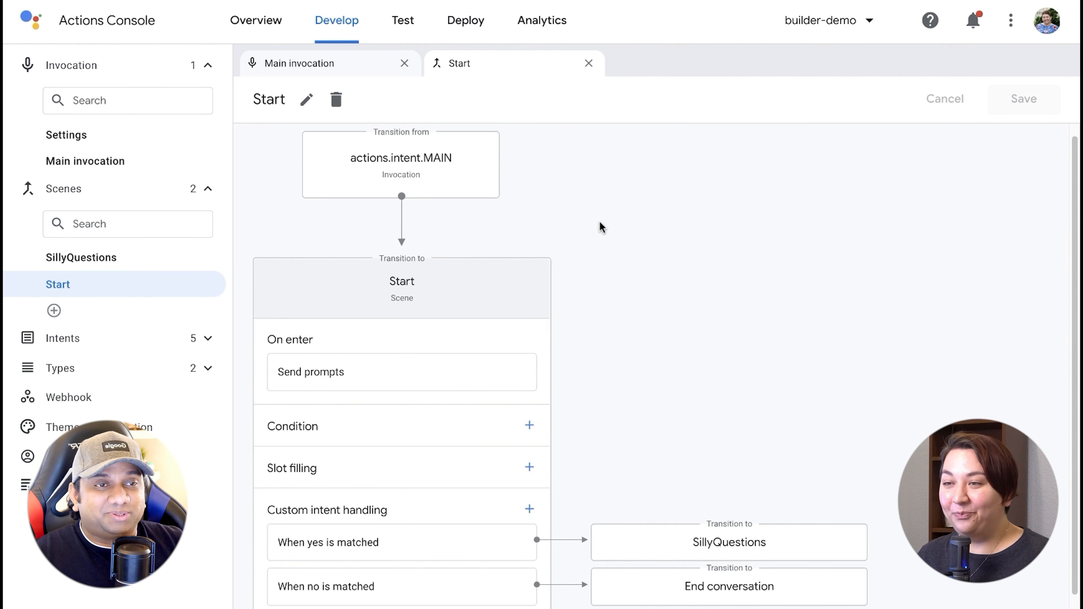
scroll(600, 228, up, 1)
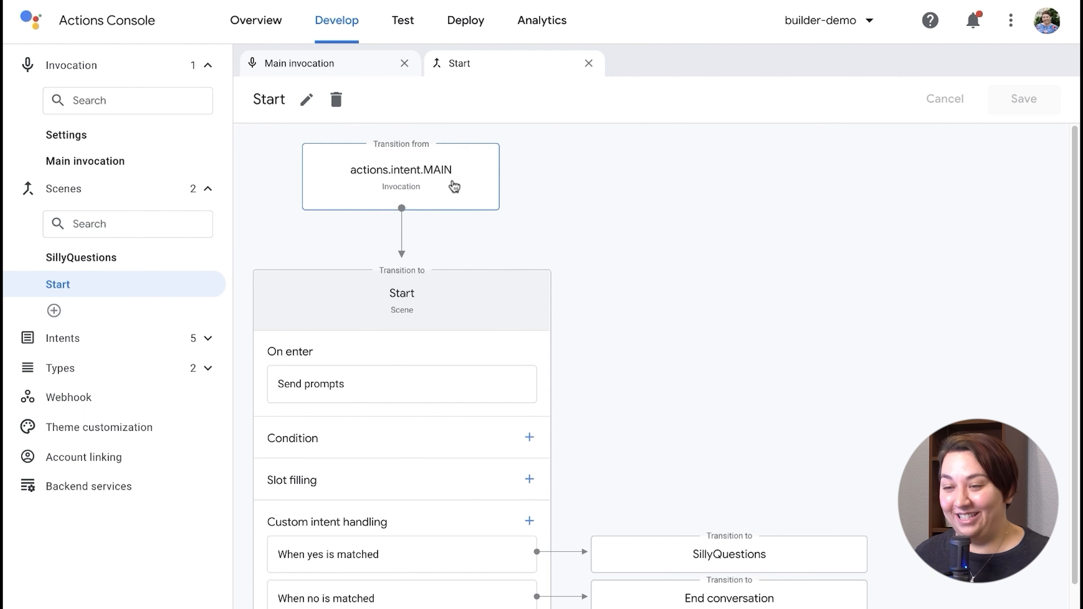
scroll(621, 200, down, 2)
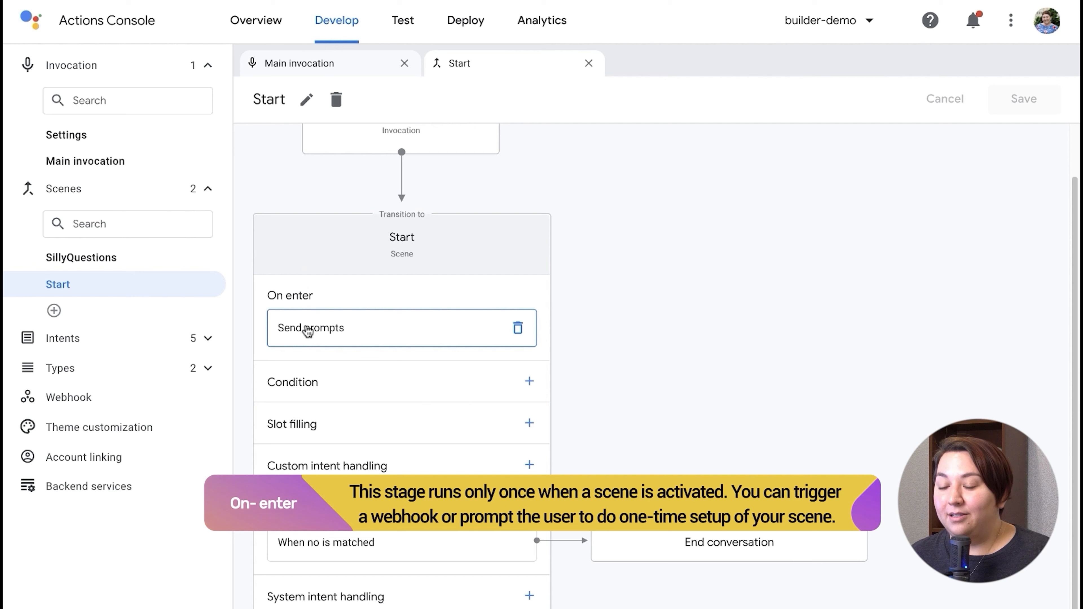
click(300, 337)
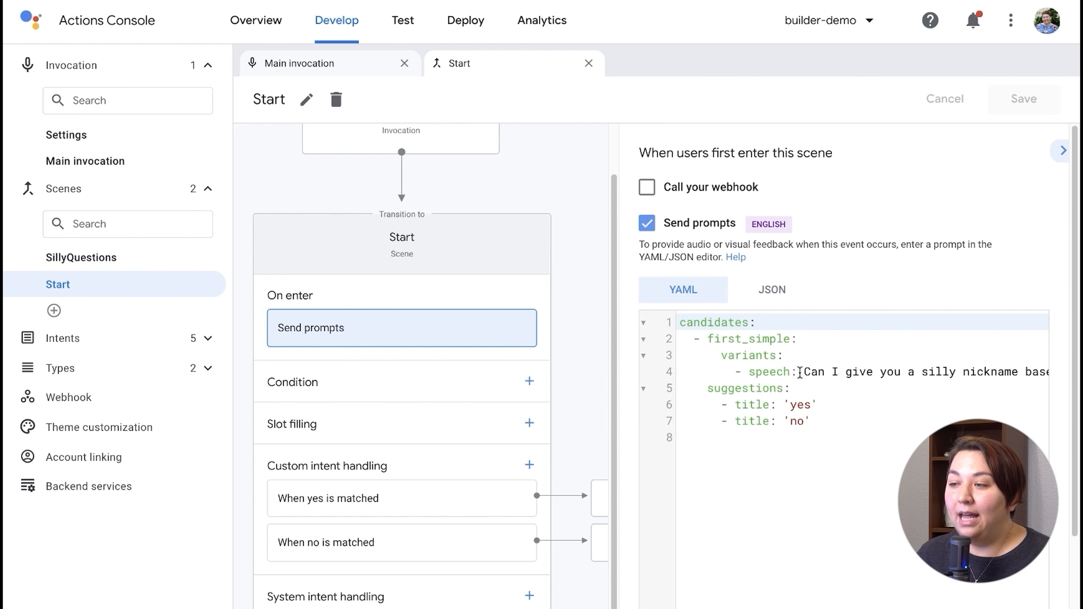
drag(804, 369, 1062, 375)
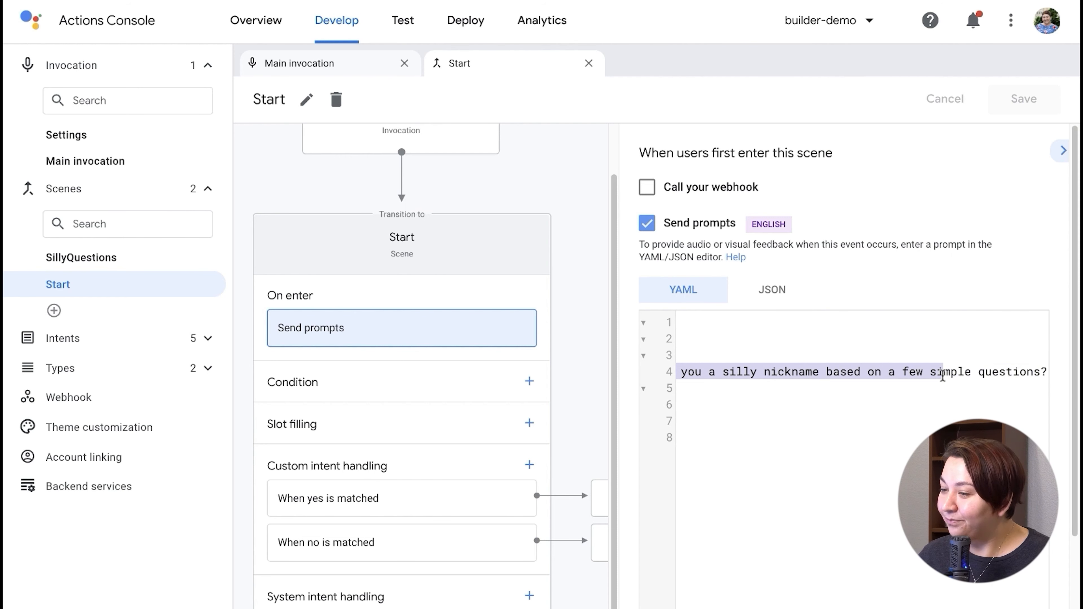
click(942, 372)
click(905, 359)
drag(726, 336, 633, 319)
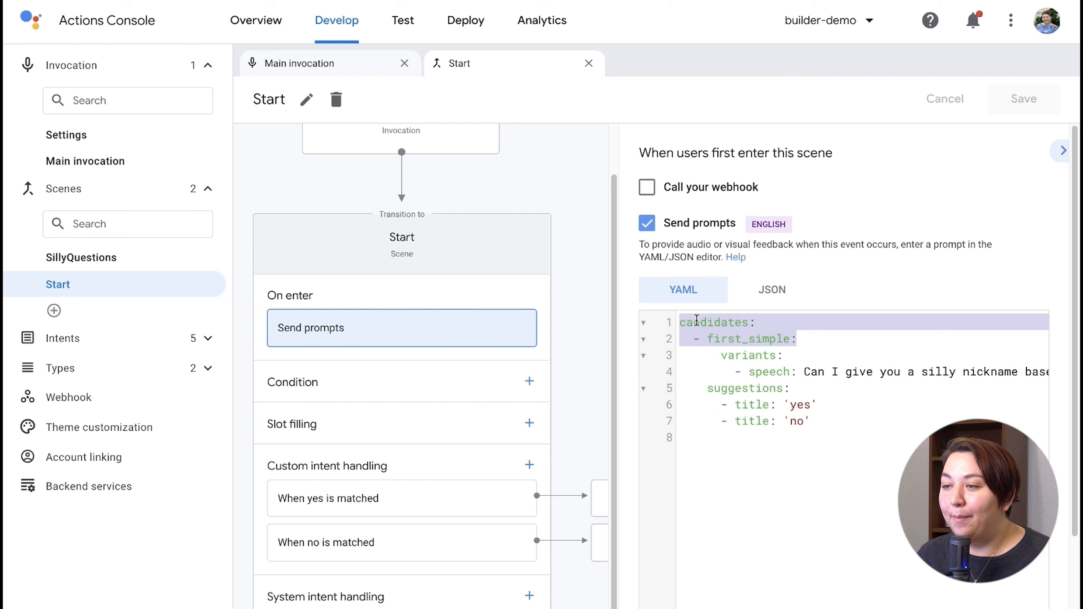
click(785, 322)
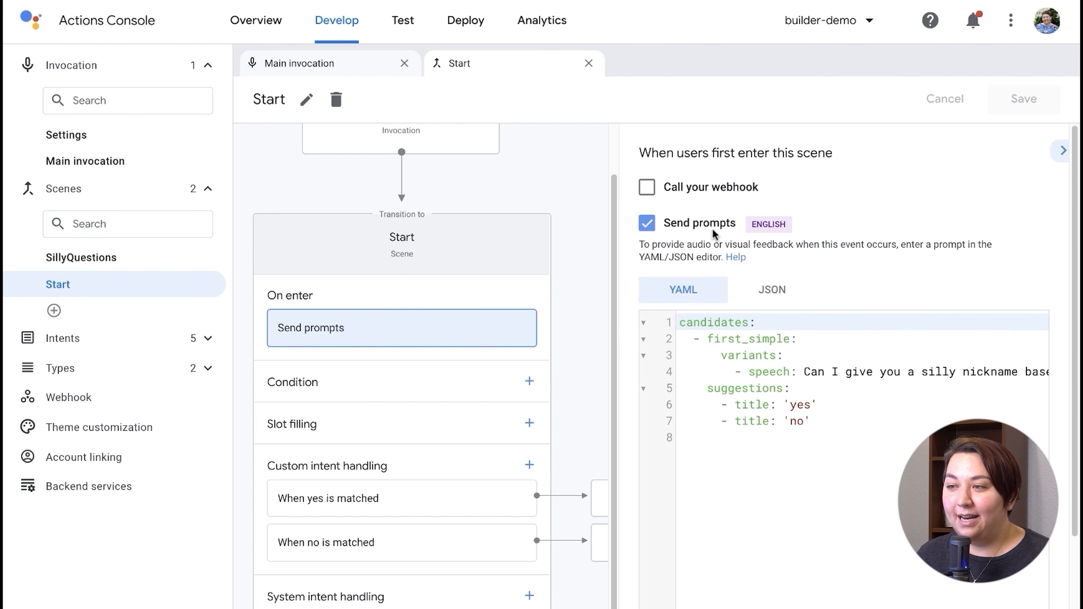
Examine the suggestions block with the 'yes' and 'no' titles in the Start scene's On enter prompt
drag(810, 373, 872, 373)
scroll(780, 404, down, 2)
drag(706, 314, 820, 352)
double_click(798, 331)
double_click(797, 348)
click(841, 347)
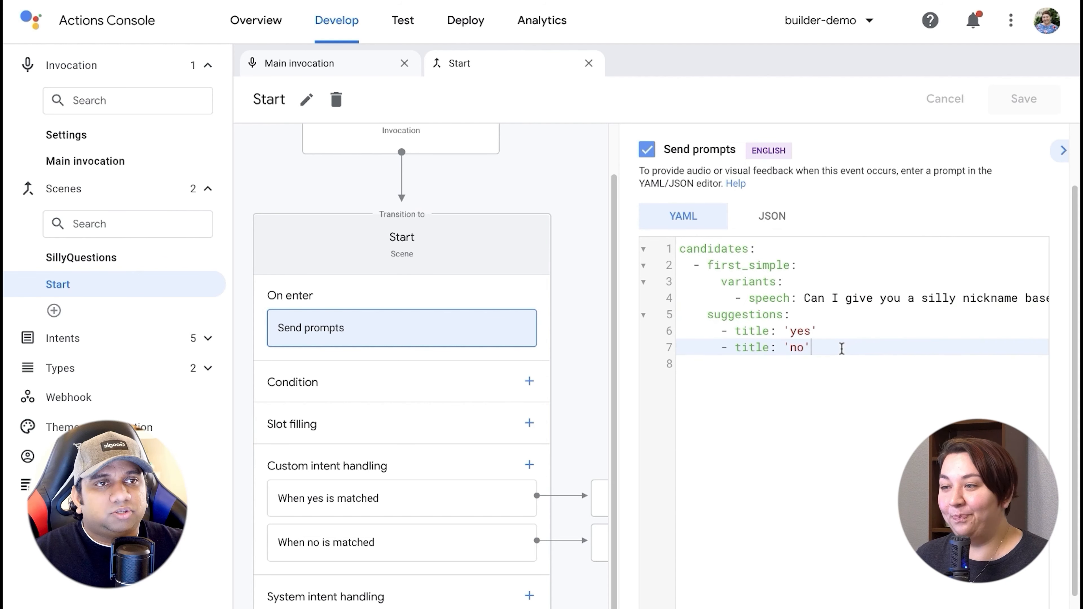
scroll(841, 349, up, 2)
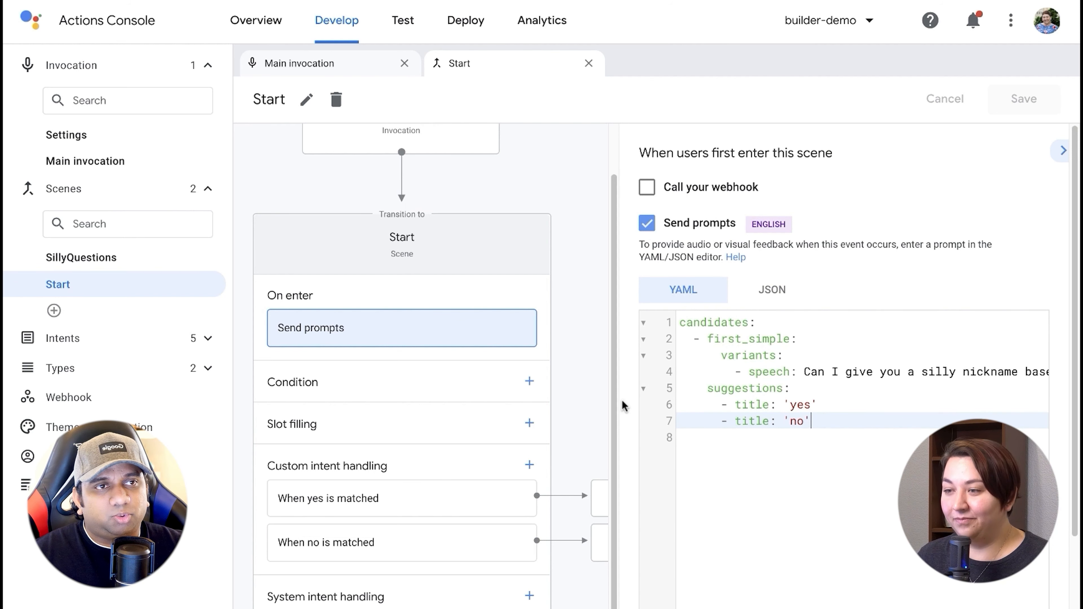
Check the insertable response types beneath the Start scene's prompt, reread its speech line and collapse the prompt details
scroll(622, 400, down, 2)
scroll(639, 411, down, 1)
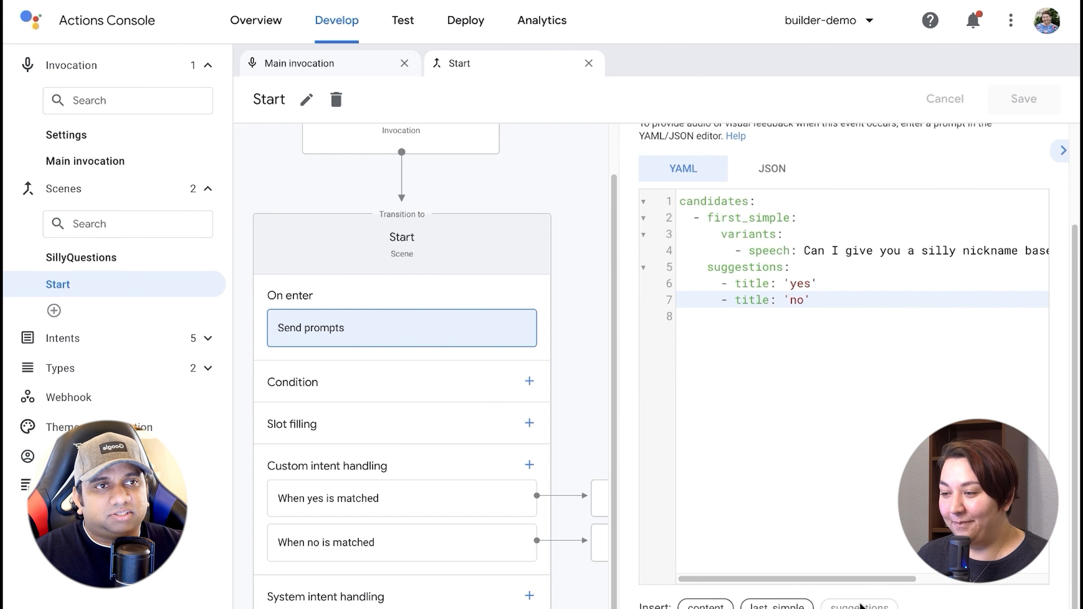
scroll(809, 418, up, 1)
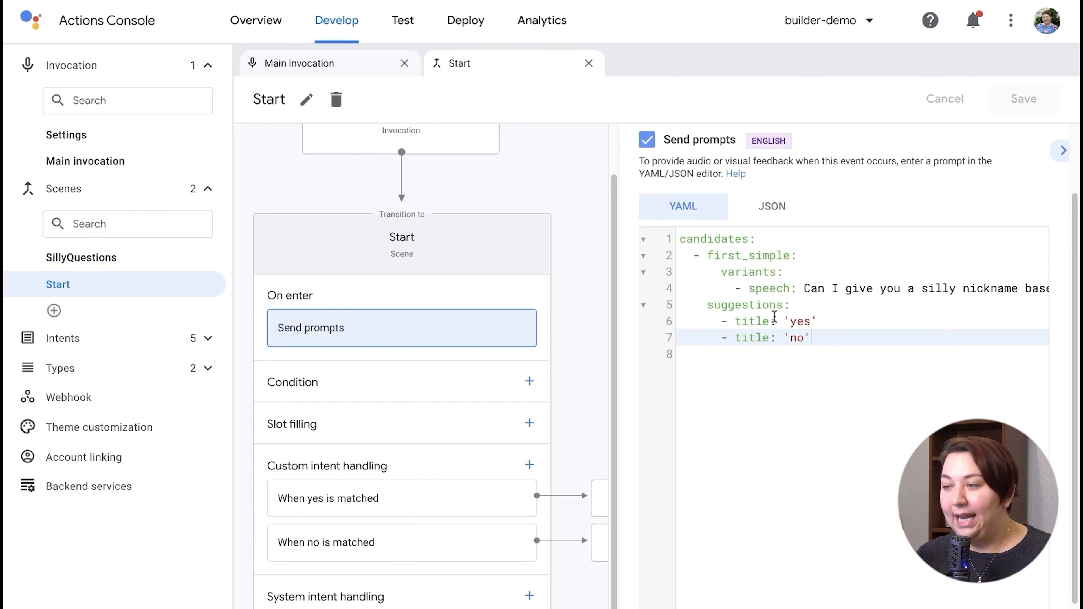
drag(750, 288, 927, 298)
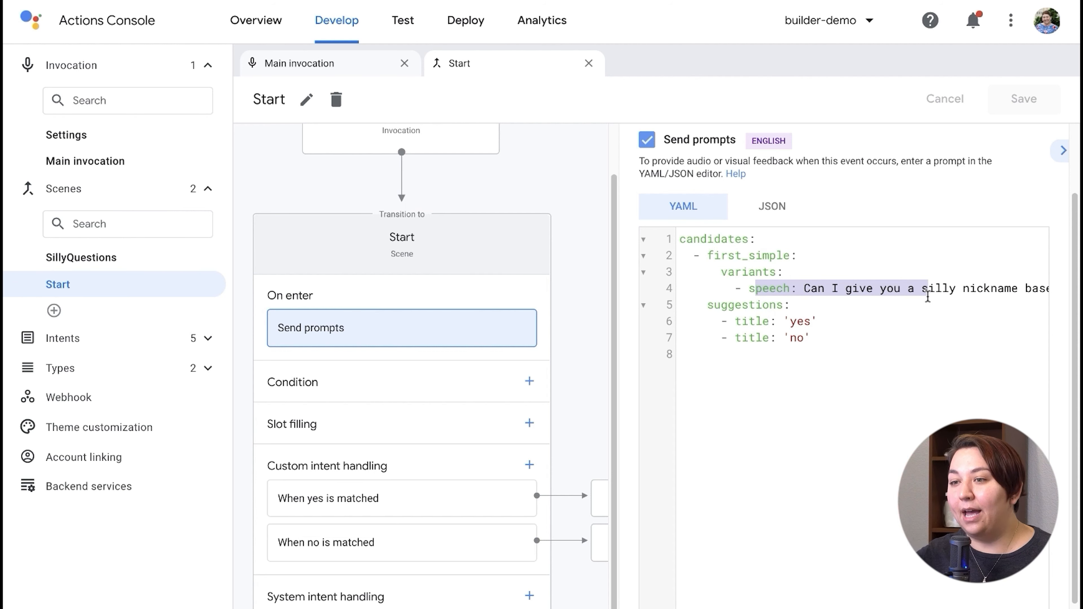
click(1060, 158)
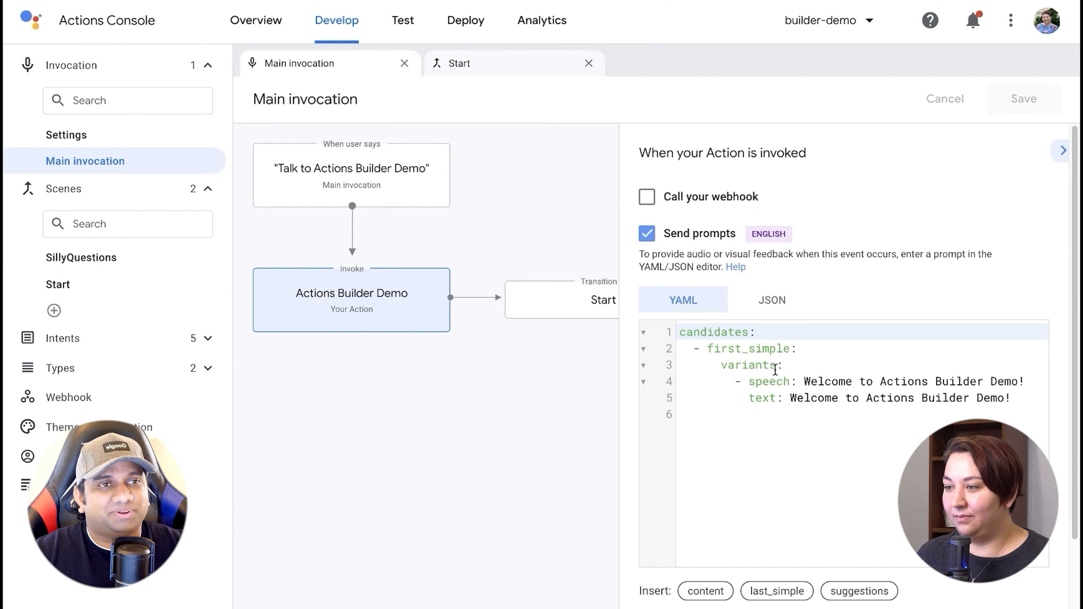
Compare the main invocation's welcome speech with the Start scene's full On enter prompt, and collapse the prompt details
drag(789, 381, 1027, 382)
click(464, 69)
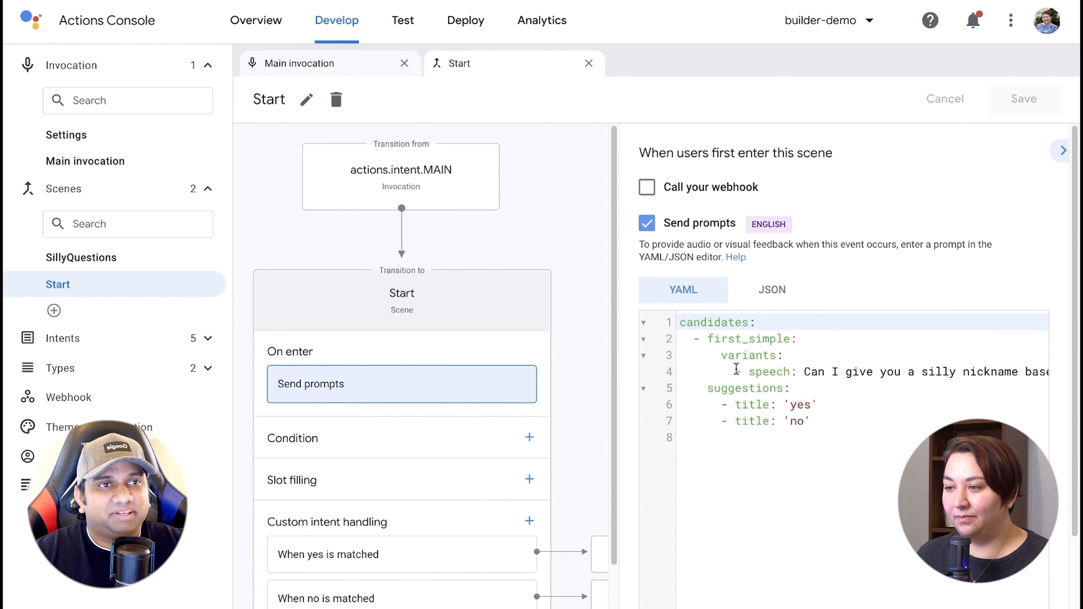
drag(680, 323, 852, 419)
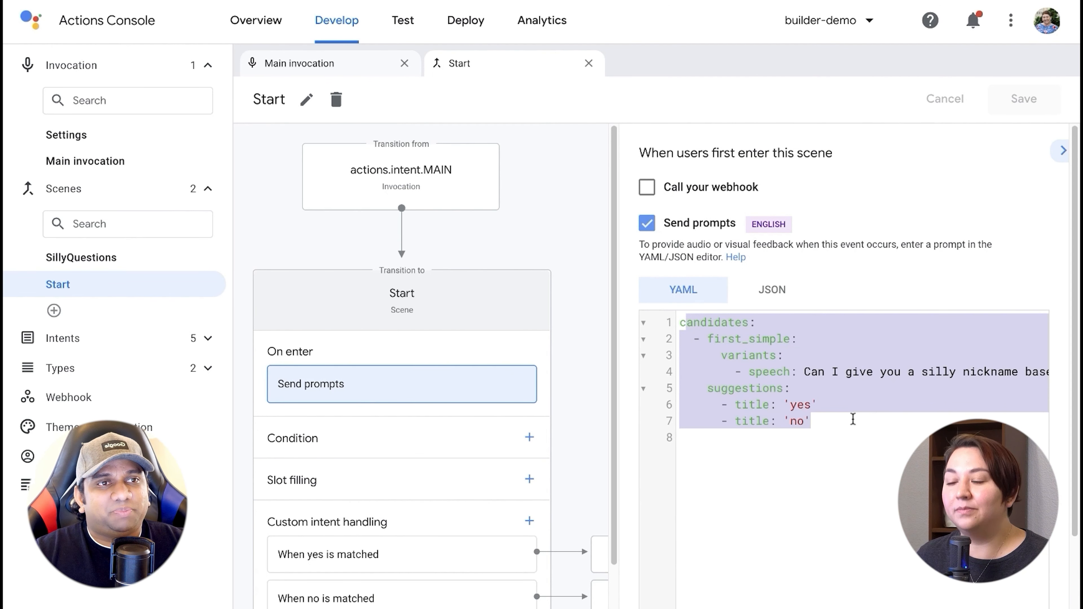
click(851, 418)
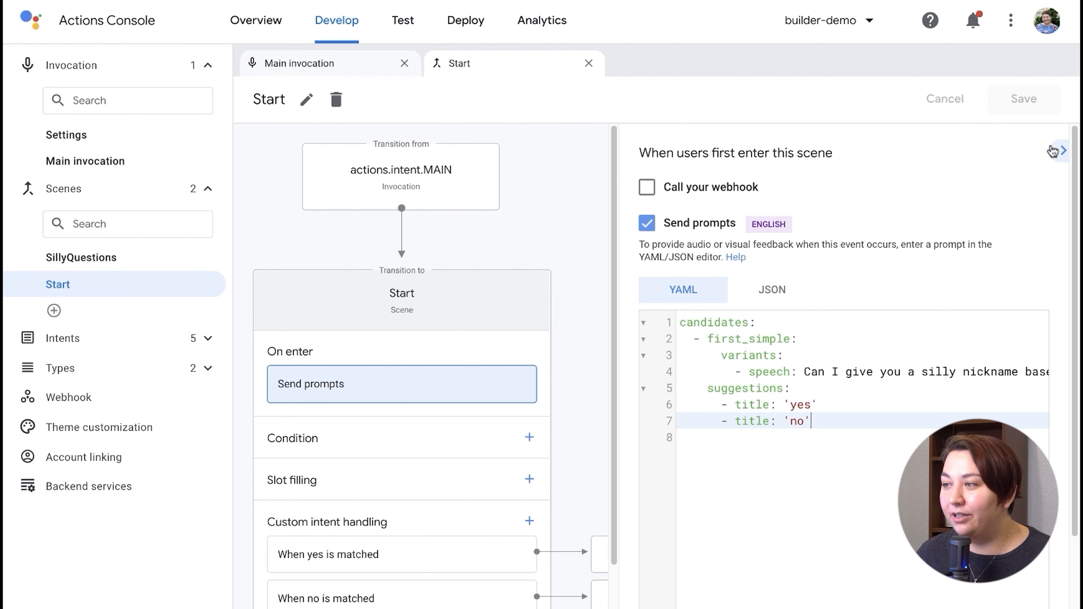
click(1061, 150)
Open the Action's test simulator and check the suggested "Talk to Actions Builder Demo" query
click(396, 27)
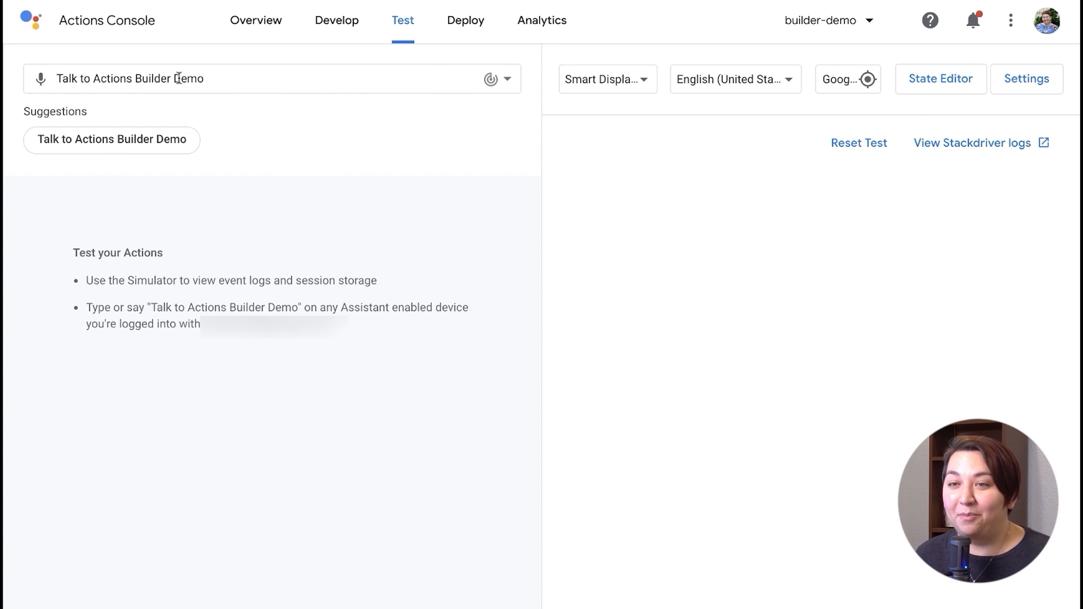
click(126, 78)
click(223, 77)
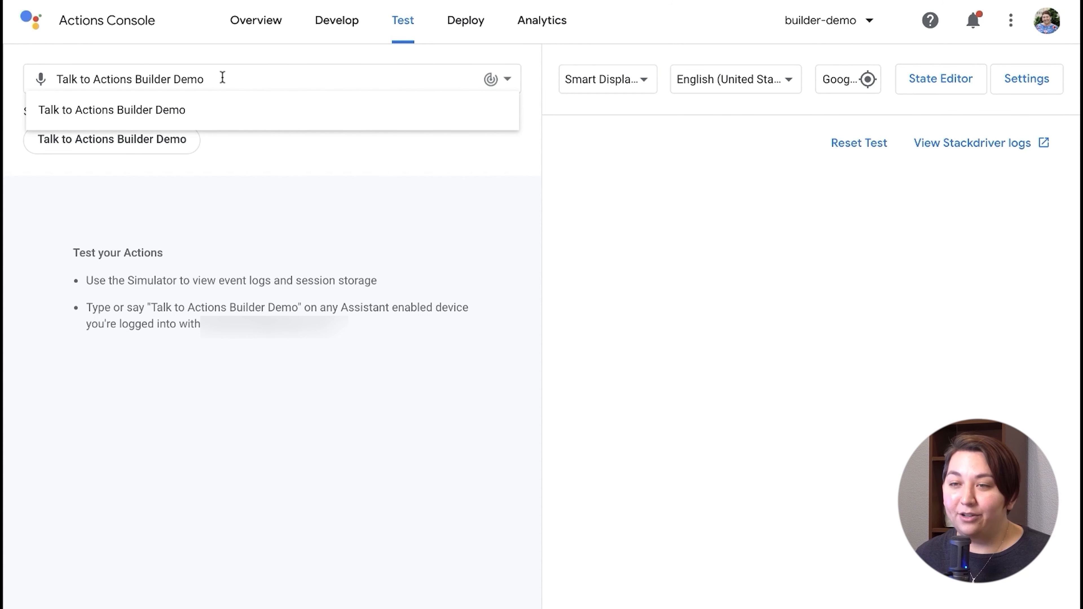
click(193, 126)
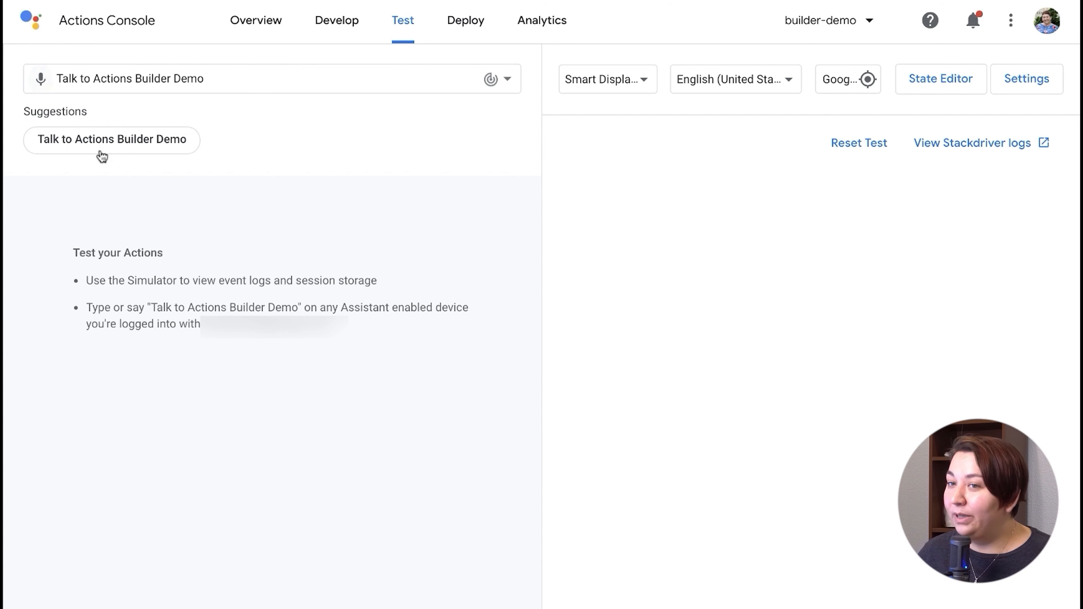
Start the conversation in the simulator with the suggested "Talk to Actions Builder Demo" query and view the Action's response
click(66, 145)
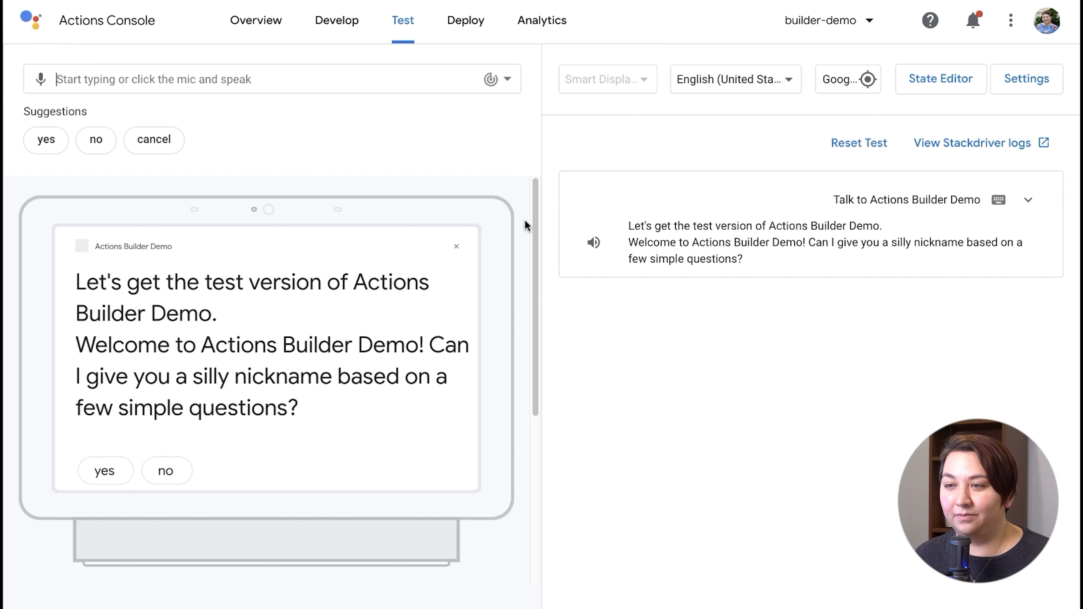
scroll(524, 220, down, 1)
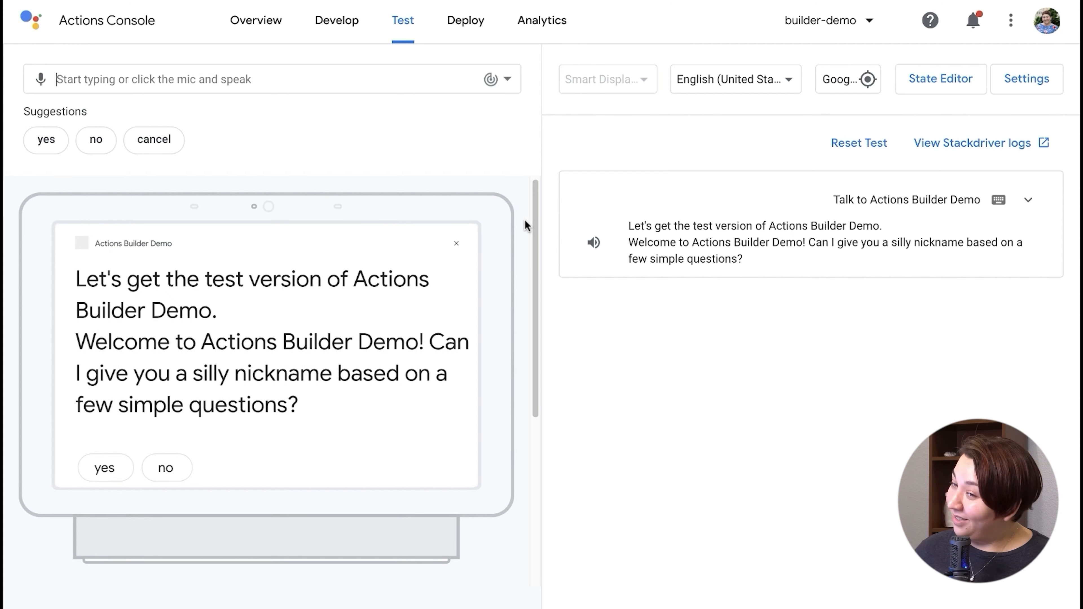
scroll(525, 220, down, 1)
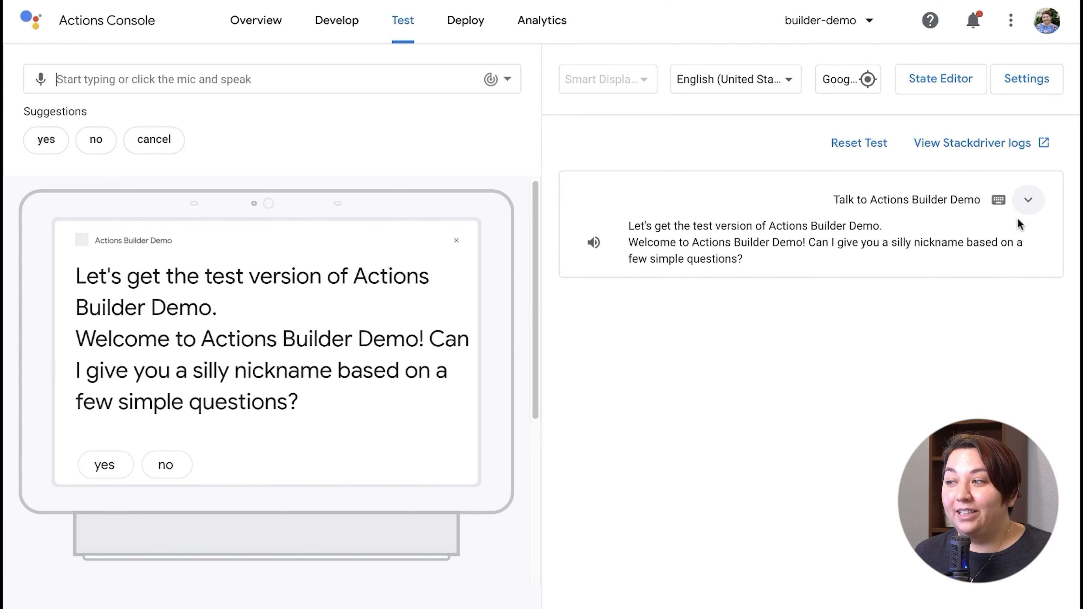
Expand the event log of the "Talk to Actions Builder Demo" exchange and examine the userInput event's details and scene
click(1029, 203)
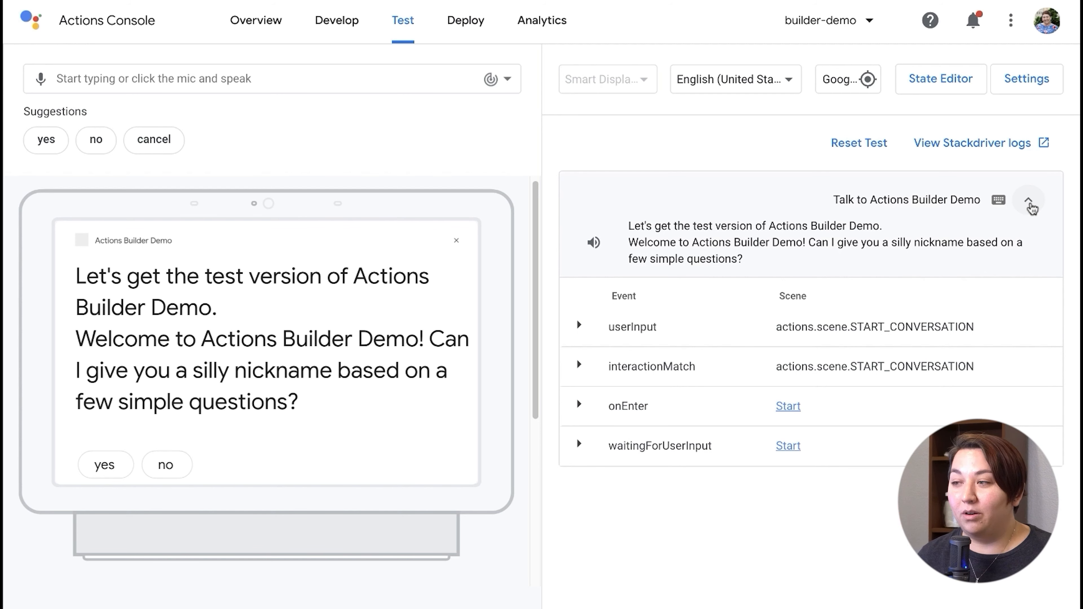
drag(832, 200, 965, 195)
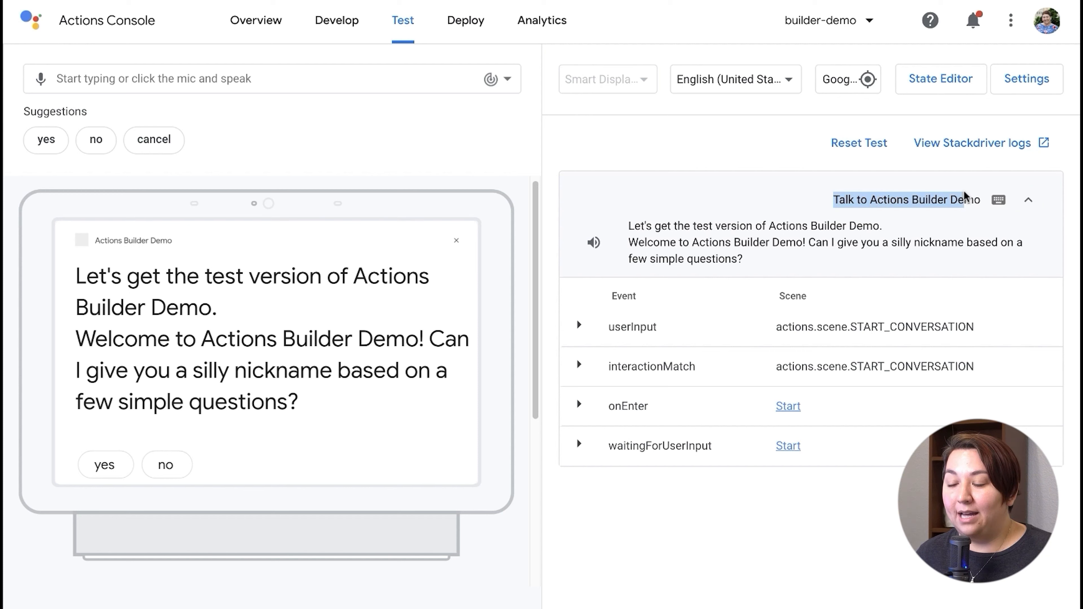
drag(655, 225, 756, 255)
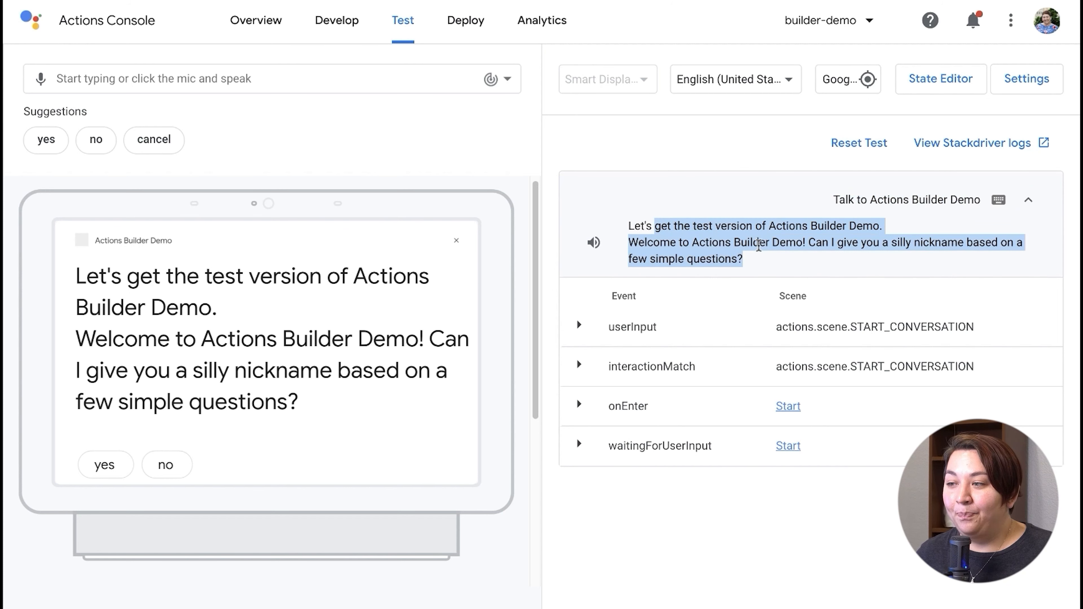
click(578, 332)
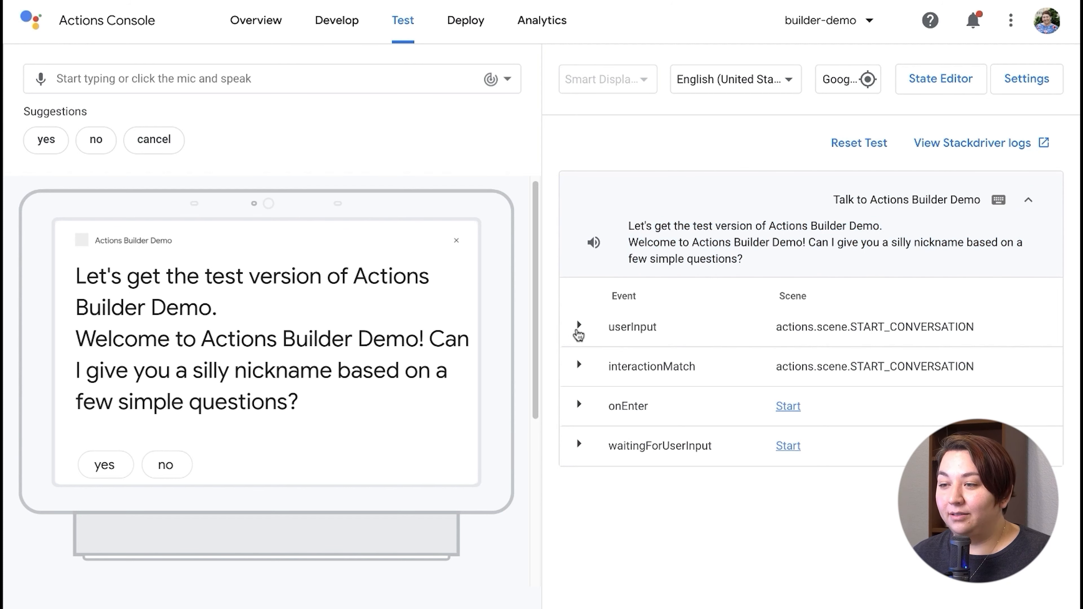
click(579, 328)
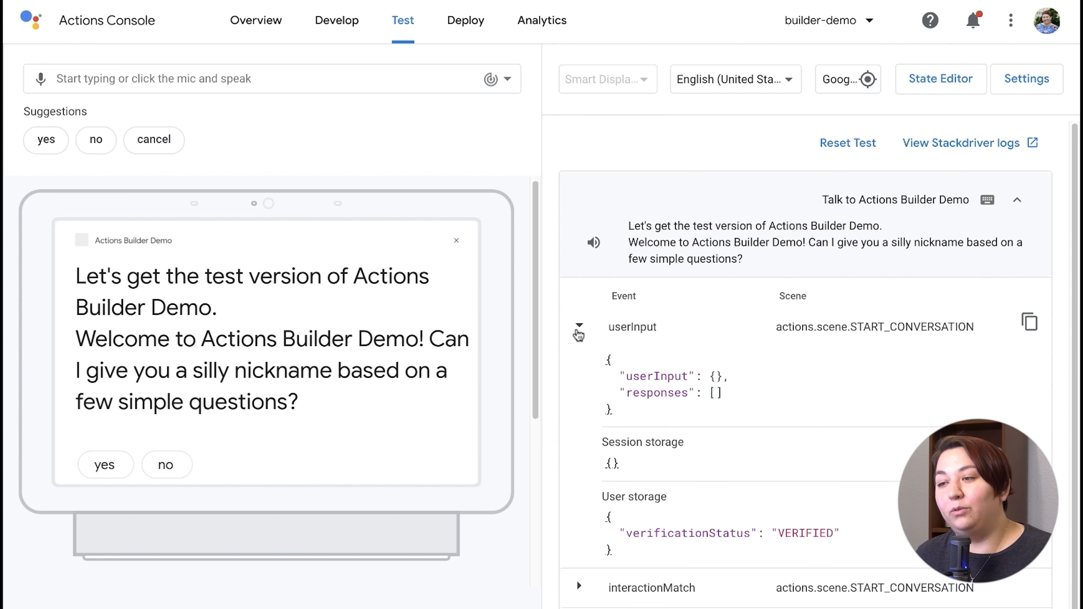
click(579, 326)
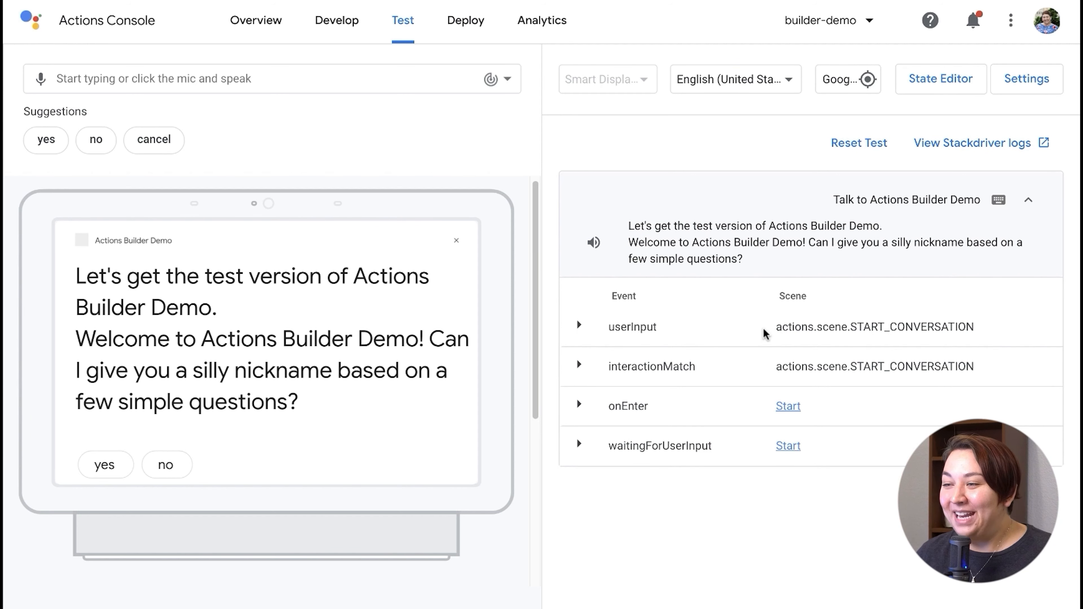
drag(767, 327, 1006, 331)
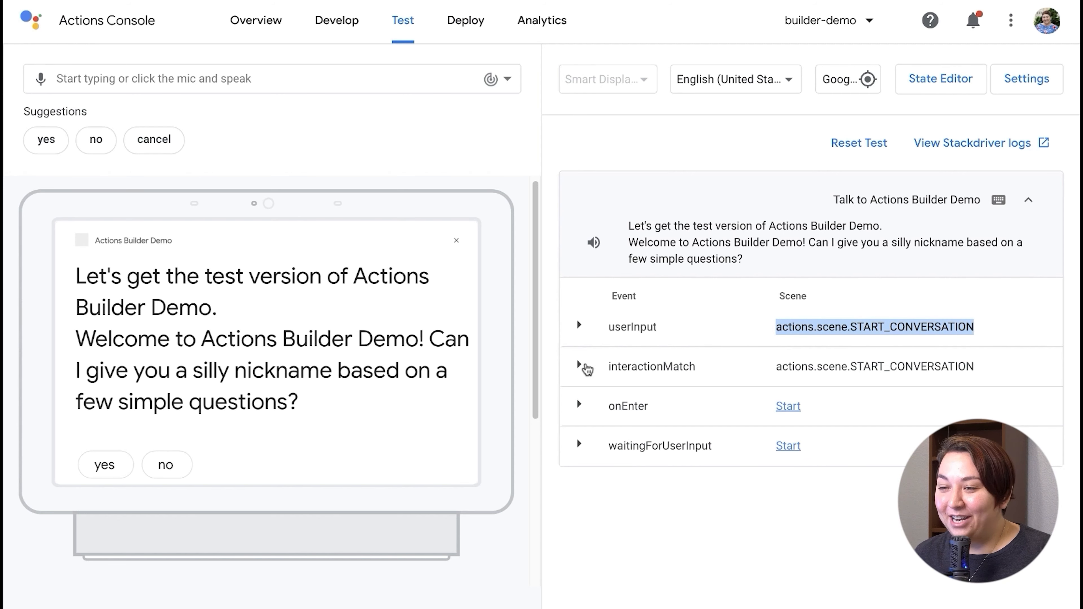
Examine the interactionMatch event's intent ID, next scene ID and first simple speech response
click(578, 367)
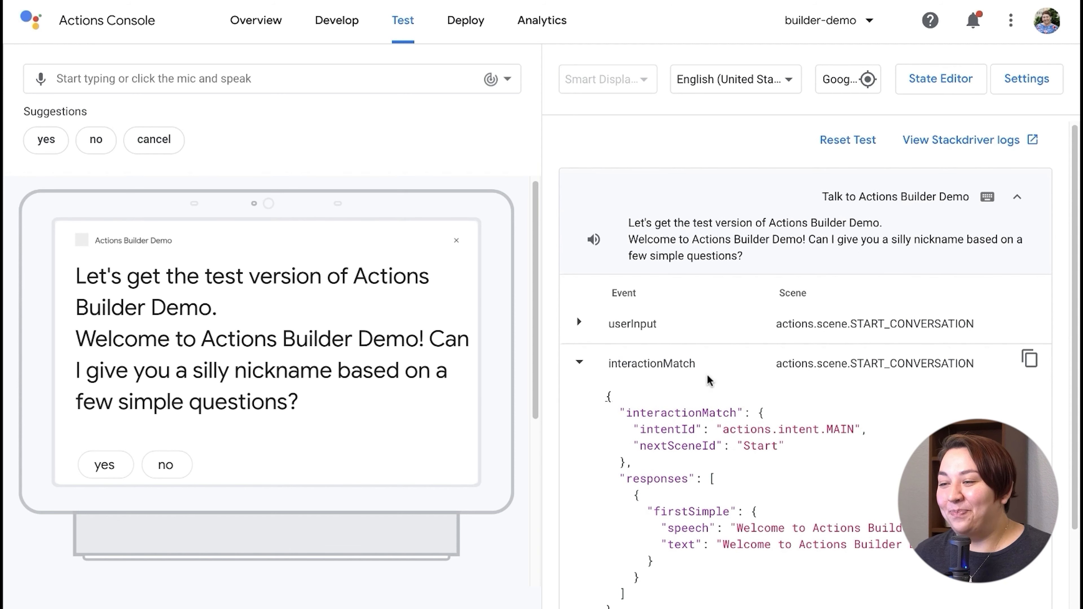
scroll(694, 375, down, 1)
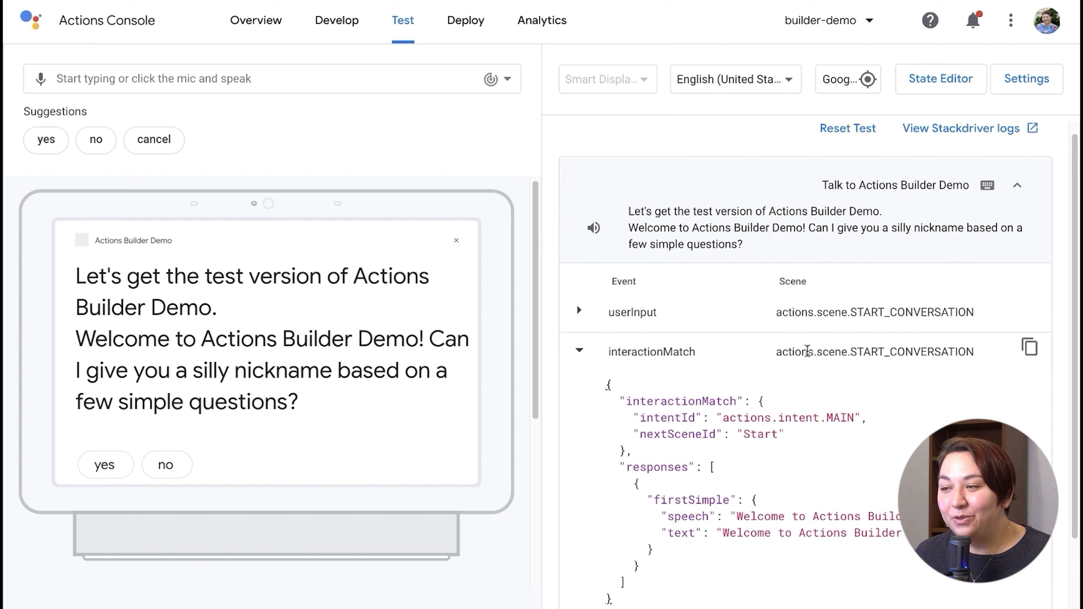
drag(637, 416, 868, 410)
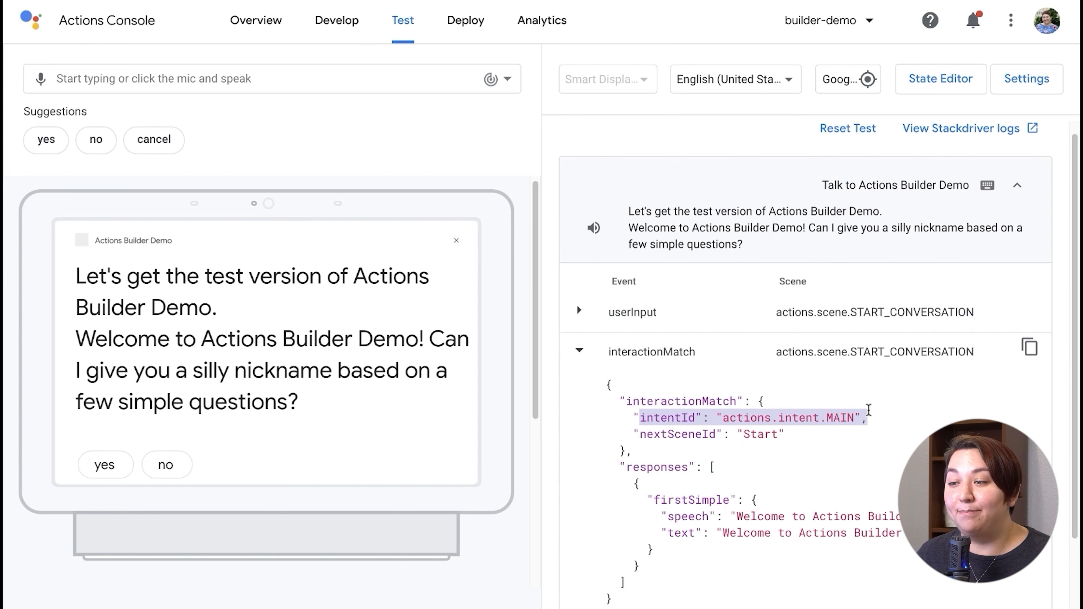
drag(637, 435, 788, 433)
scroll(789, 434, down, 1)
click(712, 490)
drag(712, 490, 916, 490)
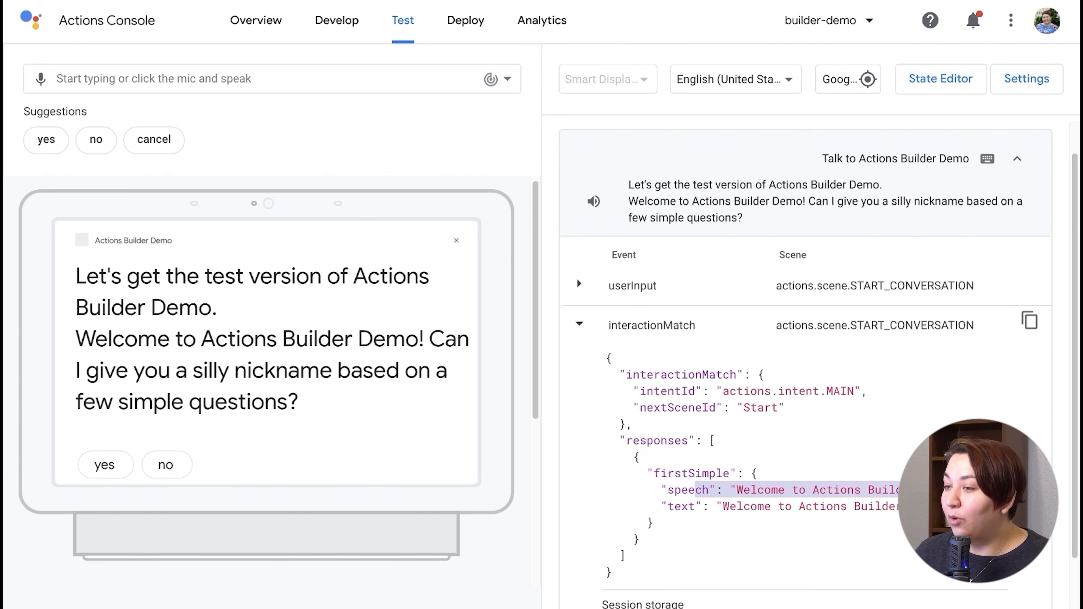
scroll(682, 447, down, 3)
scroll(647, 446, down, 1)
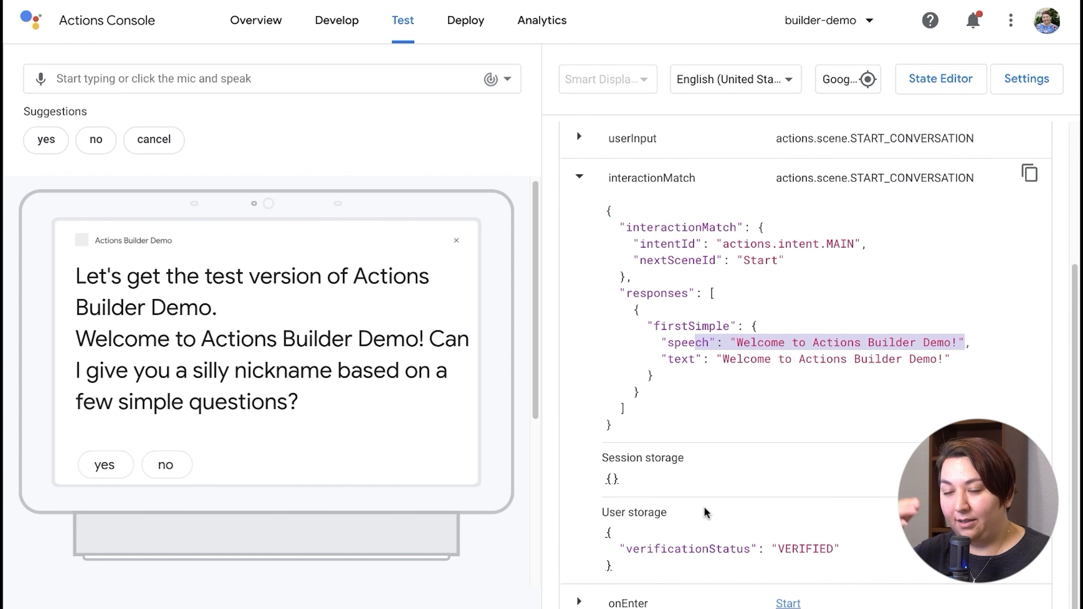
Examine the Start scene's onEnter event, including its speech response and suggestion titles
click(585, 605)
scroll(797, 601, down, 2)
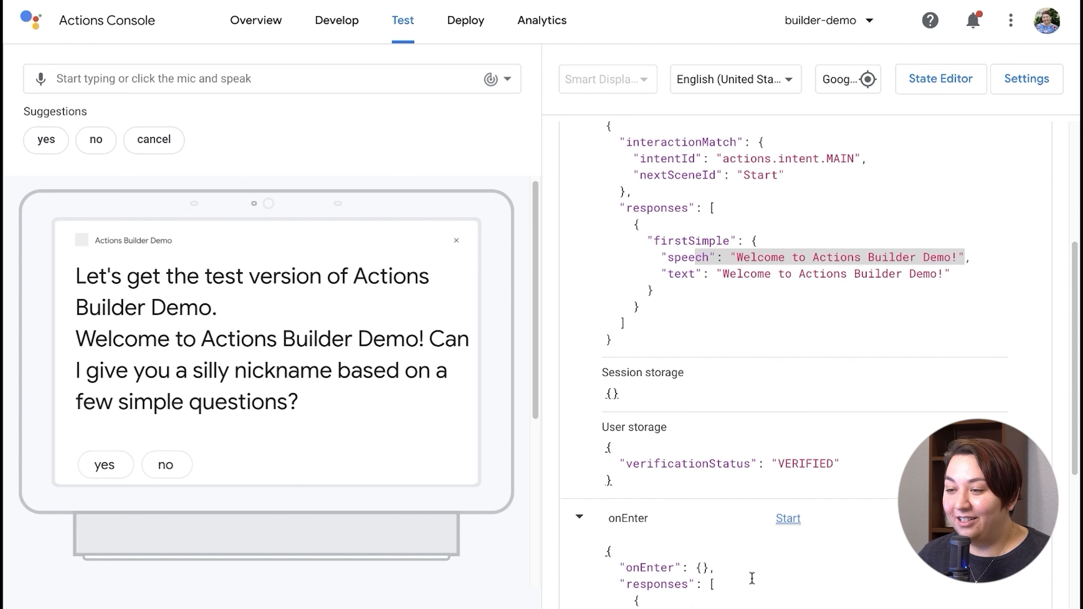
scroll(779, 524, down, 5)
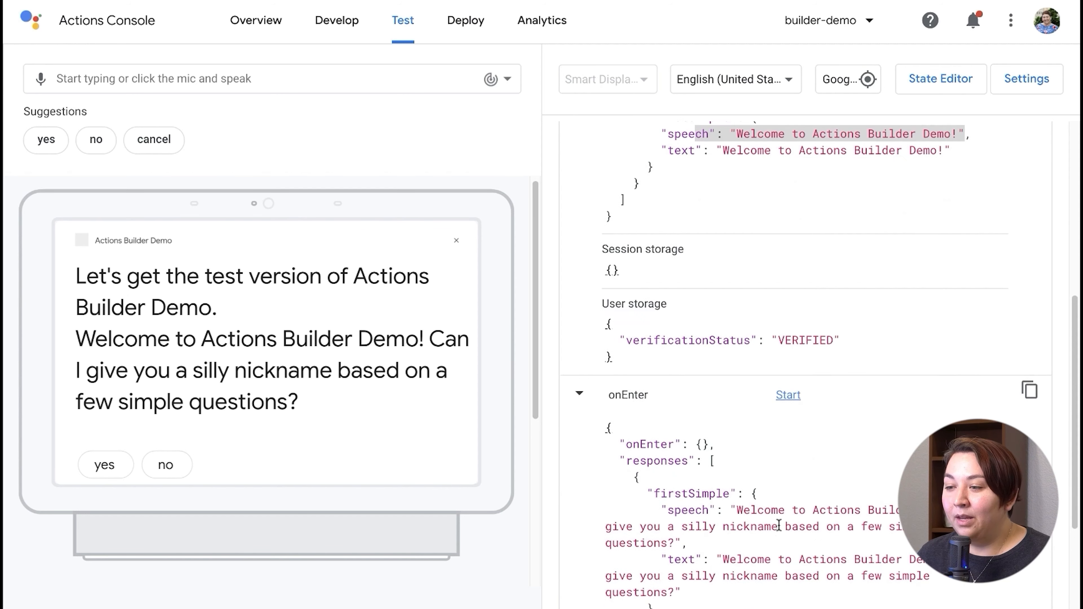
scroll(779, 525, down, 1)
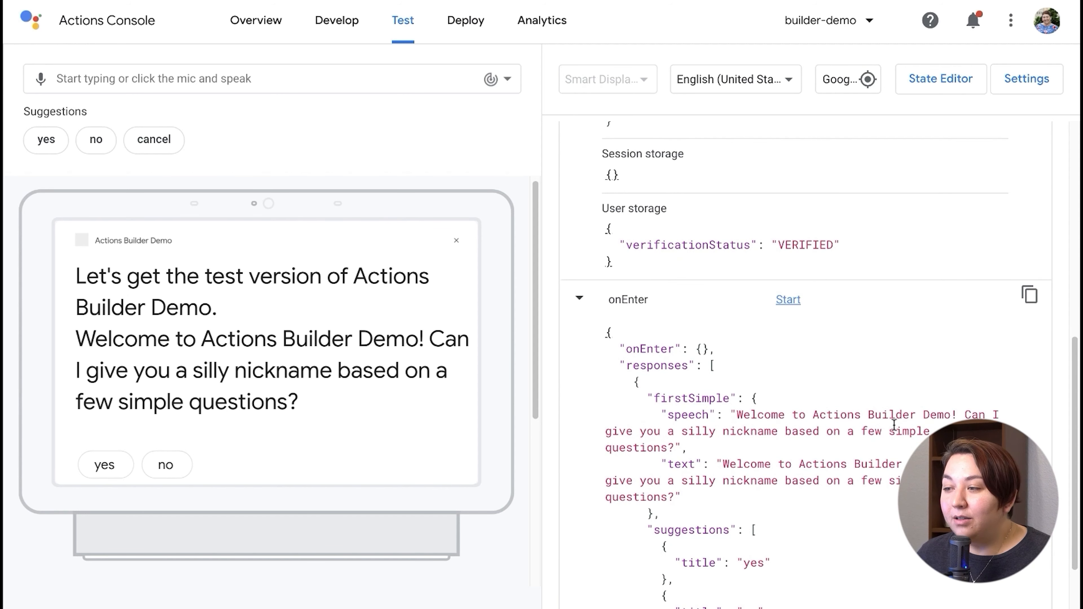
drag(966, 414, 687, 448)
drag(737, 414, 947, 420)
scroll(747, 534, down, 3)
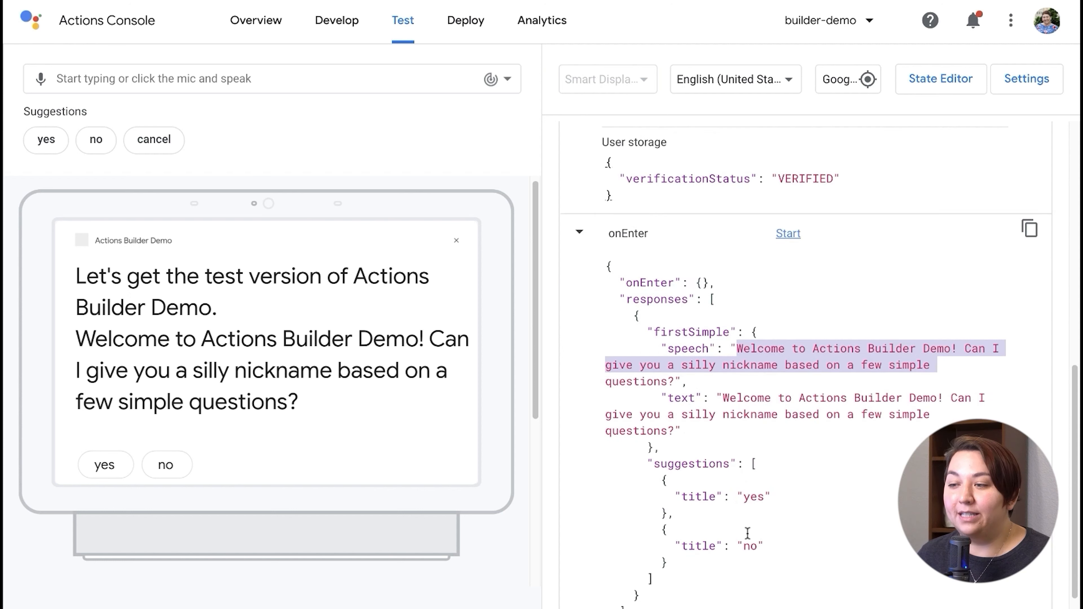
scroll(719, 542, down, 5)
scroll(719, 539, down, 2)
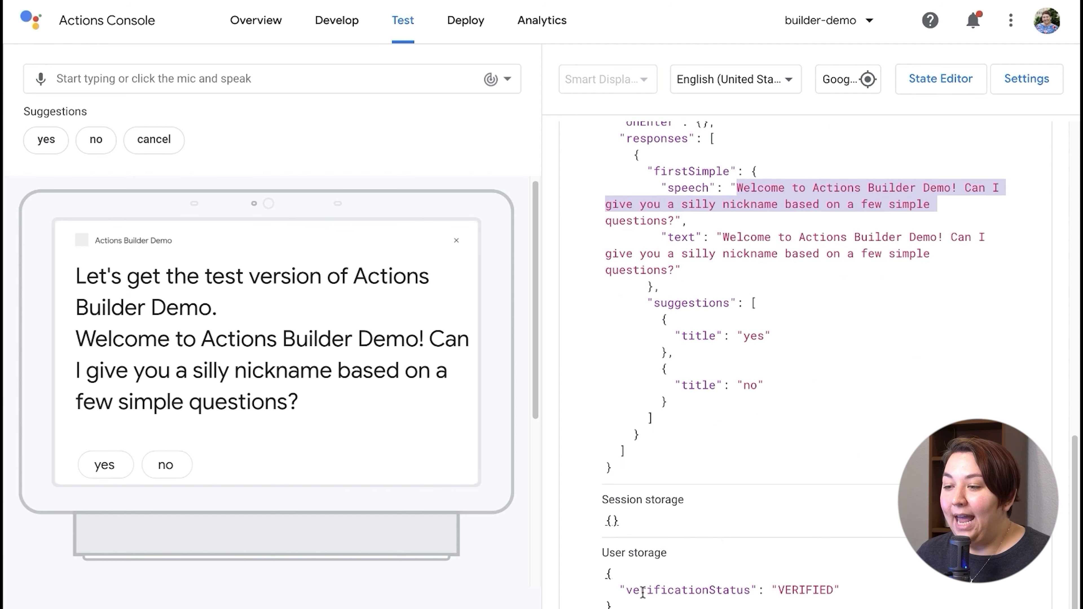
Examine the waitingForUserInput event and collapse the details of all expanded events in the log
scroll(622, 310, down, 12)
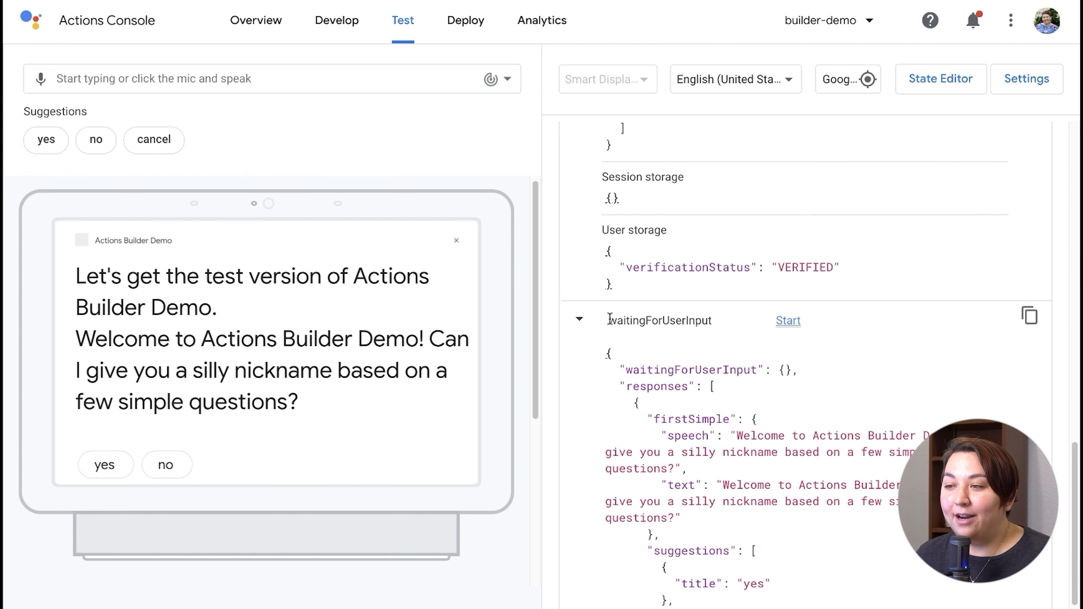
drag(609, 319, 739, 321)
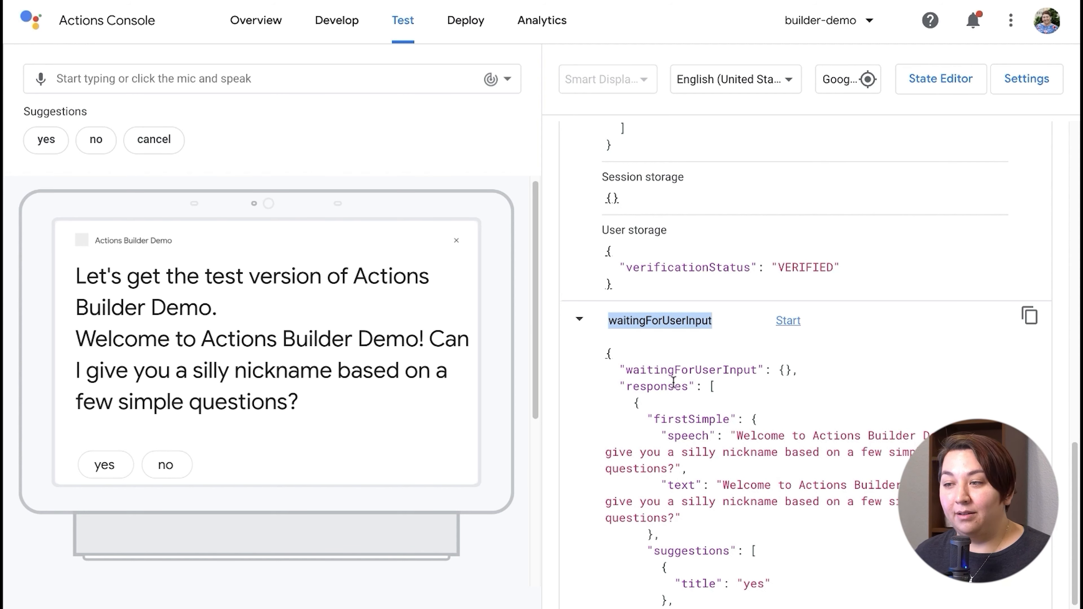
click(580, 319)
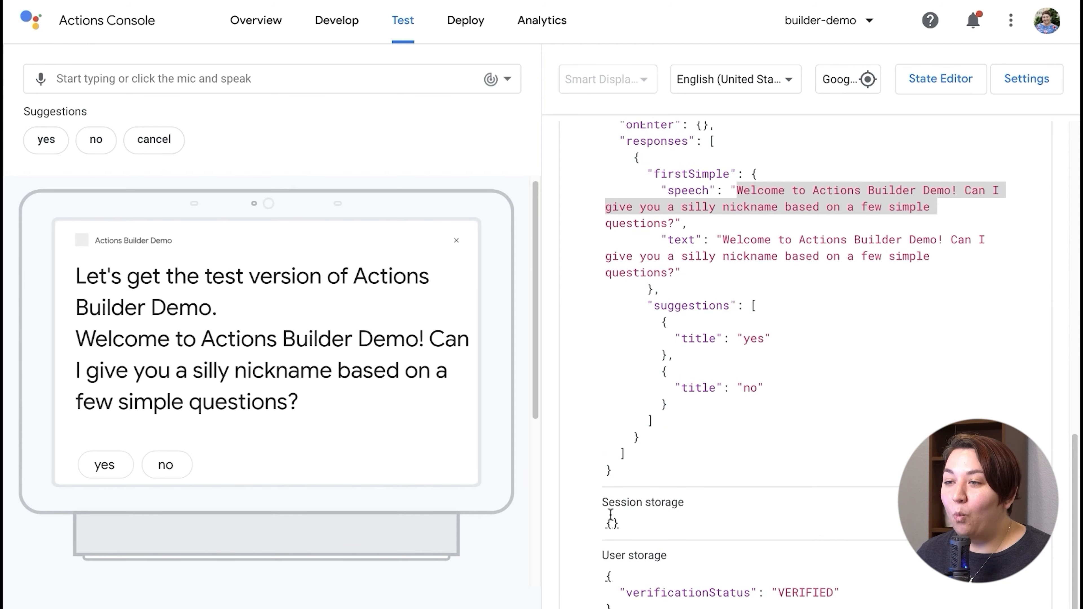
scroll(595, 426, up, 5)
click(584, 302)
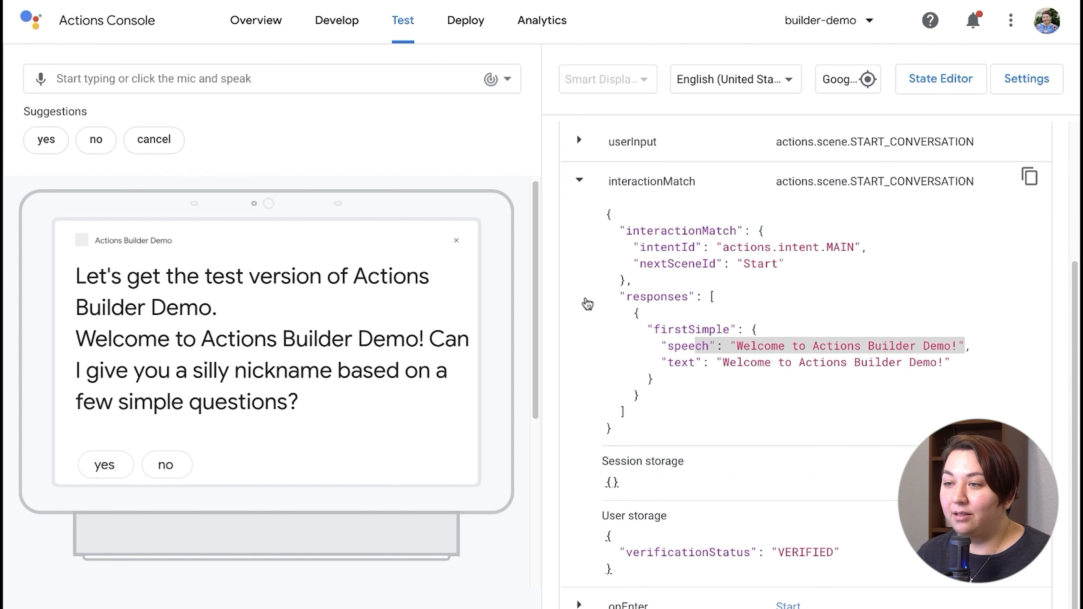
click(580, 183)
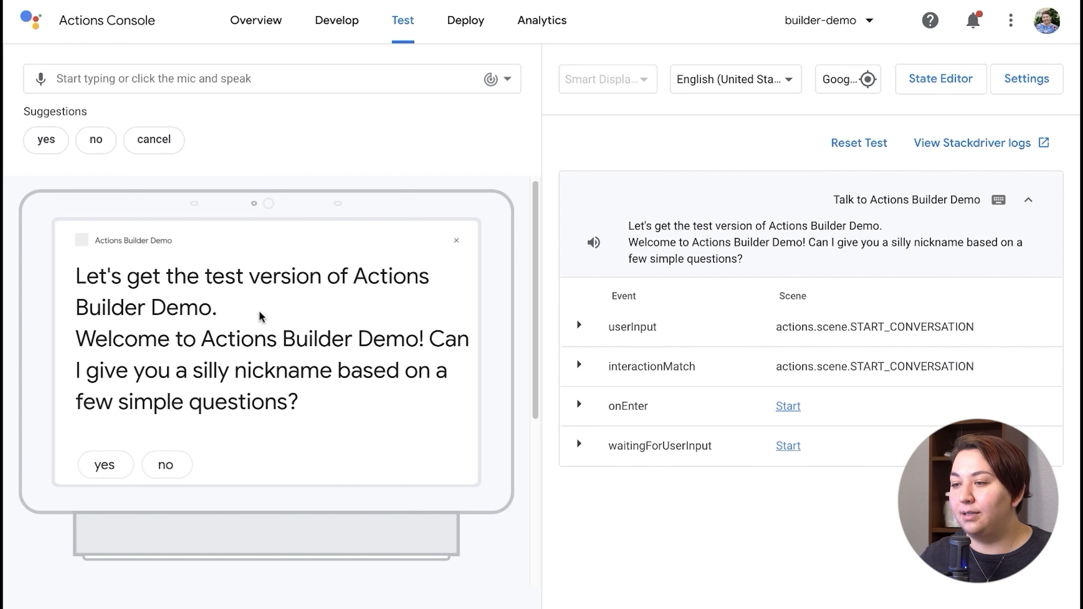
drag(606, 448, 721, 450)
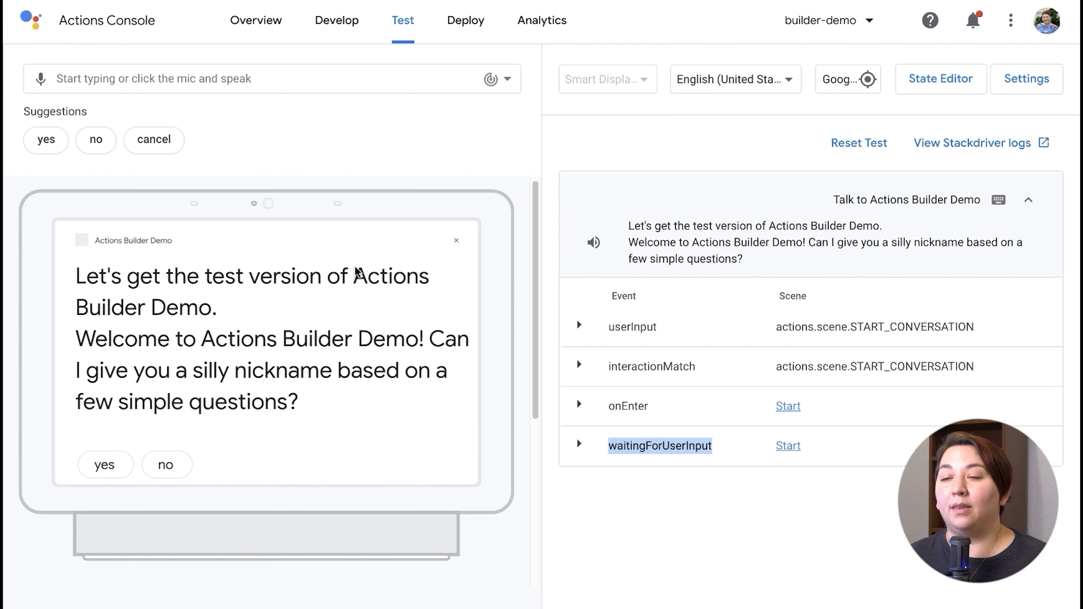
Return to the Action's development view and open the "When no is matched" intent handler in the Start scene
click(355, 31)
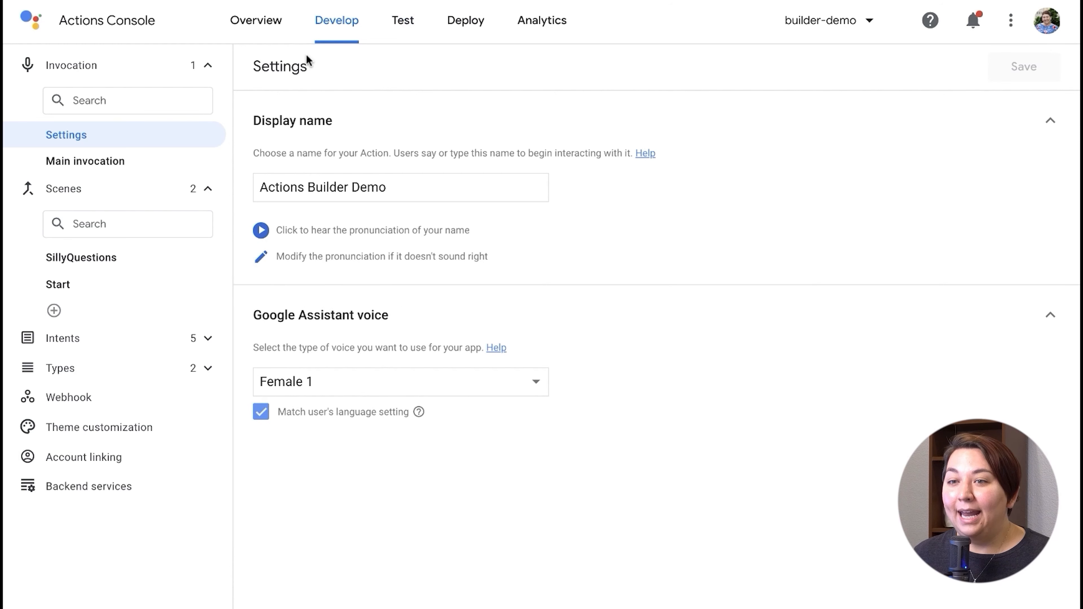
click(85, 288)
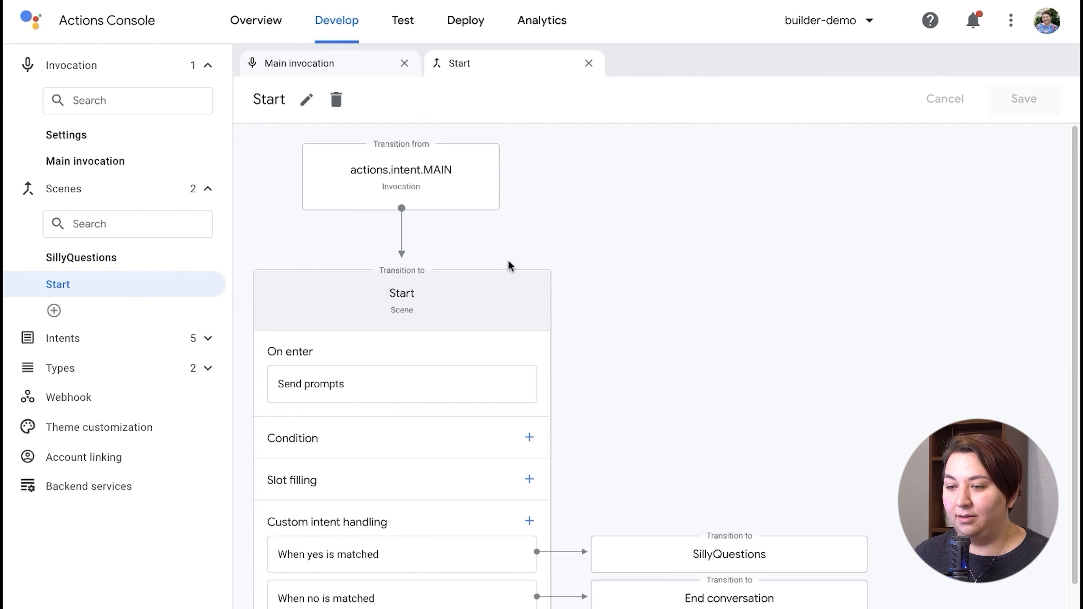
scroll(647, 318, down, 1)
scroll(580, 234, down, 1)
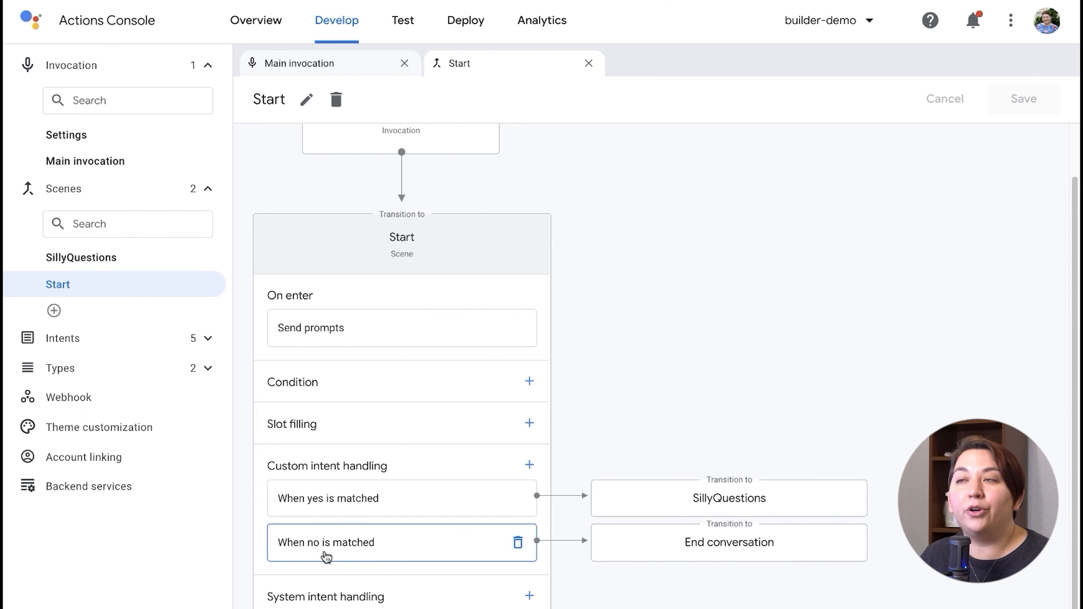
click(398, 546)
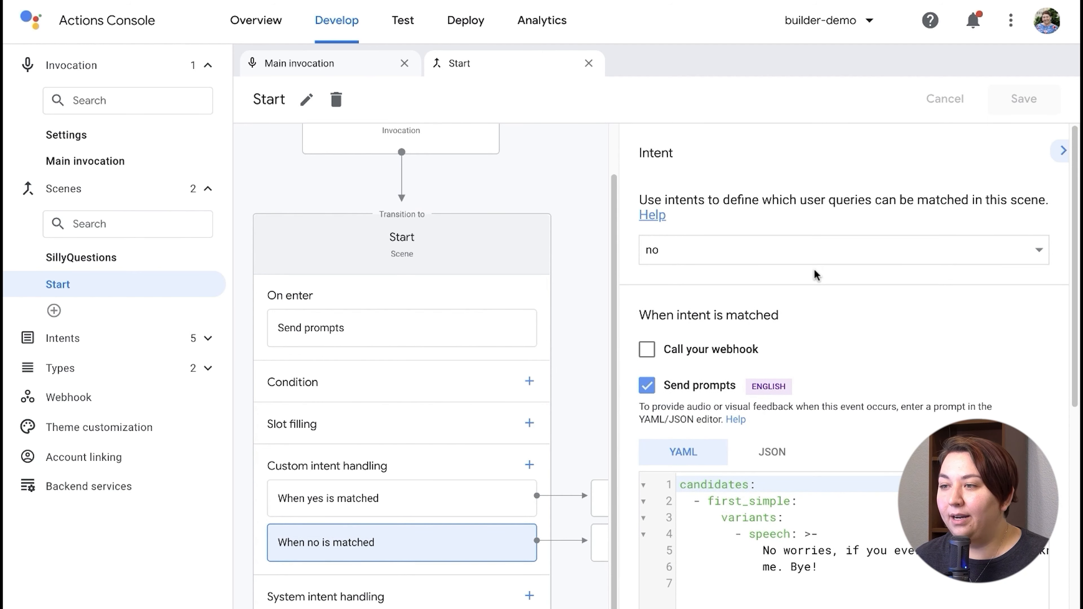
Check the intent choices for the "no" handler and try out "sdfs" as a new intent name without adding it
click(805, 248)
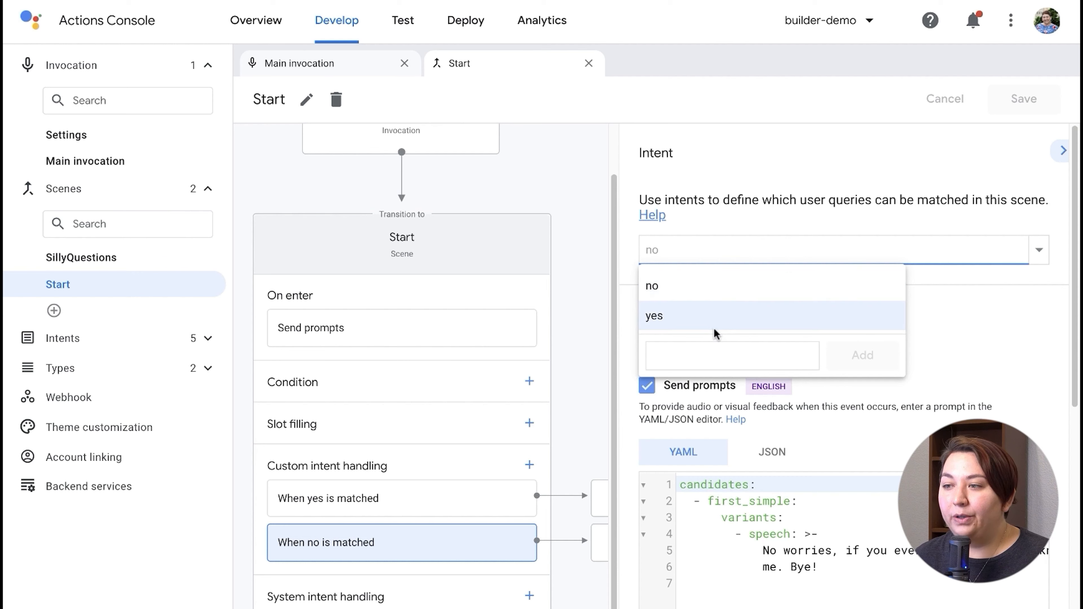
click(681, 358)
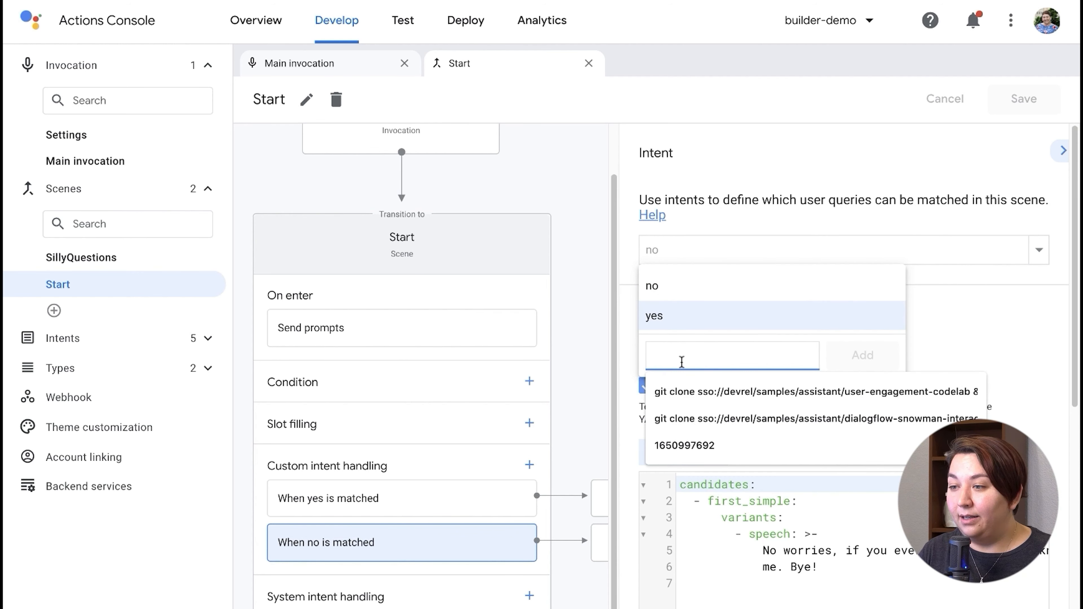
click(735, 234)
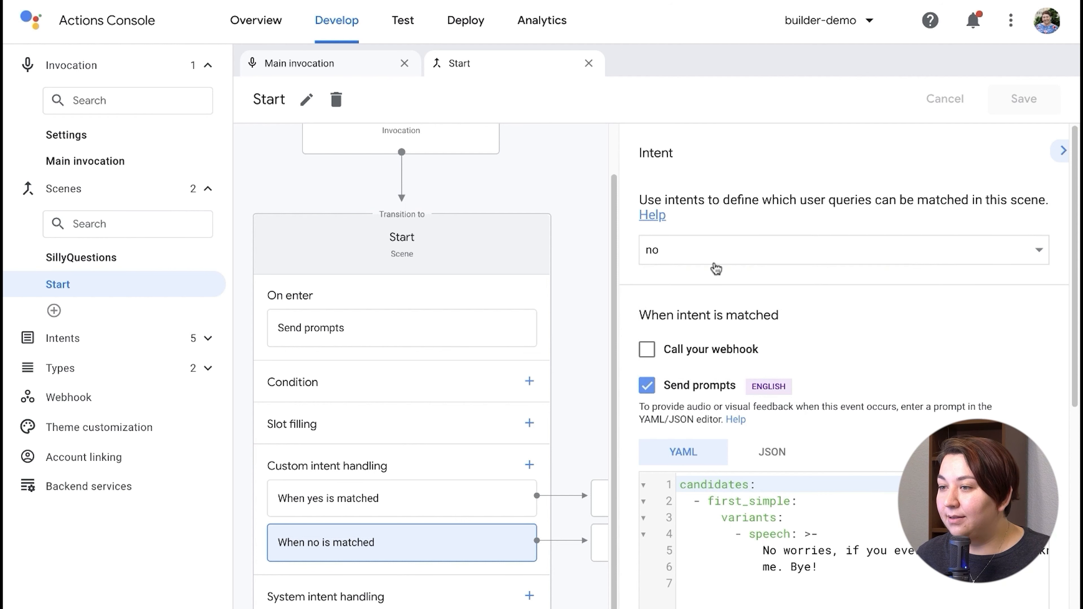
click(784, 249)
click(686, 356)
text(sdfs)
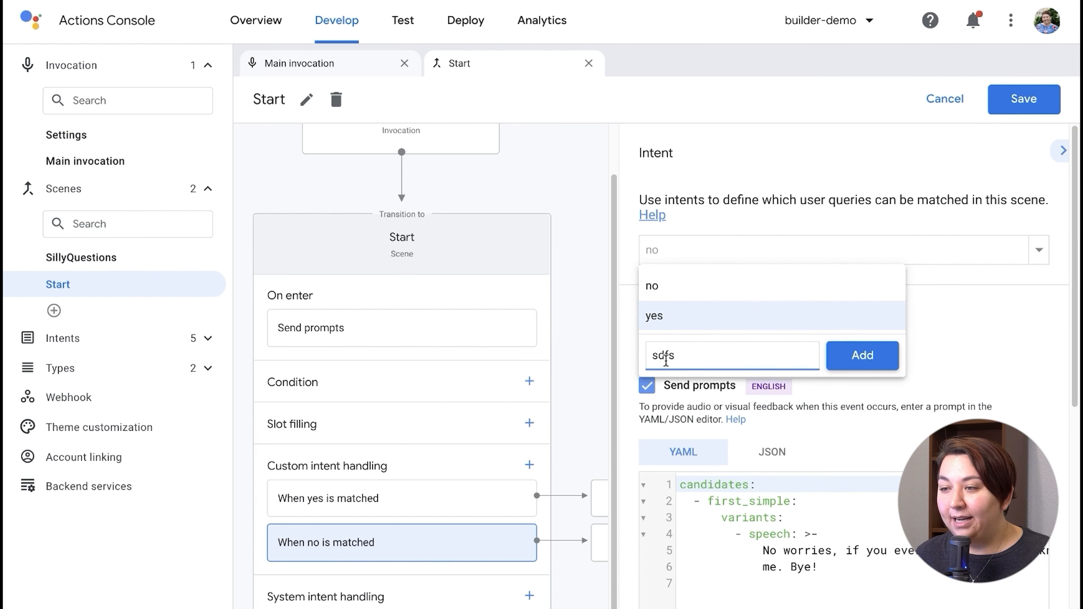
click(766, 207)
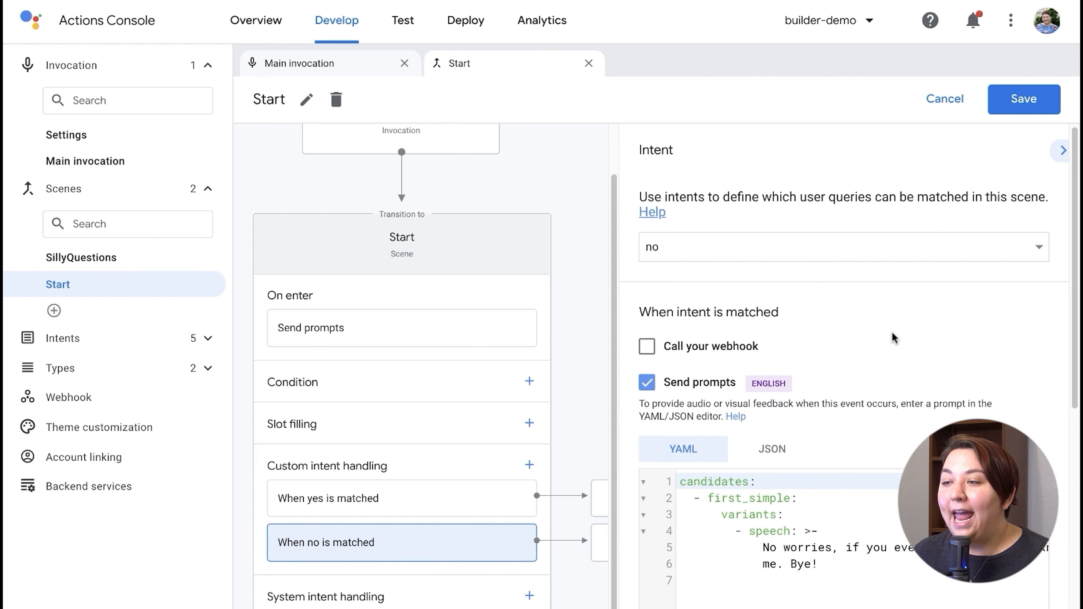
Examine the prompt speech that the Start scene sends when the "no" intent is matched, reading the full line
scroll(889, 341, down, 2)
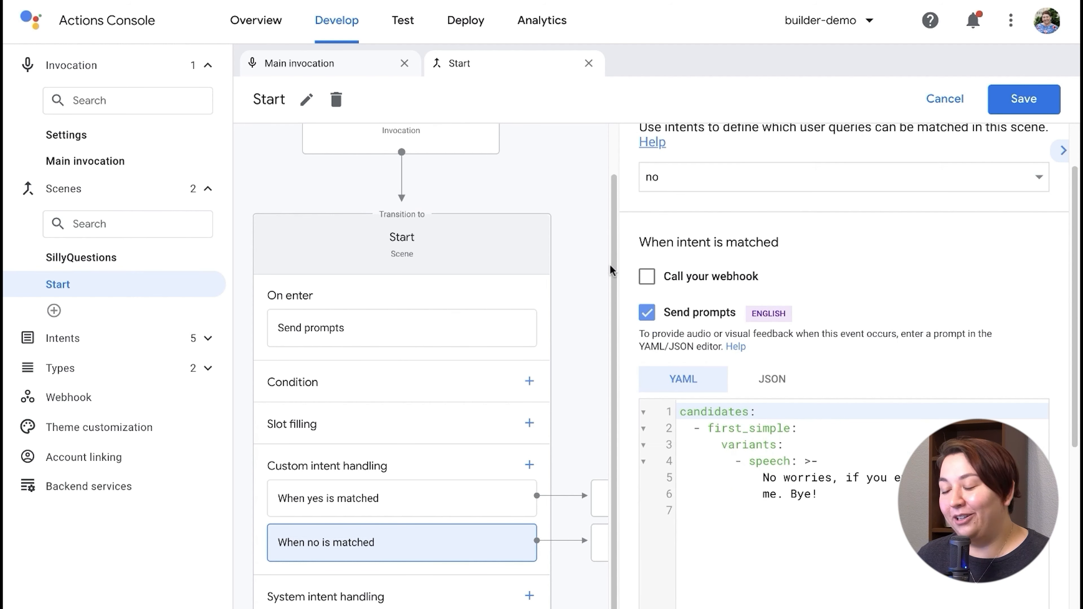
scroll(761, 393, down, 1)
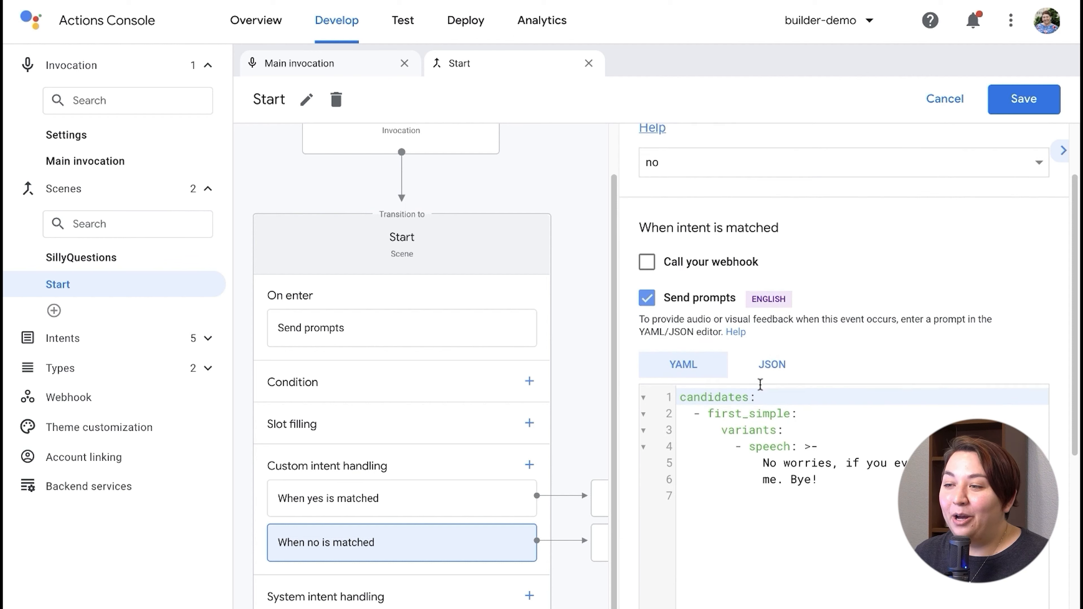
scroll(719, 321, down, 3)
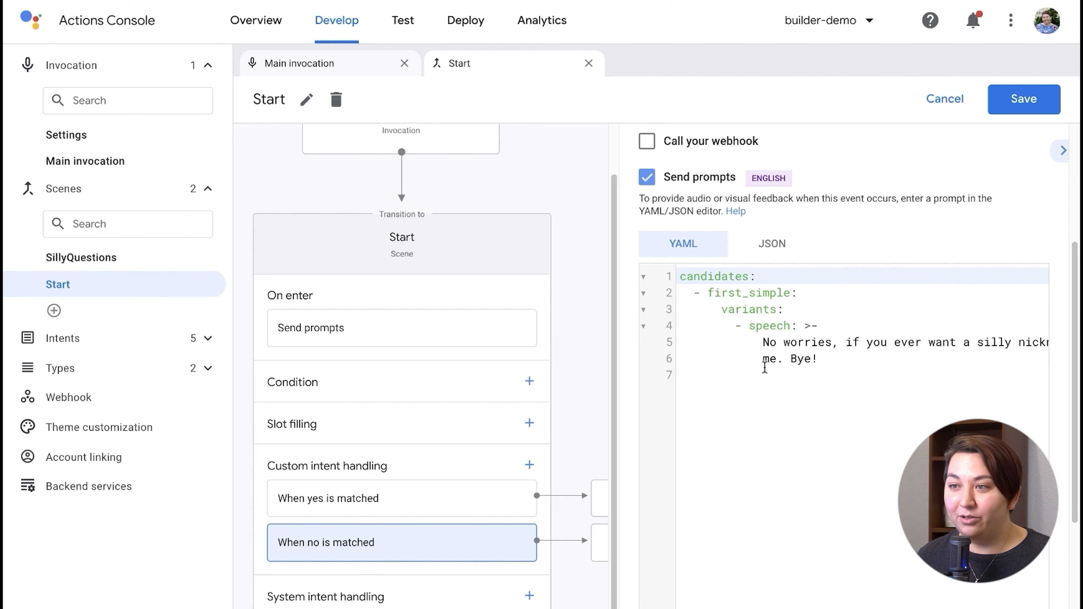
drag(761, 344, 1063, 356)
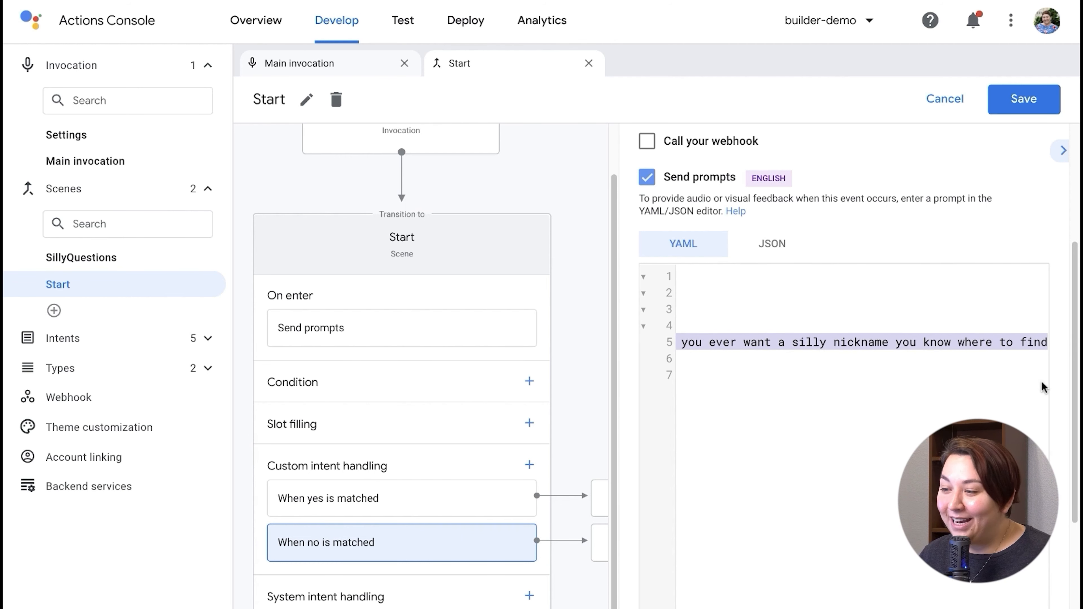
click(907, 381)
click(793, 360)
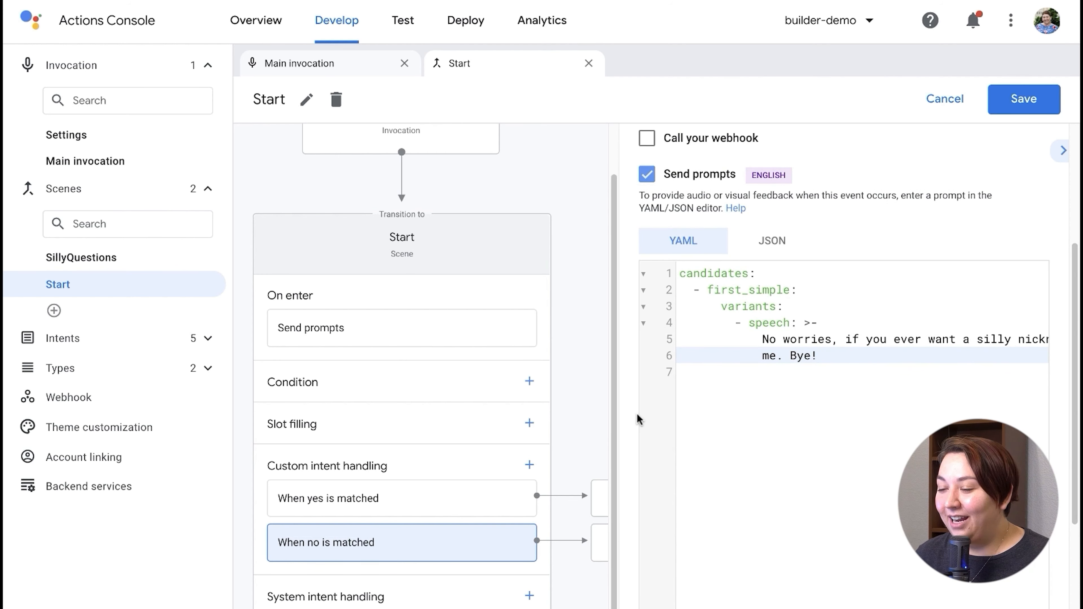
Review the transition choices for the "no" handler, choose End conversation, and collapse the handler's details
scroll(631, 418, down, 5)
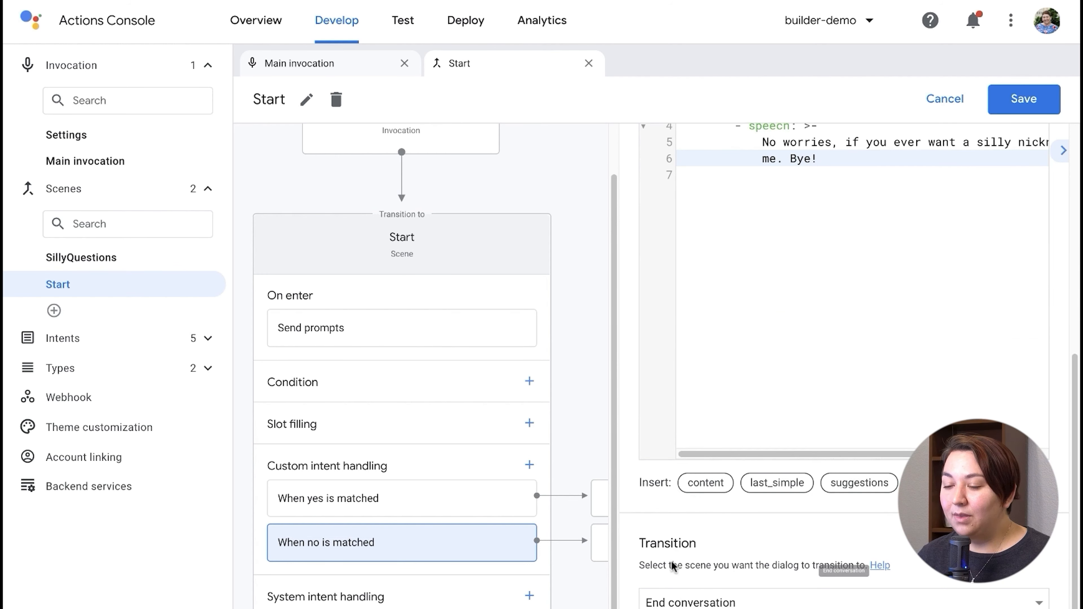
click(832, 600)
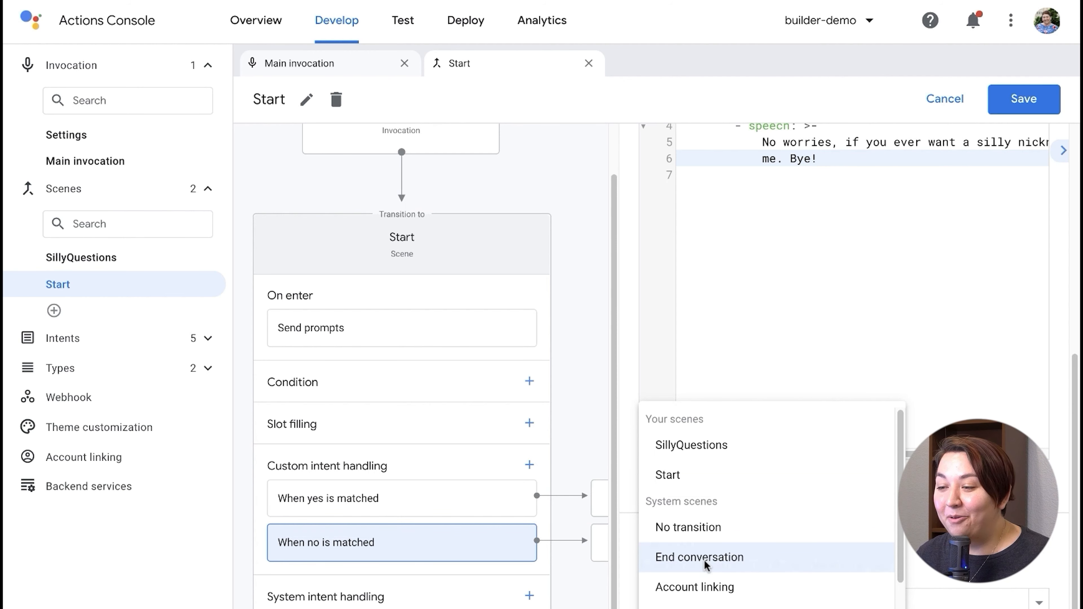
click(704, 562)
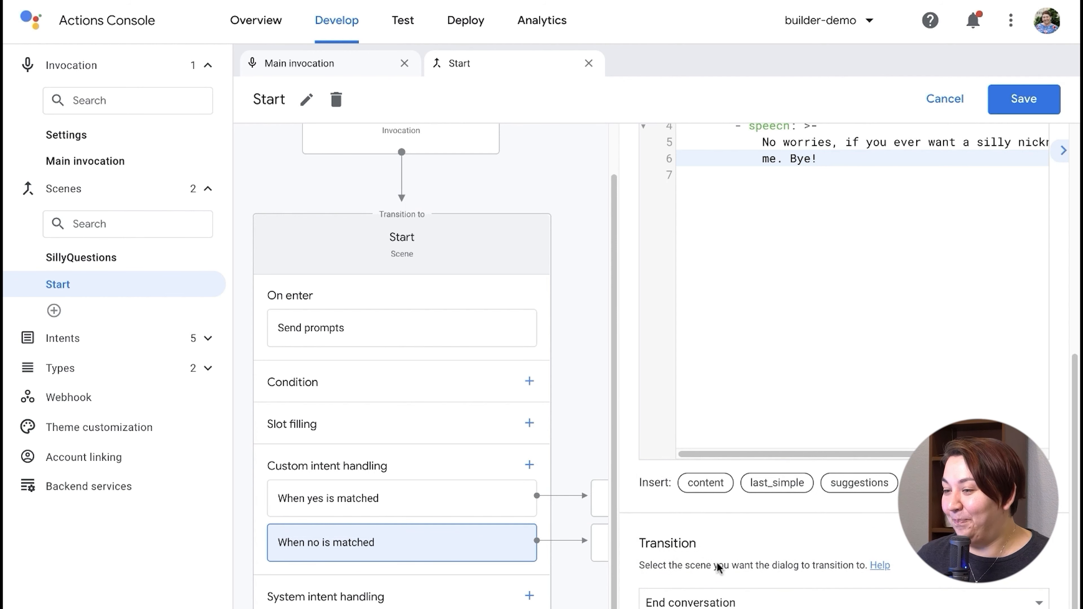
click(1063, 152)
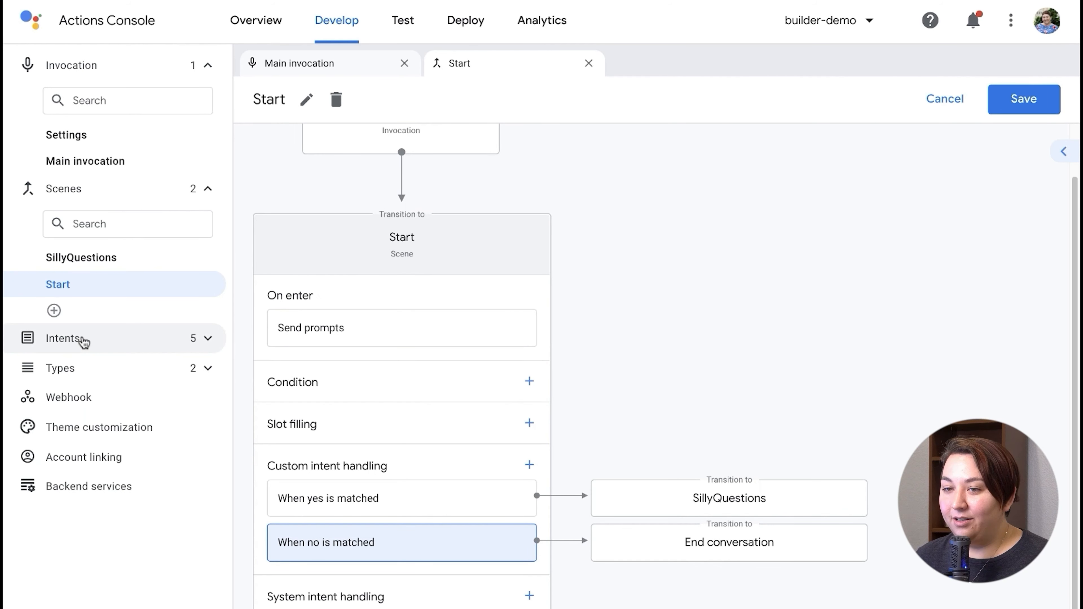
Expand the list of intents and open the "yes" intent to check its training phrases section
click(202, 341)
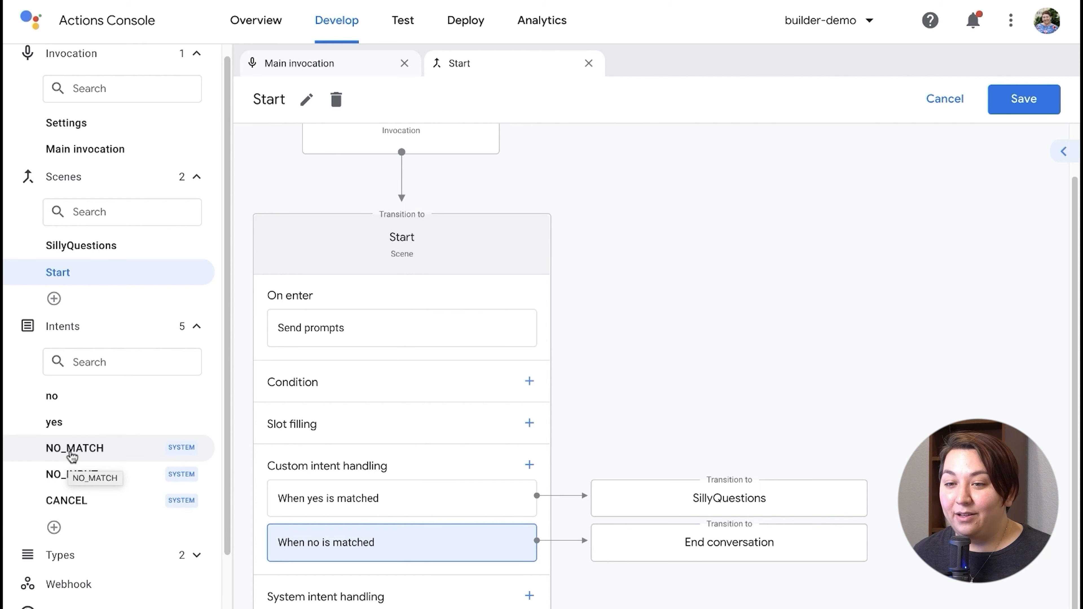
click(75, 427)
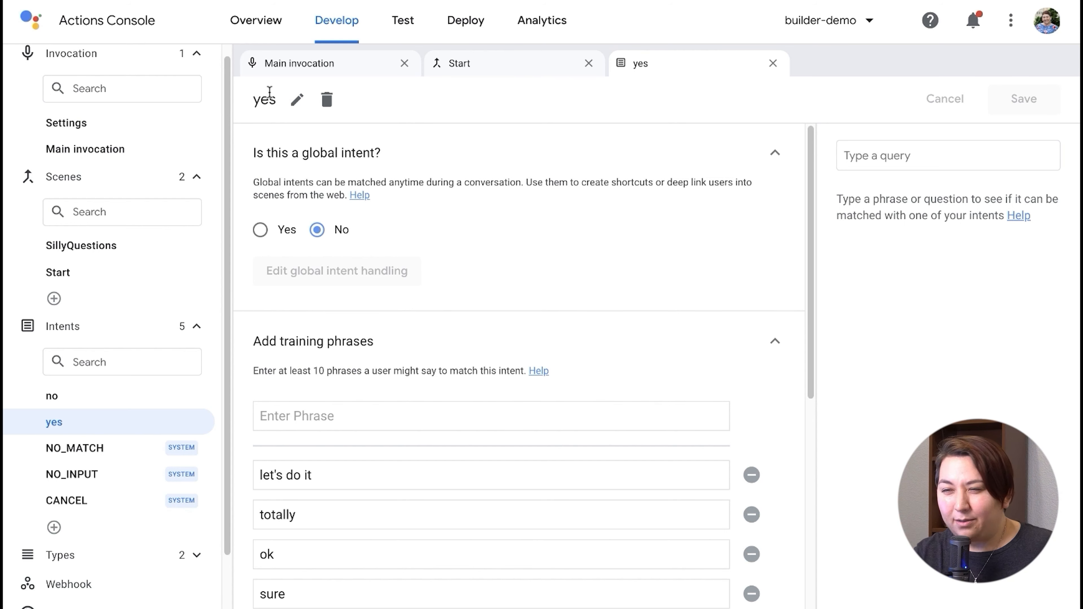
scroll(278, 275, down, 1)
drag(253, 314, 386, 317)
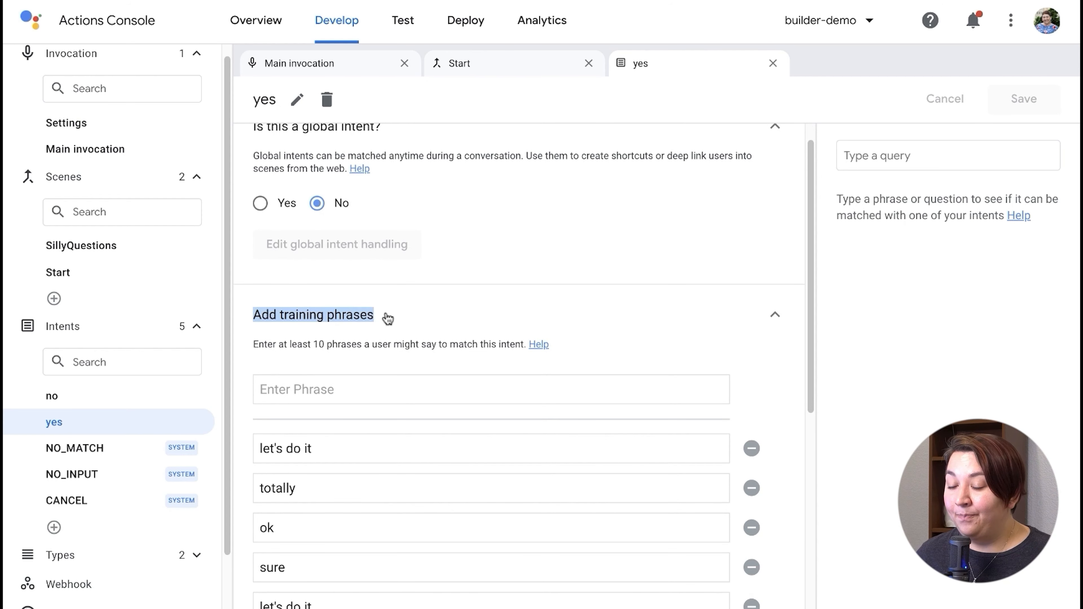
click(337, 346)
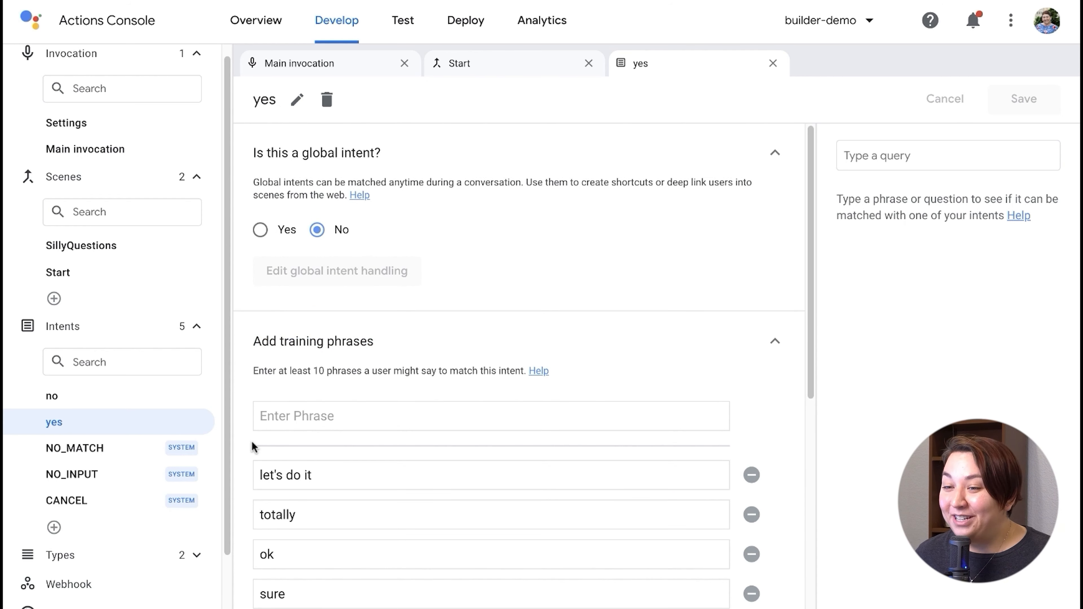
Look through the "yes" intent's training phrases and highlight the phrase "y" without editing it
scroll(246, 446, down, 5)
scroll(244, 445, down, 1)
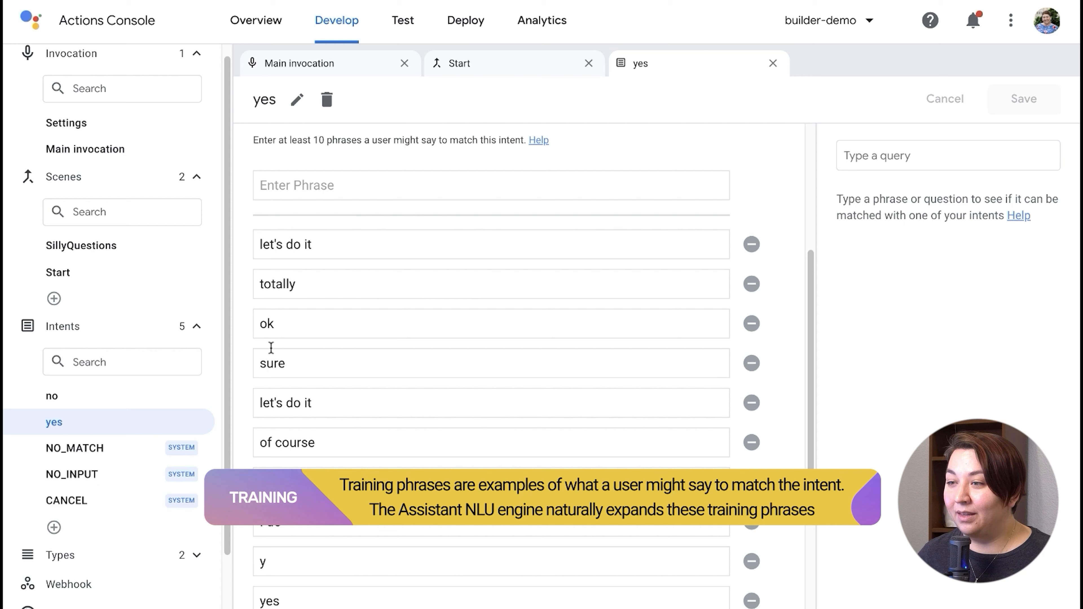
scroll(742, 431, down, 1)
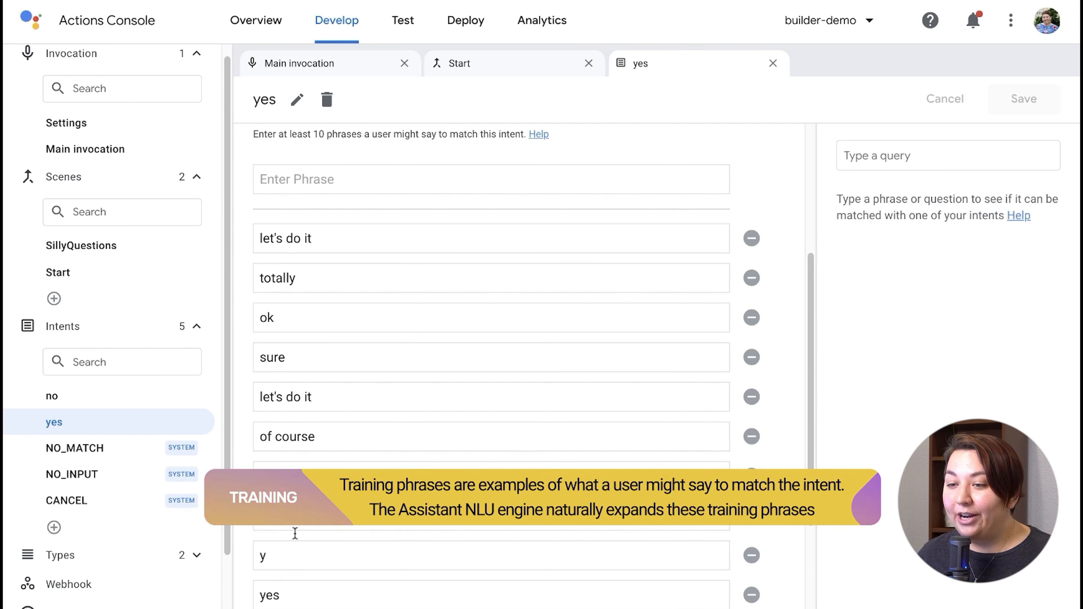
click(276, 554)
key(shift+Home)
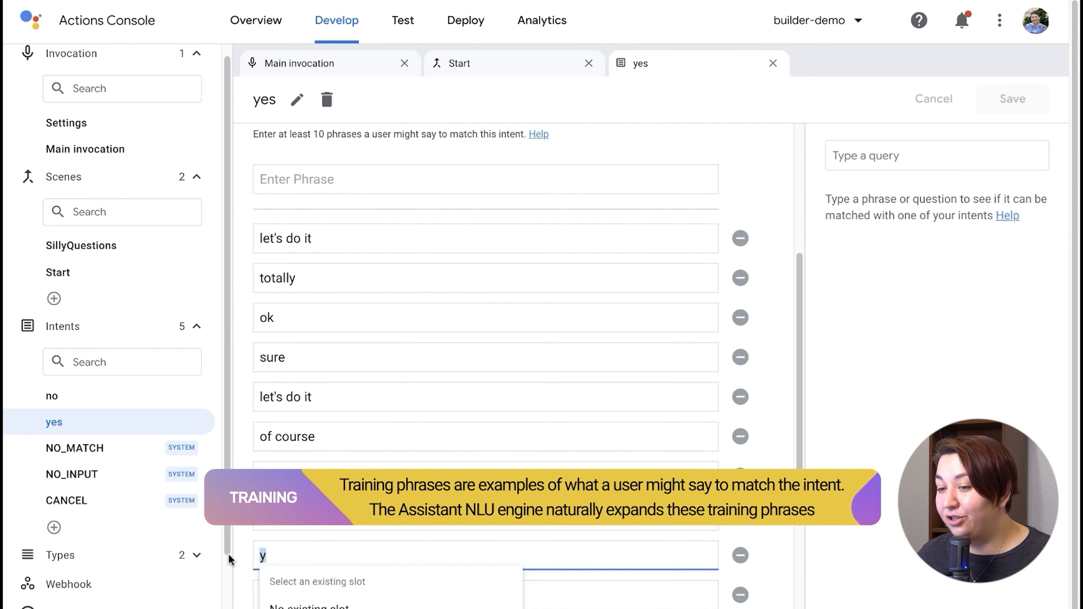
key(Escape)
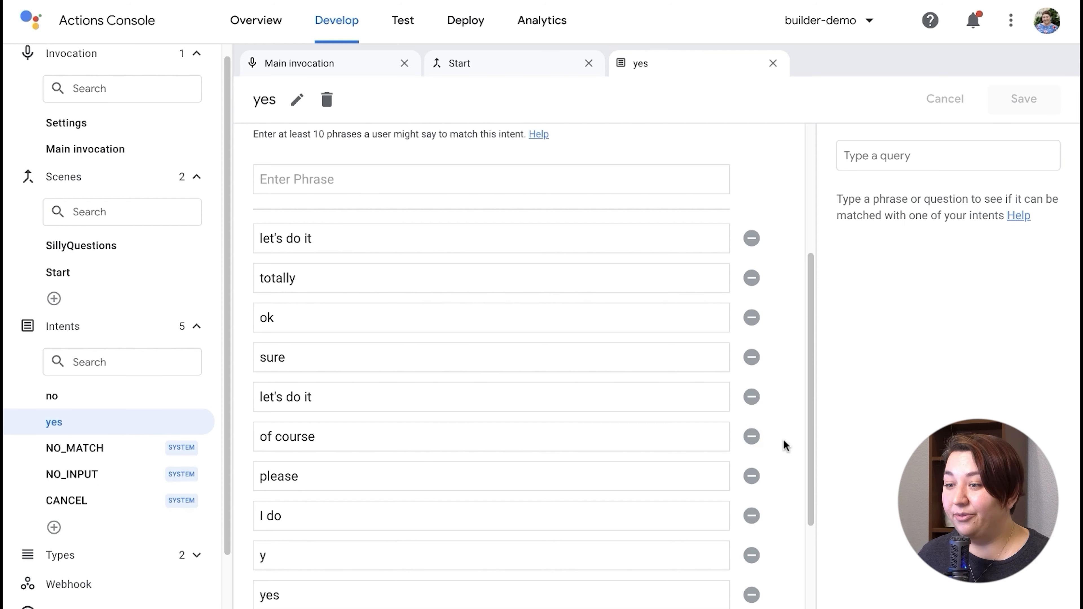
Examine the guidance on how many training phrases to enter and compare it with the "yes" intent's full phrase list
scroll(783, 439, down, 1)
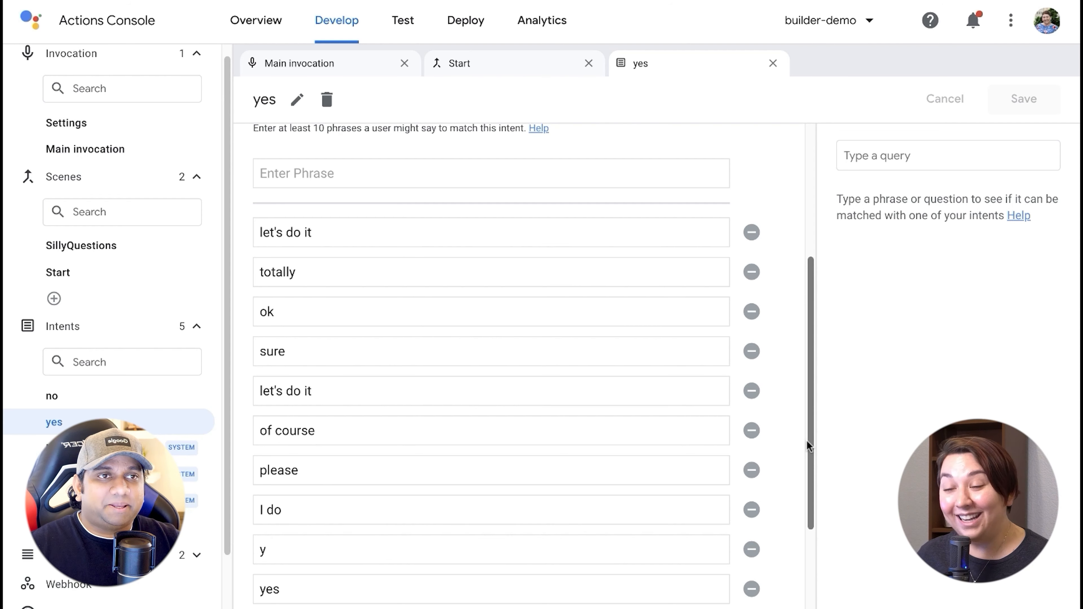
scroll(800, 300, up, 1)
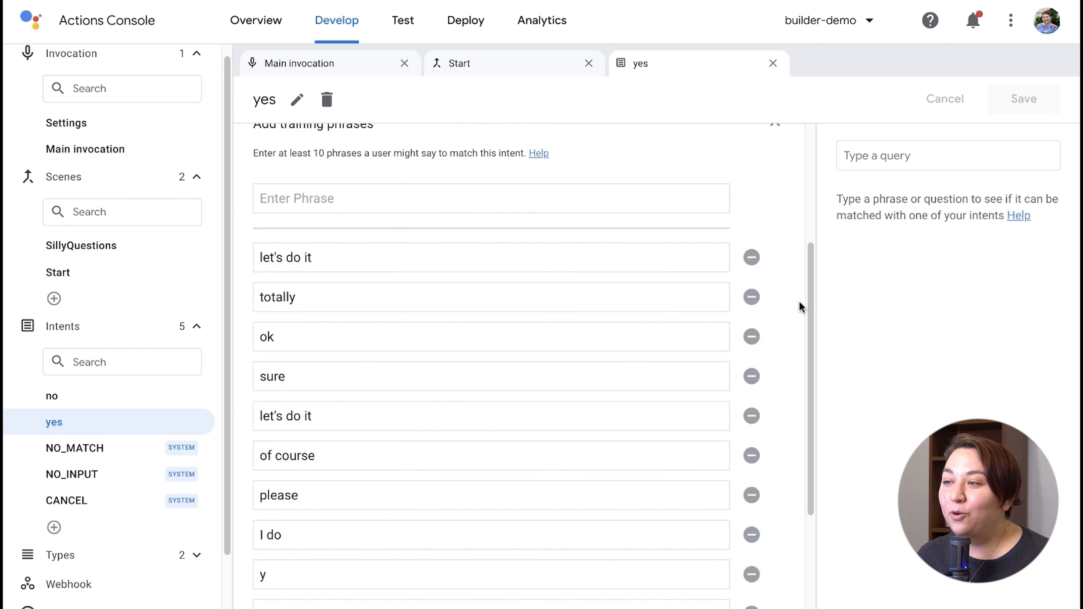
scroll(506, 164, up, 1)
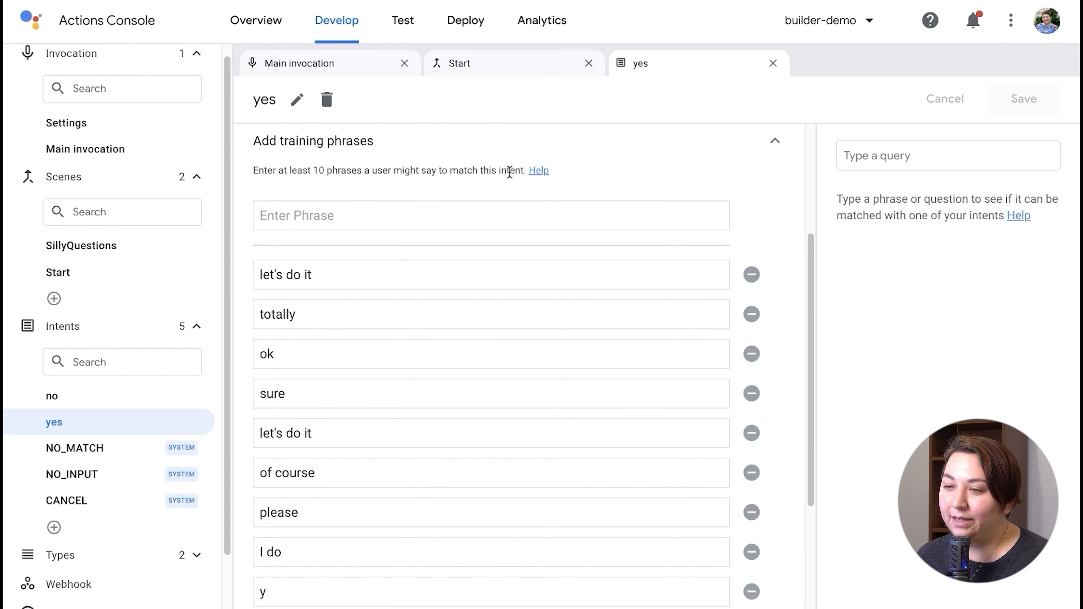
drag(553, 172, 530, 173)
click(435, 169)
scroll(416, 236, up, 1)
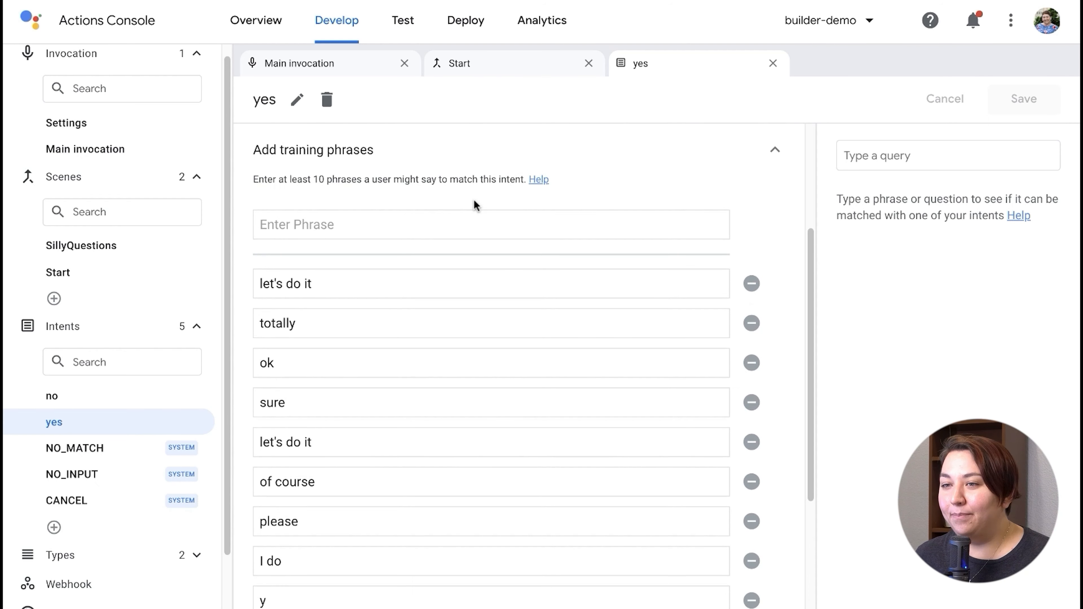
scroll(477, 205, up, 2)
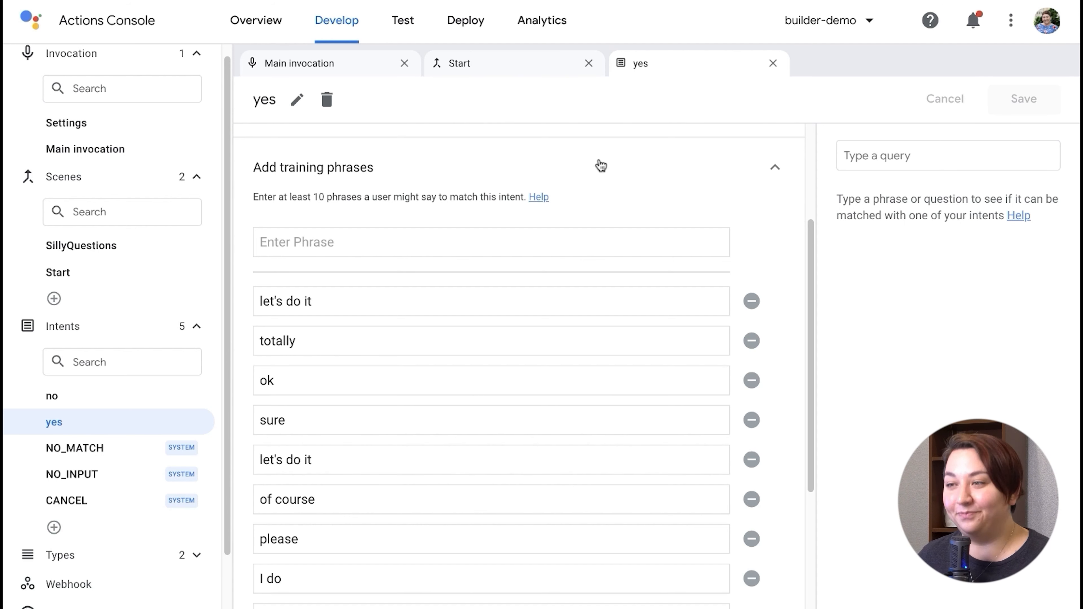
scroll(599, 170, up, 1)
scroll(600, 176, up, 1)
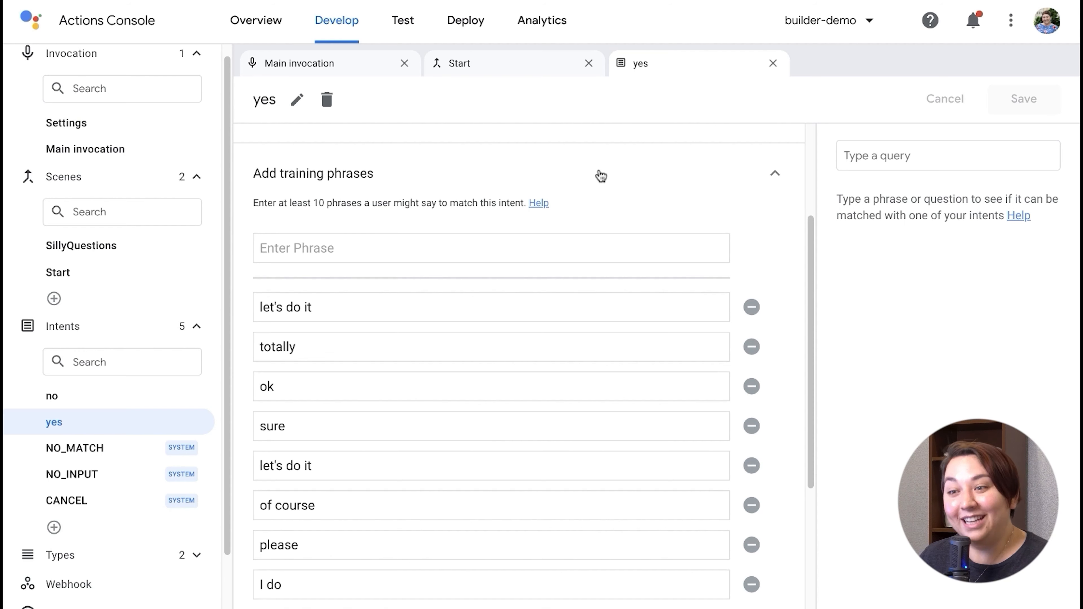
scroll(601, 176, down, 3)
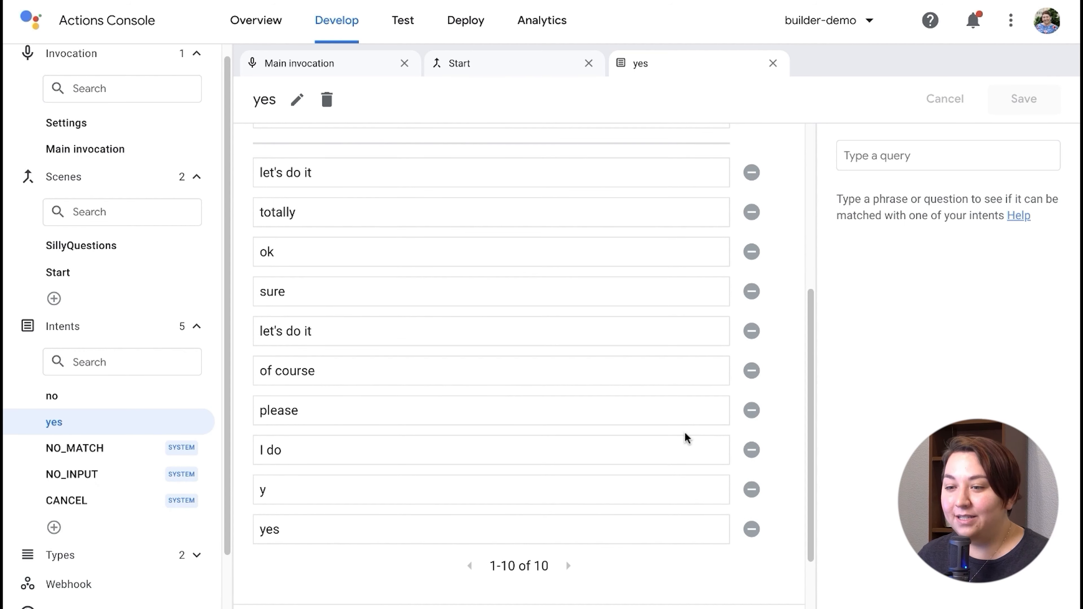
scroll(686, 390, up, 1)
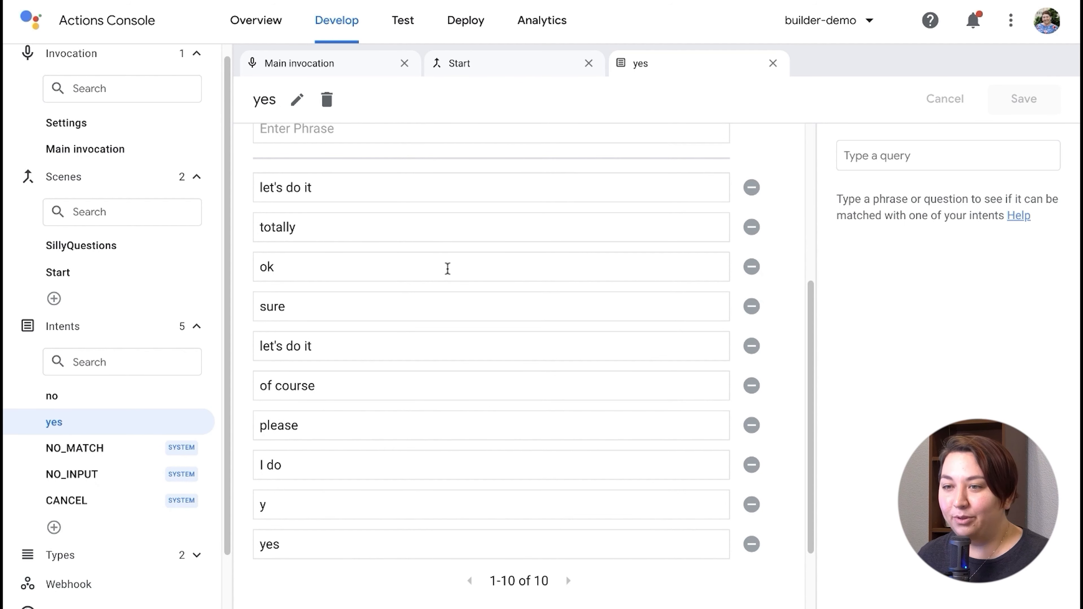
scroll(327, 410, up, 6)
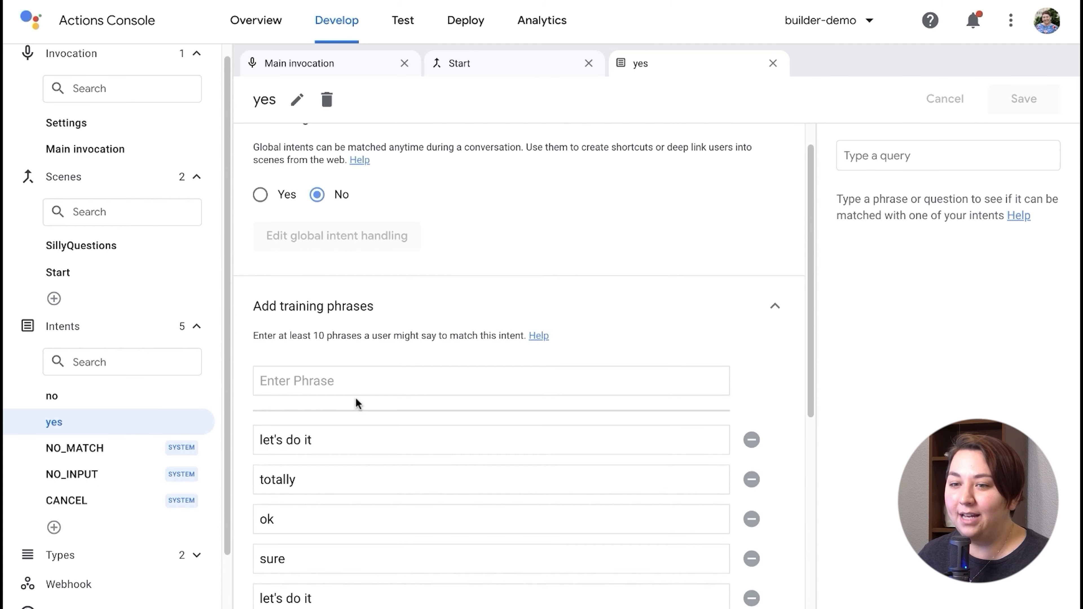
Open the "no" intent and examine its training phrases, the phrase guidance, and the entry field for new phrases
click(71, 405)
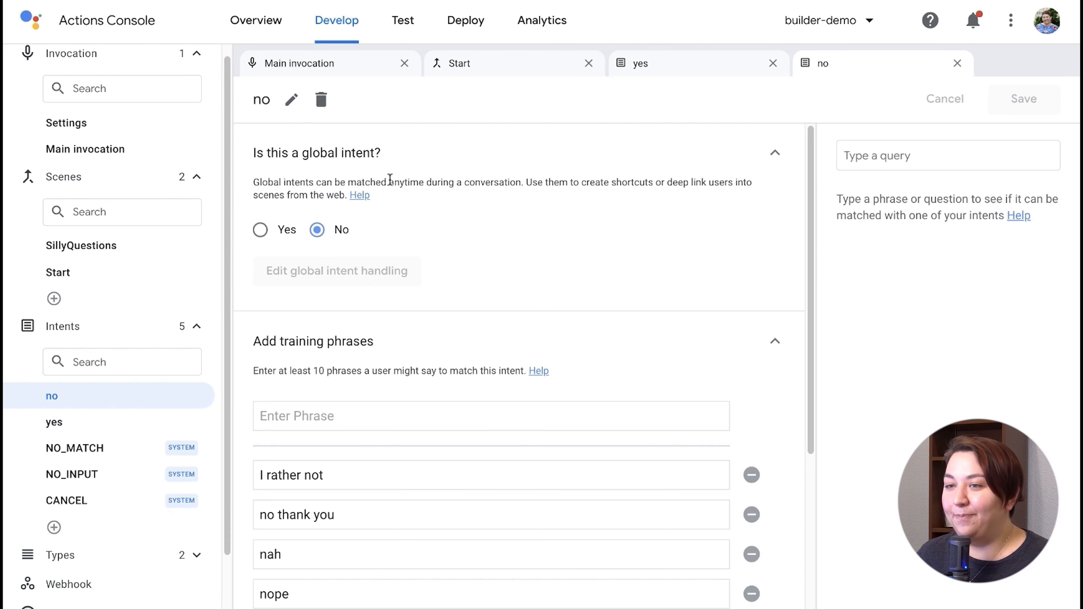
scroll(524, 369, down, 3)
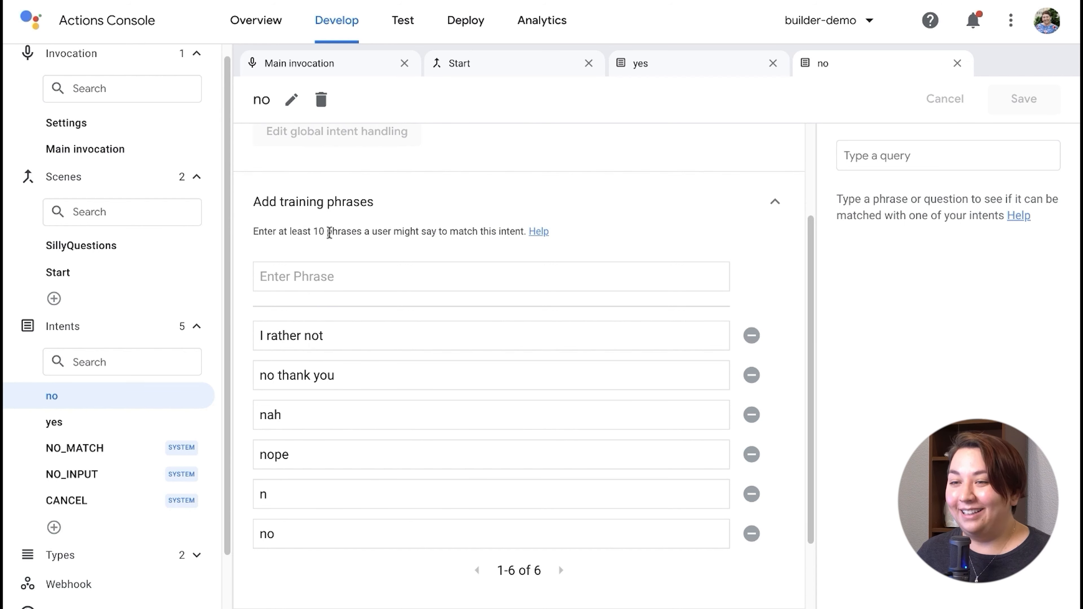
drag(251, 231, 432, 228)
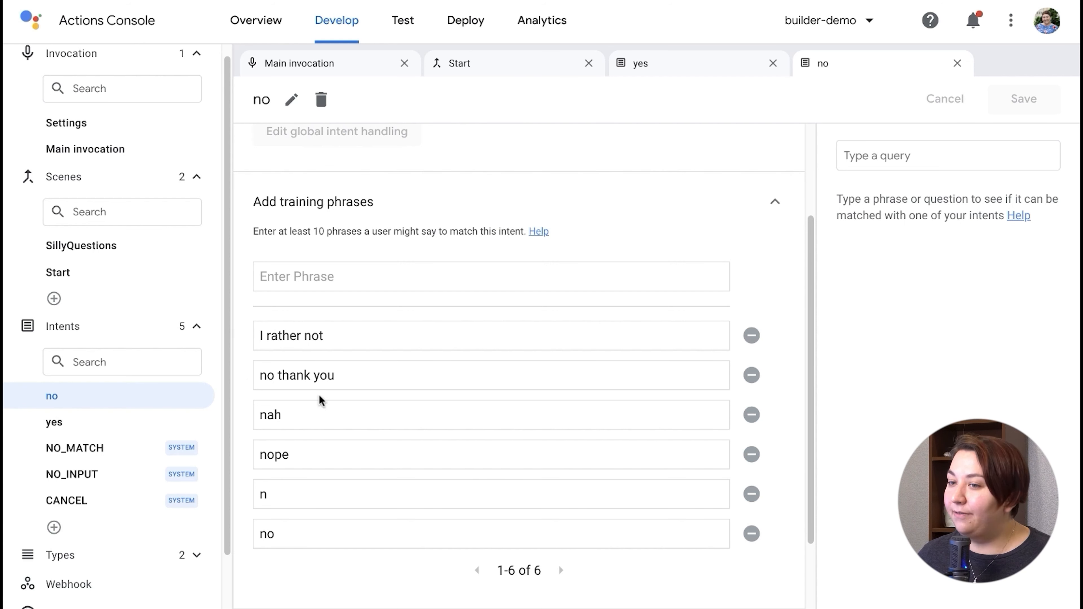
click(329, 276)
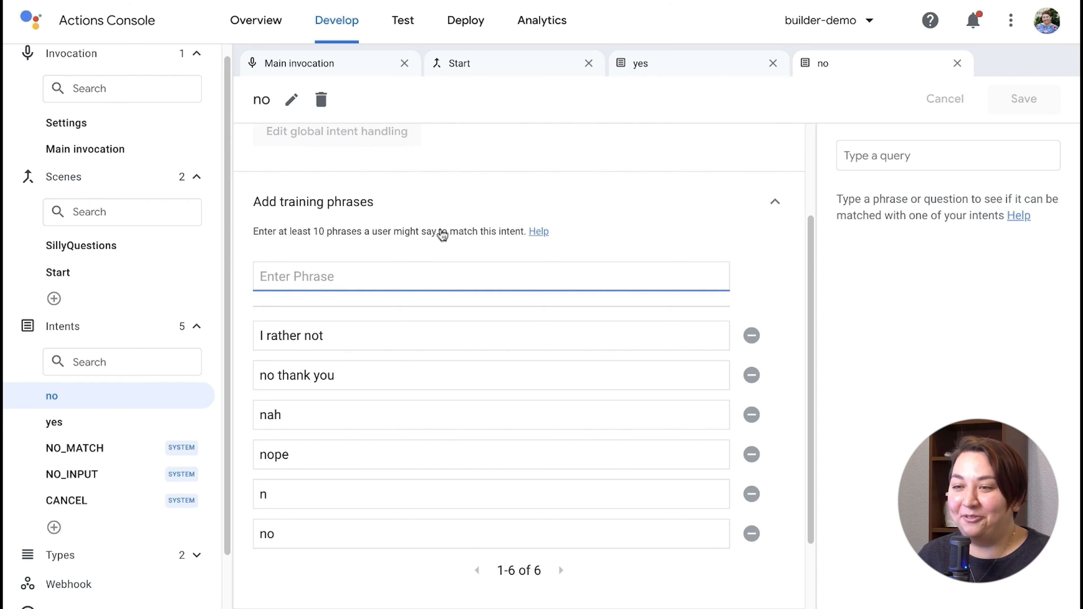
Check the "When yes is matched" handler in the Start scene and open the SillyQuestions scene it transitions to
click(507, 67)
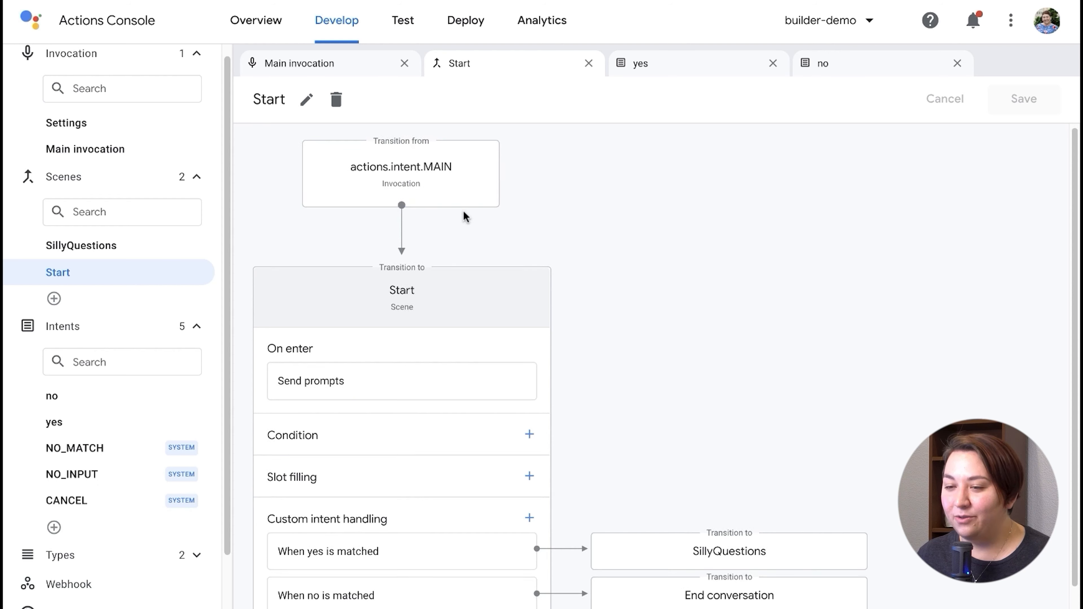
scroll(462, 210, down, 1)
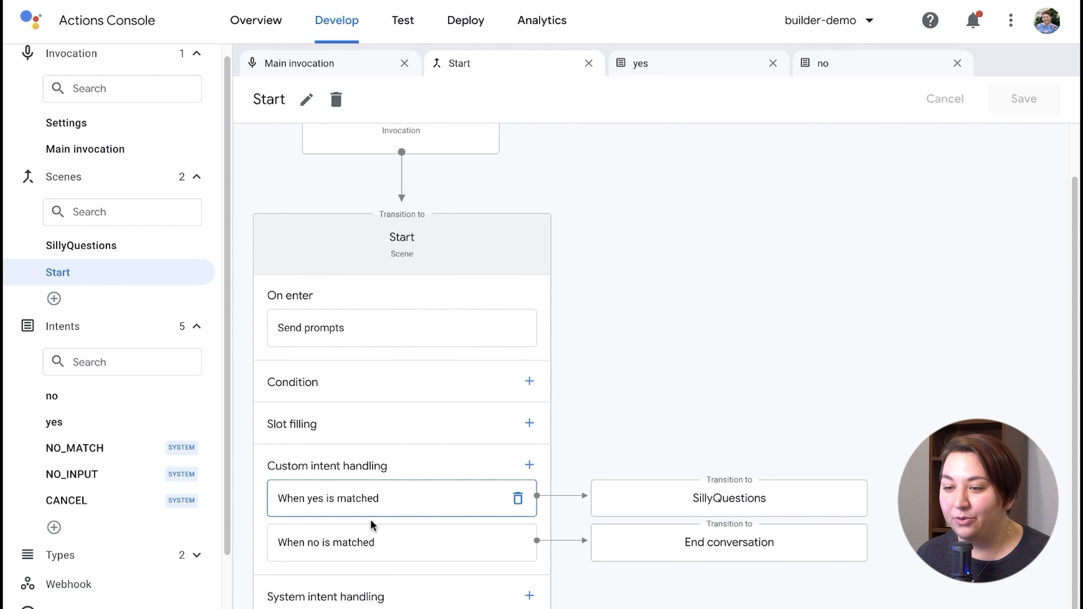
click(397, 514)
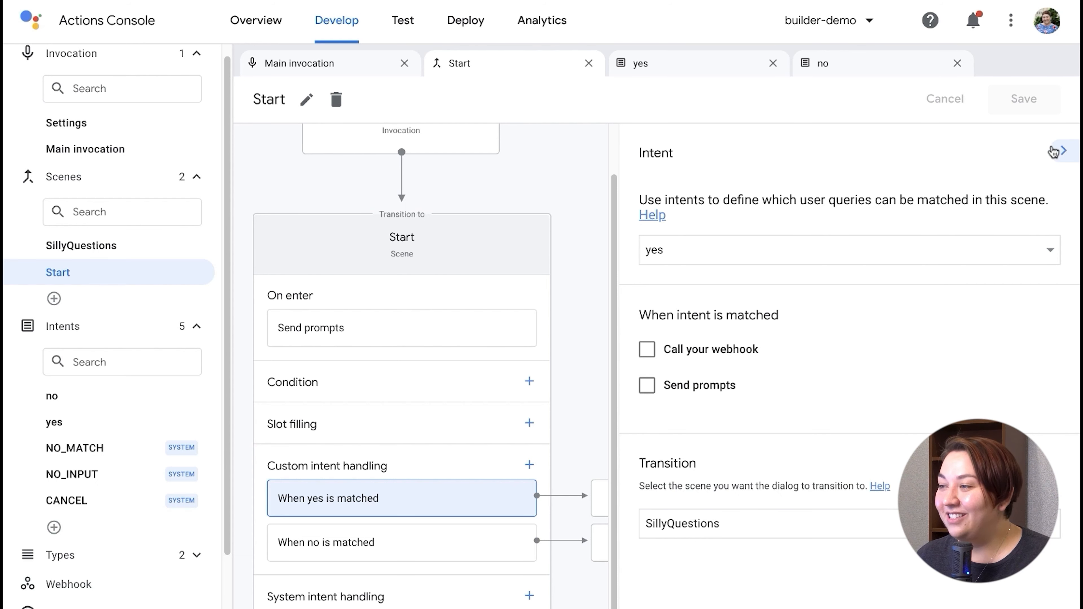
click(1061, 150)
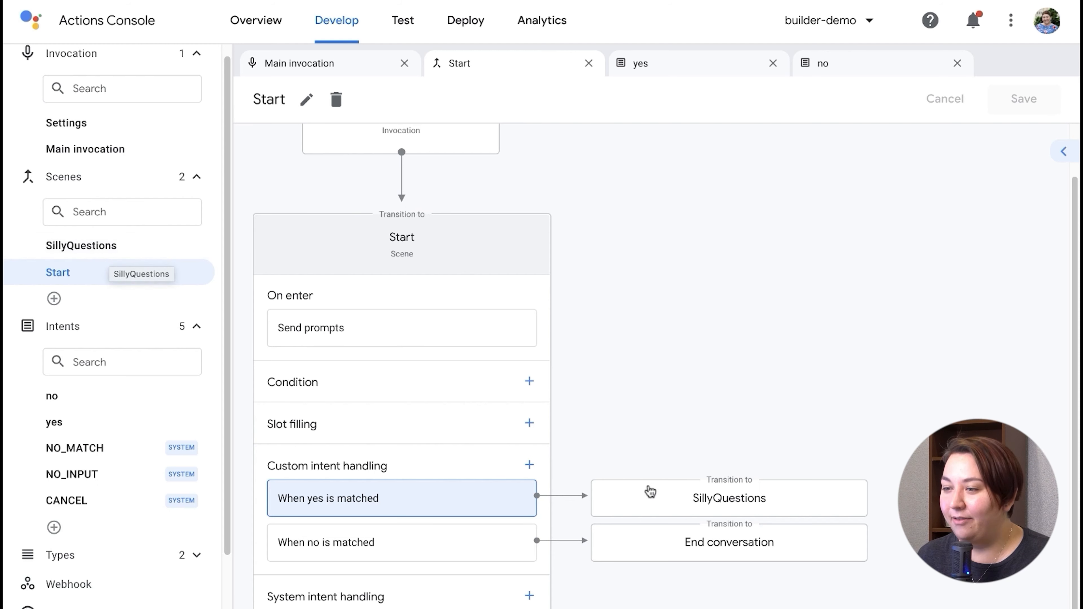
click(648, 498)
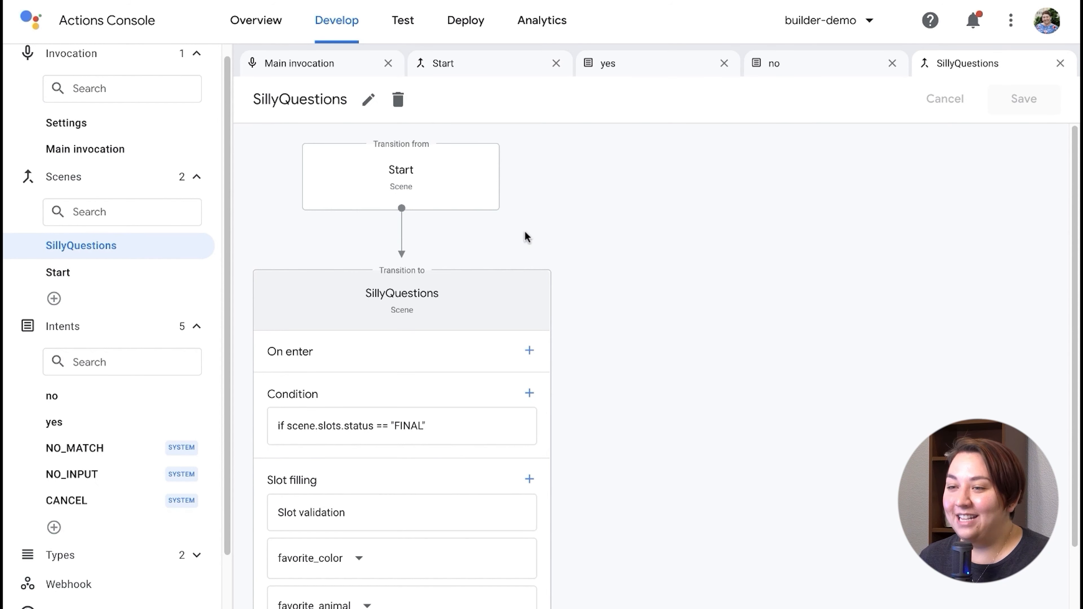
Look over the SillyQuestions scene's condition and slot filling sections, and check the settings of the favorite_color slot
scroll(444, 267, down, 1)
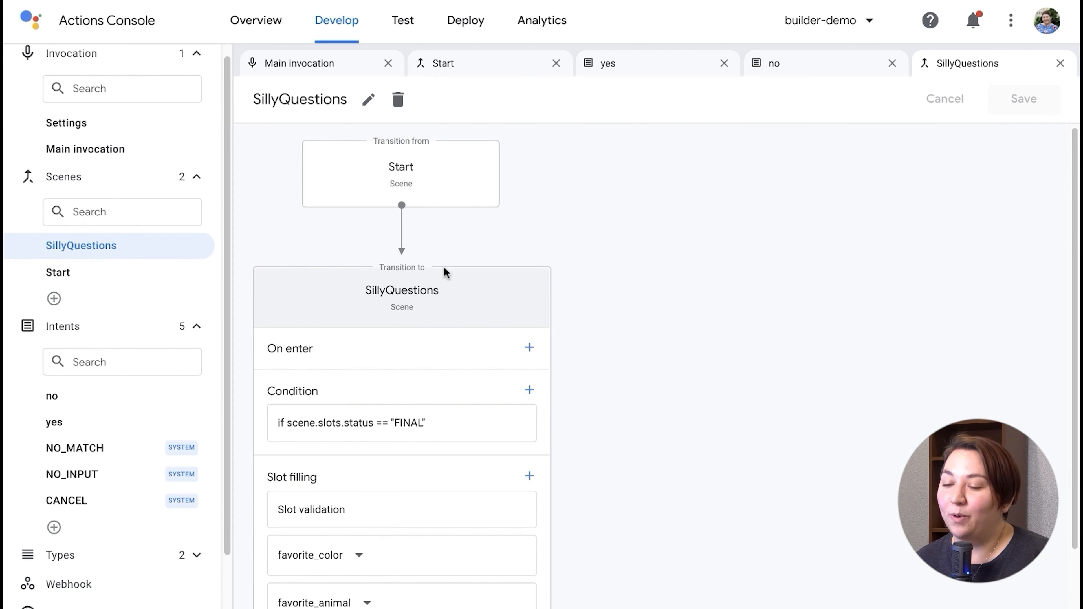
scroll(444, 267, up, 1)
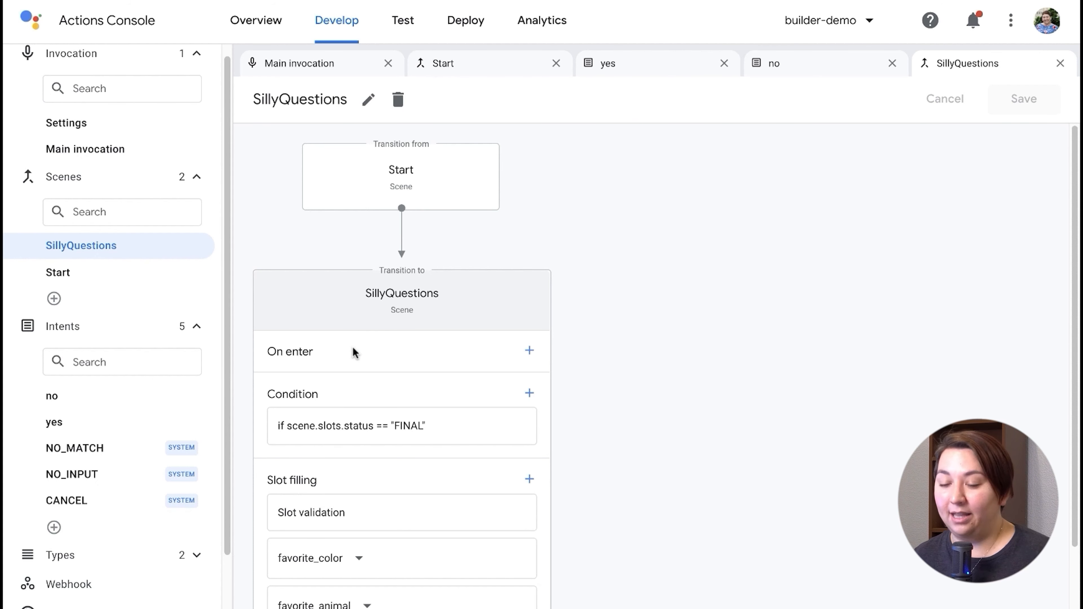
scroll(353, 351, down, 1)
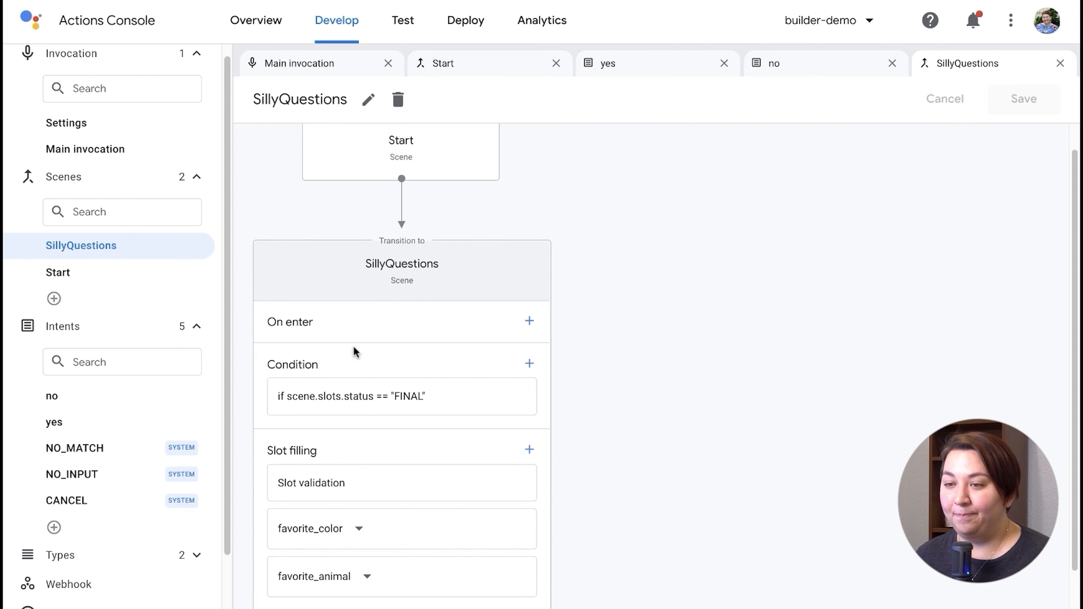
scroll(351, 351, down, 1)
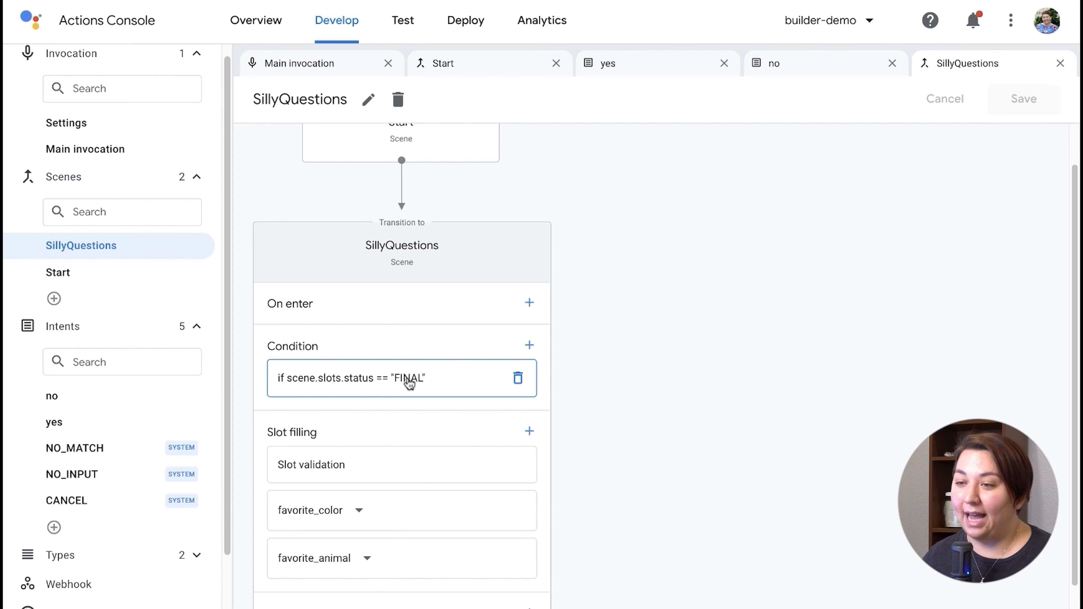
scroll(341, 373, down, 2)
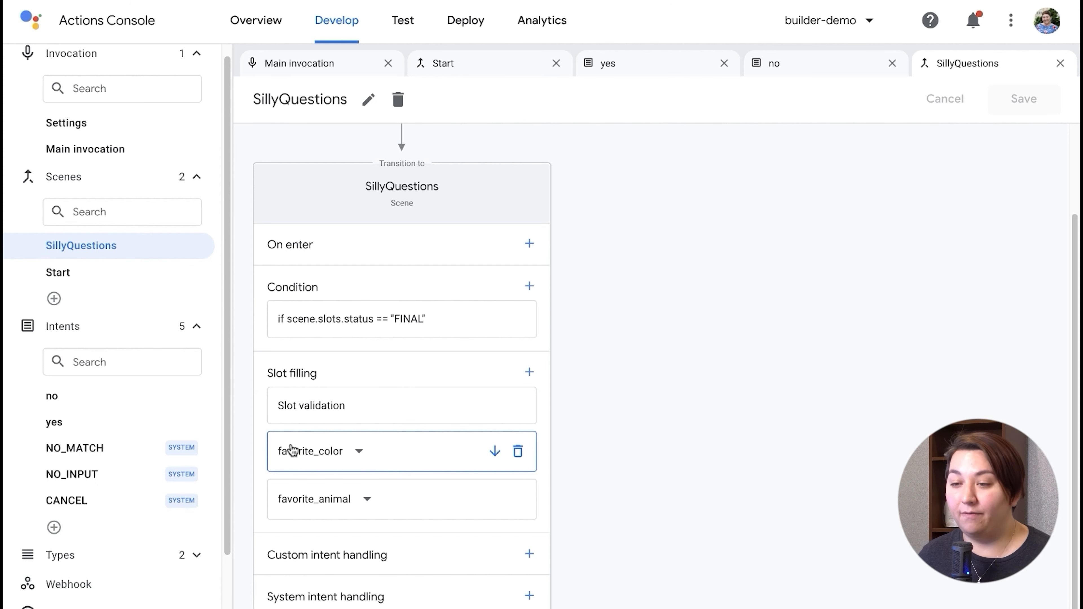
click(413, 452)
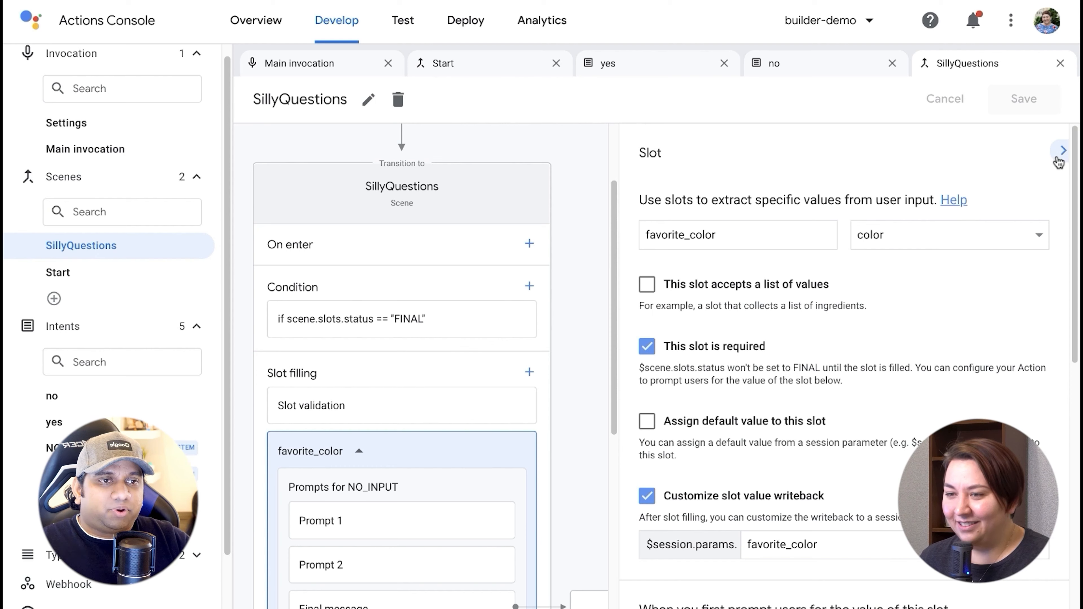
click(1061, 154)
click(360, 452)
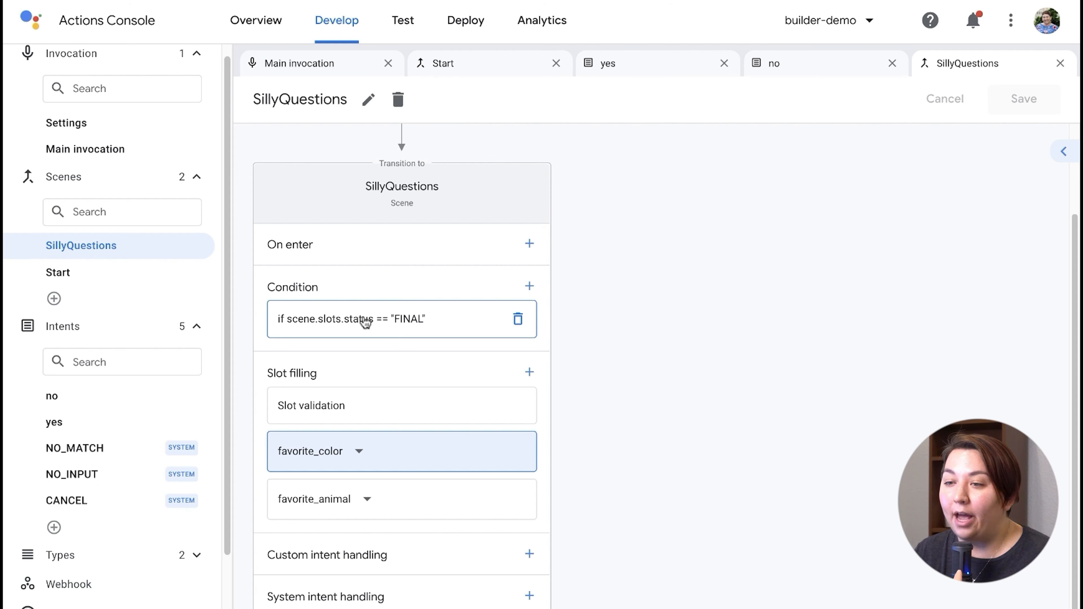
Add a blank else-if condition to the SillyQuestions scene, then delete it without entering an expression
click(529, 286)
click(846, 195)
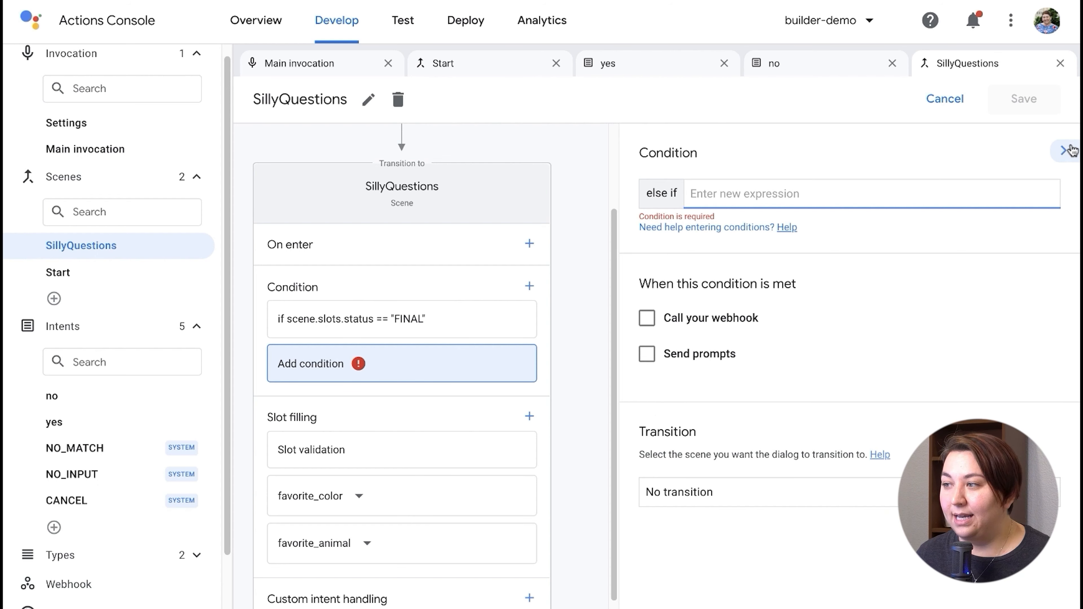
click(1063, 150)
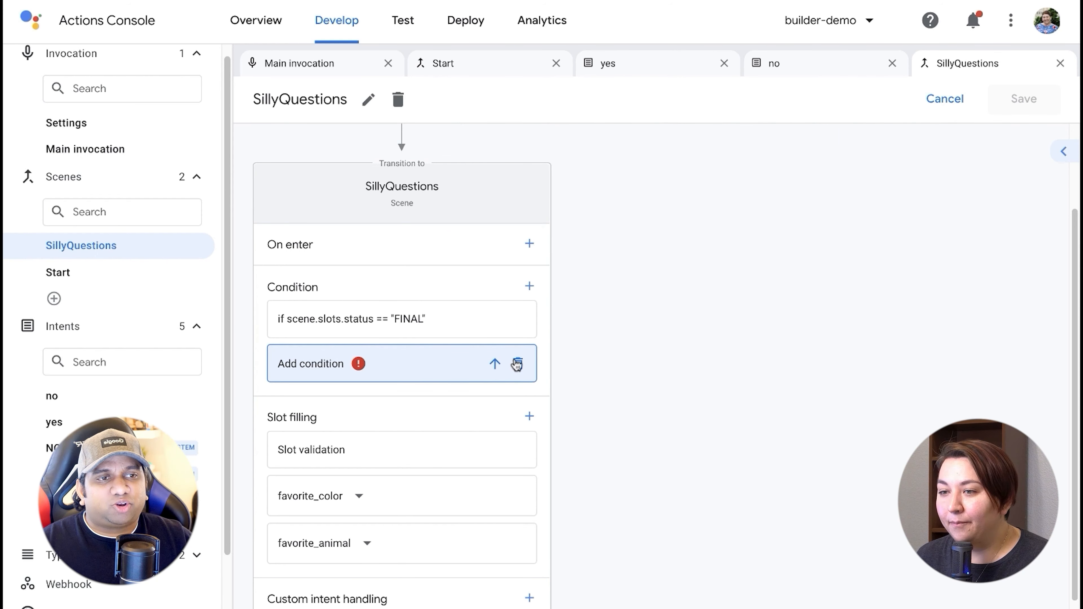
click(517, 363)
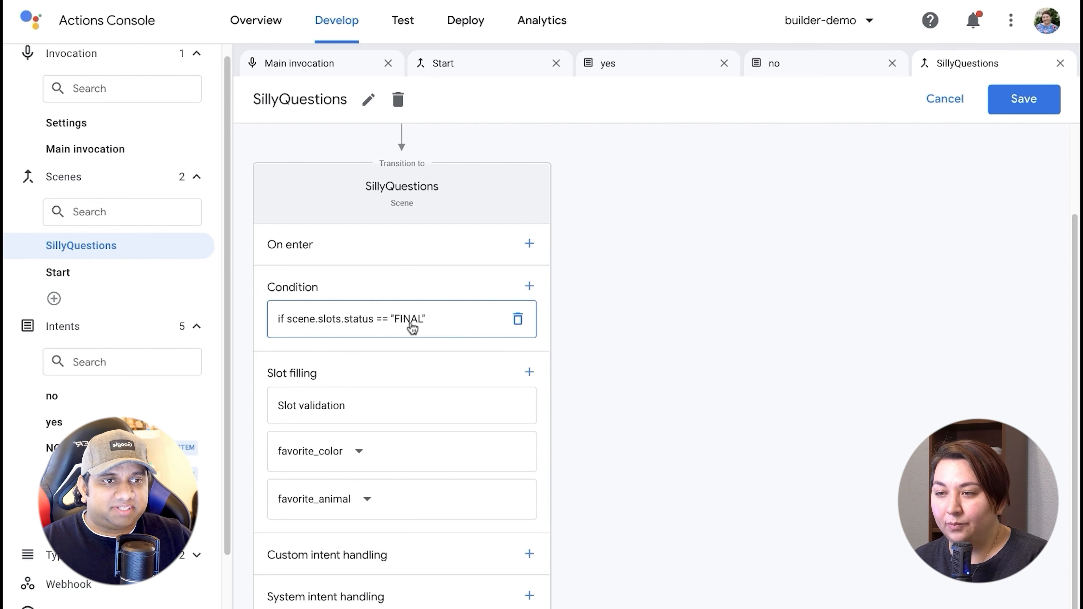
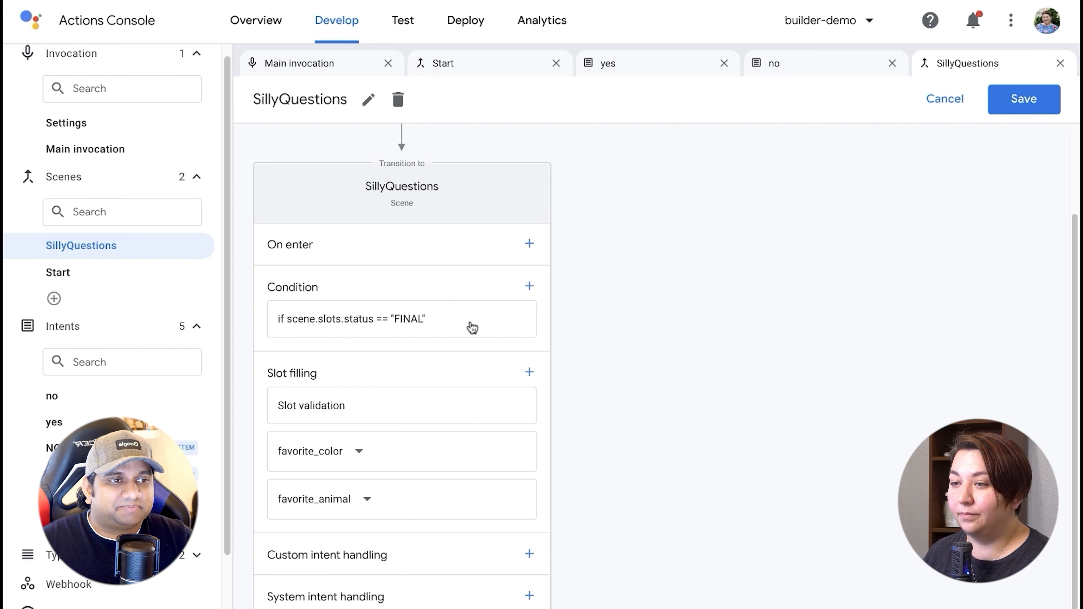
Open the scene's slot status condition and read its help on supported data types, slot status and creating conditions
click(420, 319)
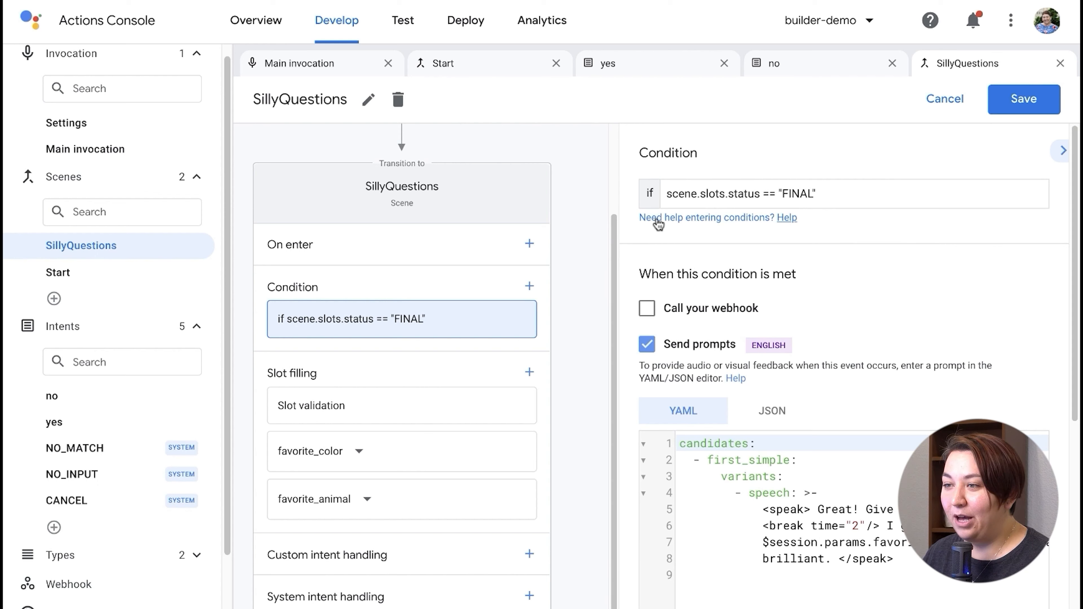
click(787, 218)
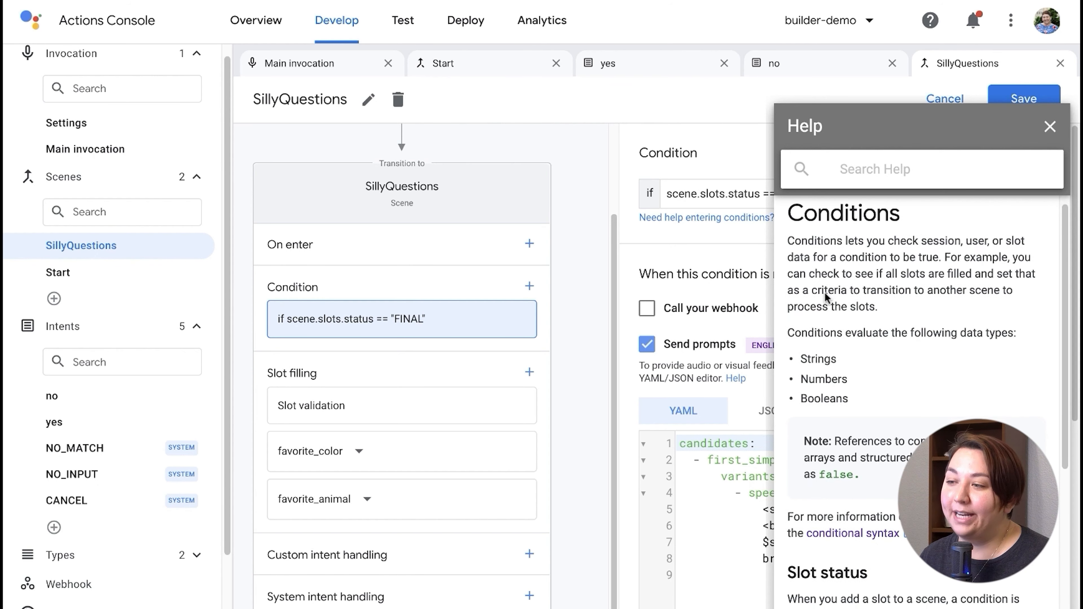
scroll(812, 325, down, 1)
scroll(810, 331, down, 5)
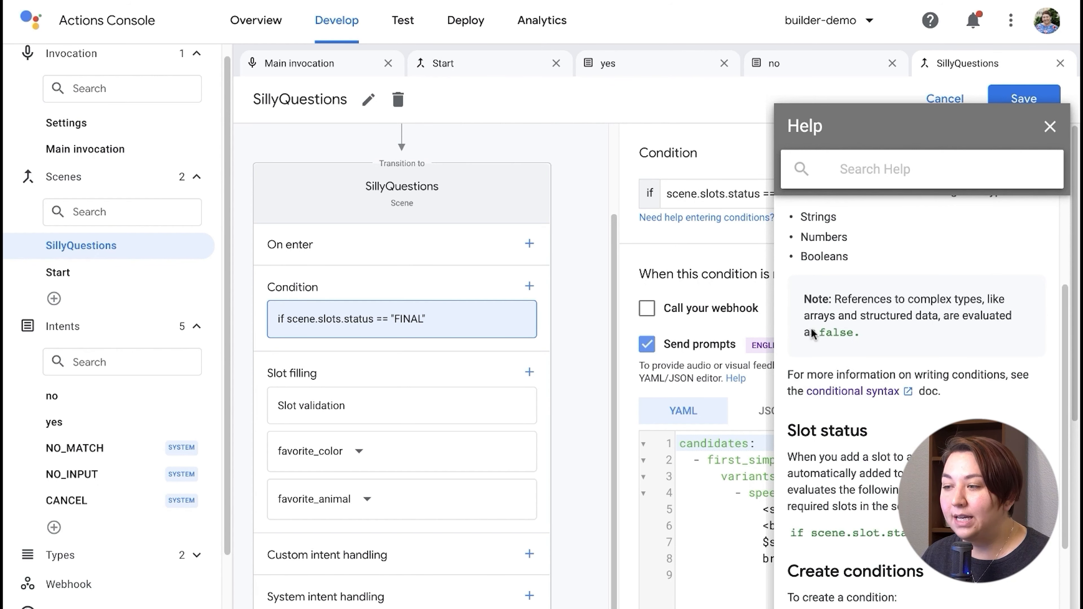
scroll(812, 334, down, 3)
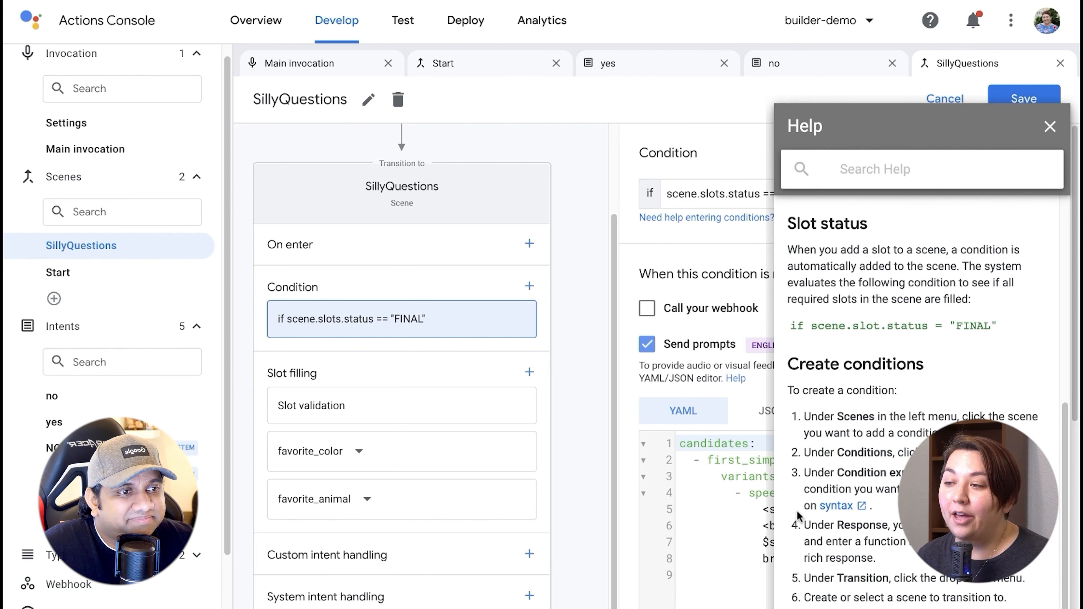
click(1051, 127)
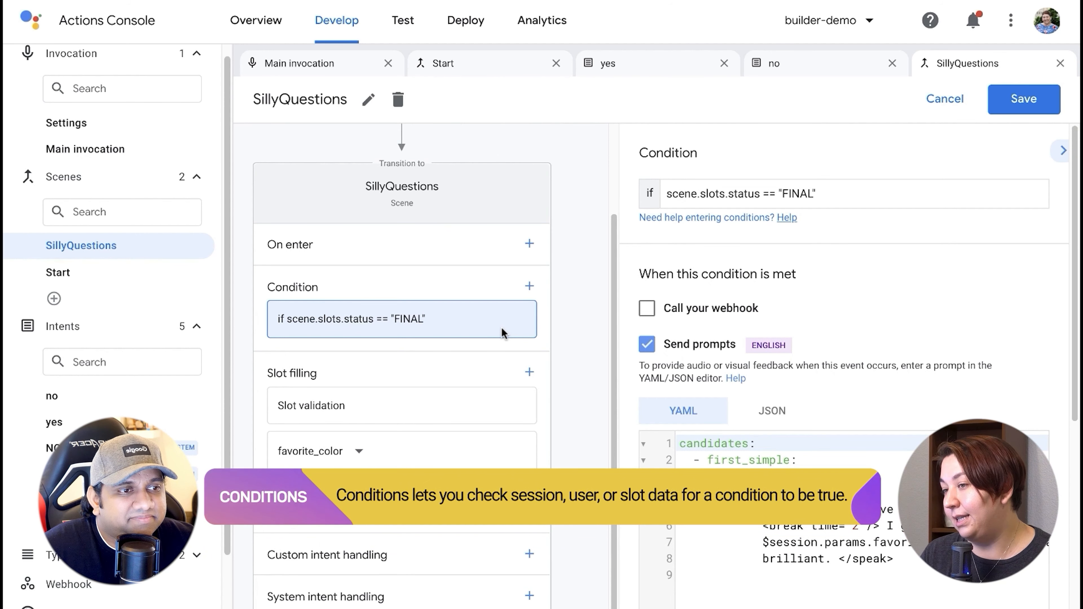
Extend the slot status condition with && session.params.favorite_color == "red"
click(829, 193)
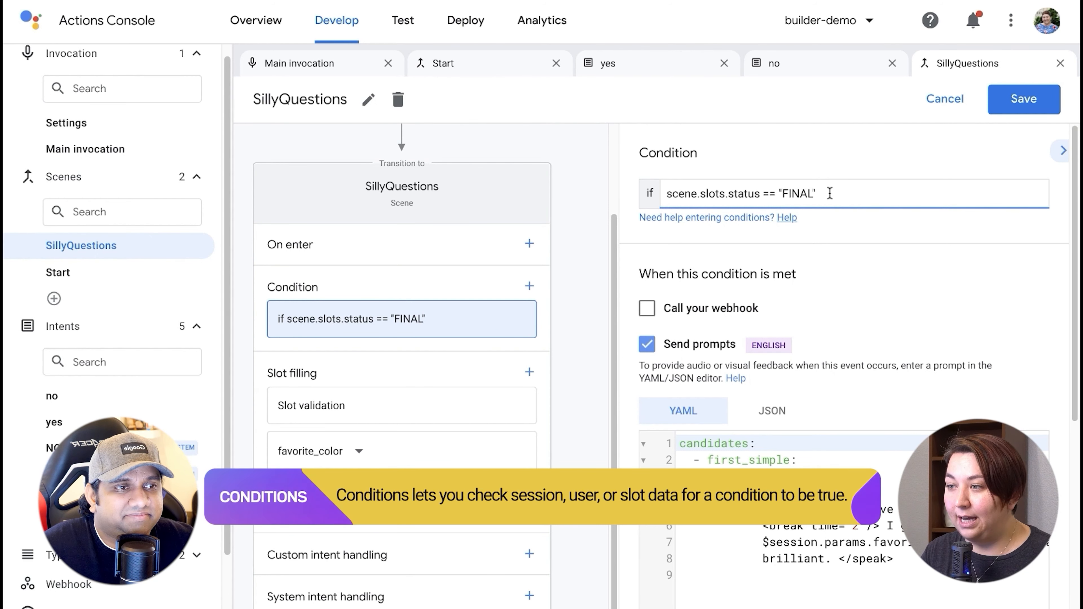
text(&&)
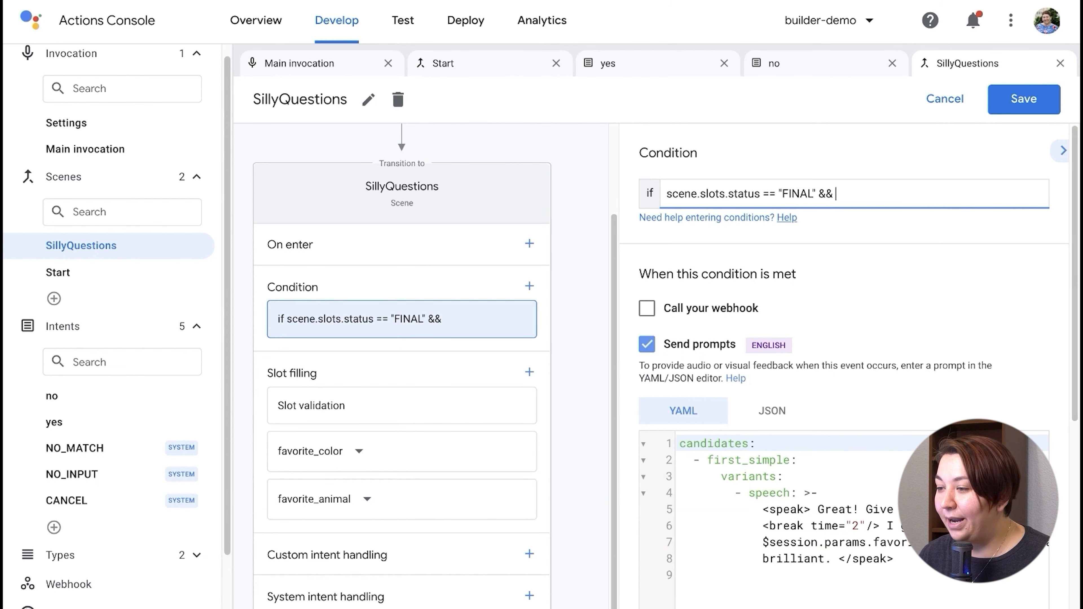
text(session.params.fab)
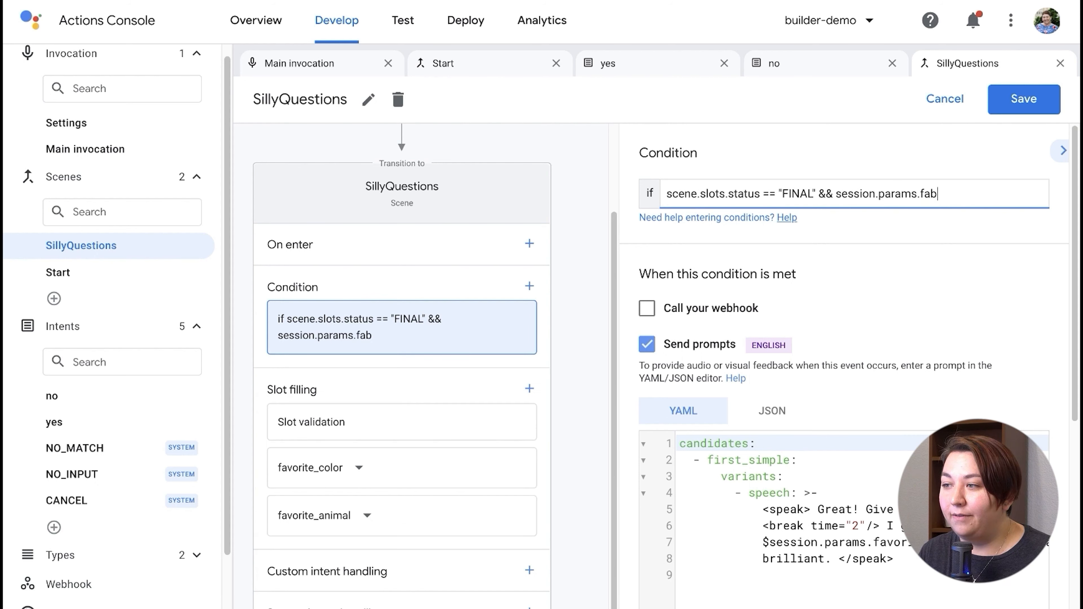
key(BackSpace)
text(vorite_c)
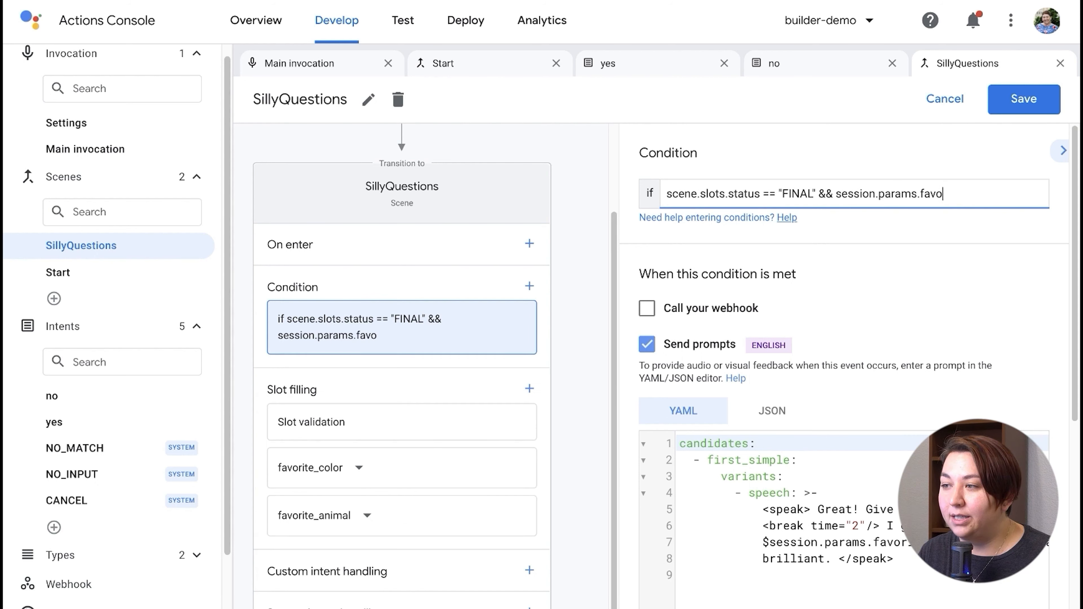
key(BackSpace)
key(BackSpace)
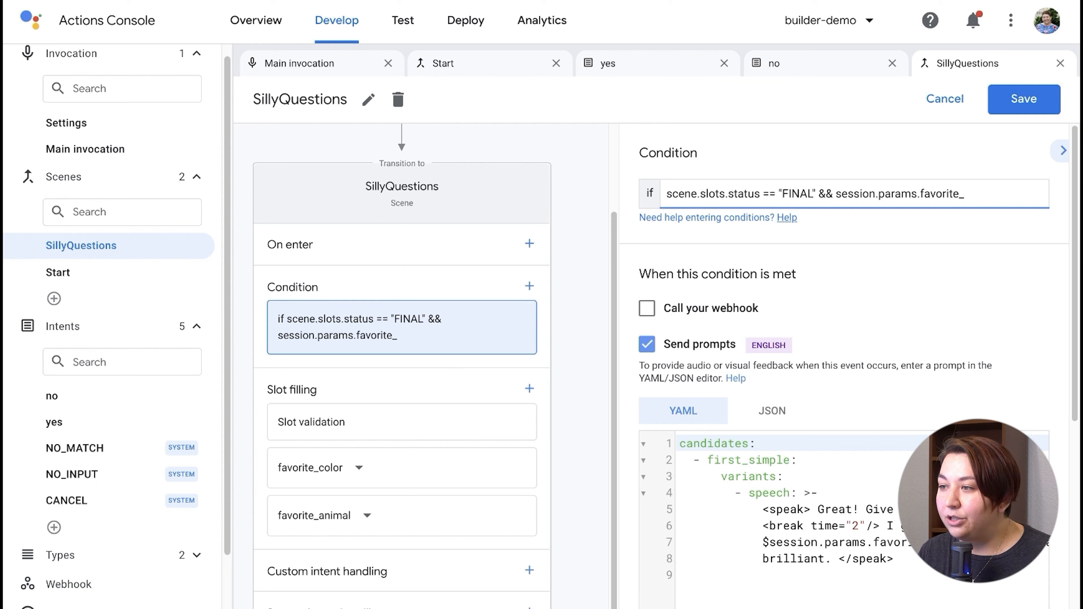
text(_color )
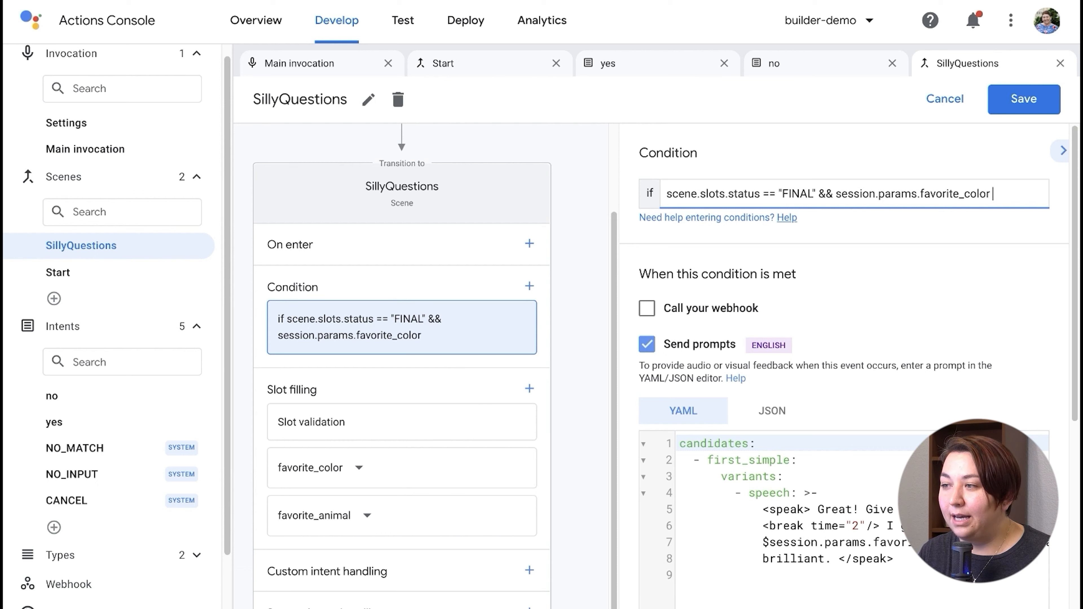
text(== "red")
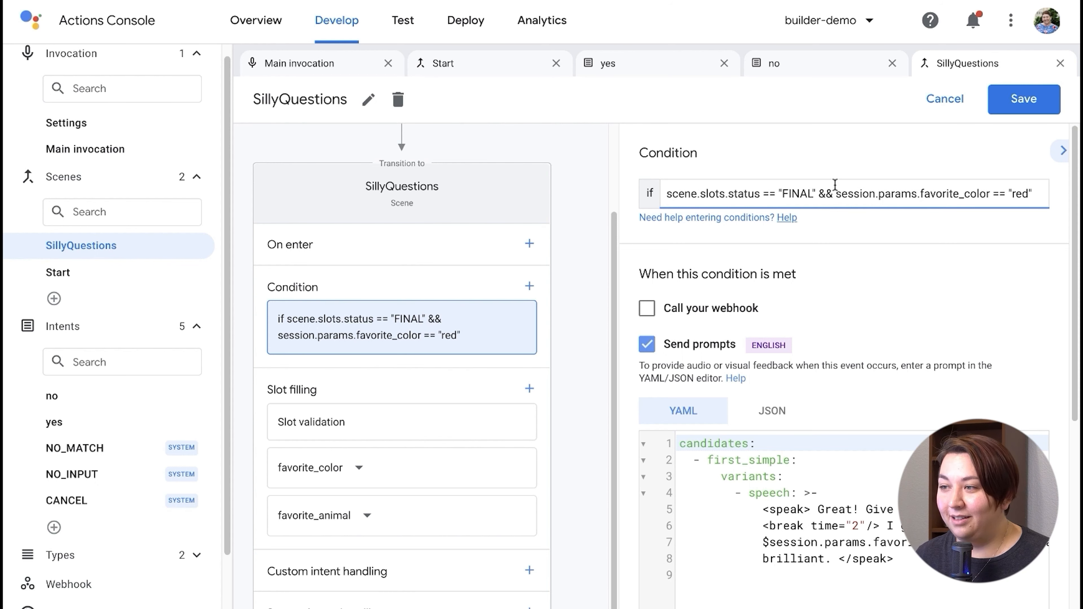
Remove the added favorite_color clause from the condition expression and collapse the condition's details
shift+click(821, 194)
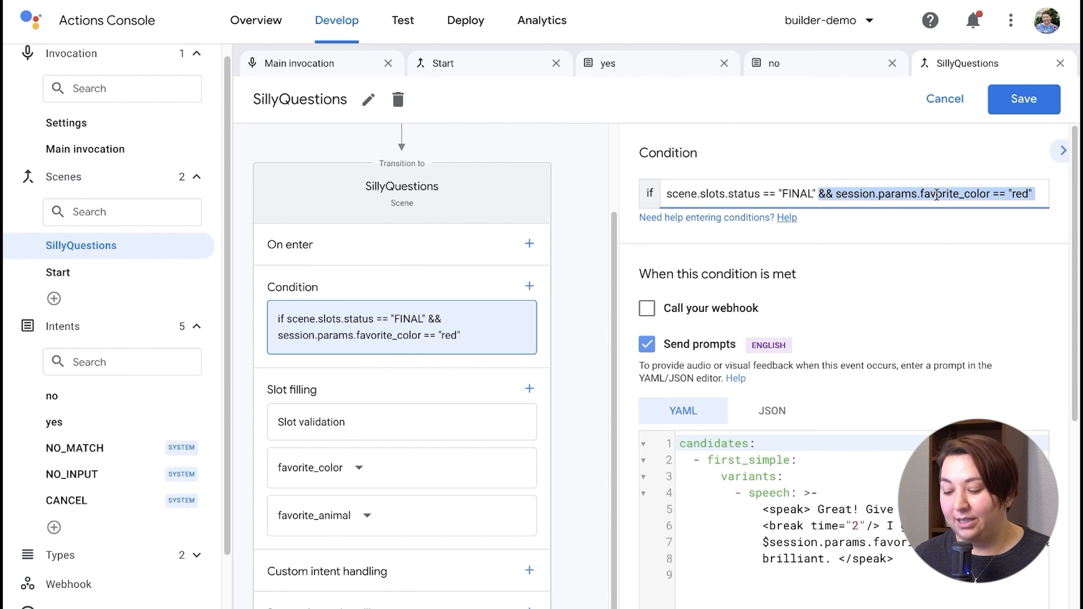
key(BackSpace)
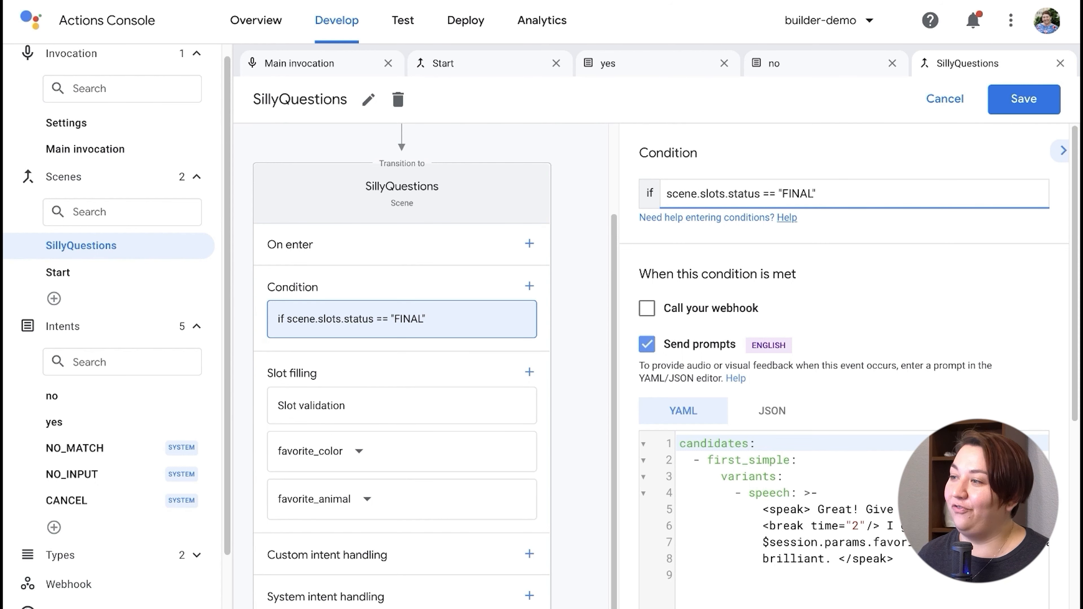
click(1062, 150)
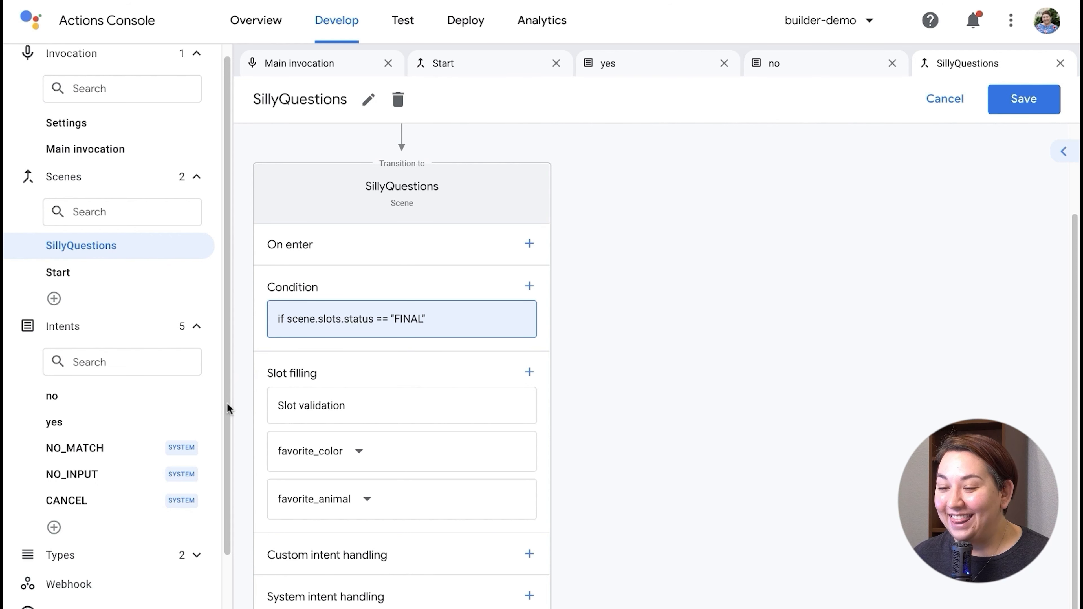
Examine the favorite_color slot's settings and the custom and system types available for it, keeping the color type
click(428, 460)
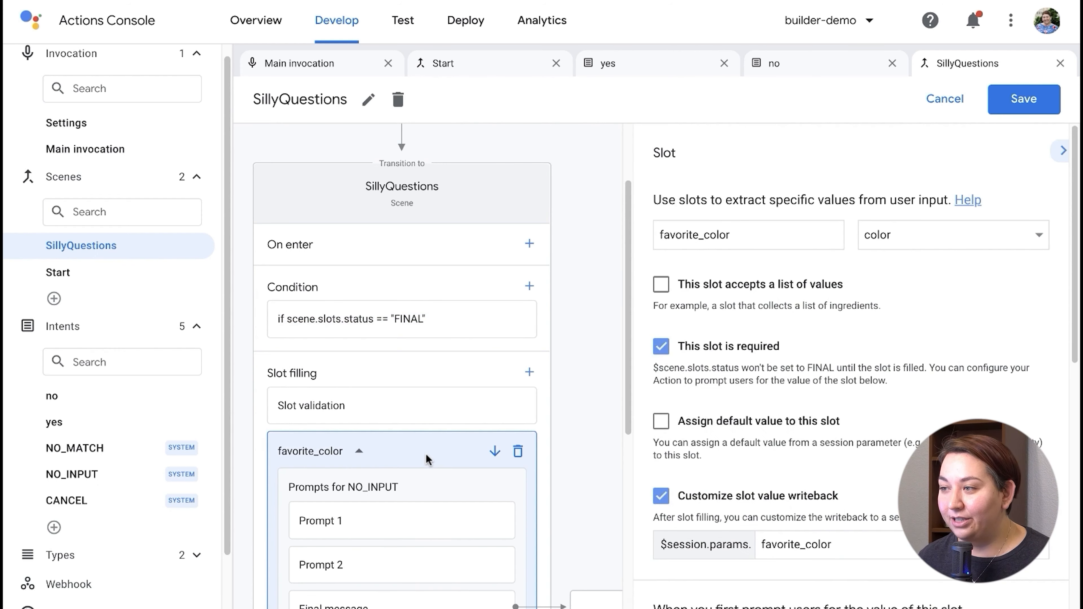
scroll(424, 452, down, 2)
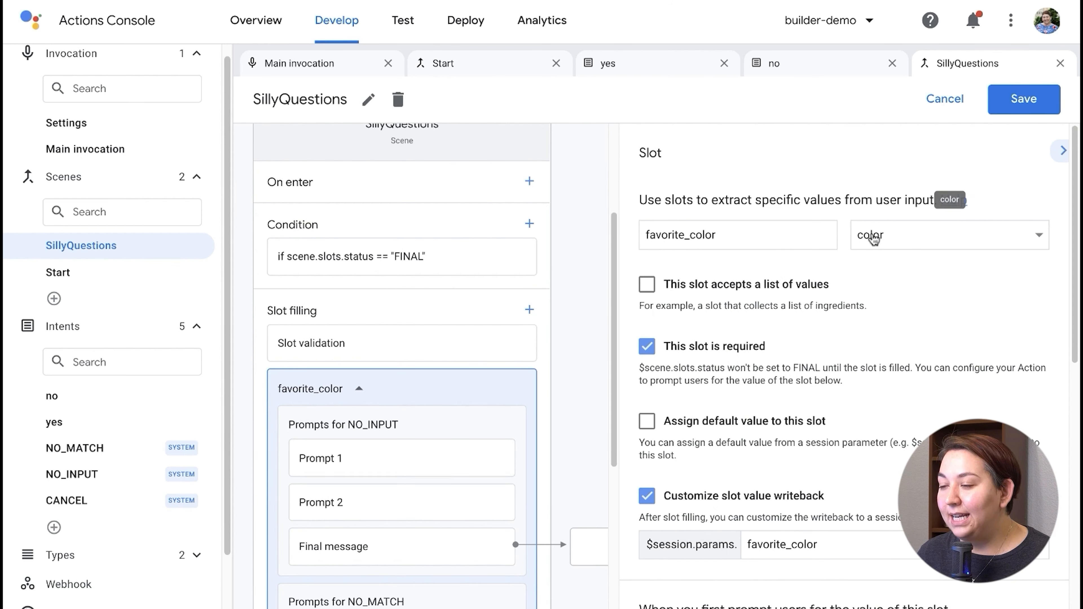
click(872, 239)
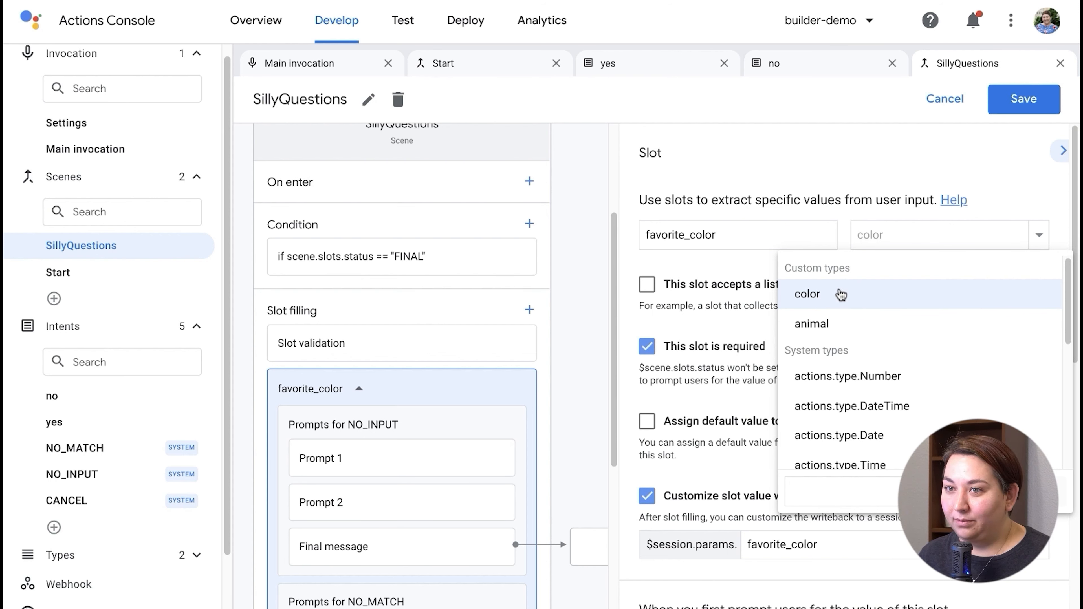
click(841, 294)
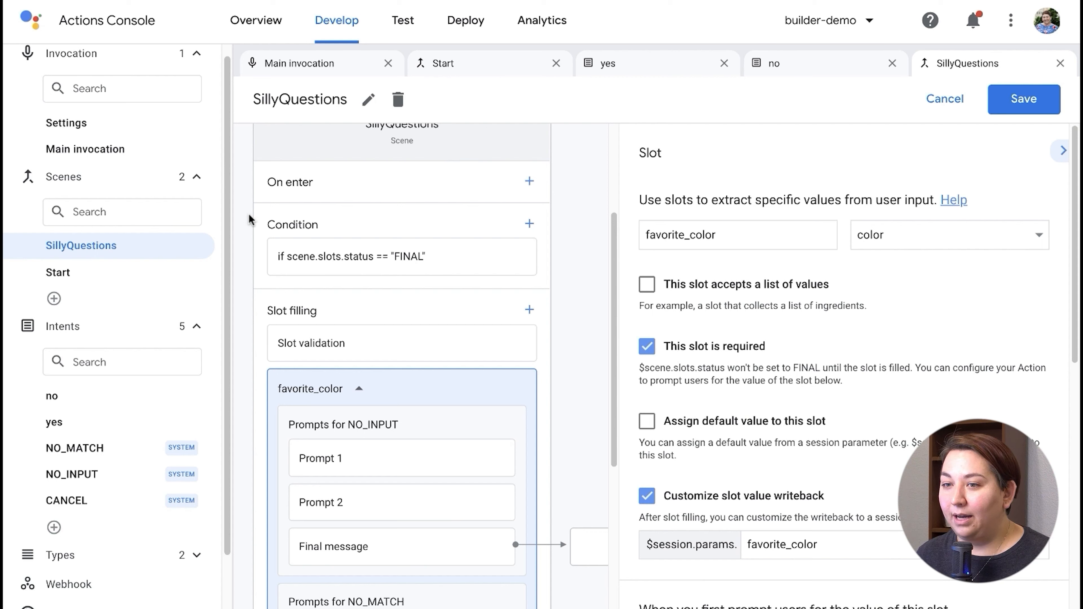
click(951, 235)
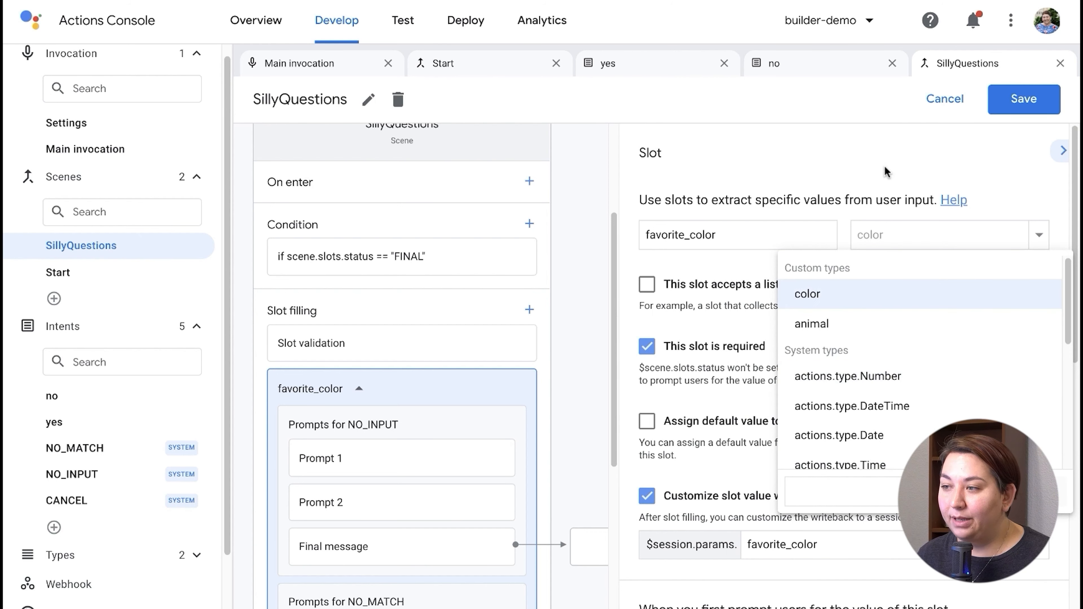
click(807, 293)
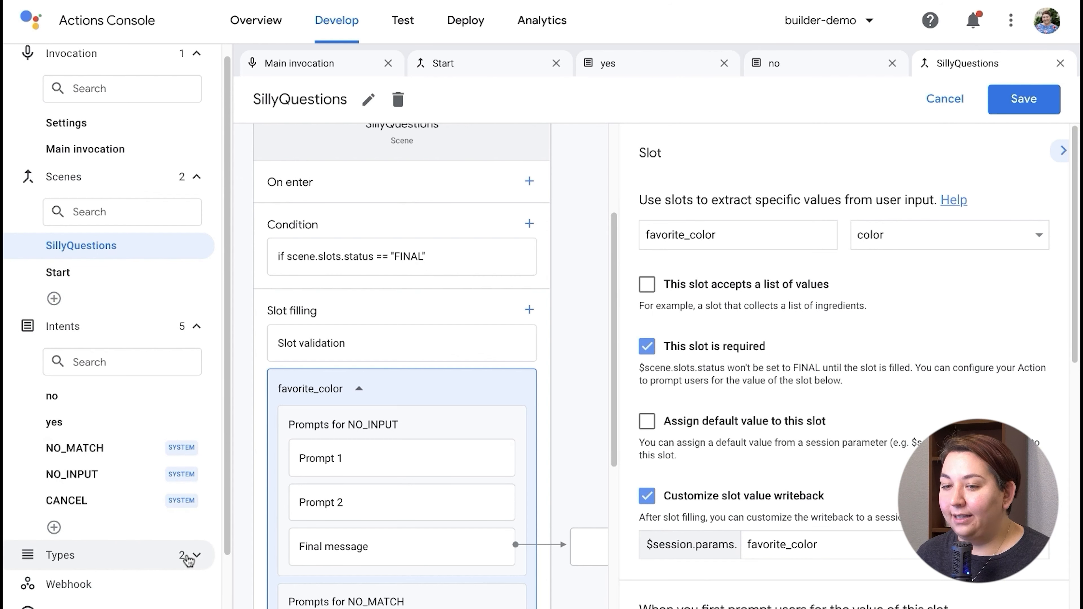
Open the custom type color and examine its fuzzy matching, unknown values and entry settings
click(187, 556)
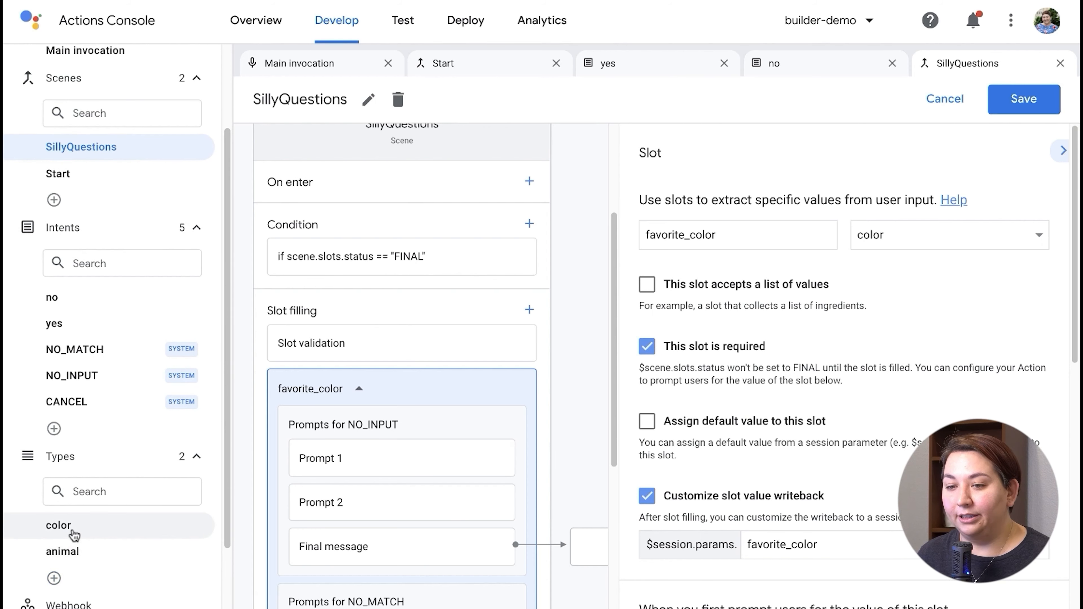
click(74, 534)
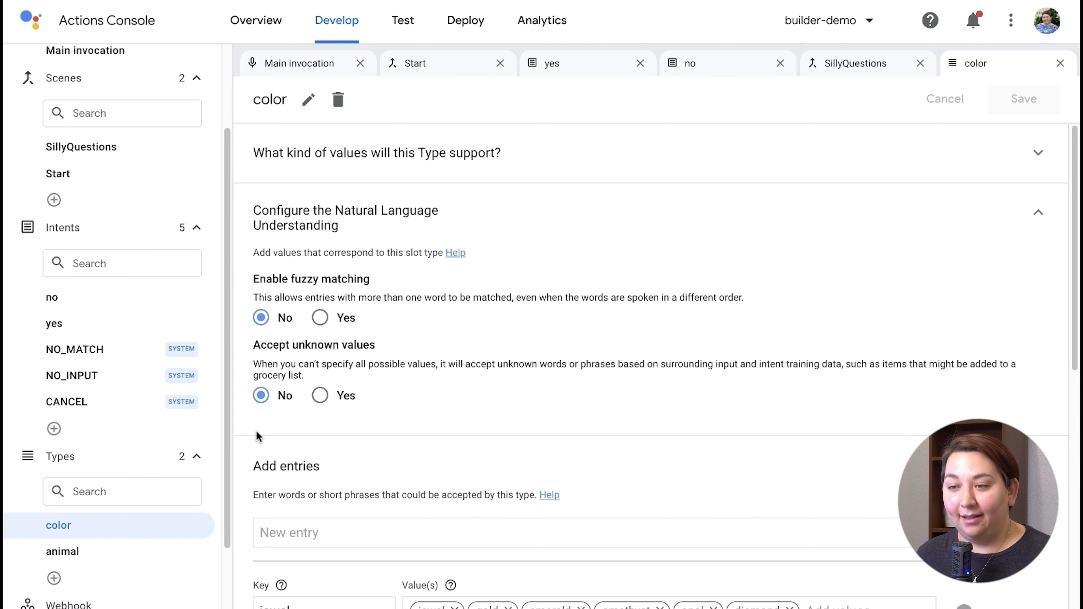
scroll(256, 430, down, 1)
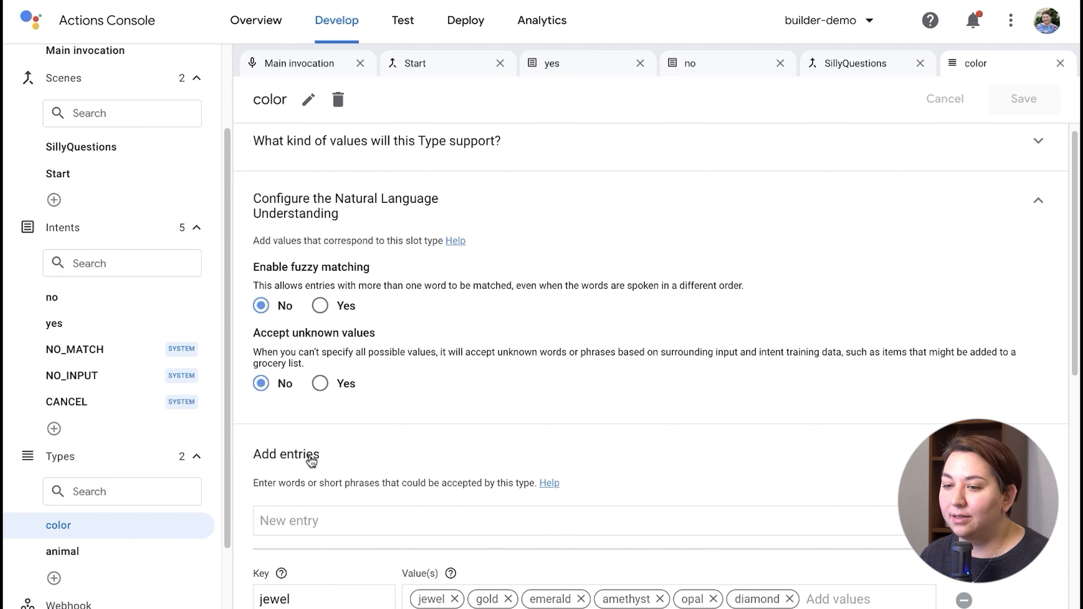
Examine the color type's entries from jewel down to pink, including the pink key and its list of values
scroll(312, 461, down, 3)
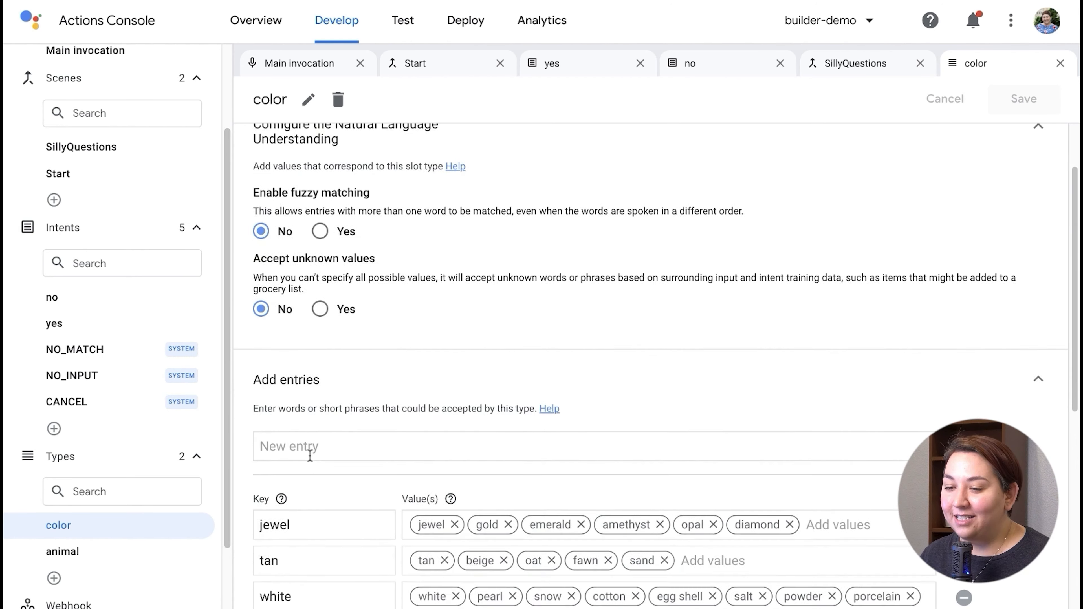
scroll(310, 455, down, 5)
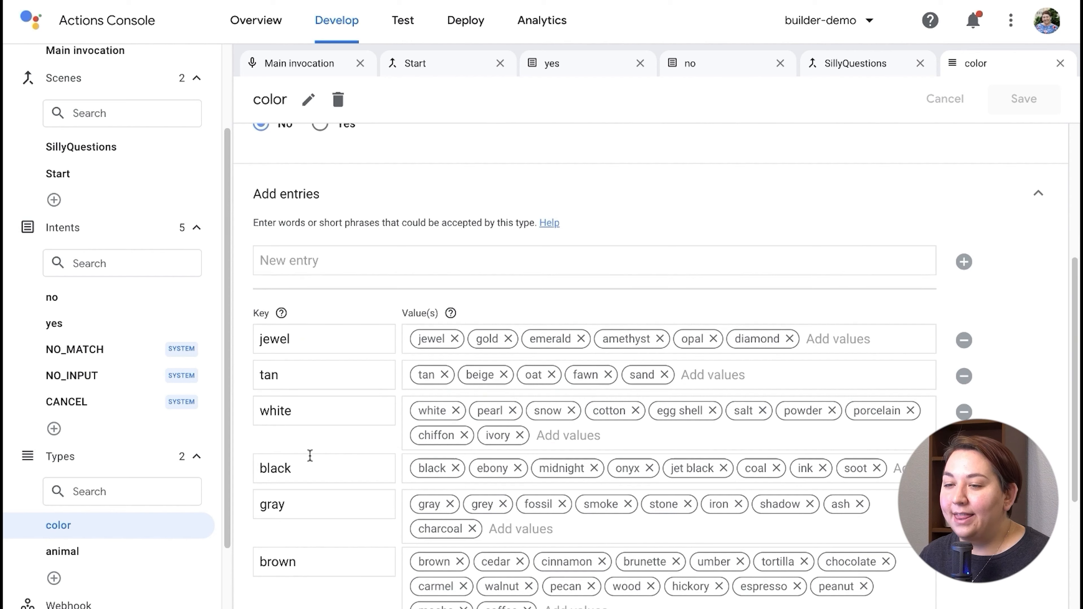
scroll(362, 337, down, 1)
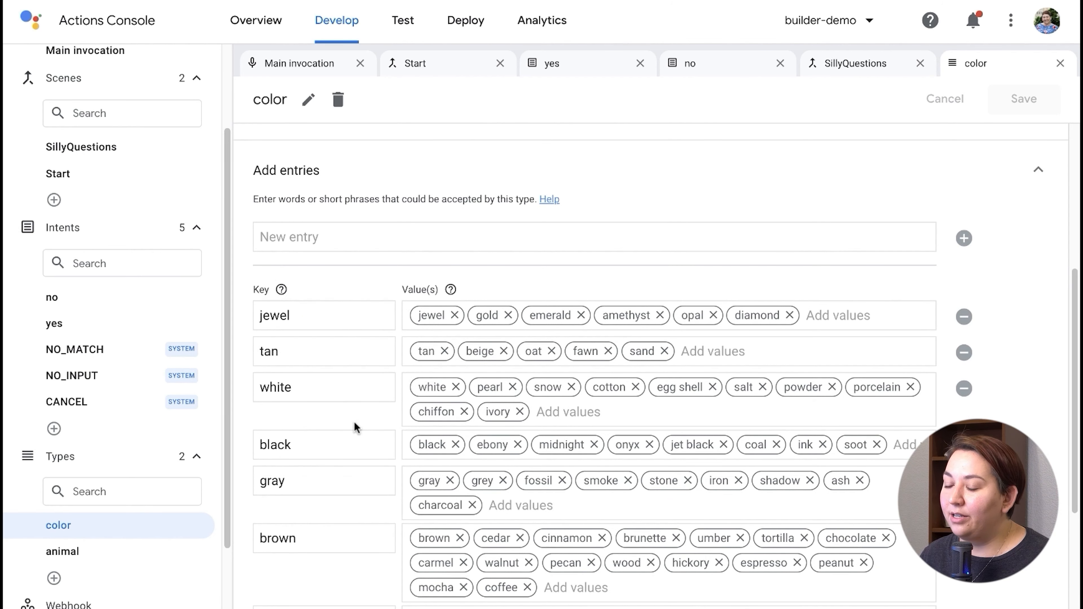
scroll(356, 427, down, 2)
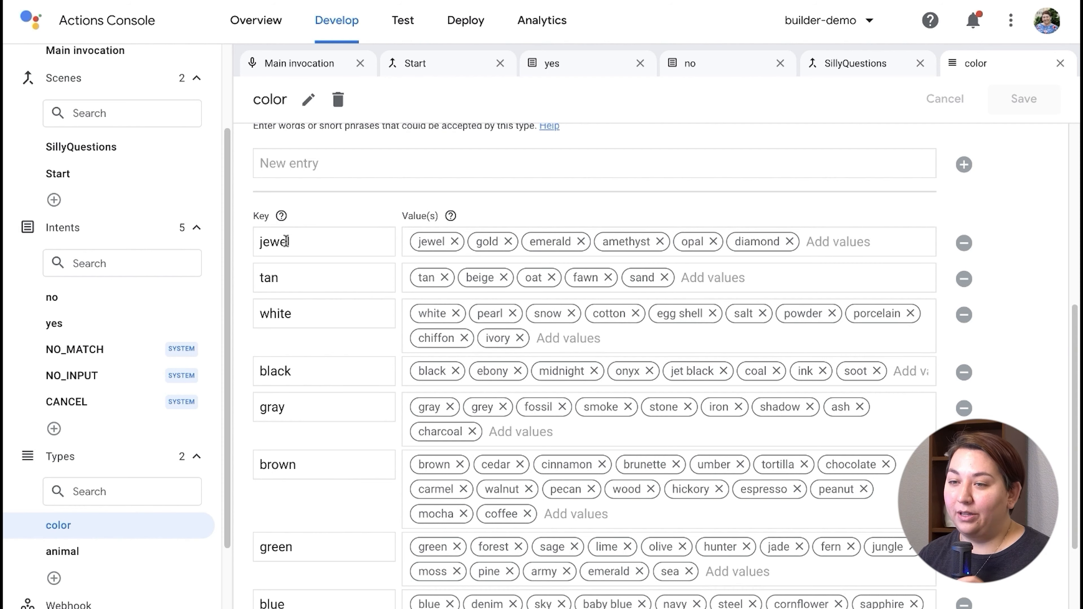
scroll(283, 307, down, 4)
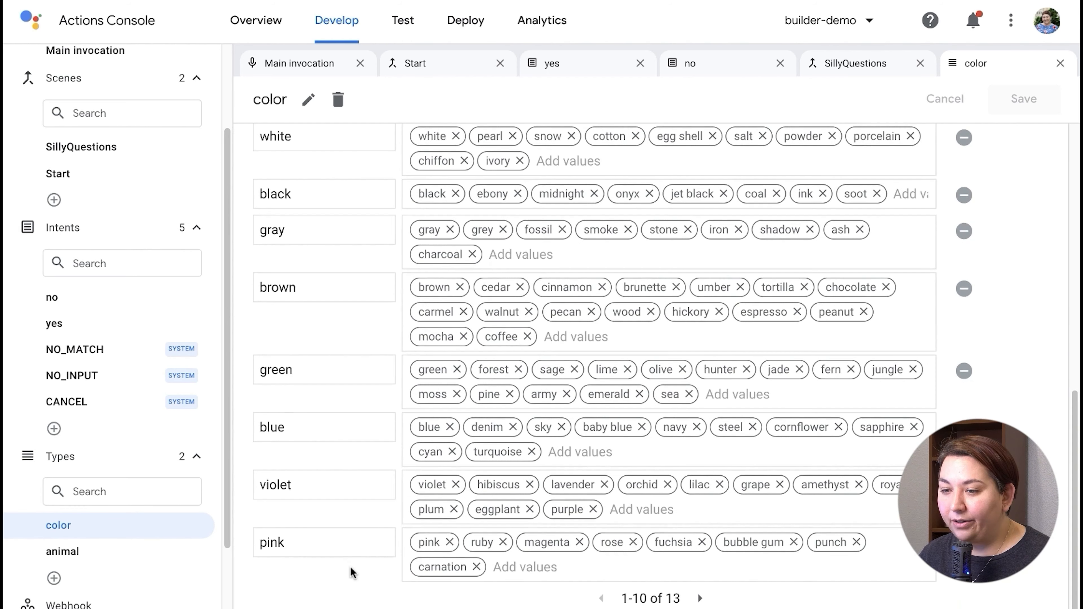
click(288, 550)
double_click(289, 550)
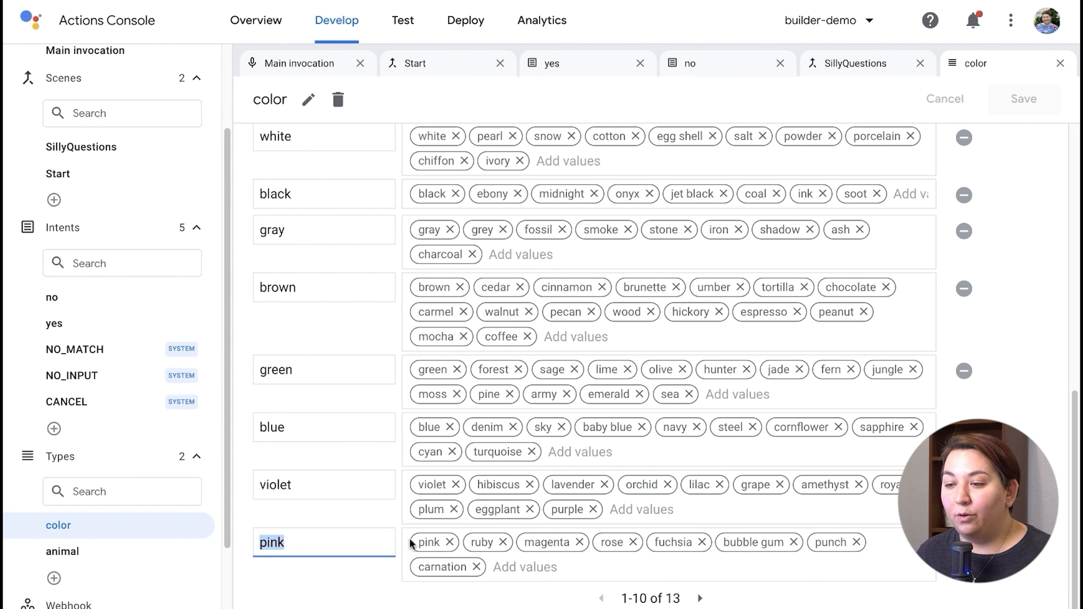
click(496, 560)
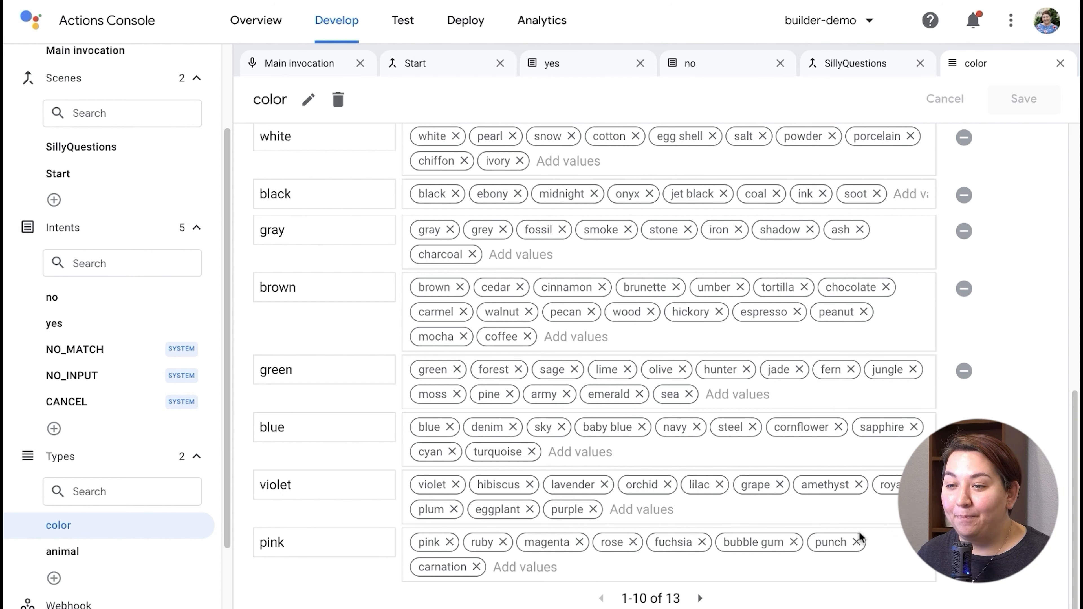
scroll(859, 533, up, 1)
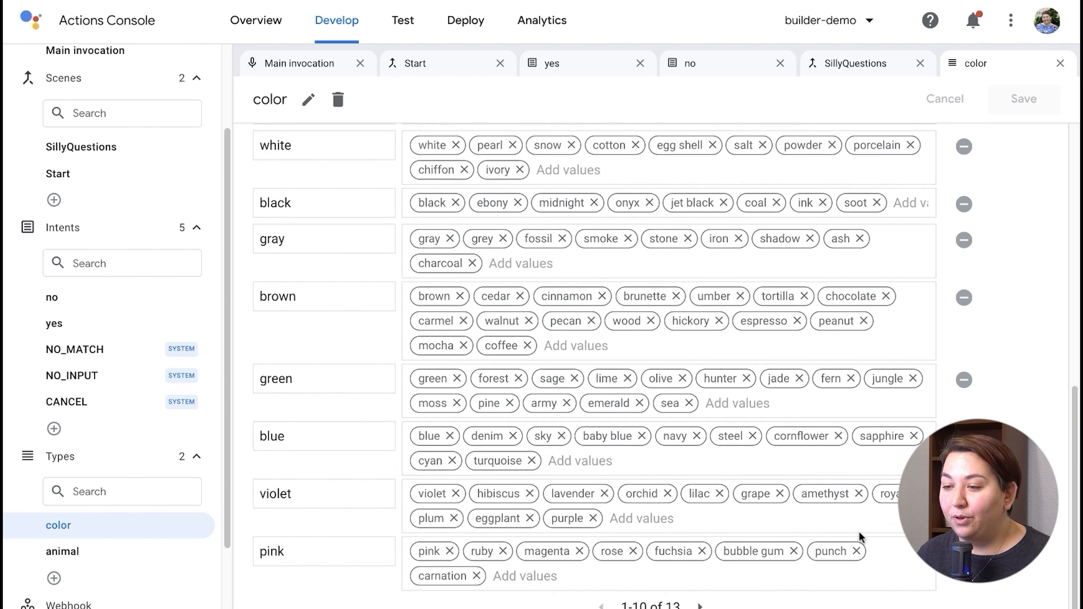
scroll(859, 536, down, 1)
click(592, 567)
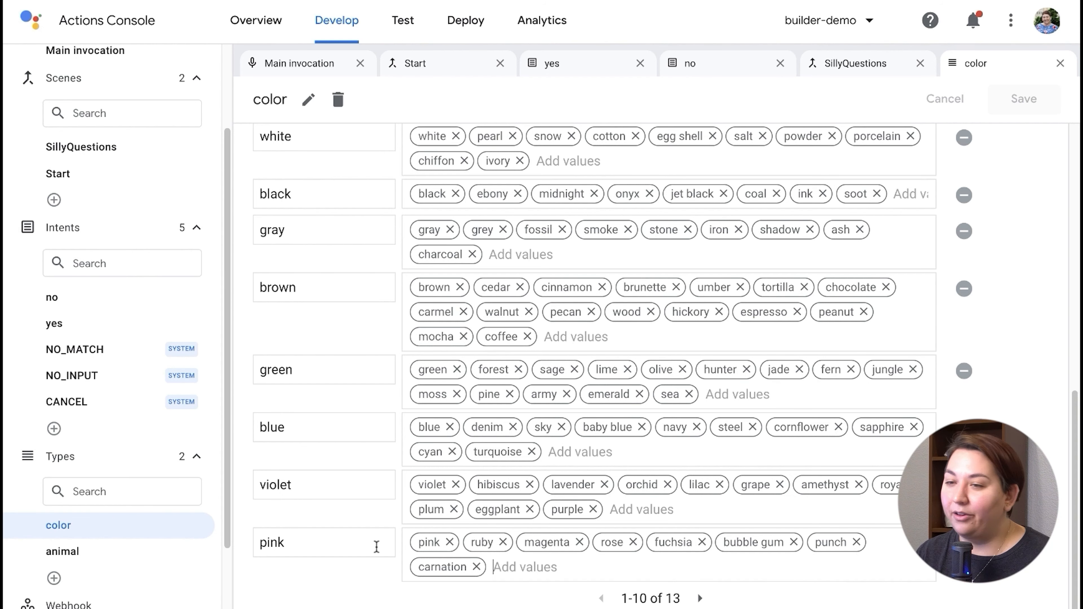
Compare the type name color with its pink key and the values accepted for that entry
scroll(376, 547, up, 1)
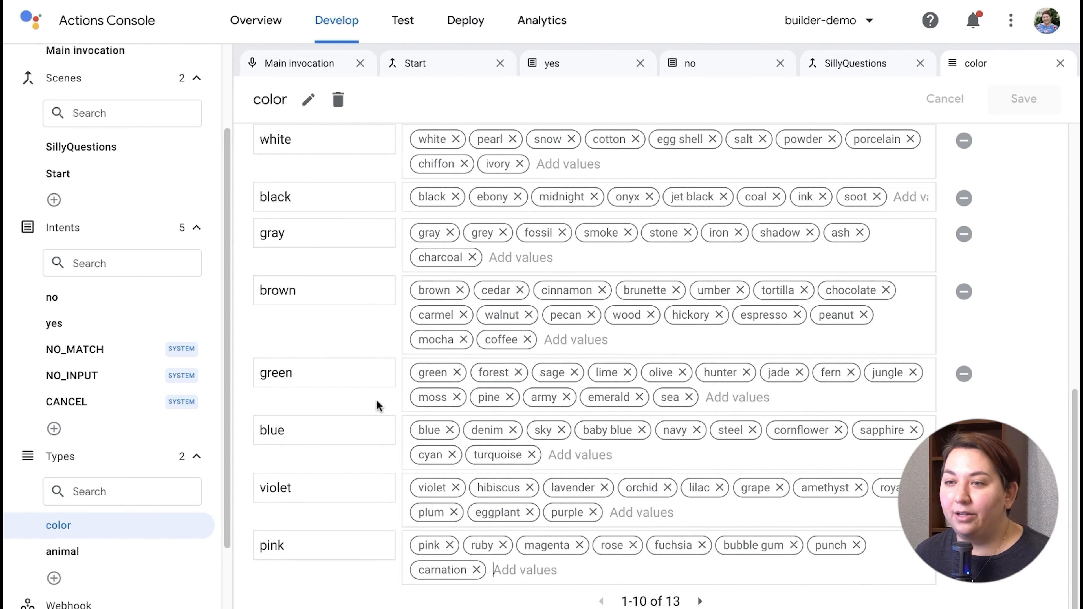
double_click(269, 94)
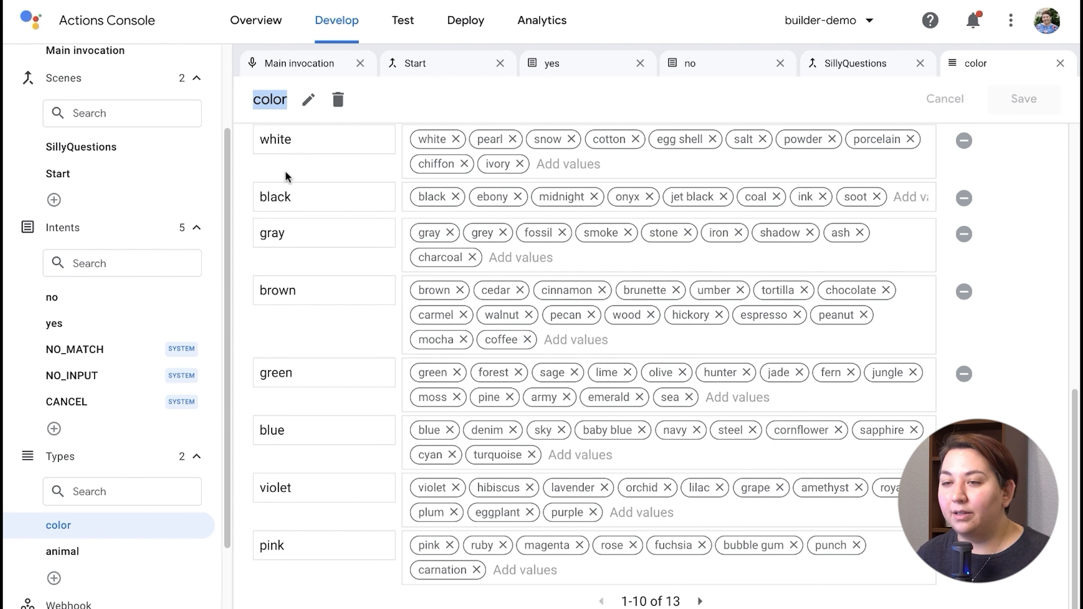
double_click(272, 545)
click(520, 568)
double_click(350, 540)
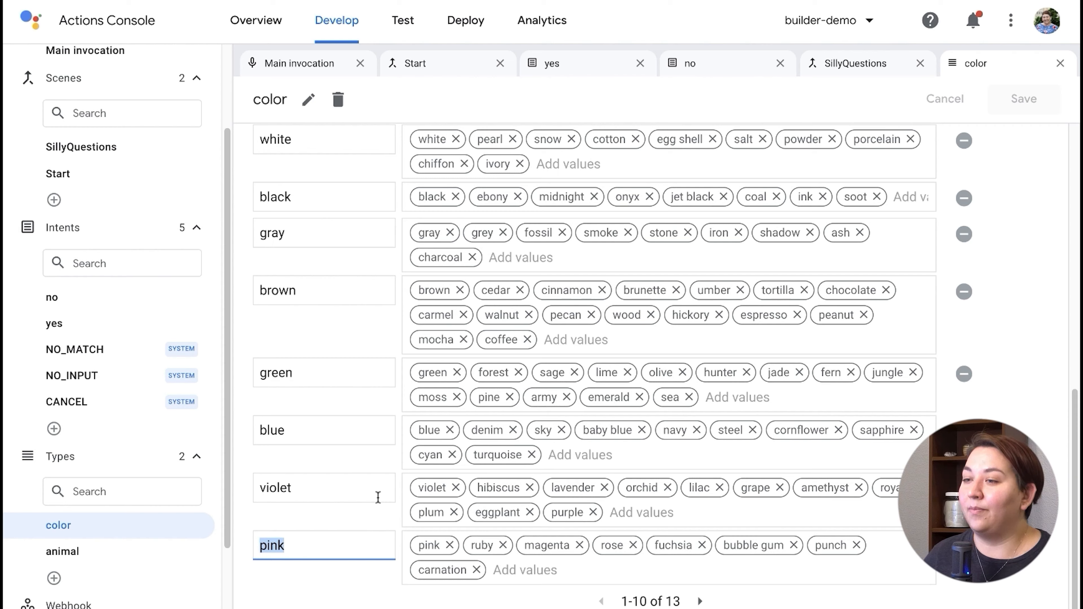
Examine the color type's jewel key and the values that map to it
scroll(371, 499, up, 3)
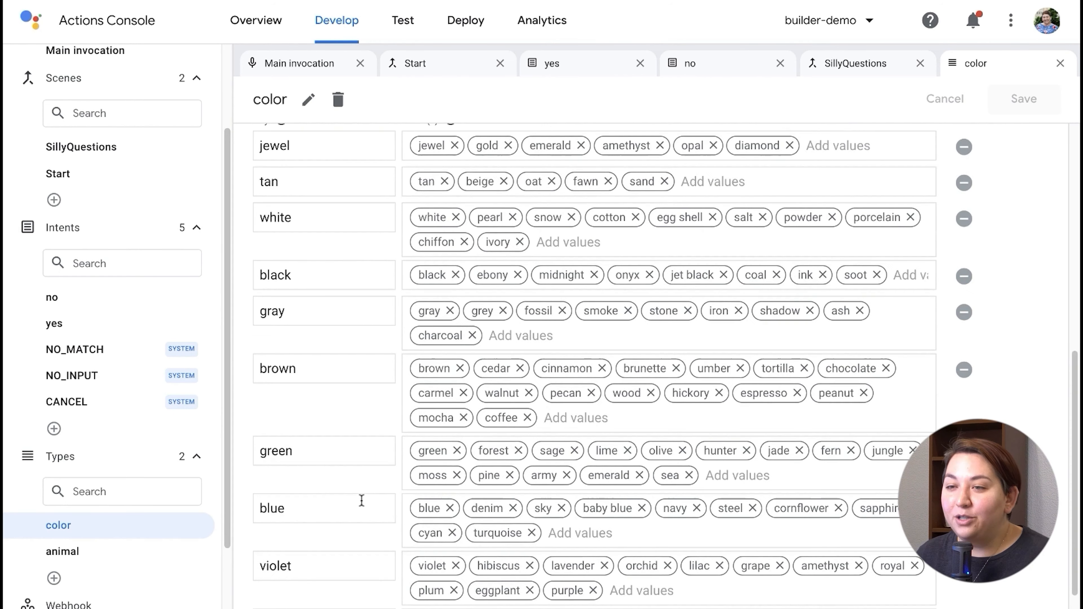
scroll(362, 500, up, 5)
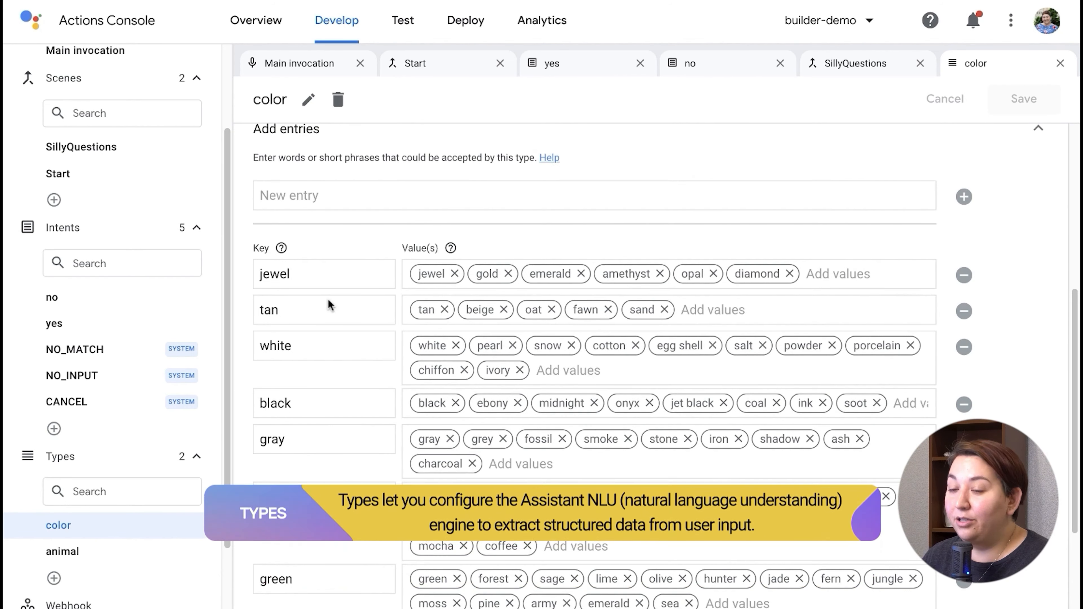
double_click(276, 273)
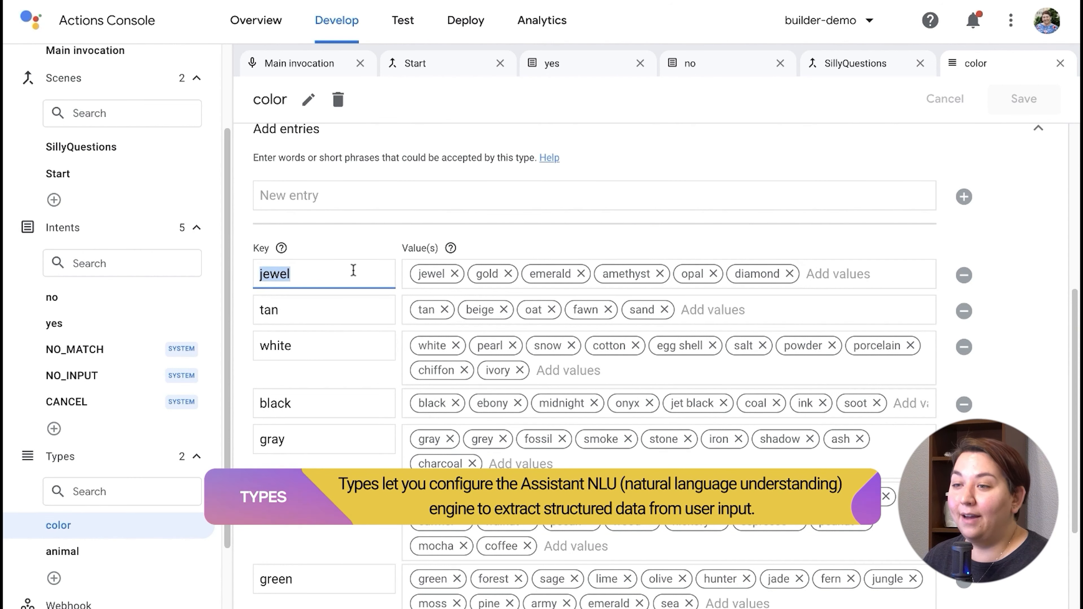
click(354, 271)
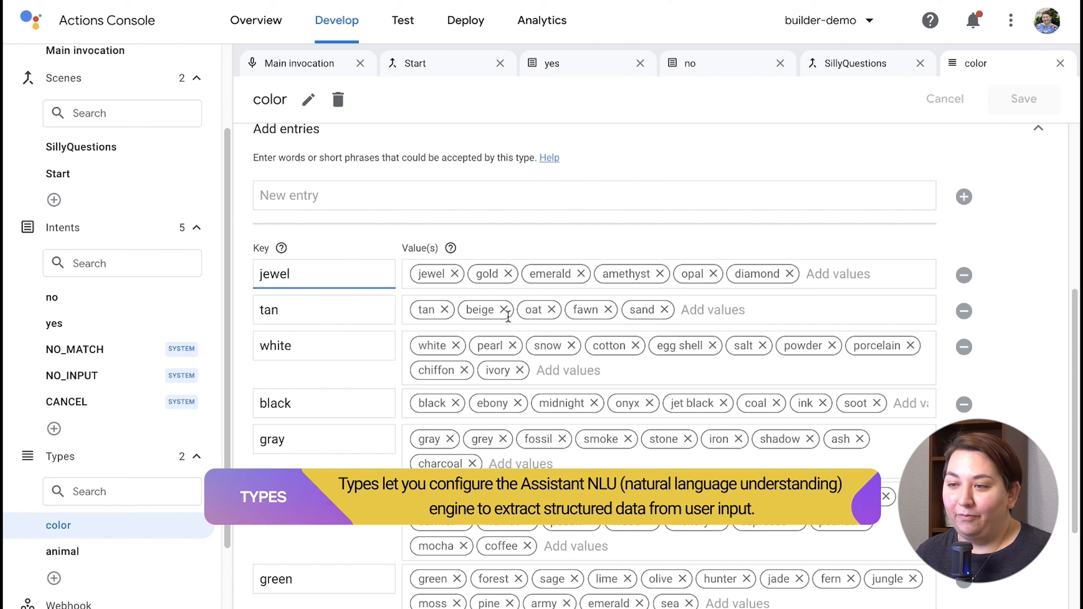
click(865, 277)
scroll(866, 279, up, 2)
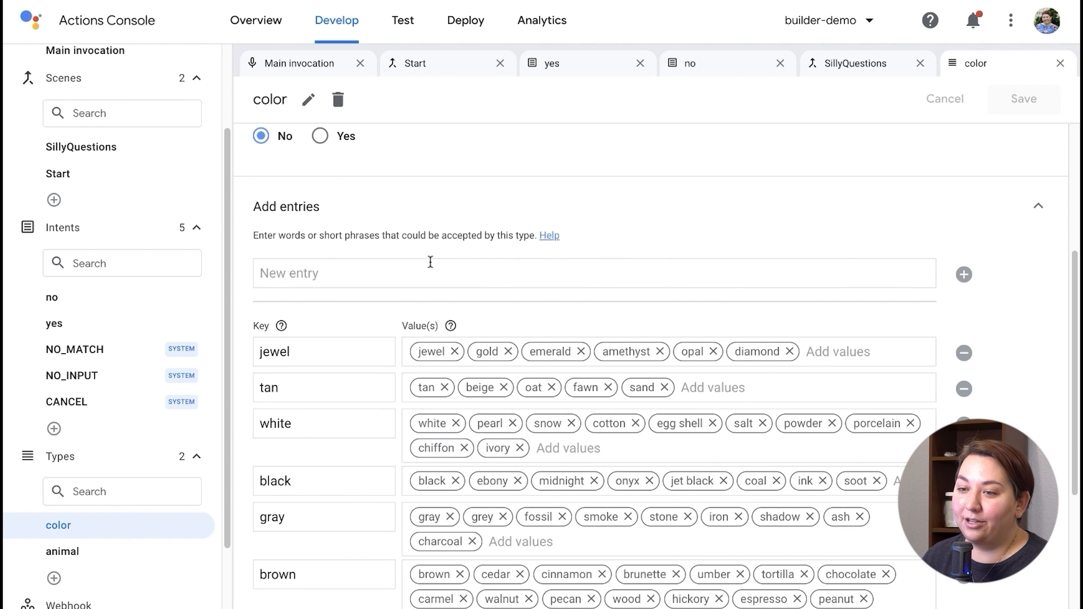
scroll(383, 315, up, 2)
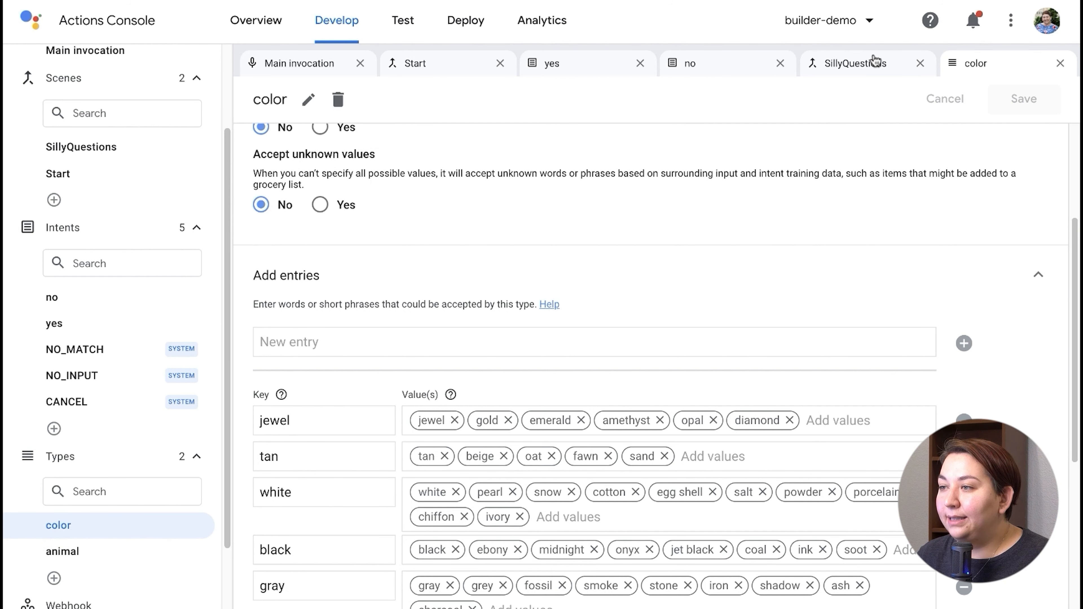
Return to the SillyQuestions scene, open the favorite_color slot and choose the custom type color for it
click(856, 74)
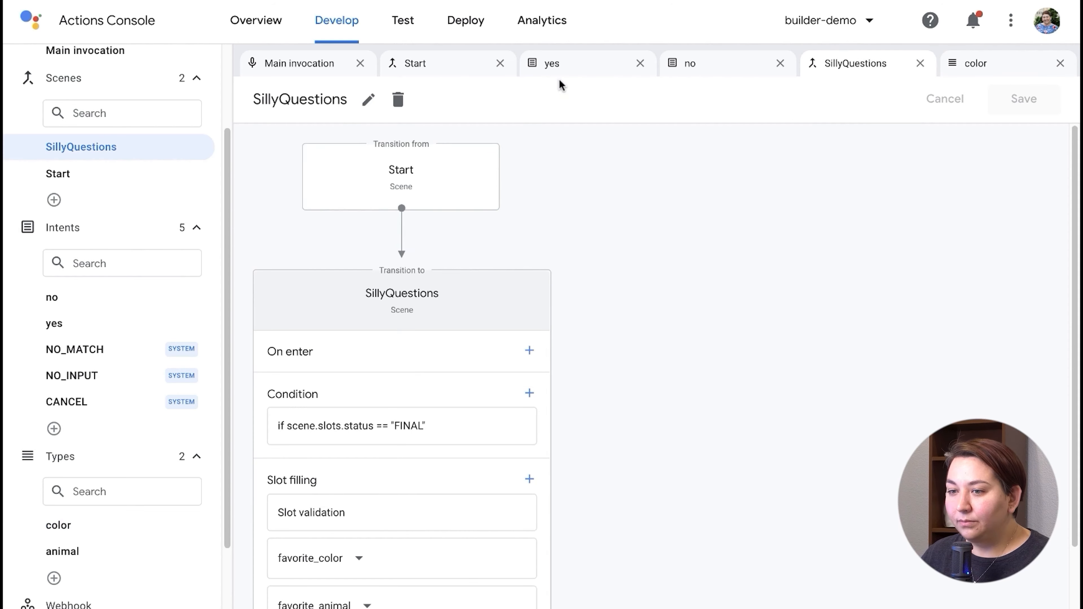
scroll(253, 488, down, 1)
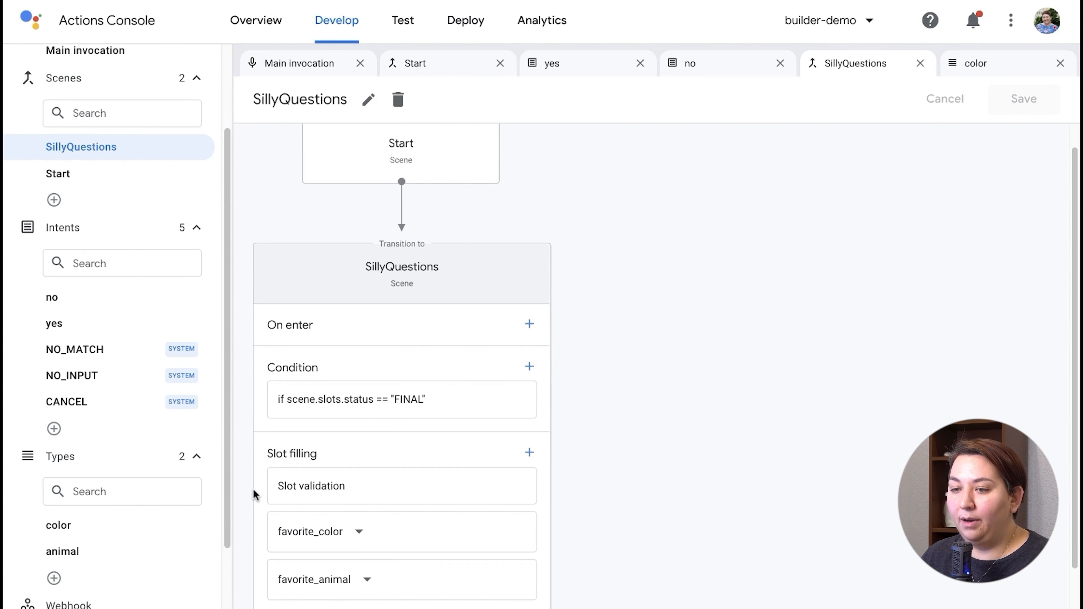
click(413, 527)
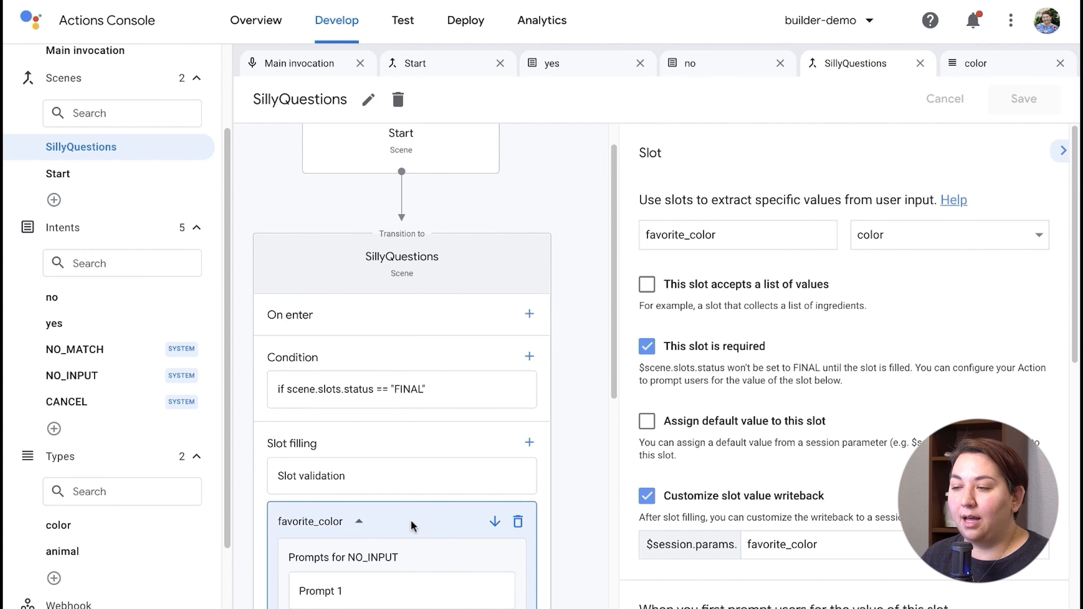
click(965, 235)
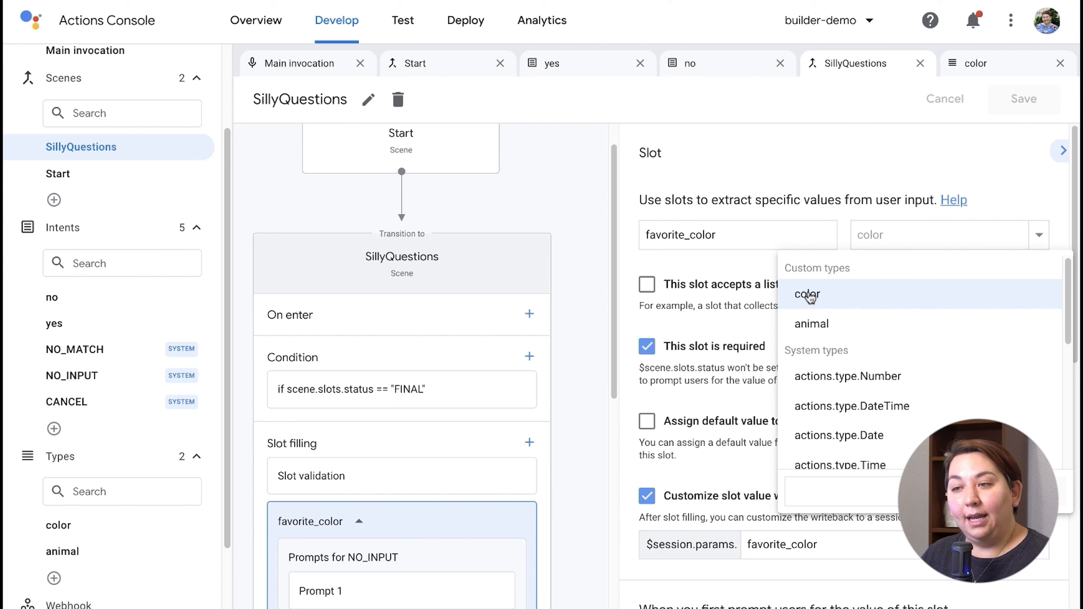
click(826, 296)
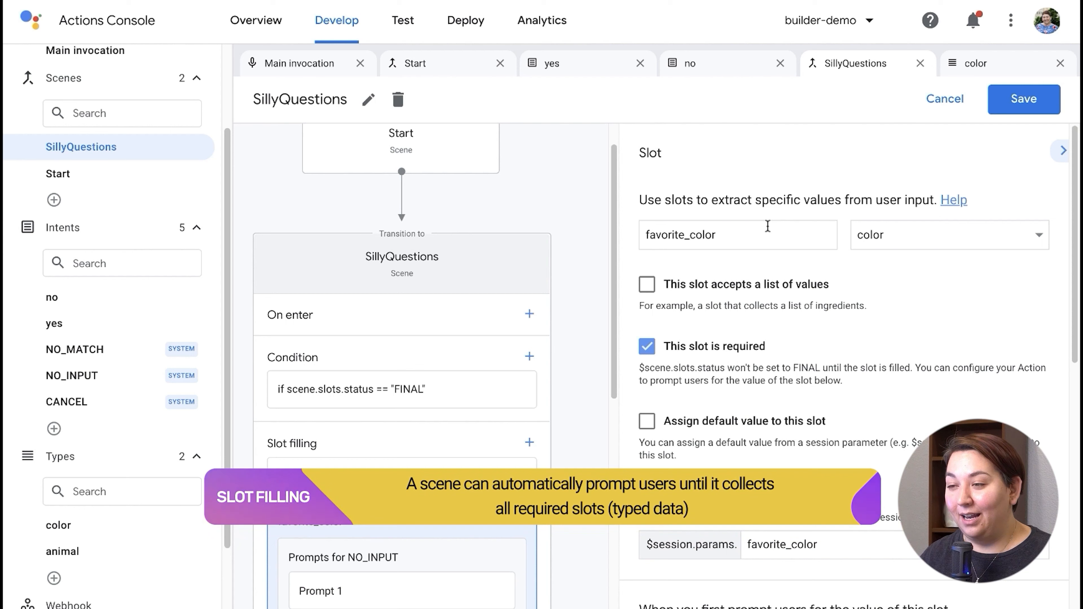
Examine the favorite_color slot's name and its required setting, keeping the slot required
double_click(752, 237)
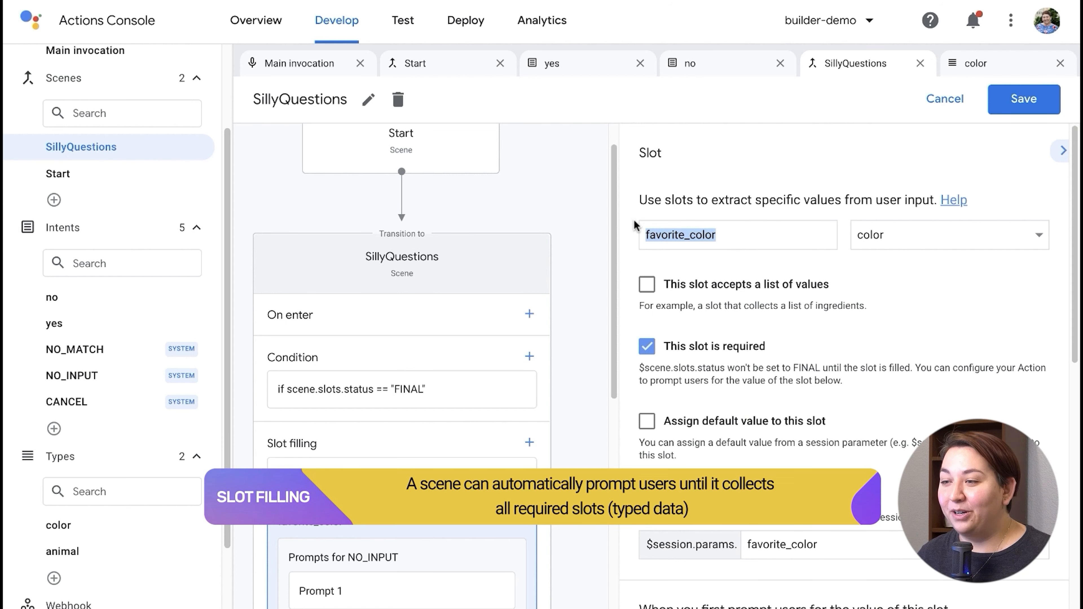
scroll(638, 235, down, 2)
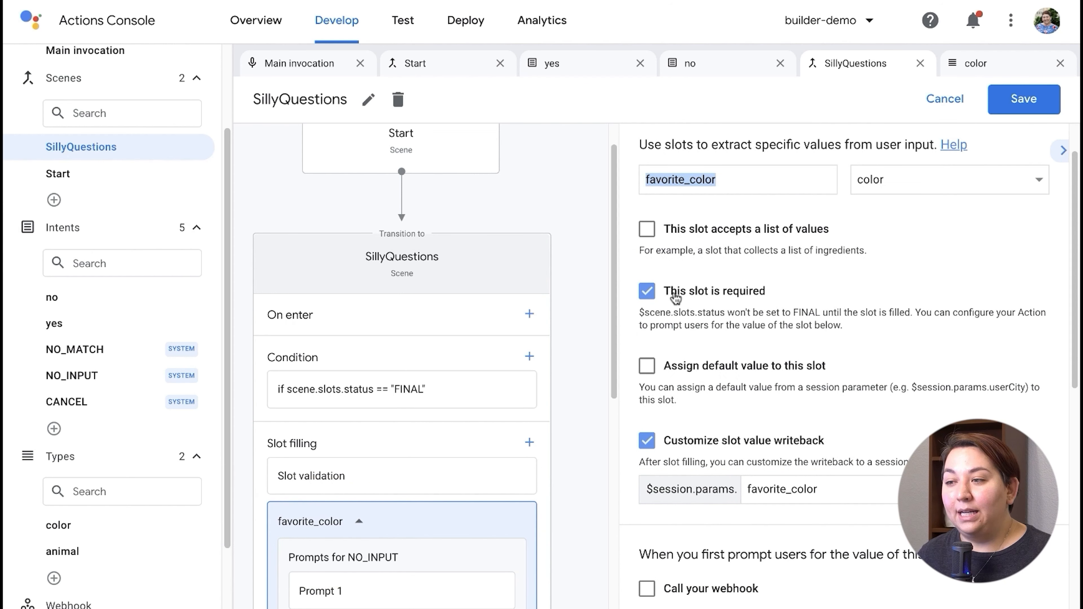
click(647, 292)
click(647, 295)
drag(673, 294, 753, 297)
click(755, 297)
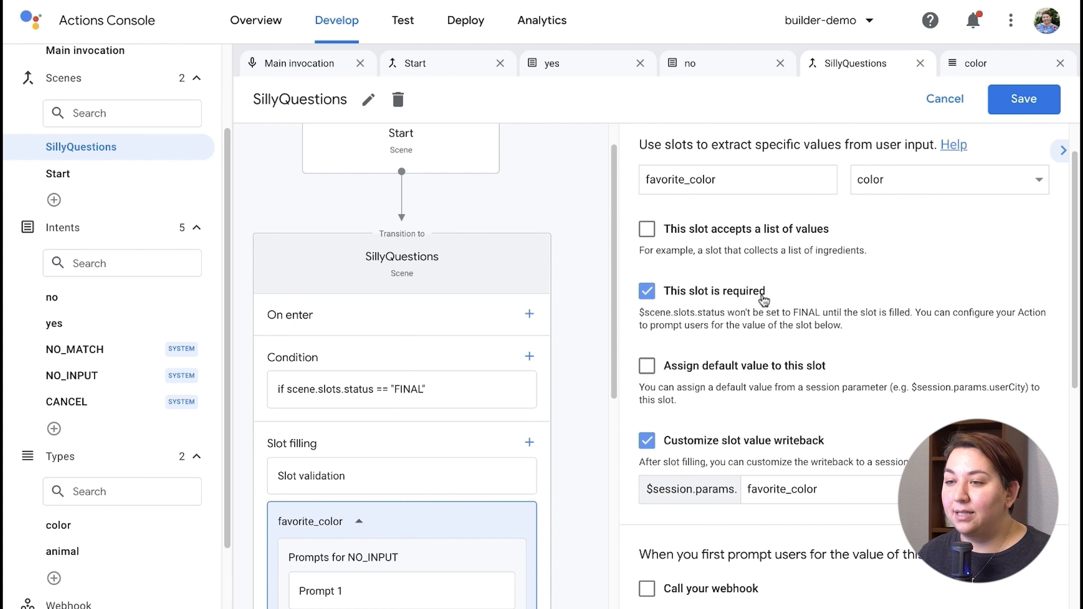
scroll(762, 298, up, 1)
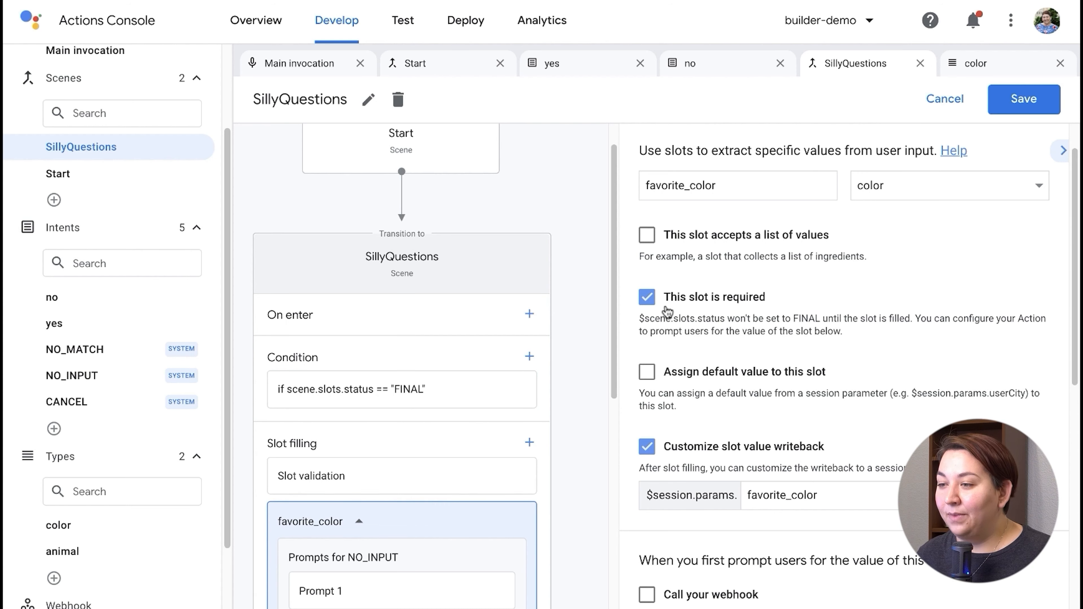
Examine the favorite_color slot's writeback setting and the speech line and suggestions in its YAML prompt
scroll(665, 309, down, 3)
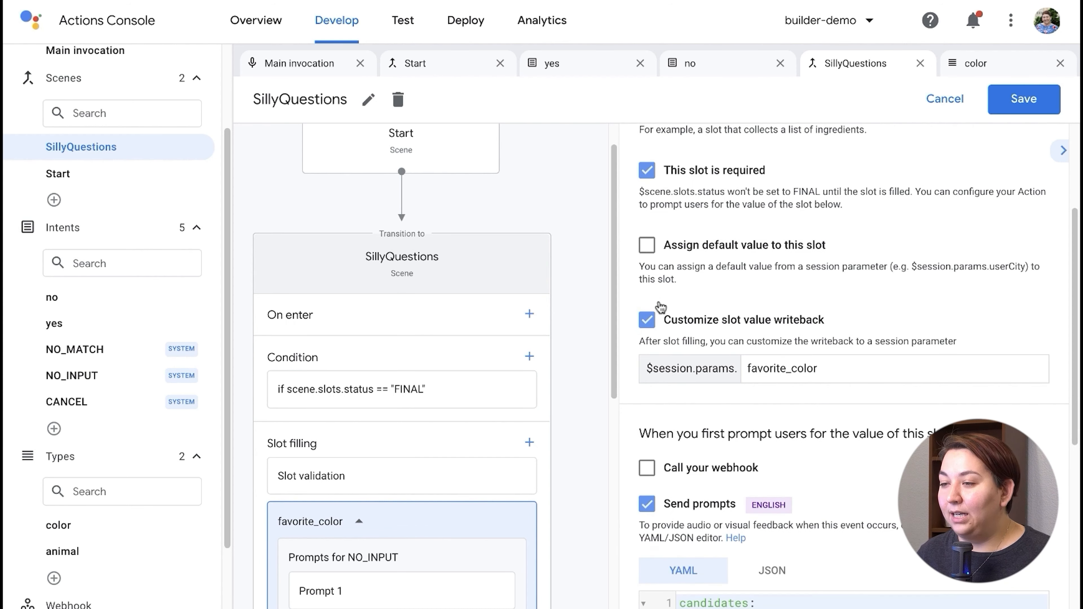
scroll(635, 362, down, 7)
scroll(636, 362, down, 2)
scroll(636, 363, up, 2)
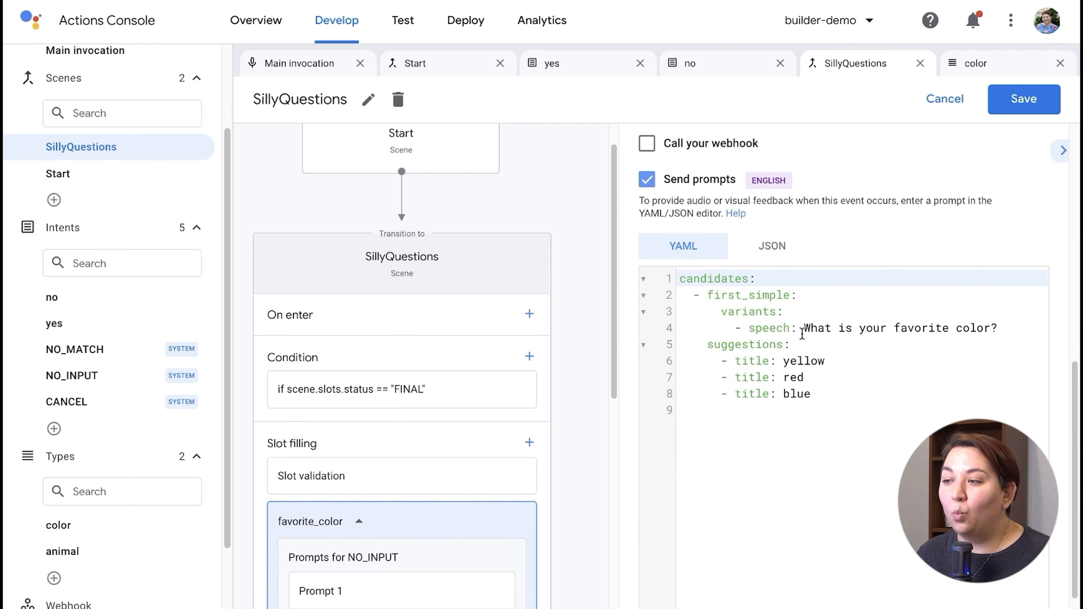
drag(802, 328, 996, 327)
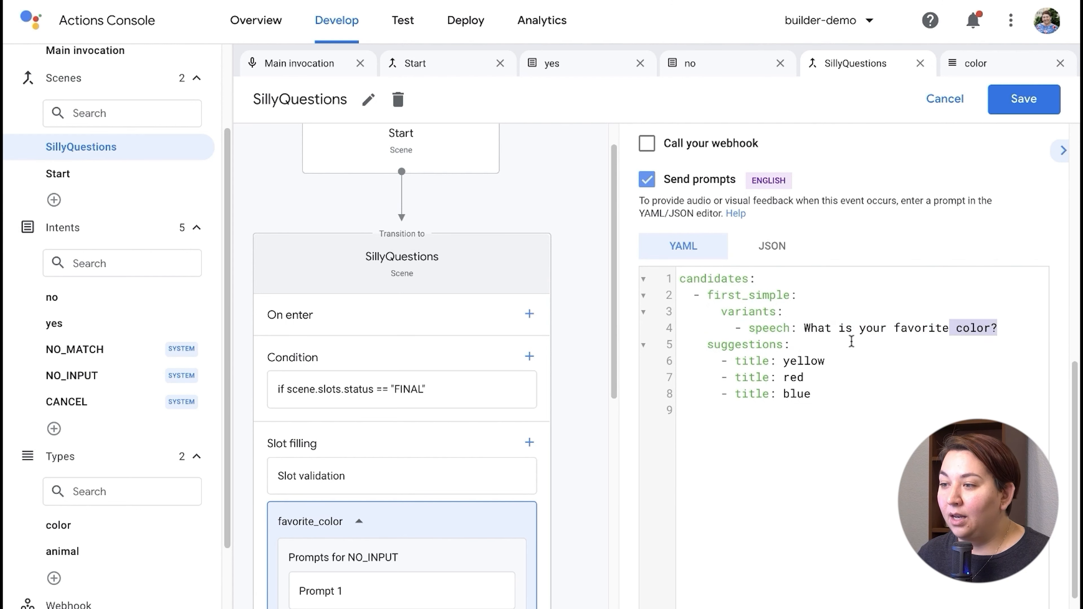
drag(851, 341, 812, 333)
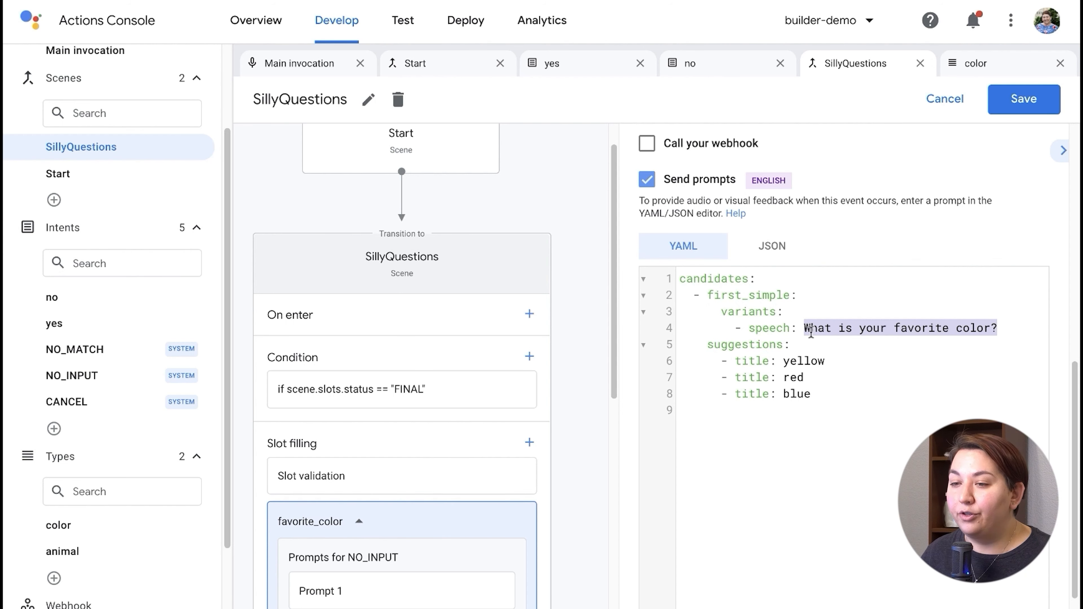
double_click(873, 327)
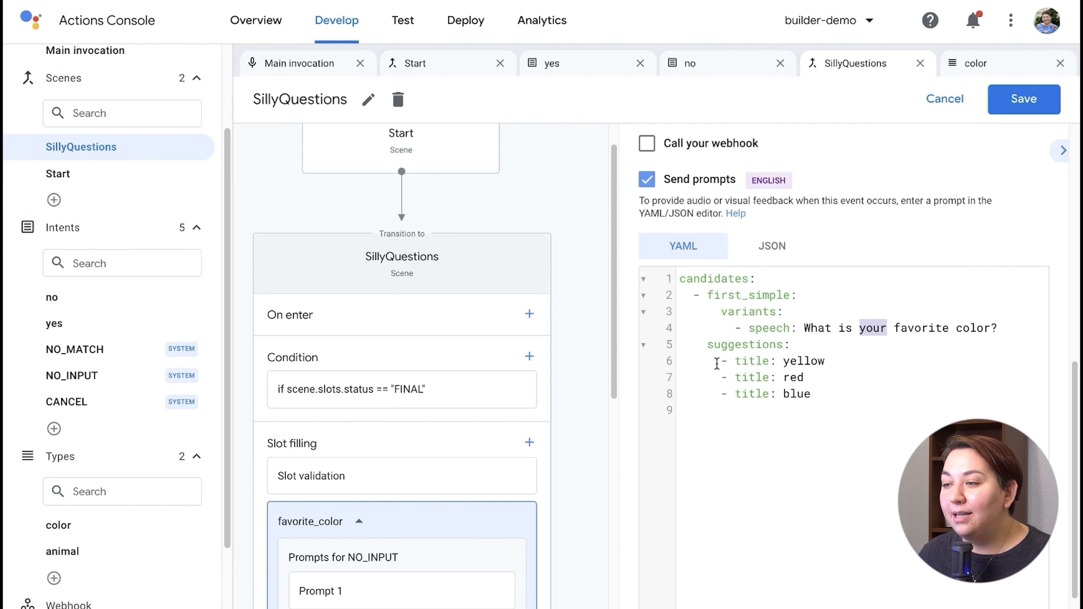
click(810, 328)
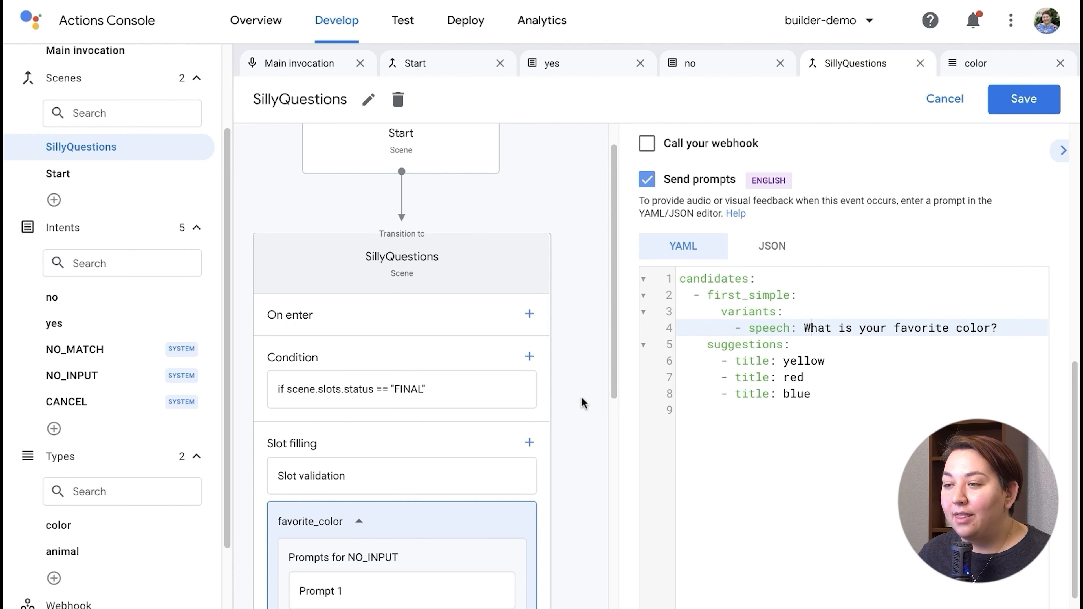
Collapse the favorite_color slot's NO_INPUT and NO_MATCH prompt details in the scene's slot filling section
scroll(497, 528, down, 1)
scroll(497, 529, down, 3)
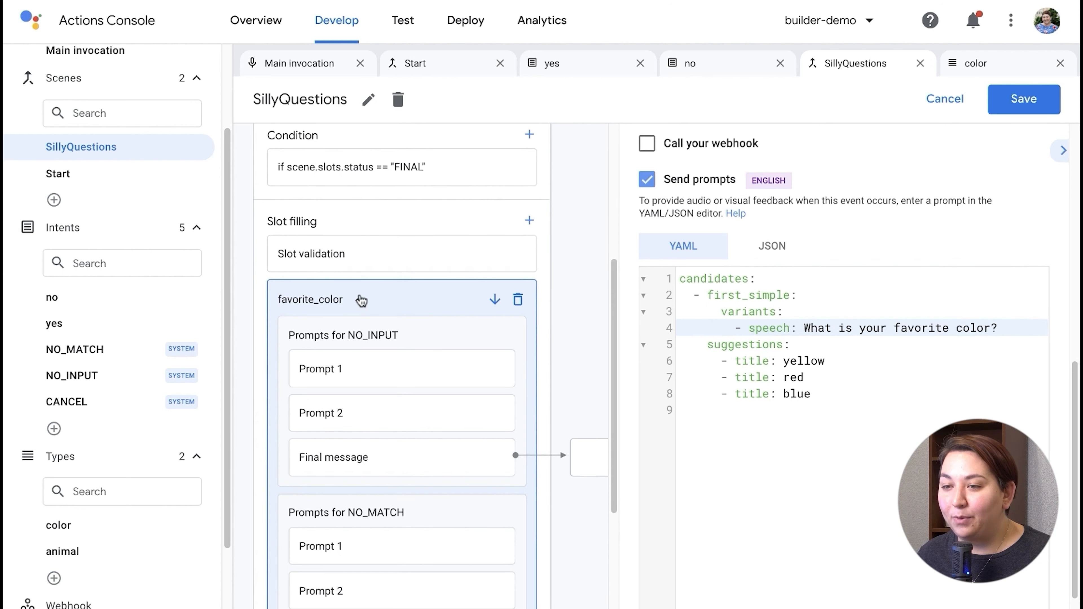
click(360, 301)
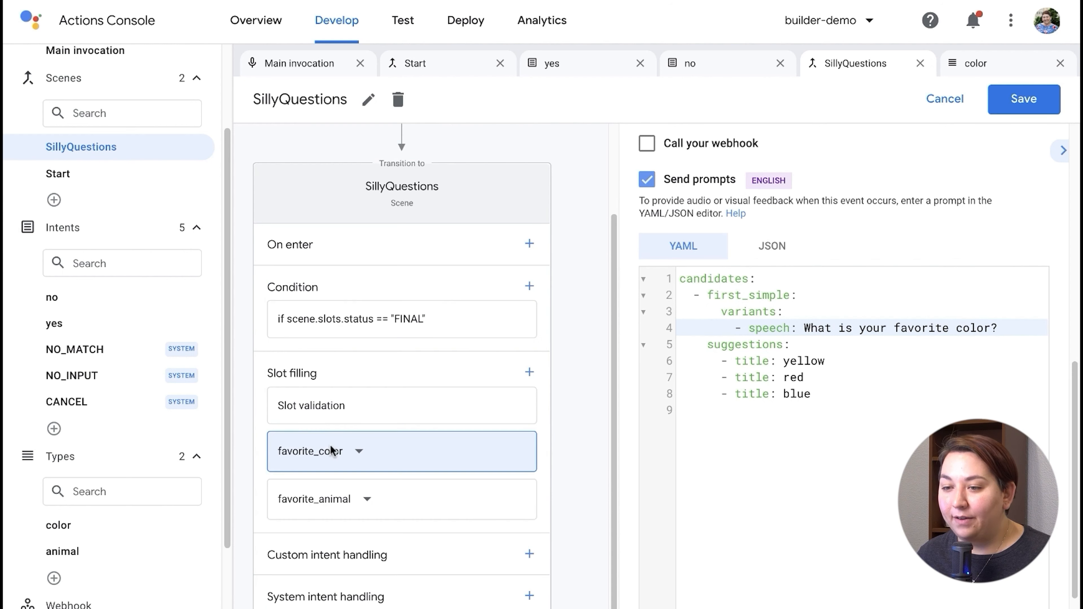
Expand the favorite_color slot and examine its NO_INPUT and NO_MATCH prompt groups and its YAML prompt
click(363, 455)
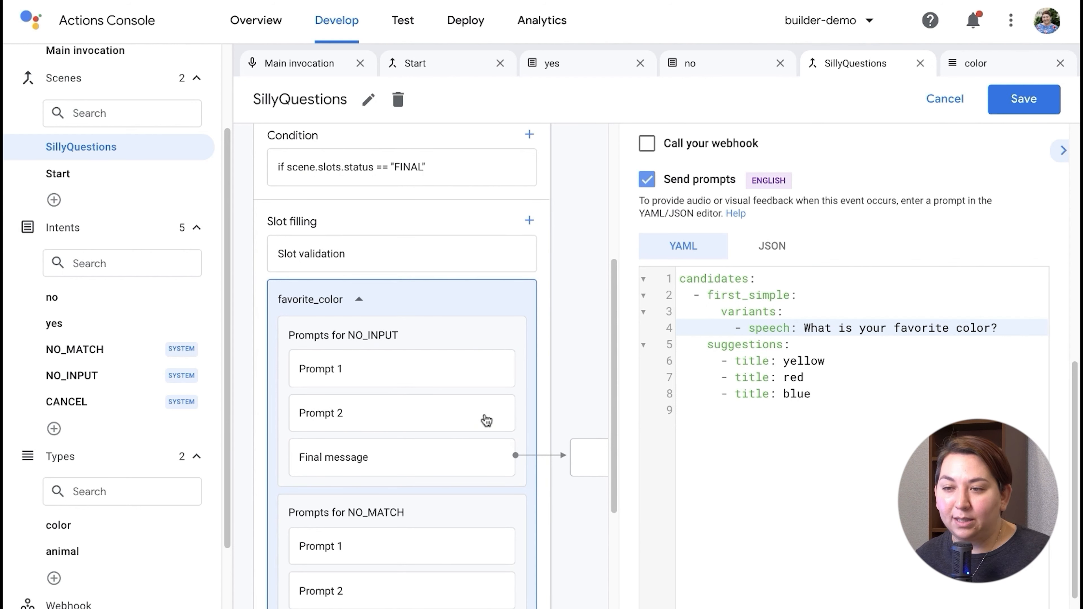
scroll(487, 420, up, 1)
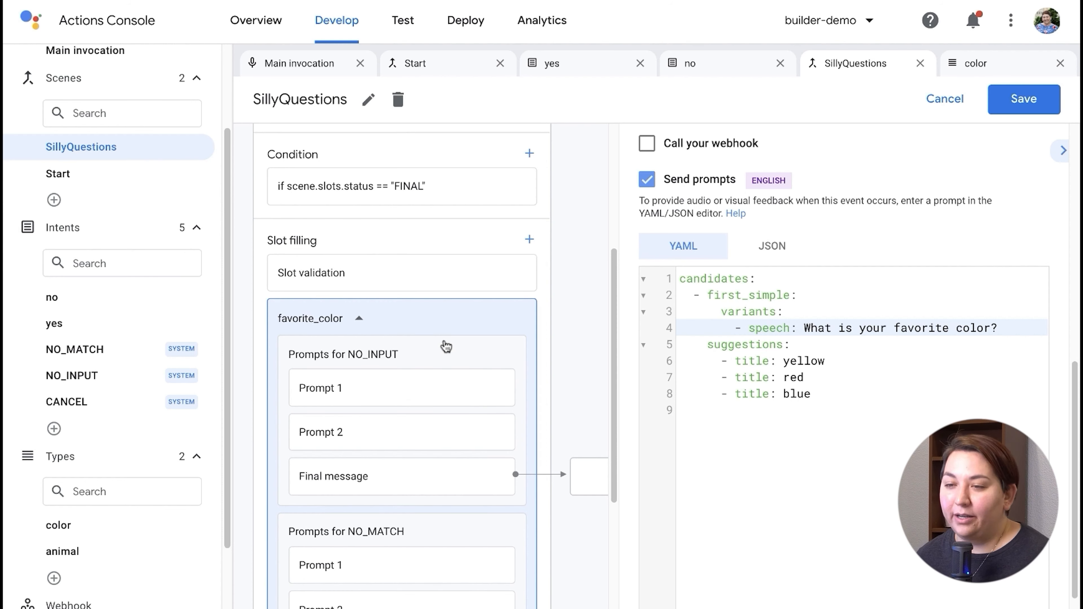
scroll(445, 346, up, 3)
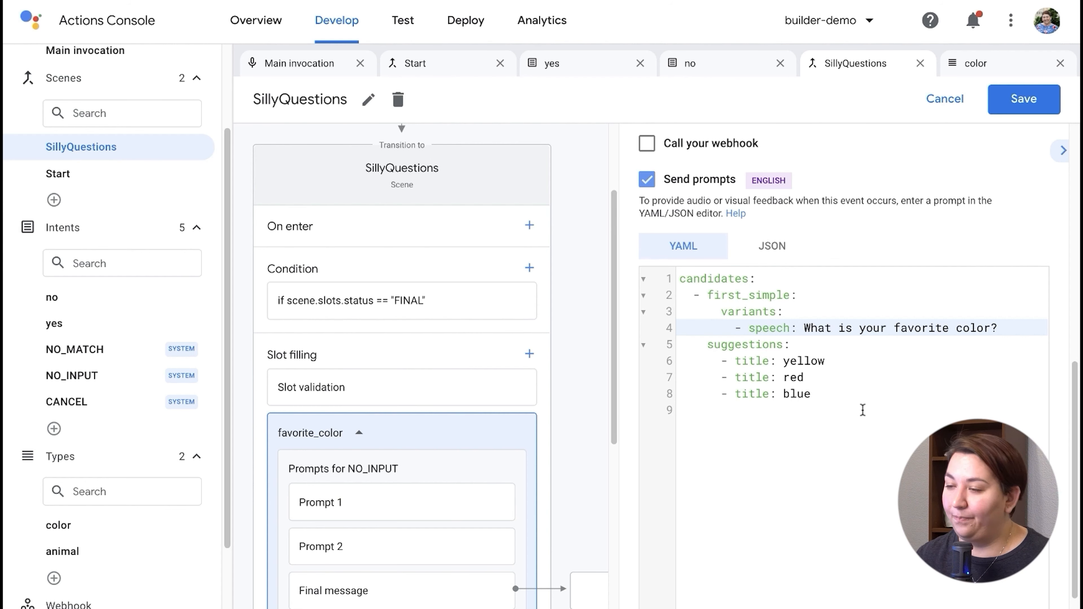
scroll(630, 236, down, 1)
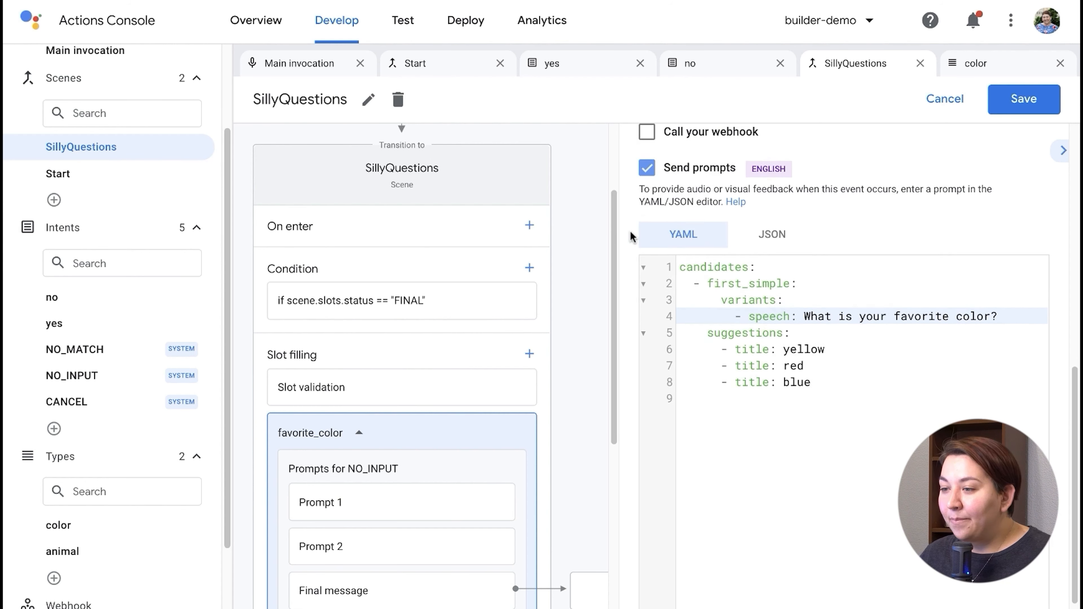
scroll(631, 236, down, 2)
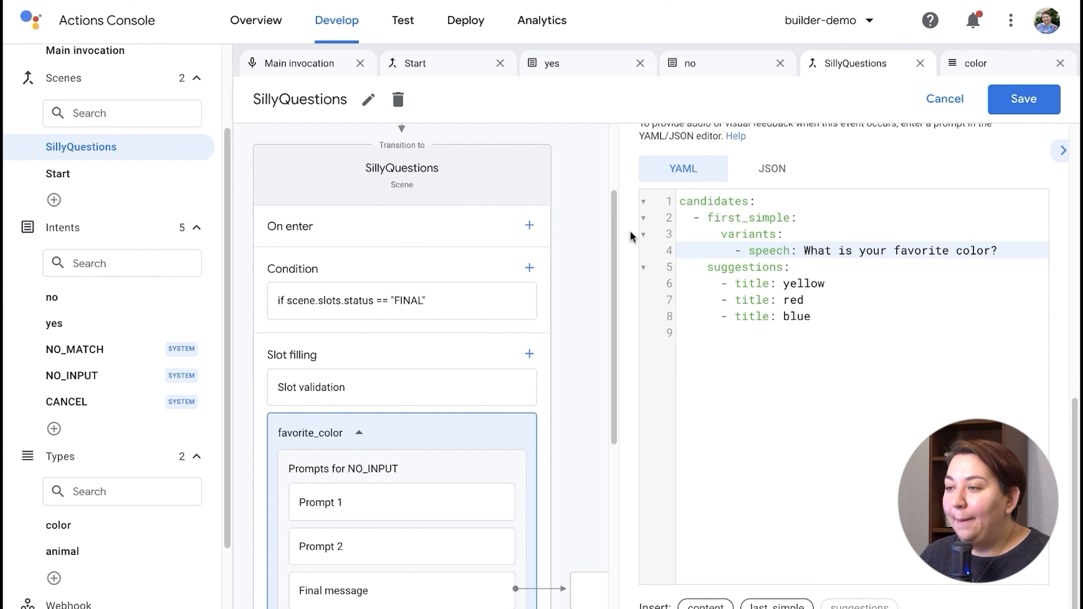
Examine the favorite_color slot's type and required setting, and the speech line of its YAML prompt
scroll(631, 237, up, 10)
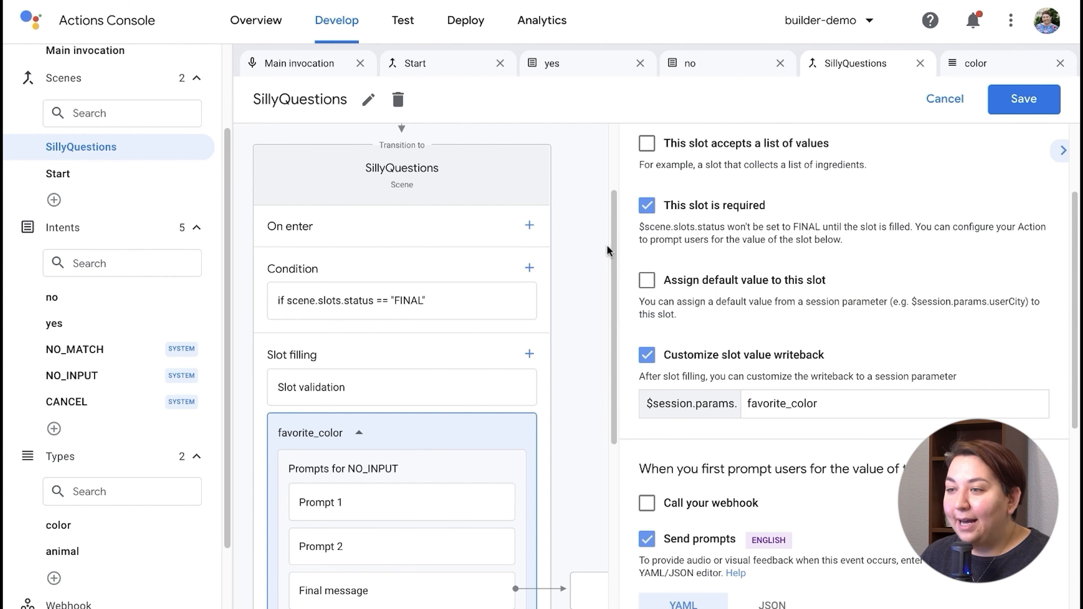
scroll(607, 244, up, 1)
scroll(622, 239, up, 3)
scroll(588, 358, down, 3)
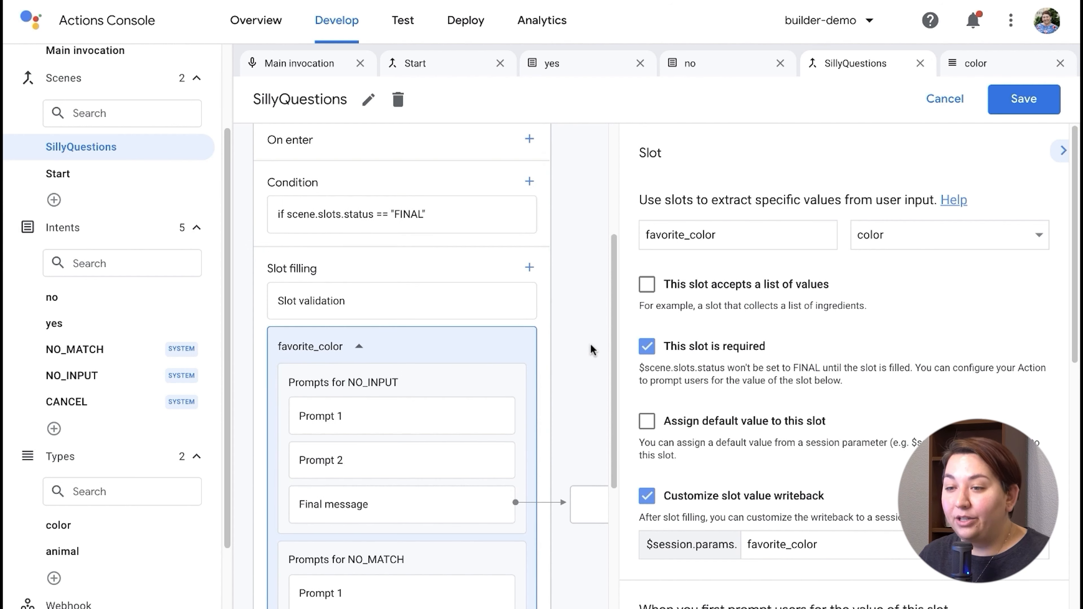
scroll(366, 348, down, 1)
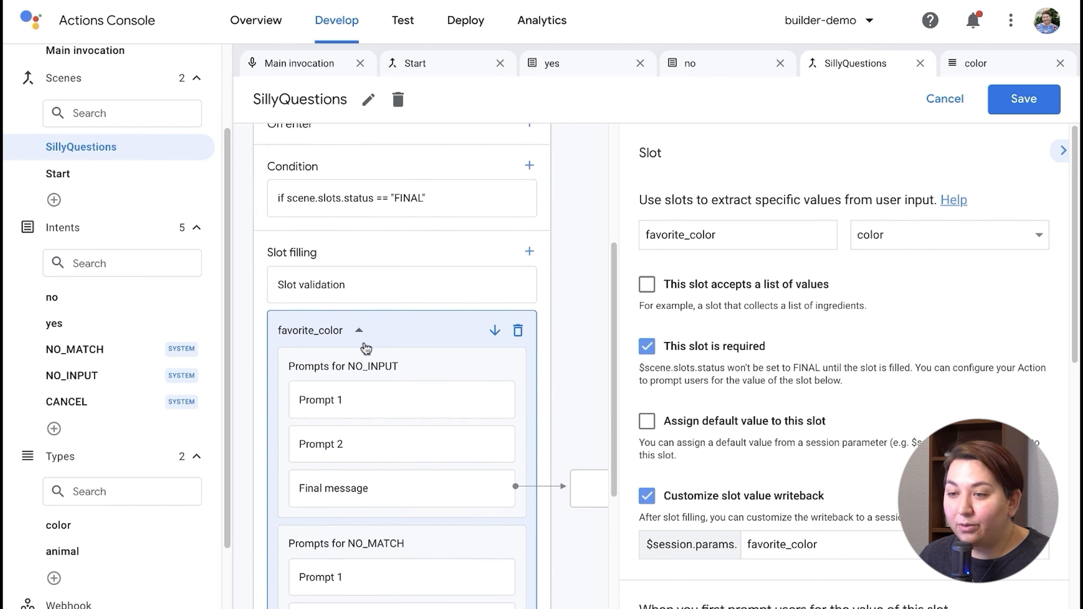
scroll(365, 349, down, 3)
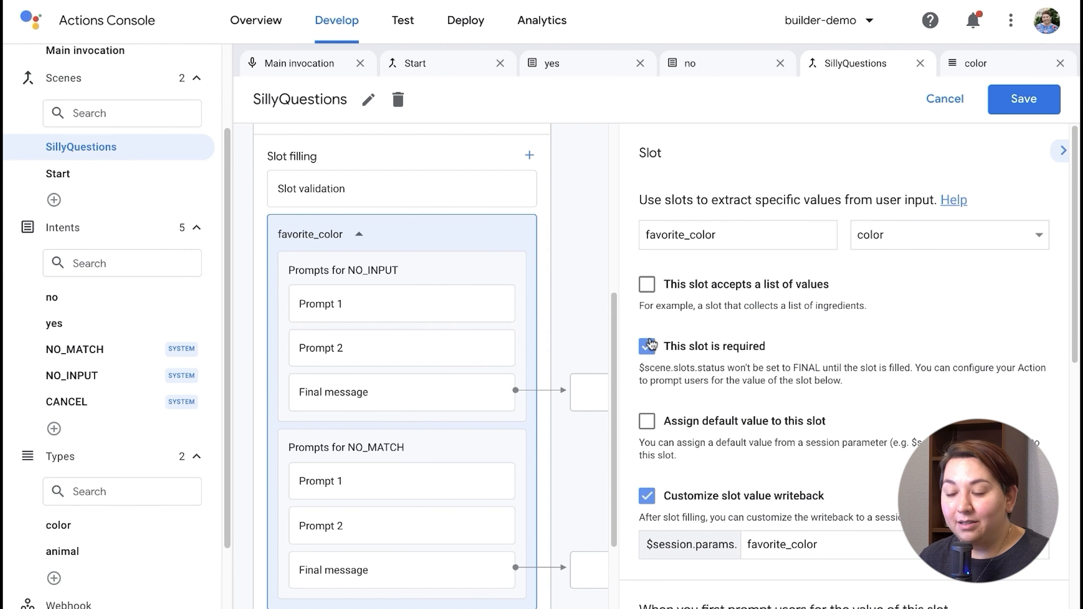
scroll(666, 466, down, 10)
drag(810, 319, 1000, 319)
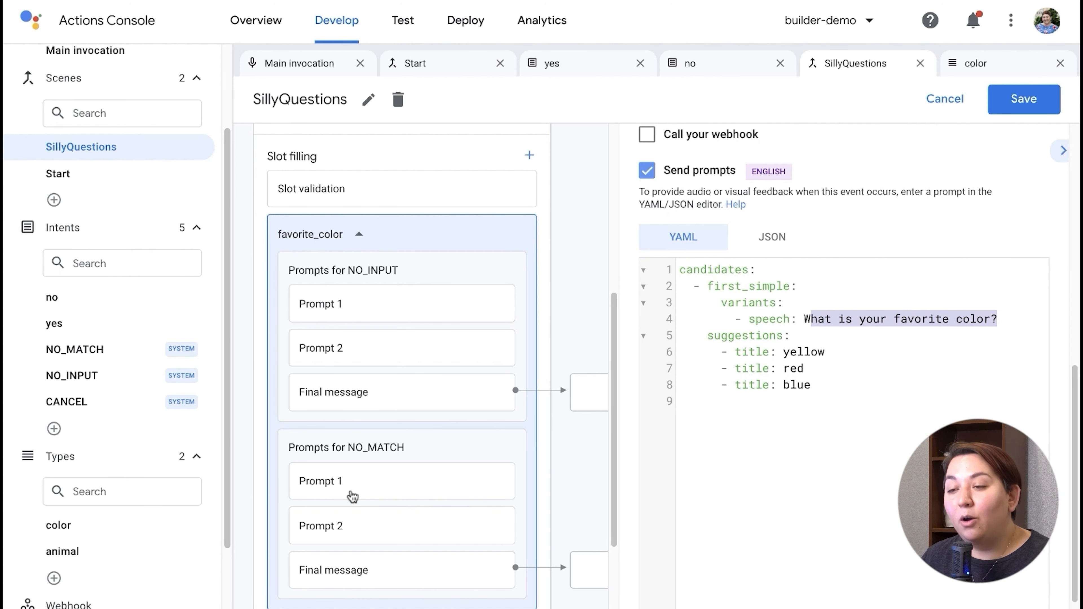
Try overwriting prompt 1 of the favorite_color slot's NO_MATCH prompts with a sent prompt, and clear the override
click(352, 496)
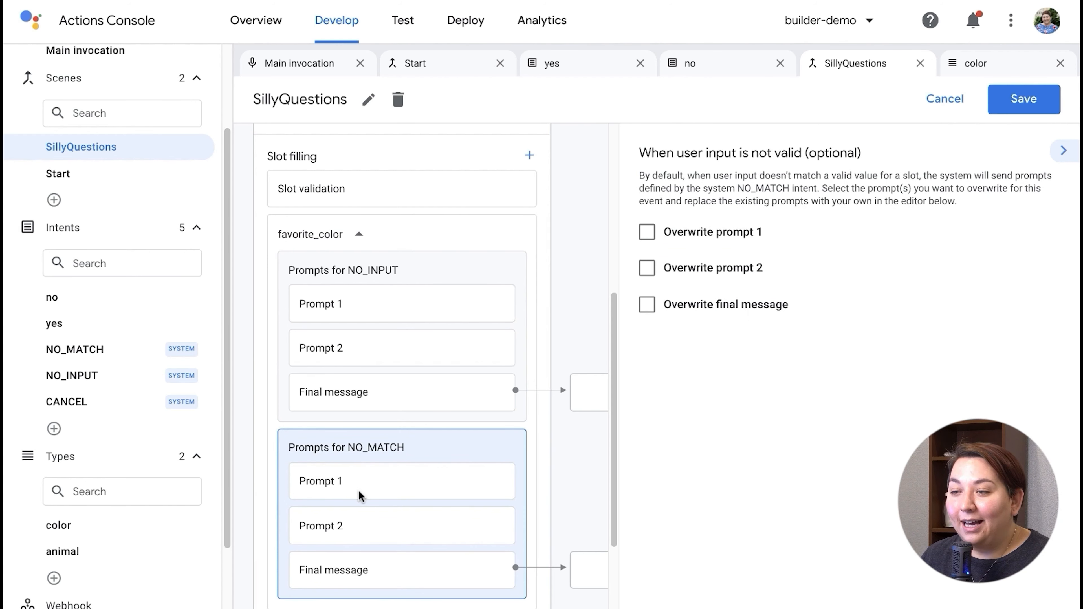
click(682, 234)
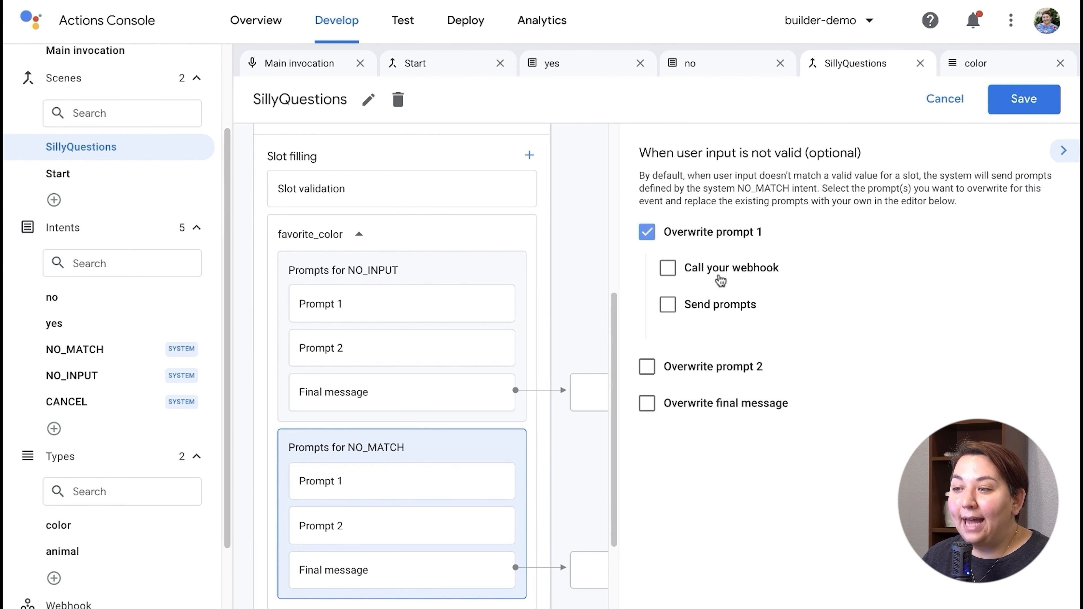
click(712, 318)
drag(829, 486, 786, 466)
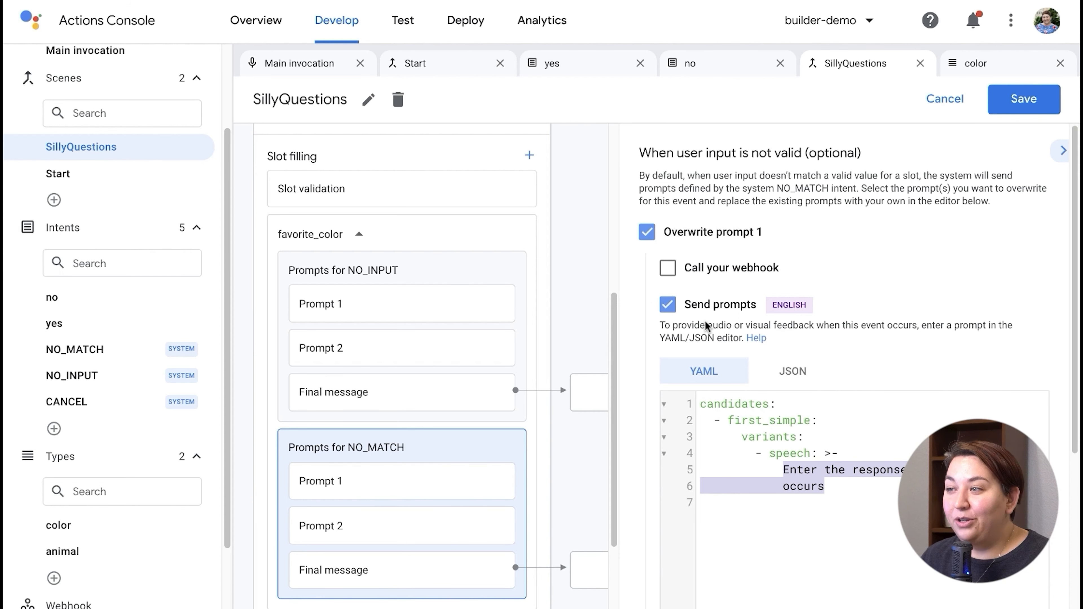
click(645, 231)
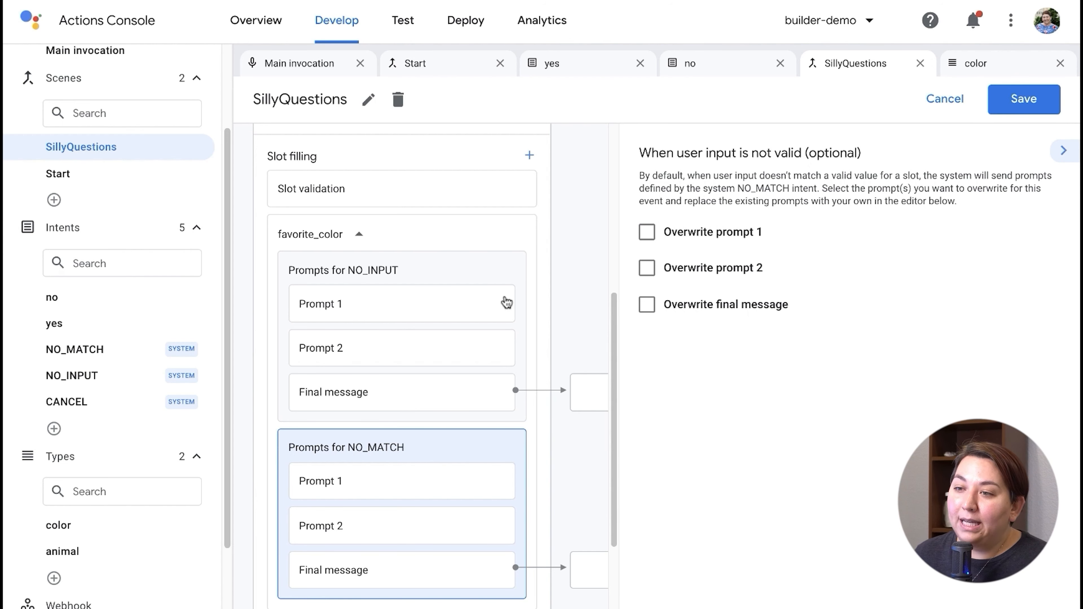
Return to the favorite_color slot's settings, examine the suggestions in its YAML prompt, and collapse the slot's details
mouse_move(375, 237)
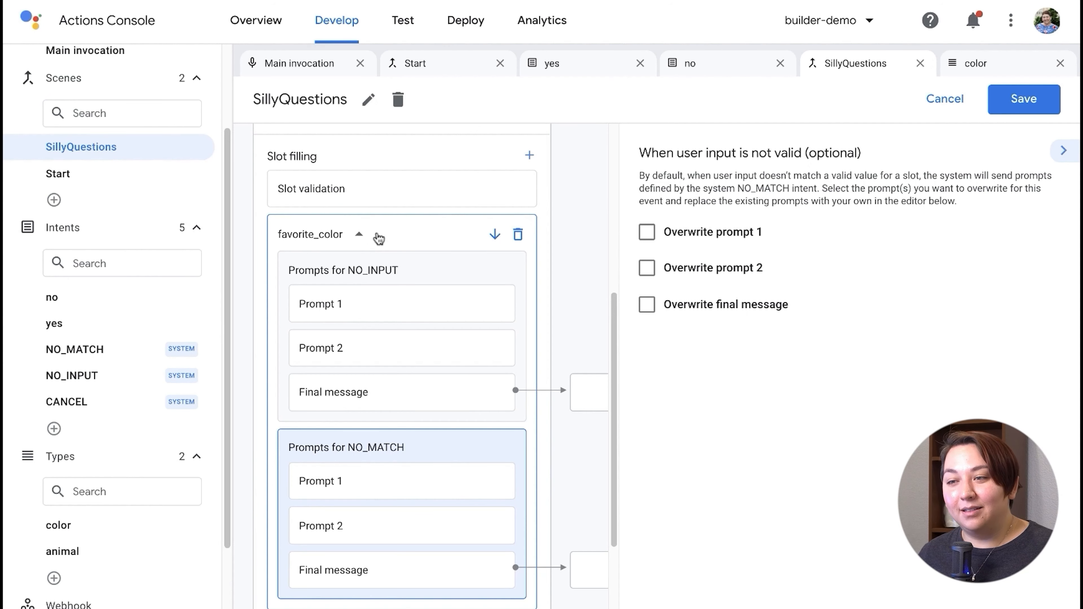
click(376, 235)
scroll(784, 300, down, 10)
scroll(724, 300, up, 3)
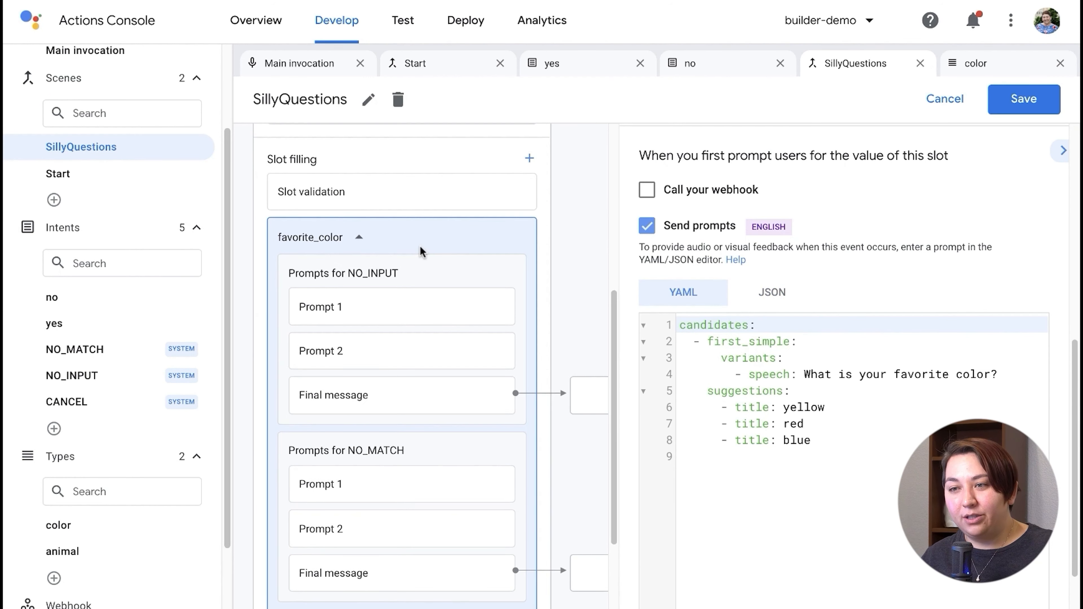
drag(721, 343, 823, 442)
click(823, 443)
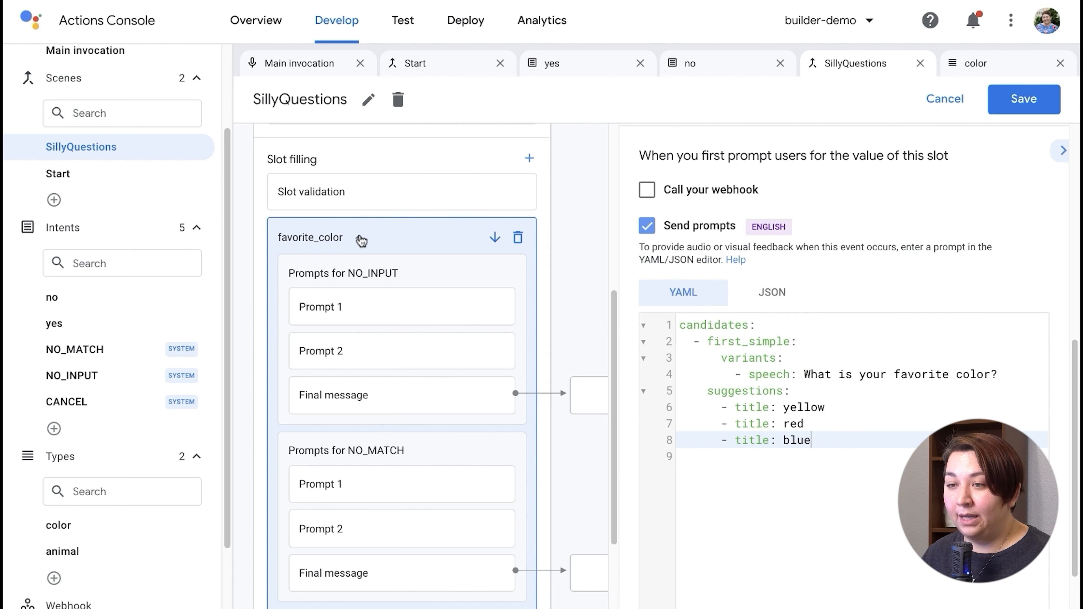
click(361, 241)
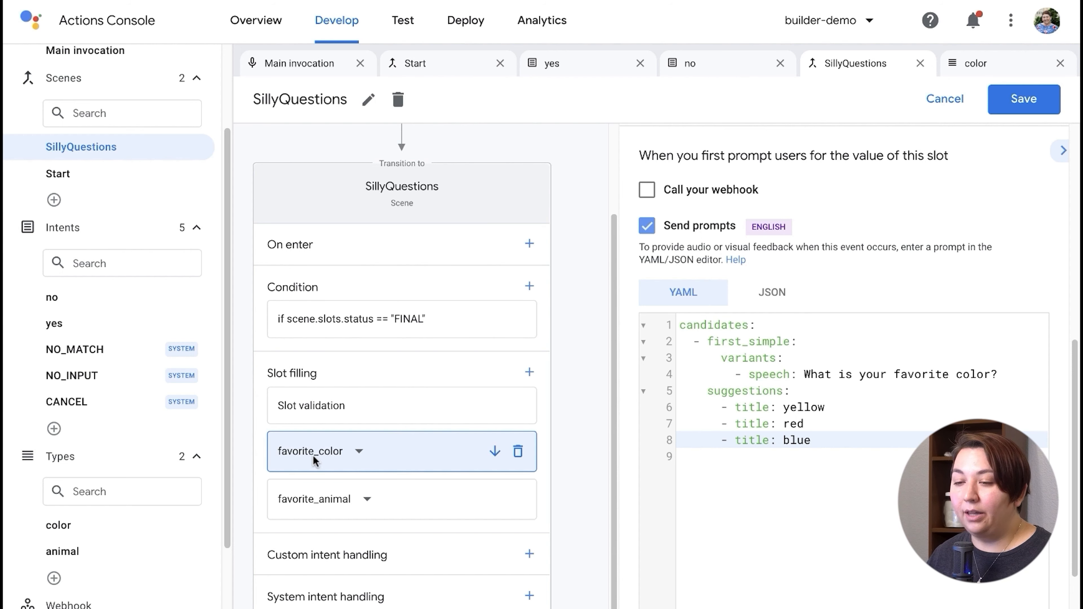
Open and expand the favorite_animal slot, examining its name and available types while keeping the custom type animal
click(411, 507)
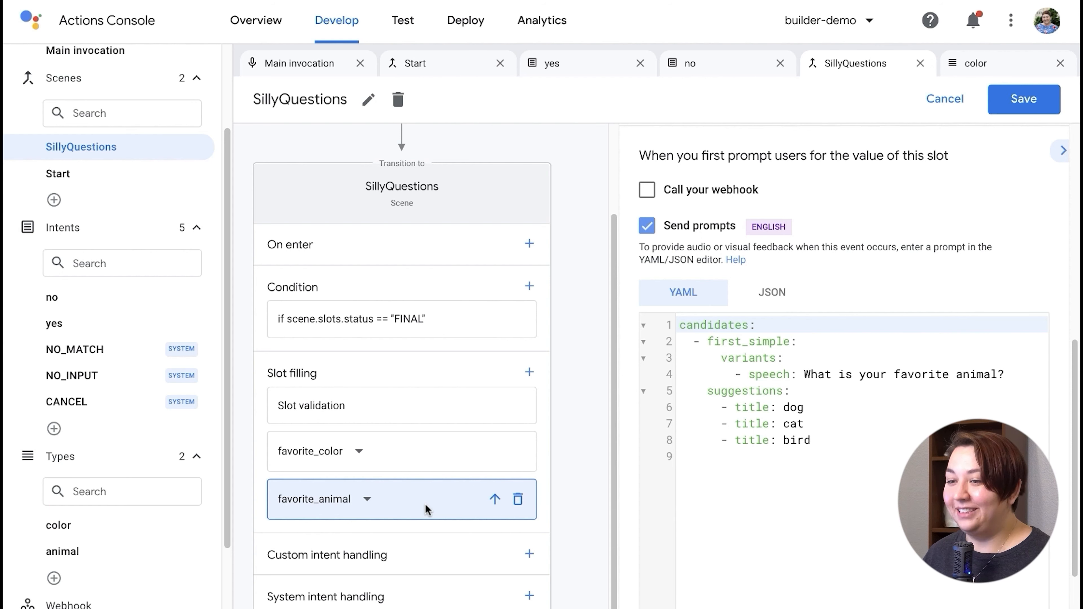
click(367, 500)
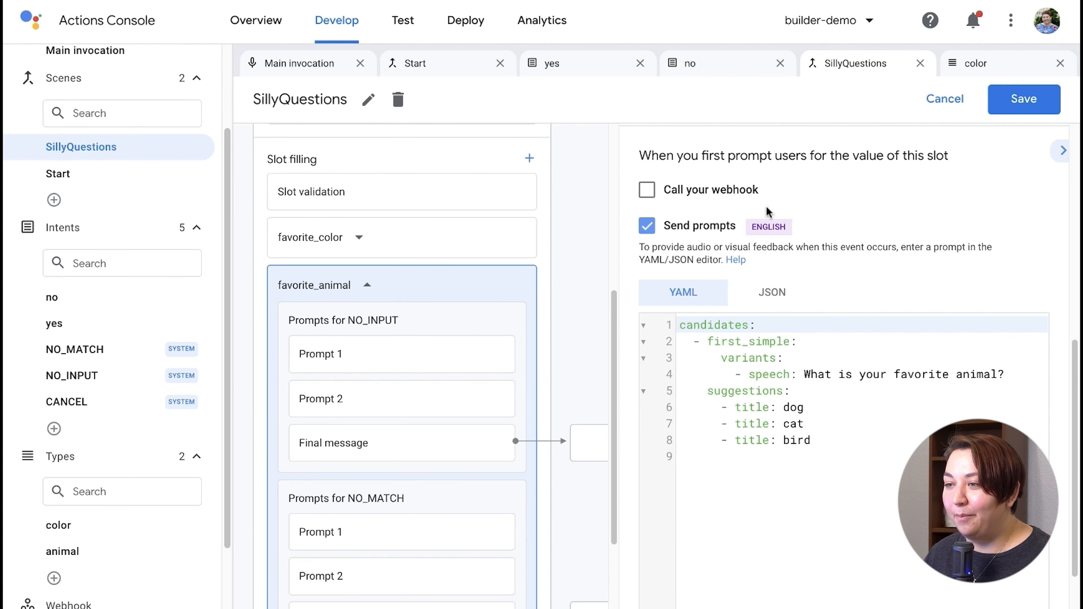
scroll(766, 212, up, 10)
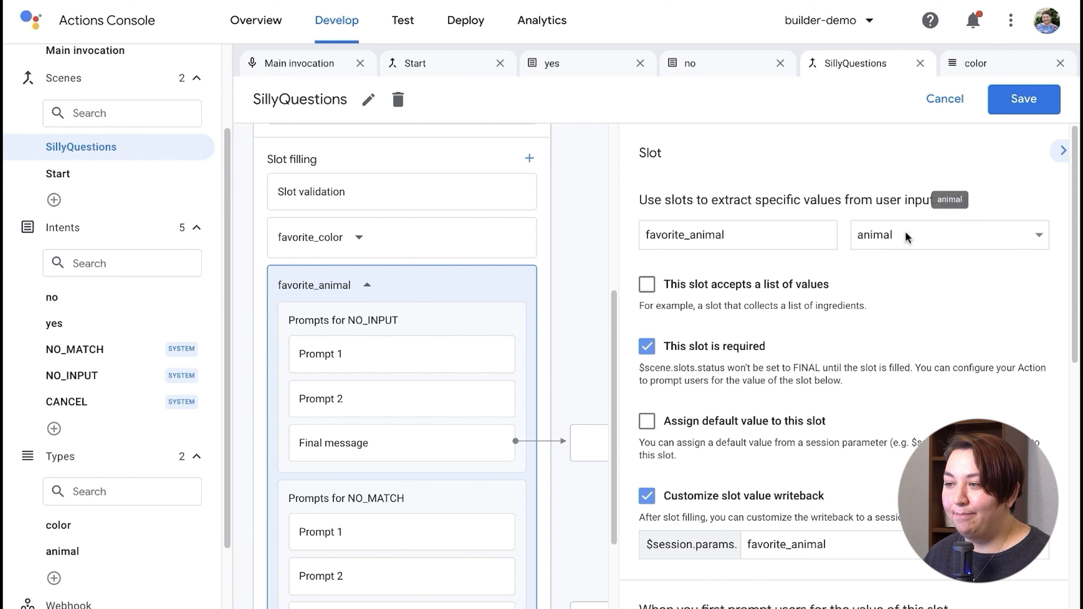
click(907, 237)
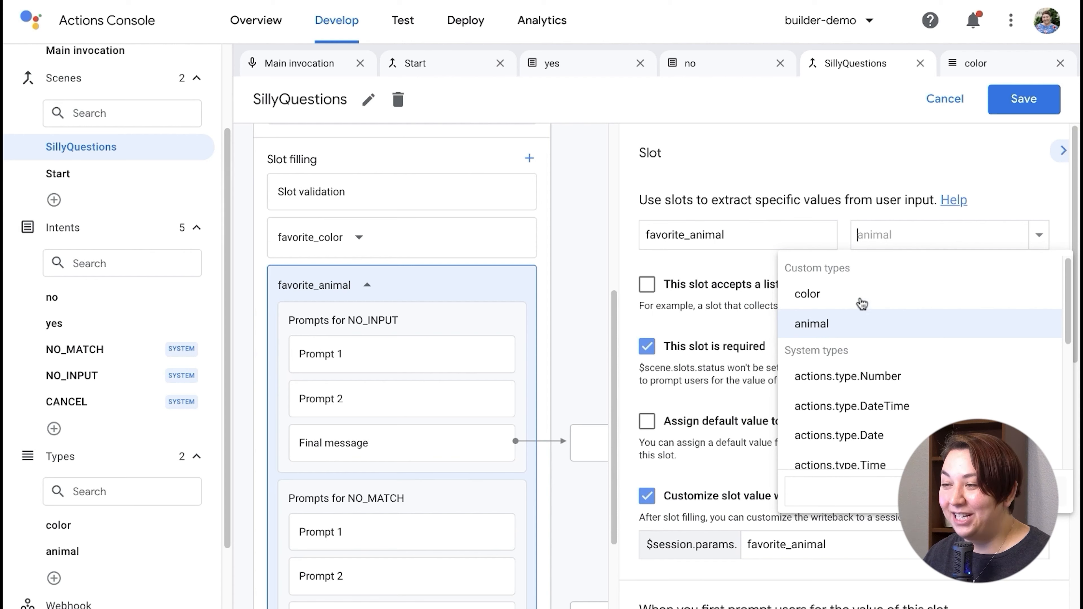
click(895, 244)
double_click(706, 230)
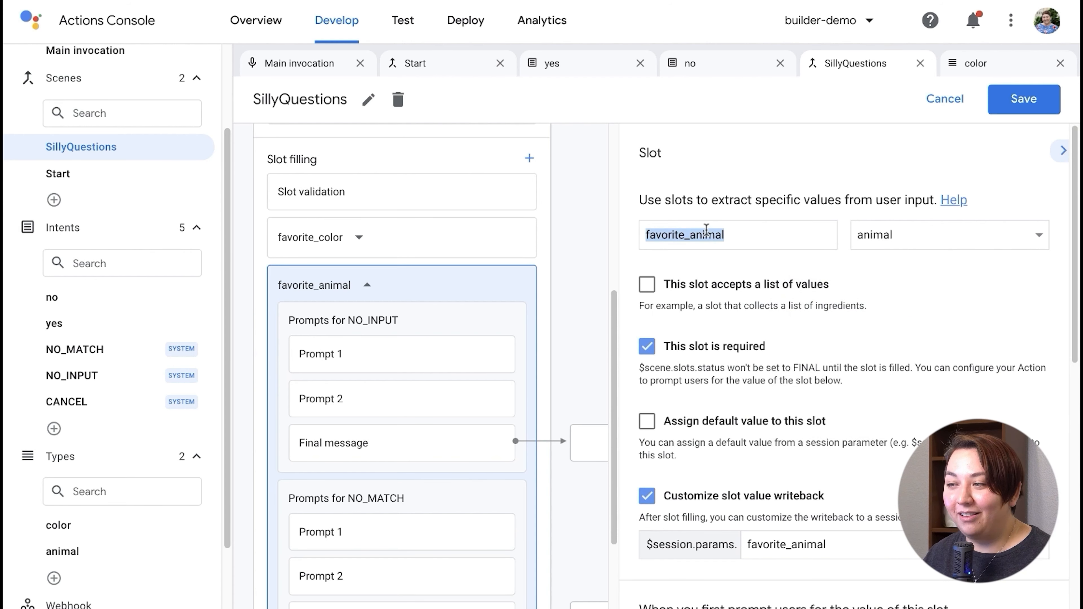
click(695, 234)
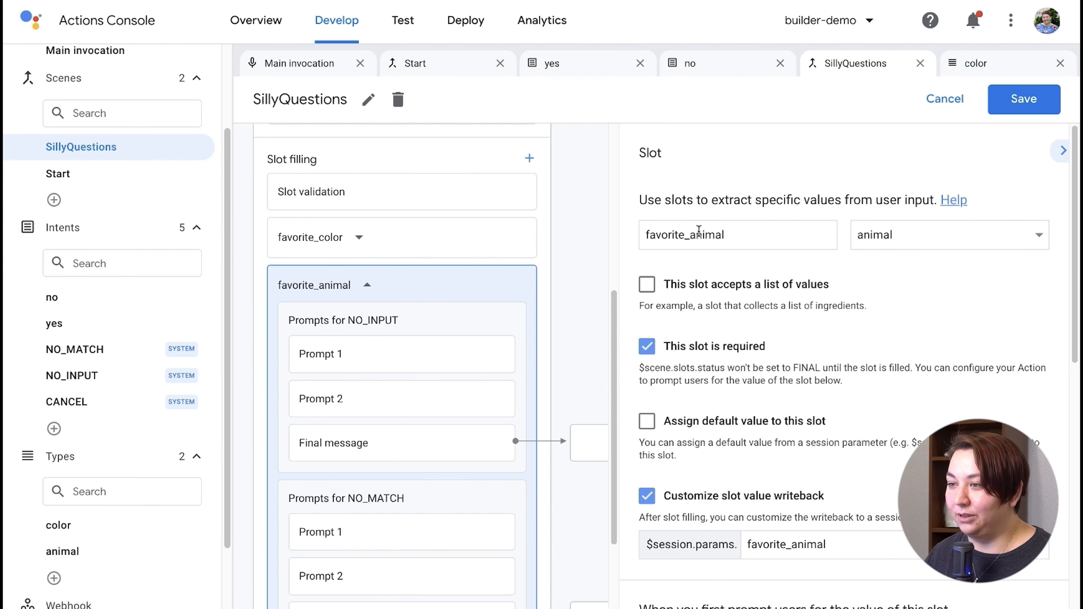
Examine the favorite_animal slot's required and writeback settings and its YAML prompt's speech and suggestions, and collapse the slot's details
scroll(698, 234, down, 4)
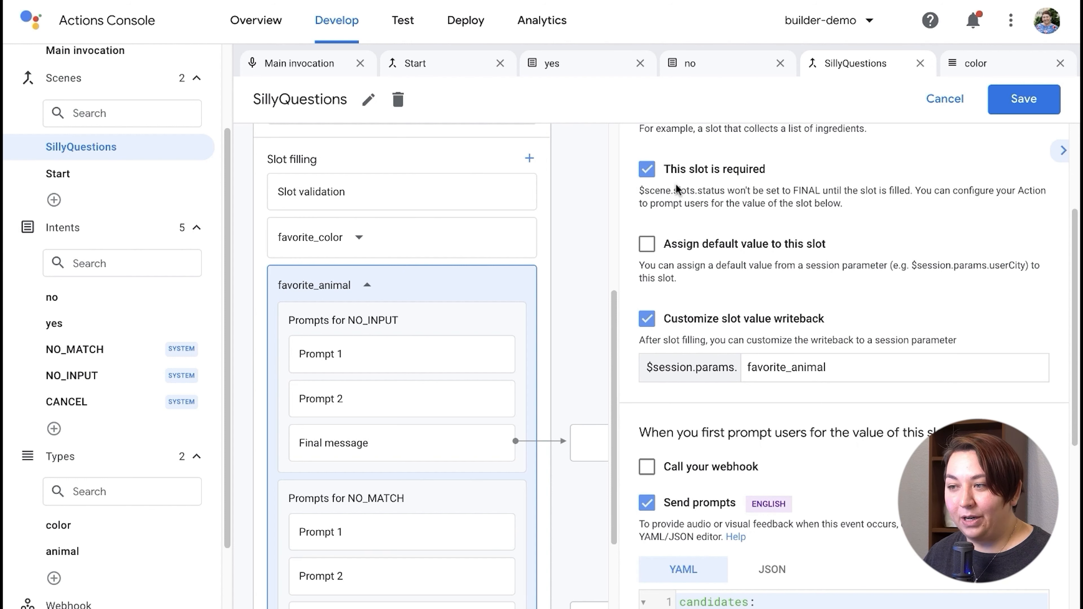
scroll(672, 282, down, 6)
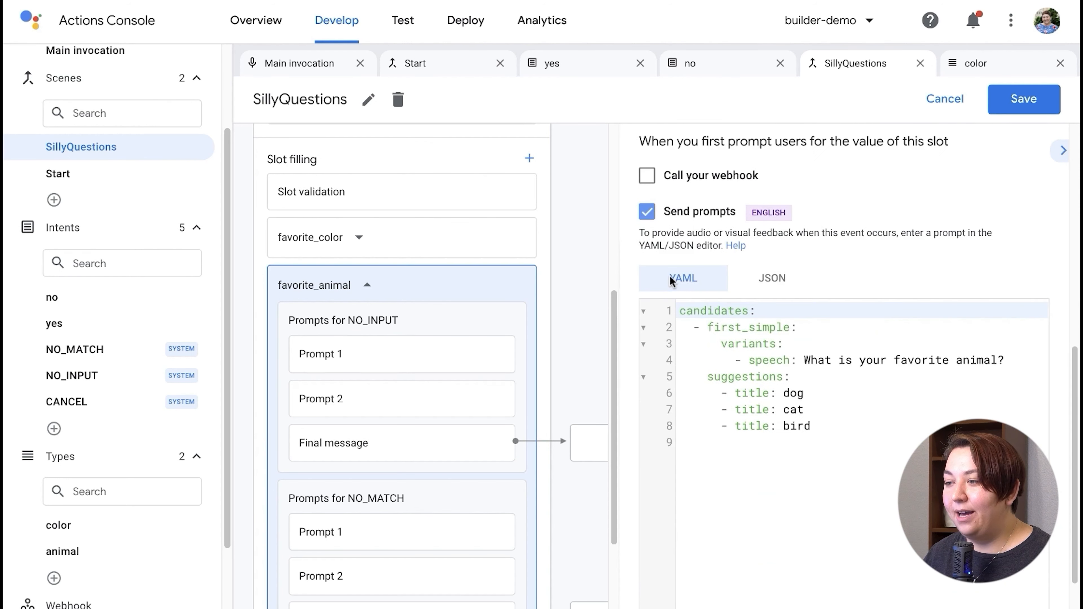
drag(703, 327, 1014, 362)
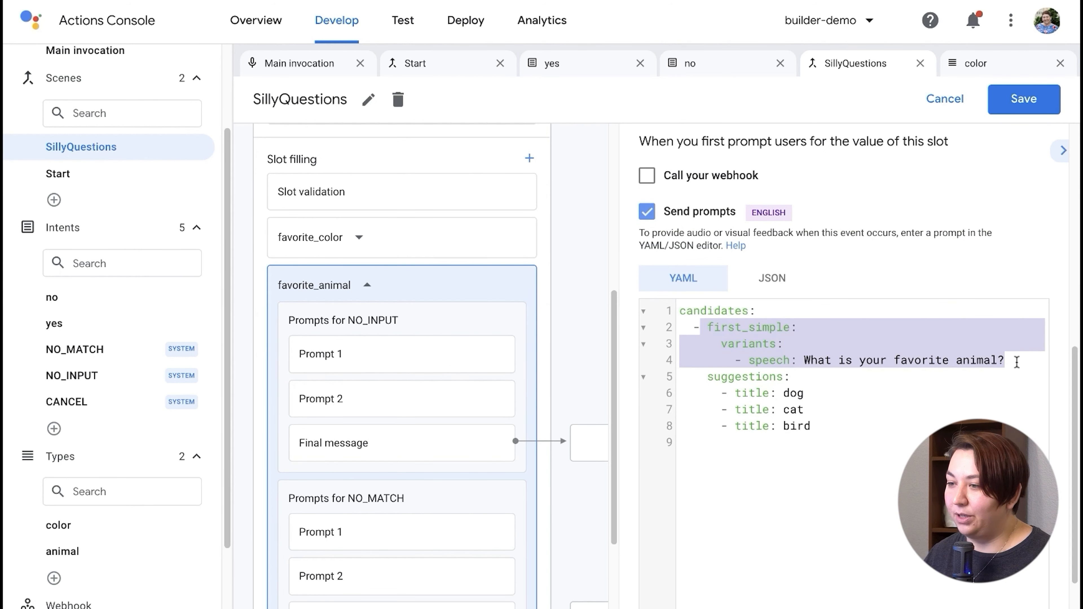
drag(813, 425, 681, 377)
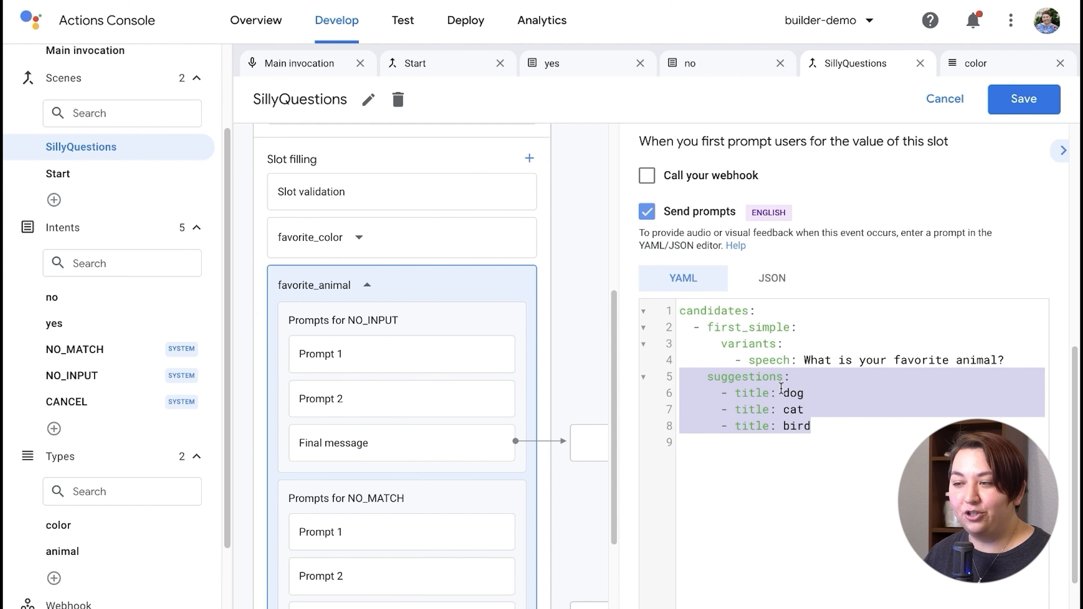
scroll(811, 386, down, 1)
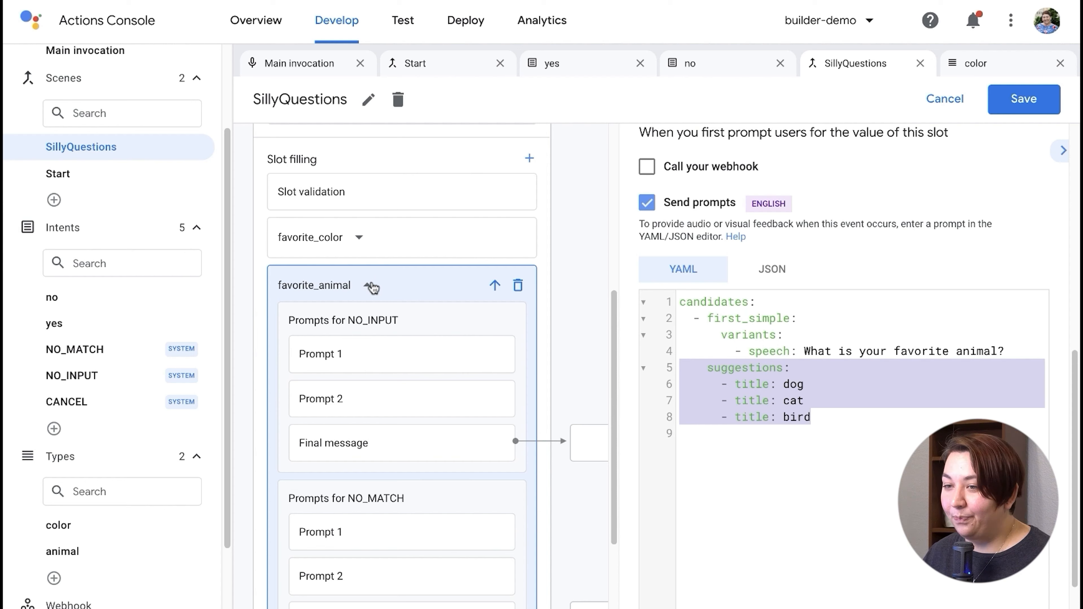
click(375, 285)
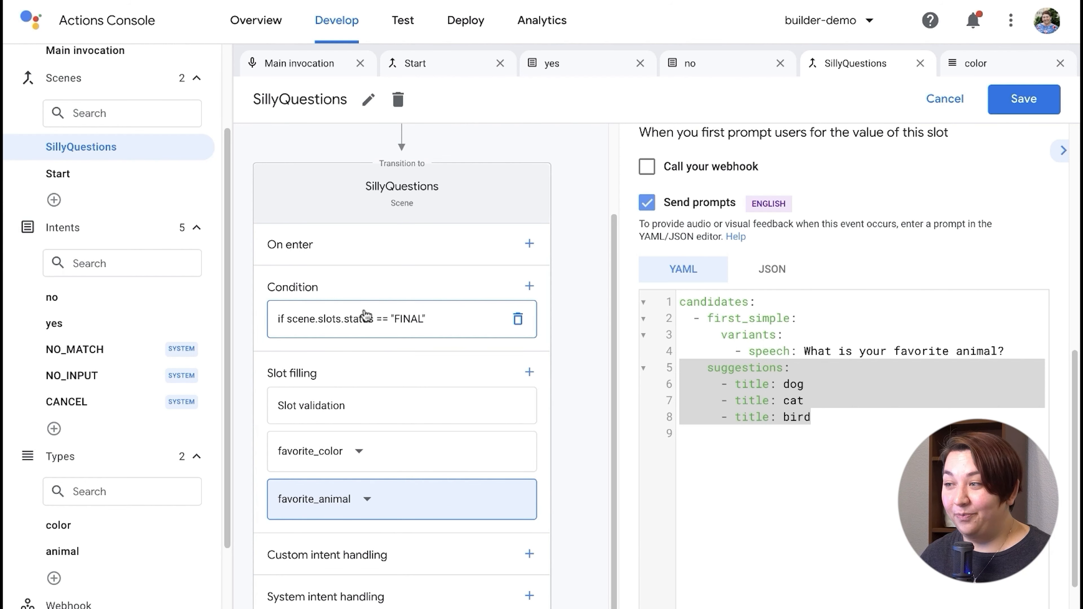
Open the scene.slots.status == "FINAL" condition and examine the prompt sent when it is met, including its SSML speak tag
click(1062, 151)
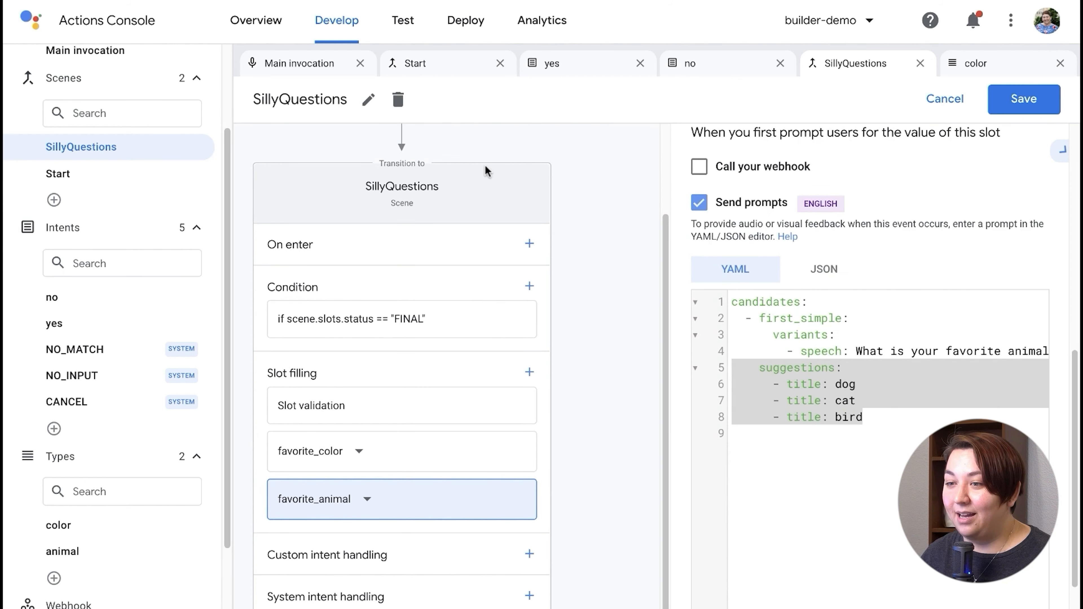
click(369, 321)
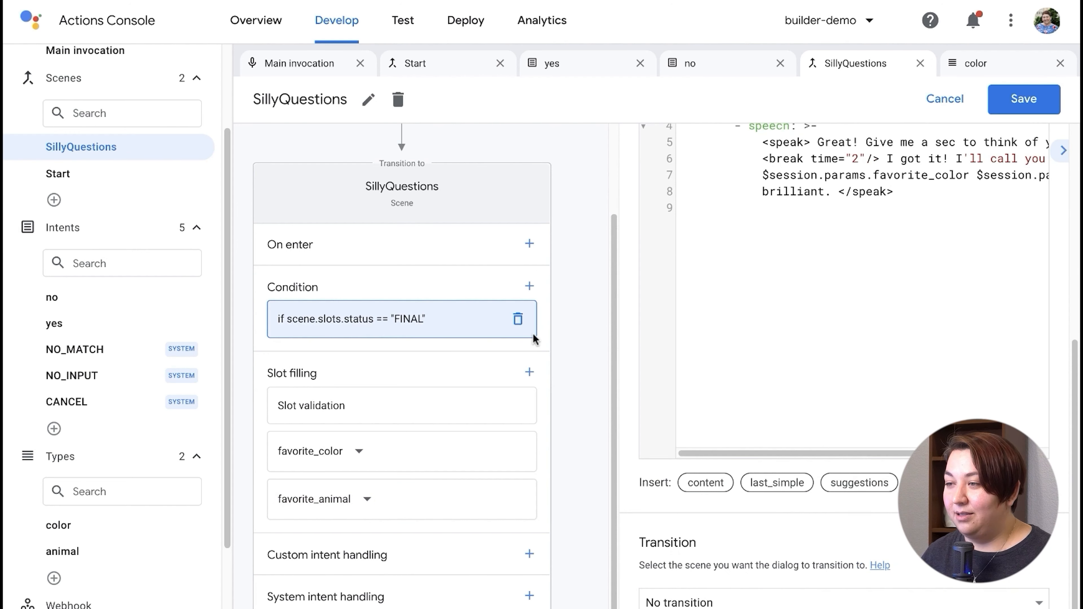
drag(842, 192, 692, 196)
click(632, 272)
scroll(632, 272, down, 2)
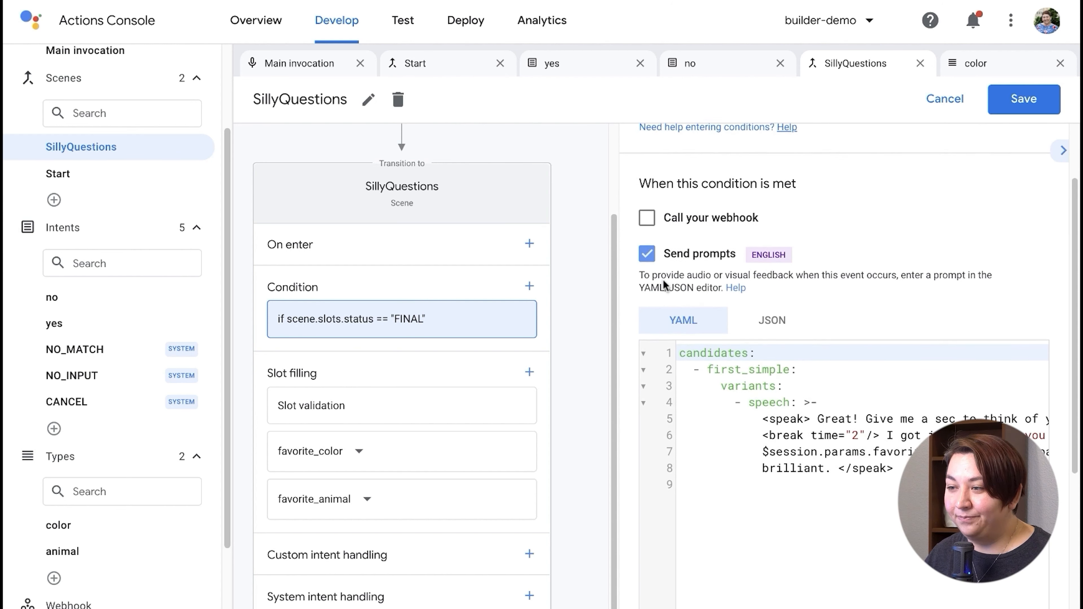
scroll(674, 281, down, 2)
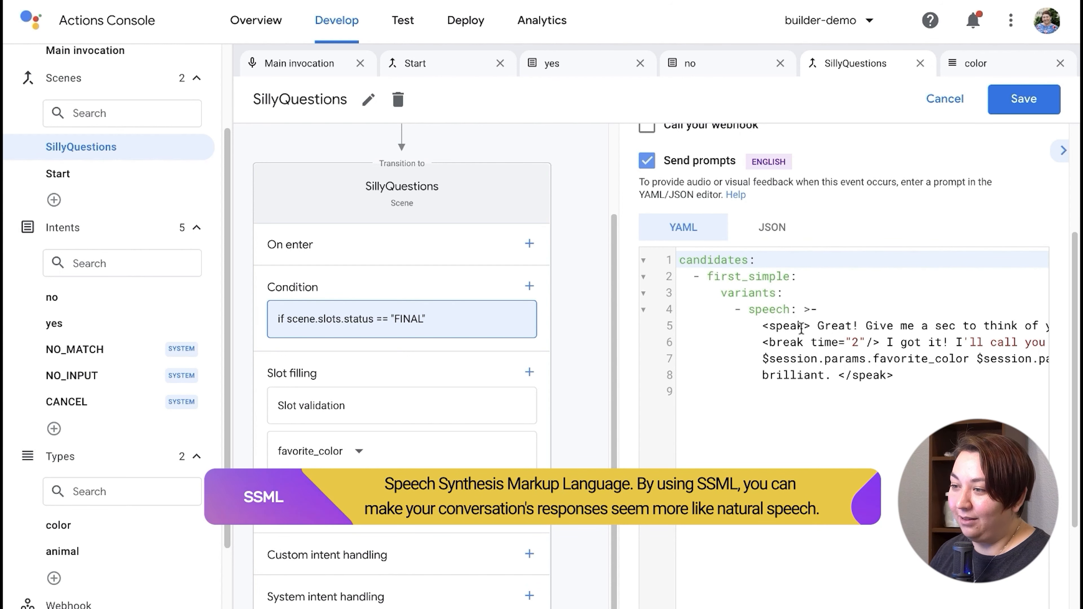
click(799, 326)
drag(799, 327, 770, 327)
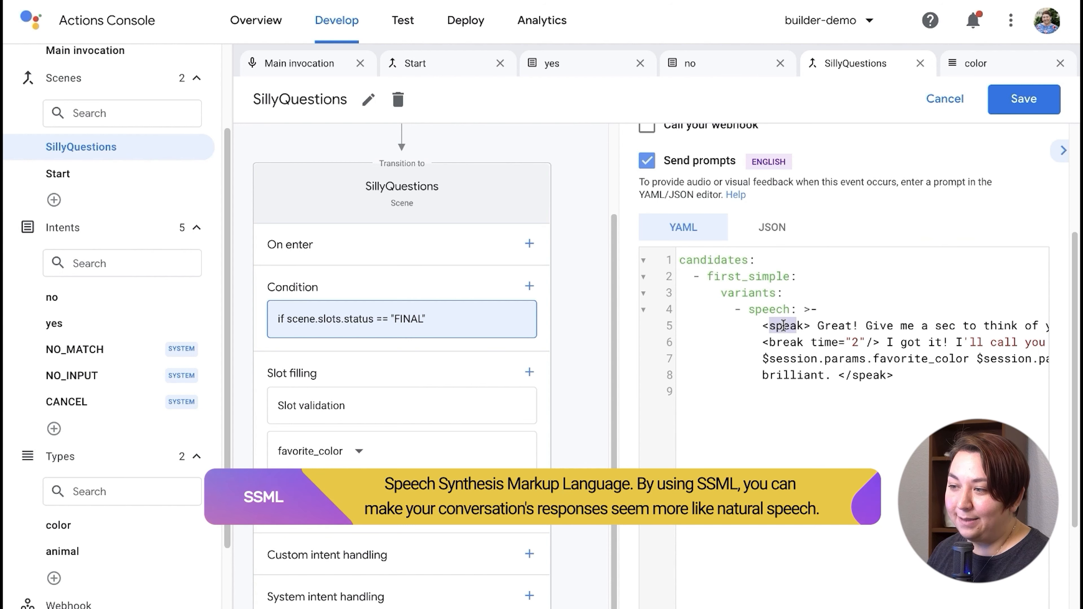
Examine the SSML markup in the condition's prompt, including the opening and closing speak tags and the break tag's time value
click(783, 327)
drag(893, 375, 838, 376)
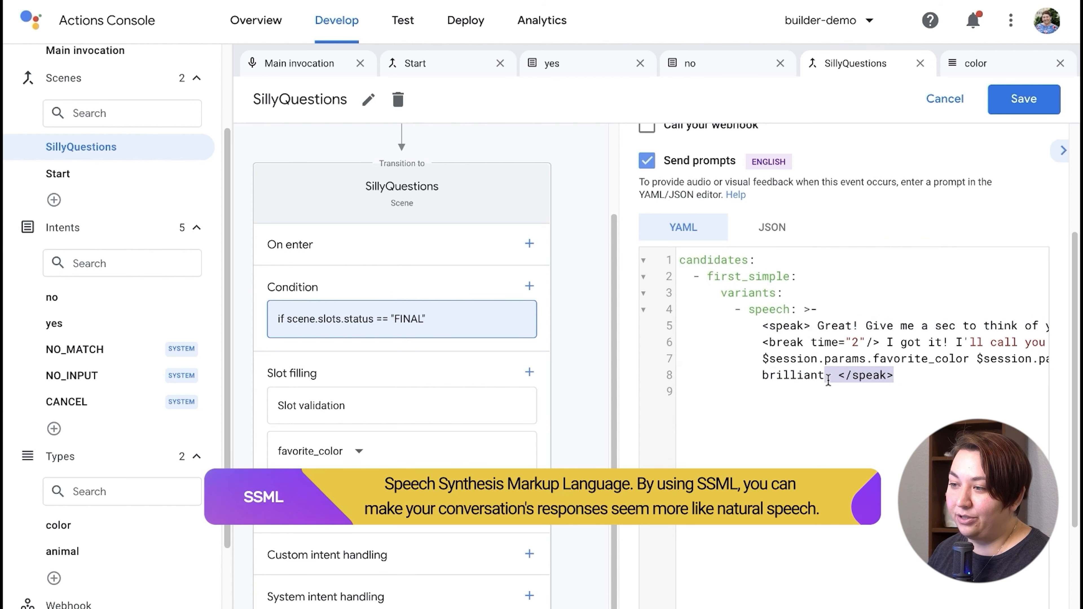
key(Down)
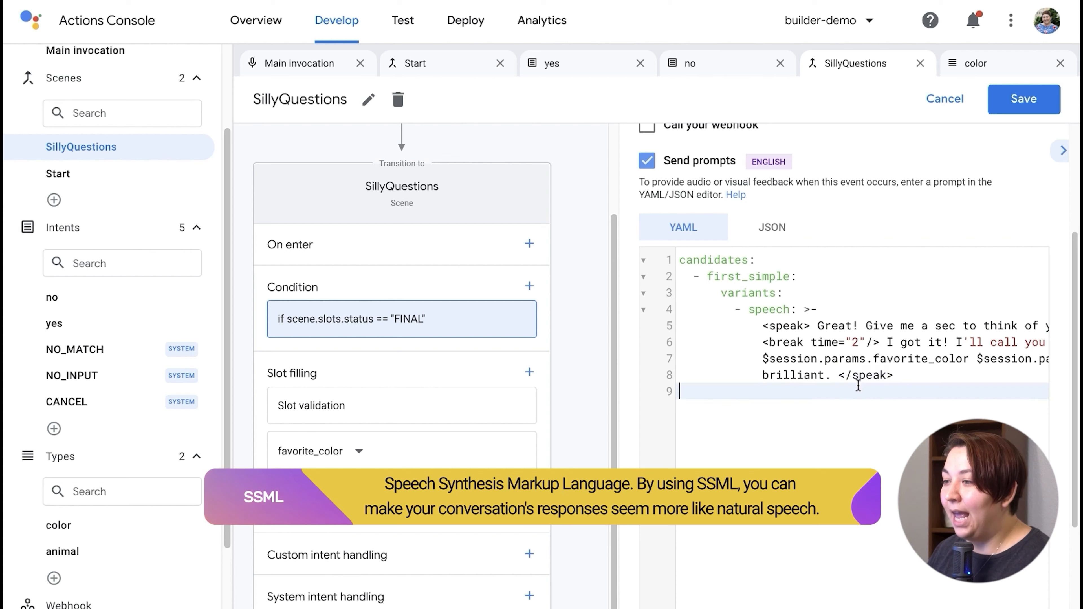
drag(762, 342, 878, 340)
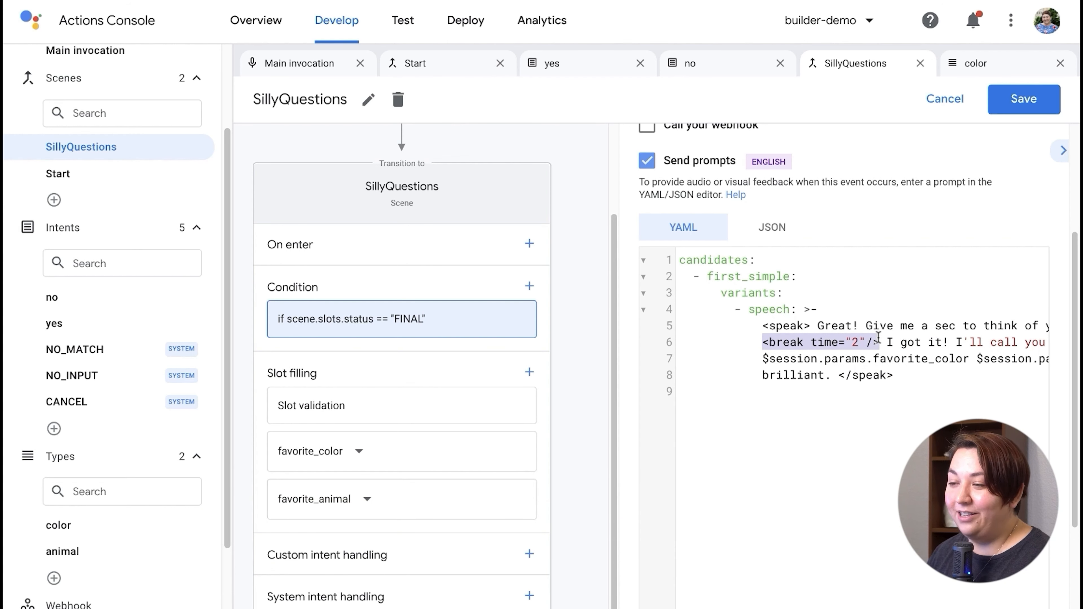
drag(812, 328, 764, 329)
drag(690, 342, 824, 345)
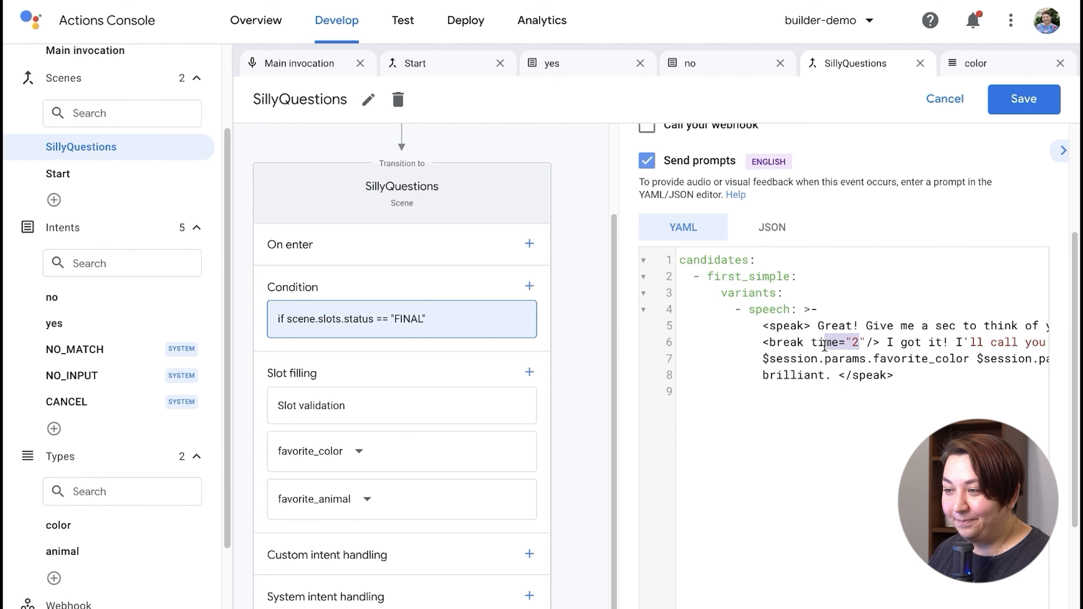
click(897, 340)
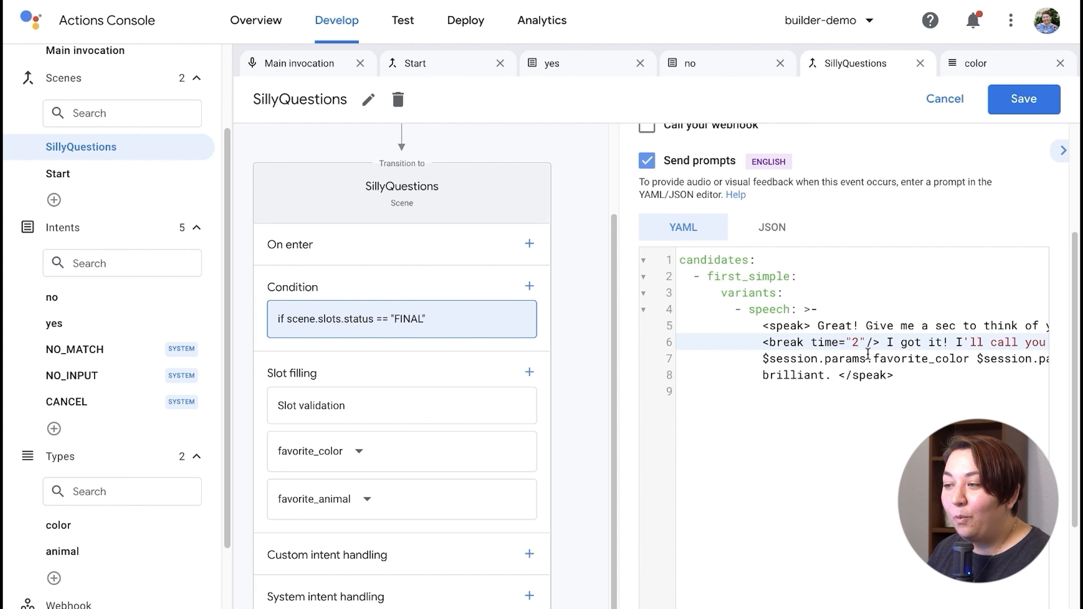
Examine how the prompt's speech inserts $session.params.favorite_color and $session.params.favorite_animal, through to the end of the sentence
drag(762, 358, 969, 359)
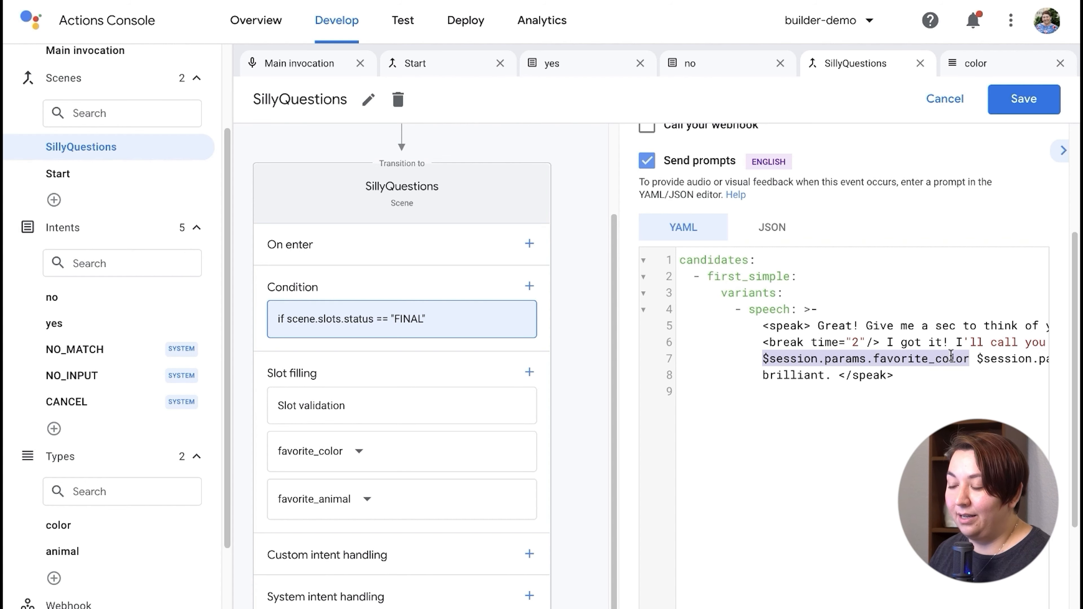
click(980, 358)
drag(980, 358, 1020, 351)
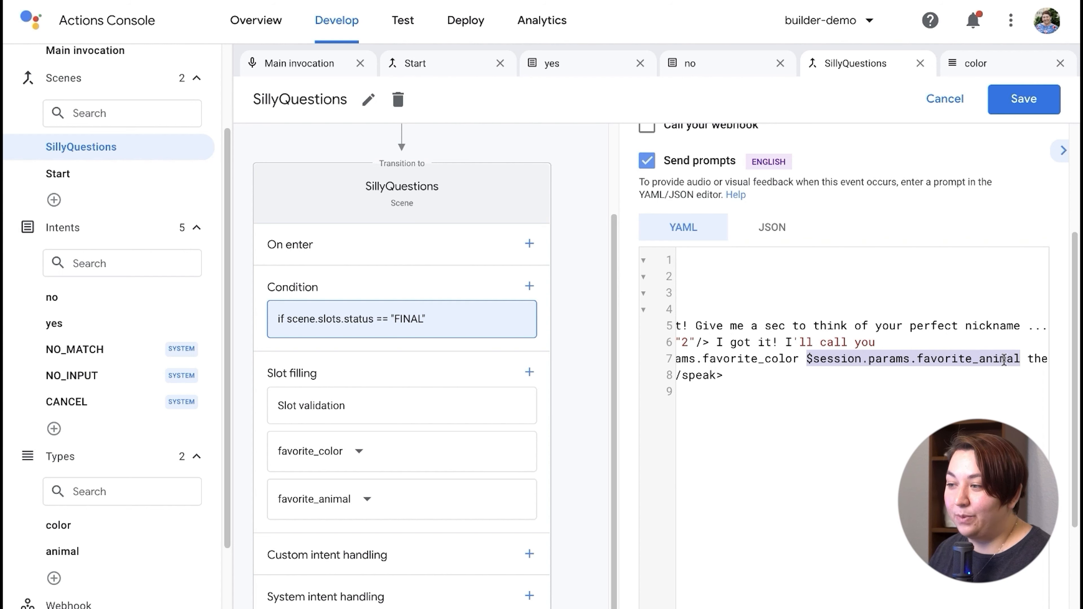
drag(1026, 359, 831, 376)
click(831, 376)
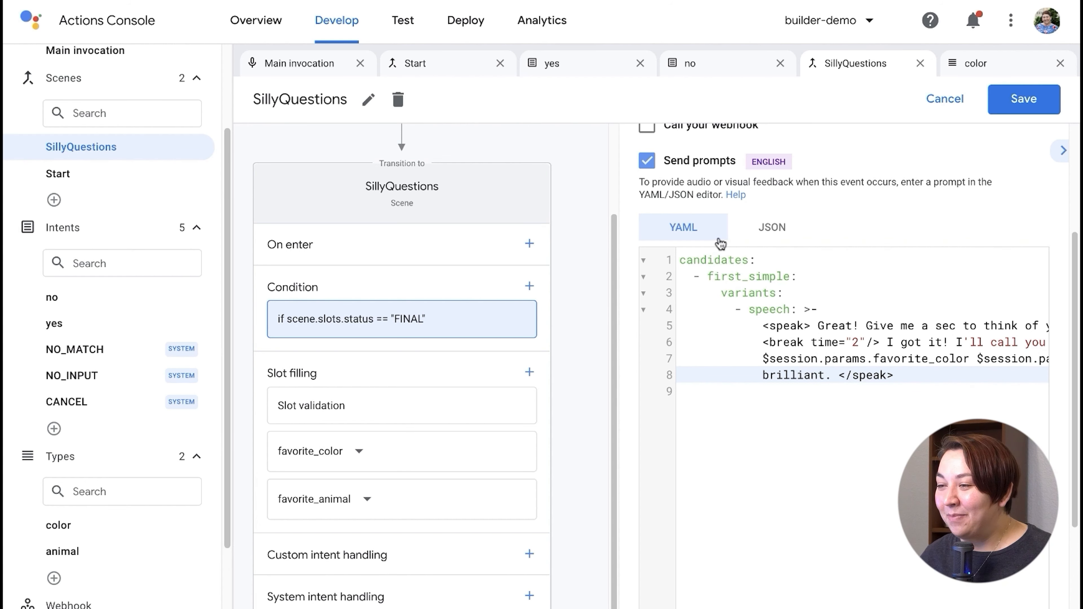
Review the FINAL condition's expression, its complete speech prompt and its transition setting
scroll(755, 334, down, 2)
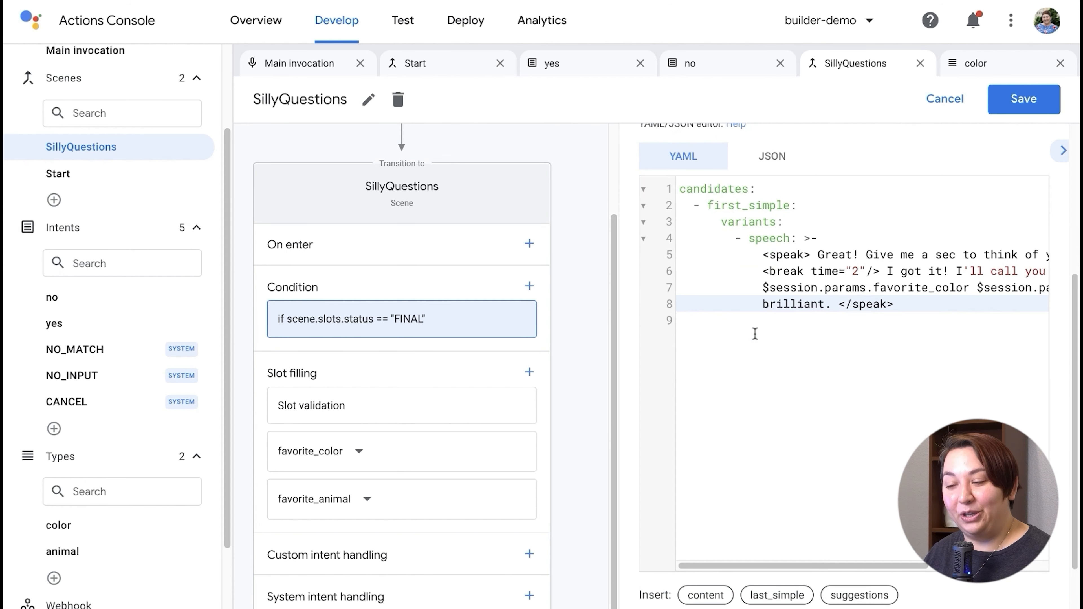
scroll(629, 336, down, 3)
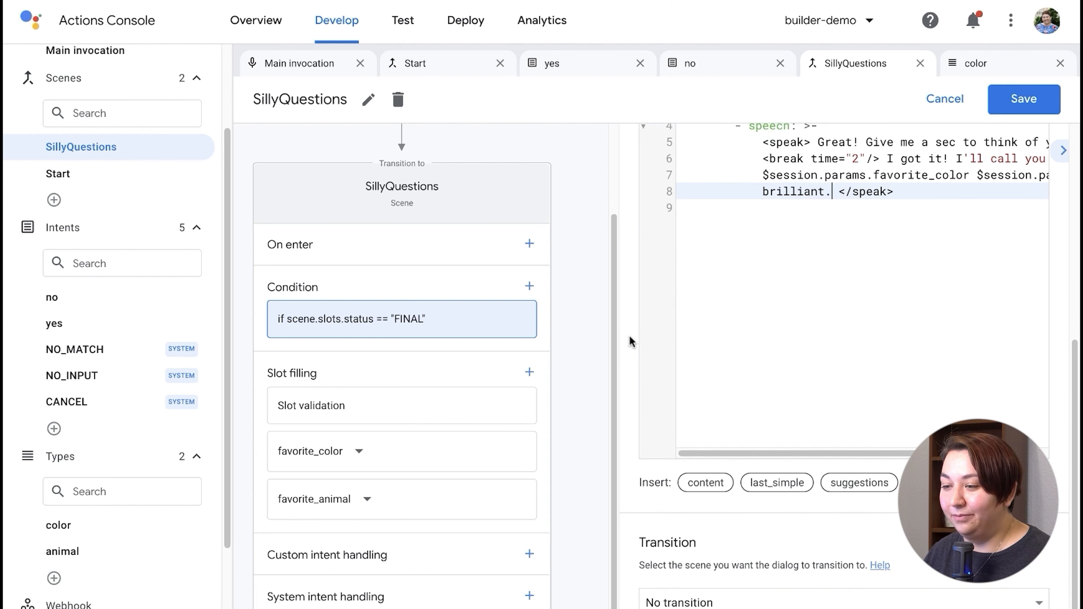
scroll(630, 336, up, 9)
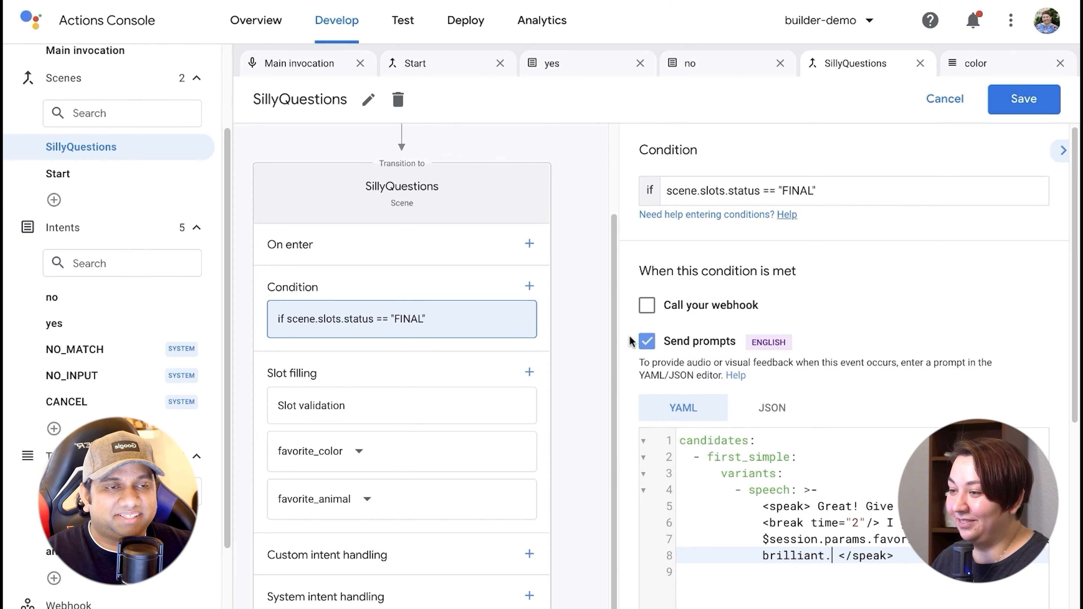
scroll(630, 341, down, 3)
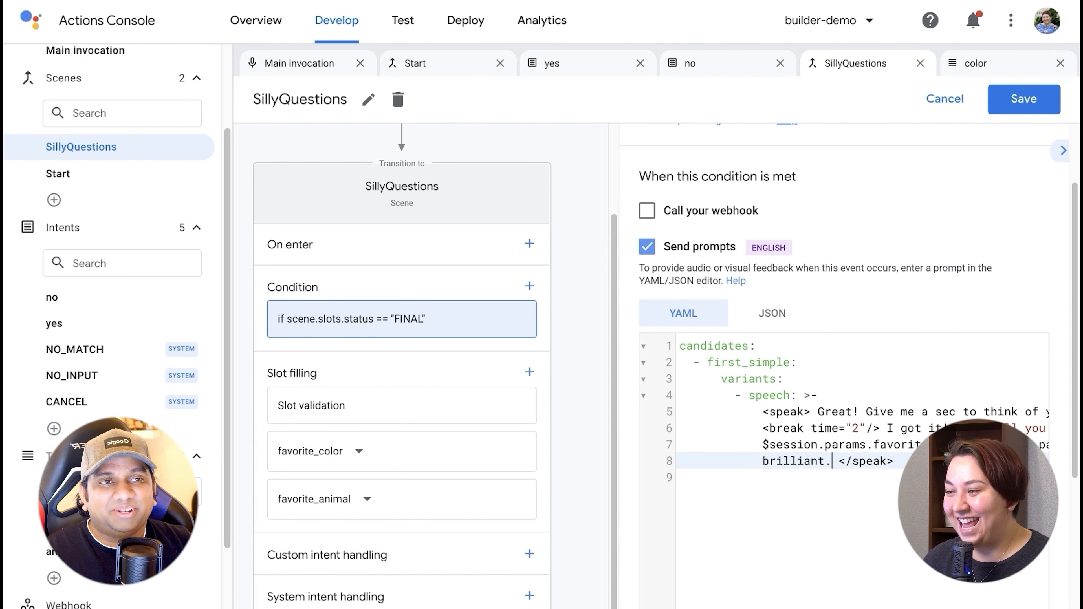
key(End)
scroll(815, 351, down, 1)
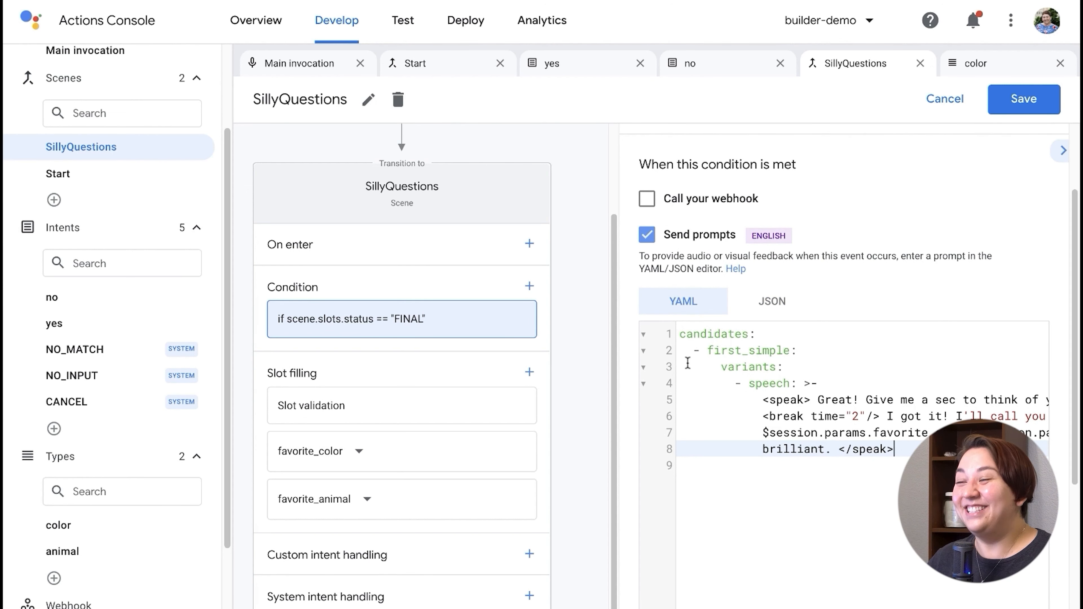
drag(748, 399, 897, 445)
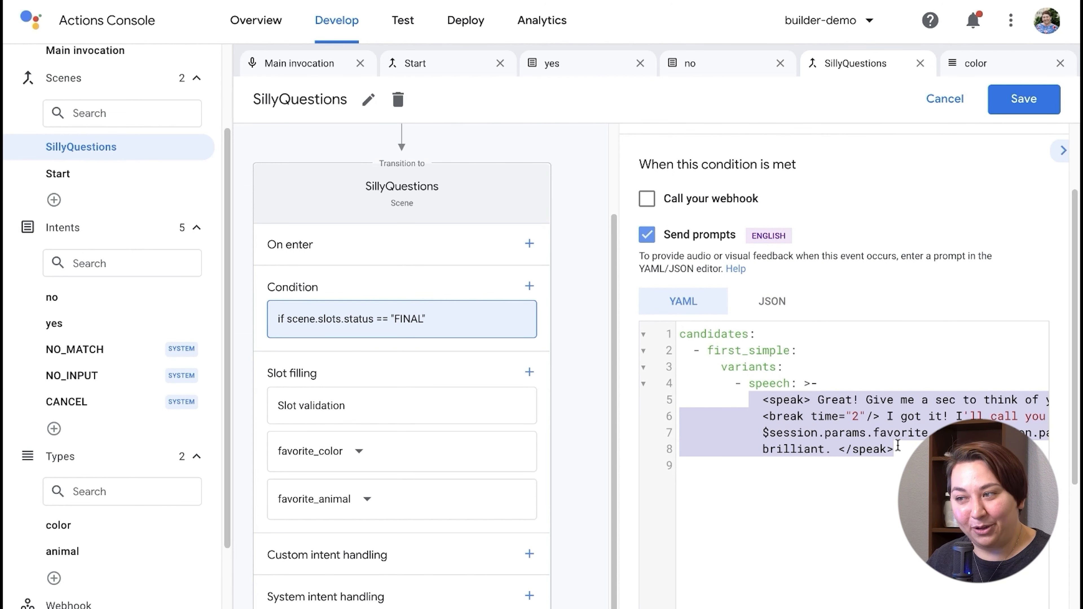
scroll(622, 357, down, 5)
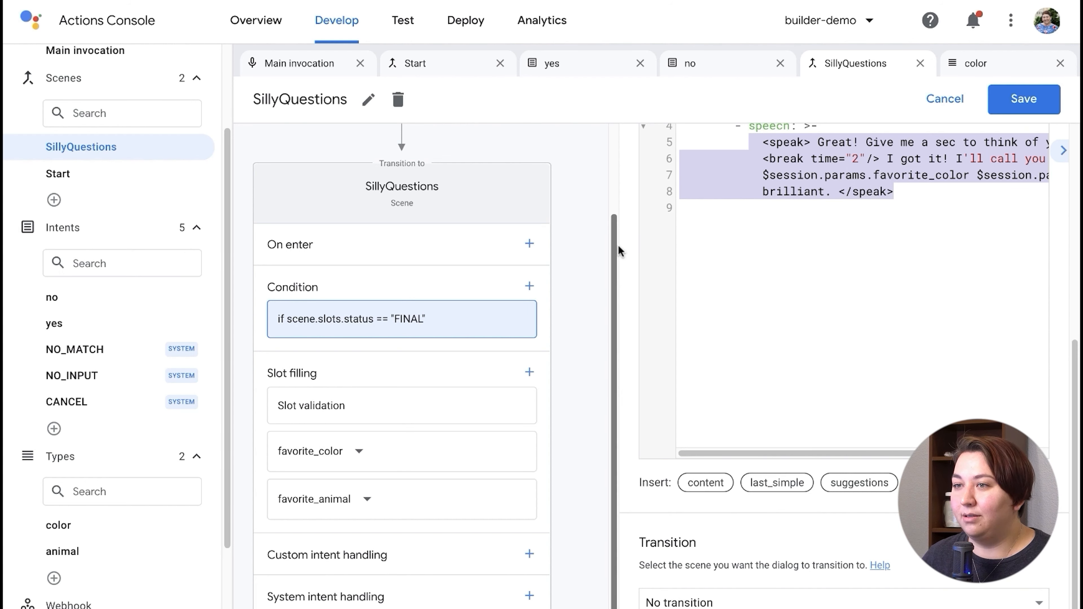
Open the test simulator, reset the test to load the latest changes, and start the conversation with "Talk to Actions Builder Demo"
click(408, 21)
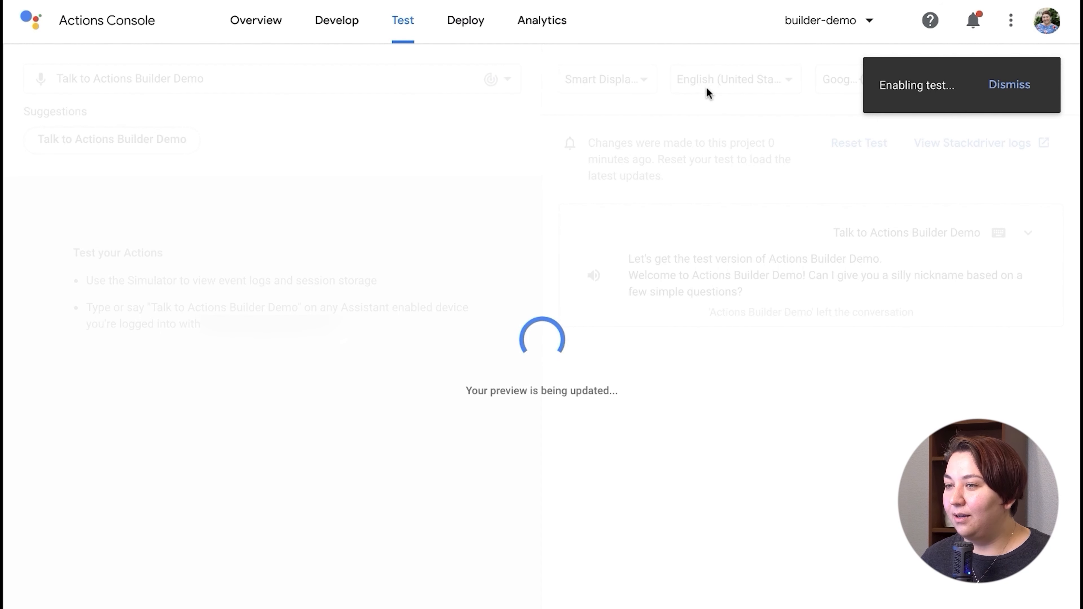
click(869, 154)
click(1008, 88)
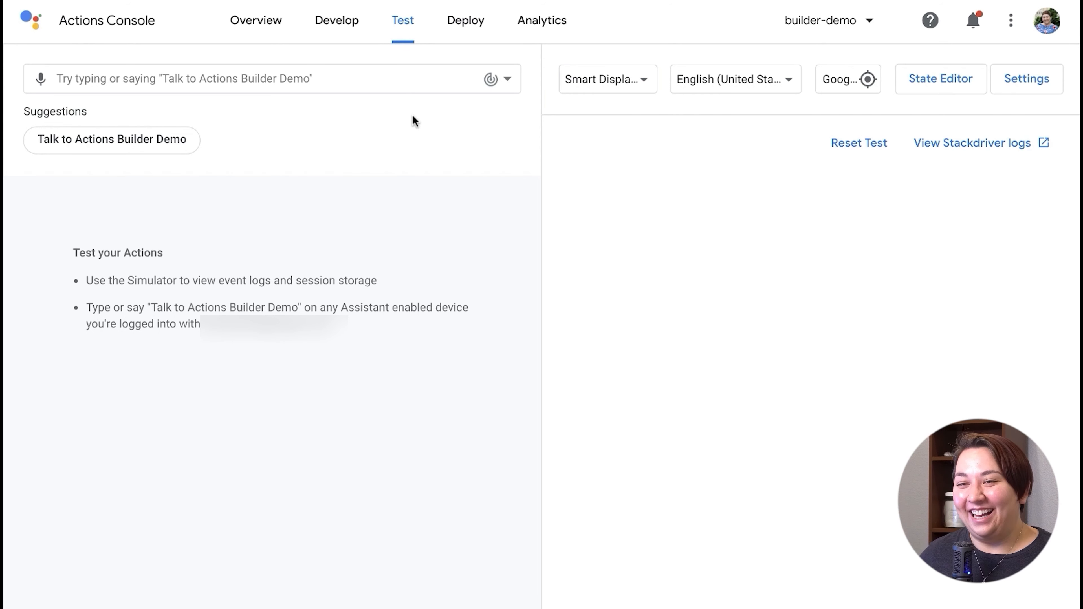
click(82, 139)
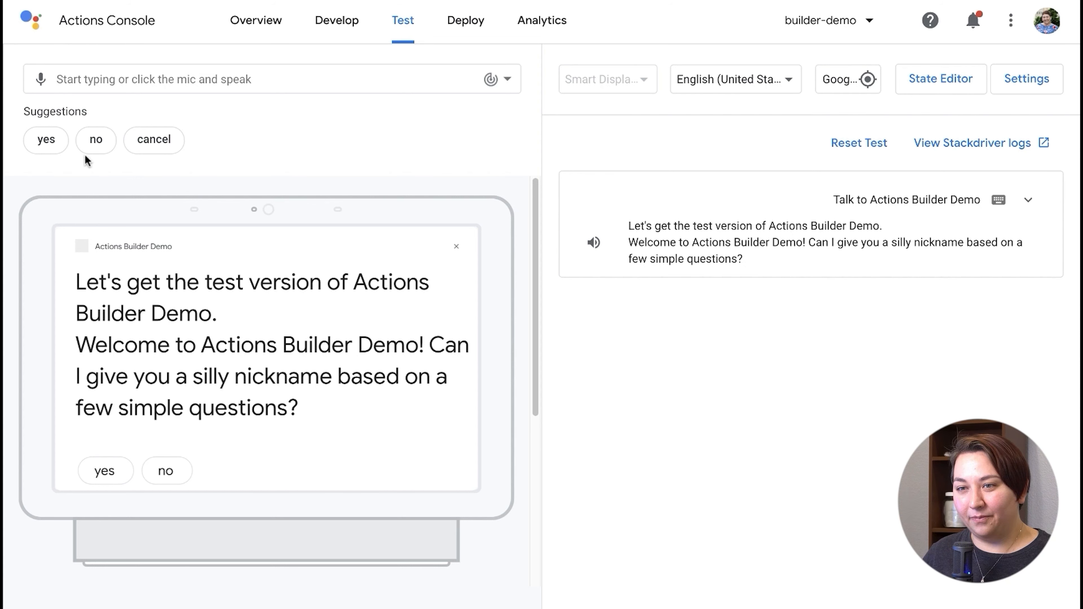
Reply to the invitation by voice with "let's do it", then answer red for the favorite color and dog for the favorite animal
click(42, 80)
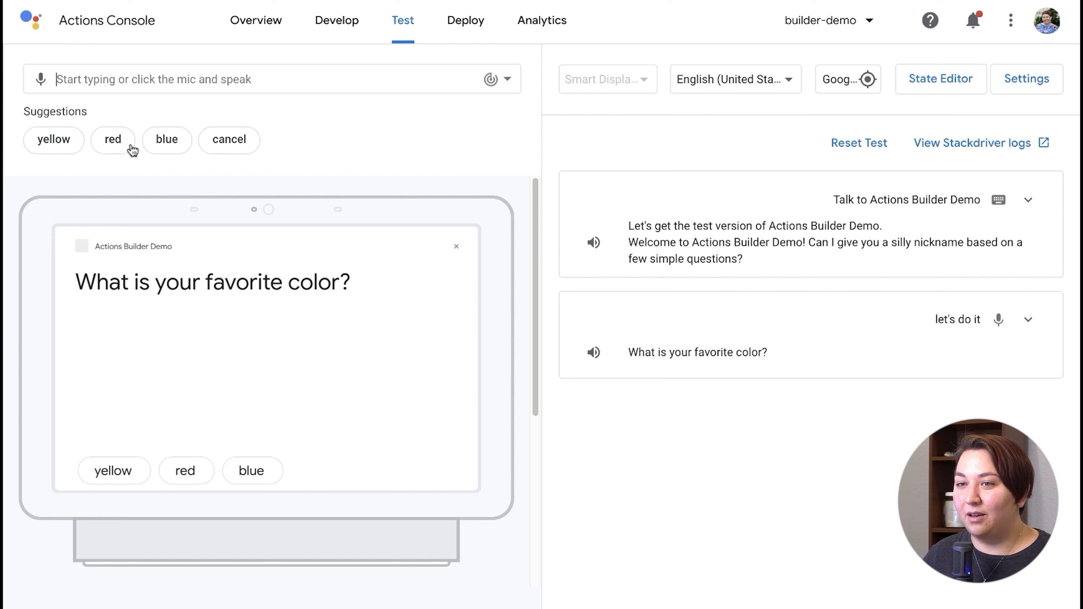
click(121, 141)
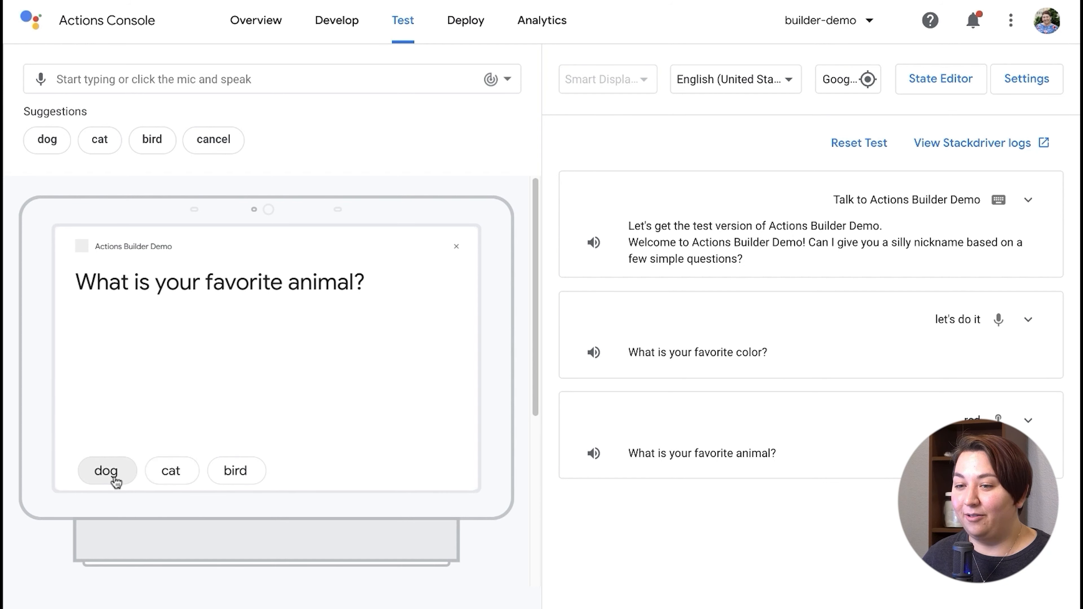
click(106, 470)
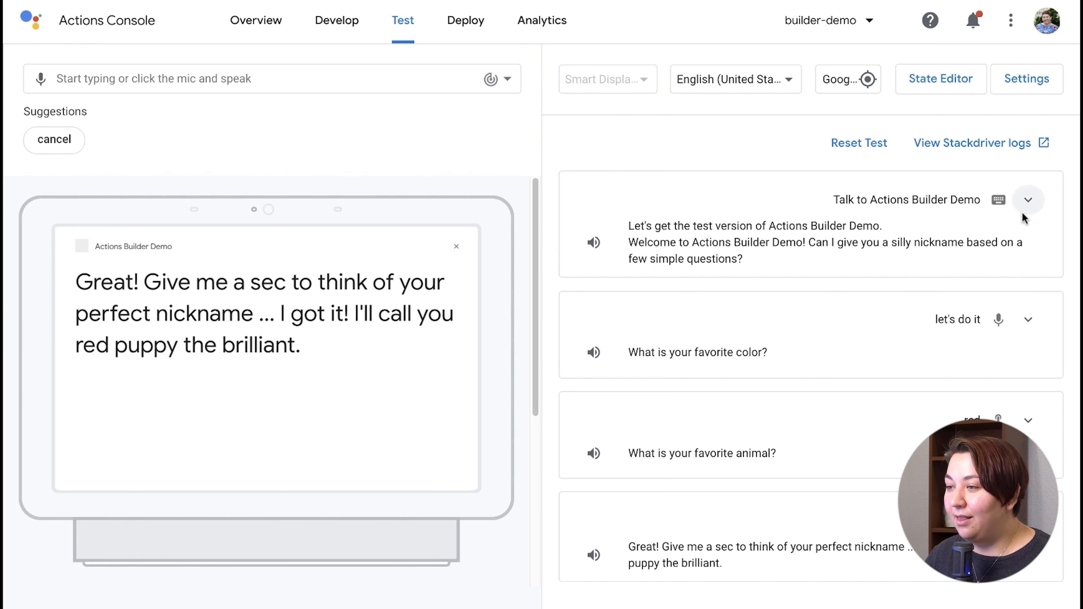
Expand the log of the "let's do it" turn and examine the intentId and nextSceneId in its interactionMatch event
drag(931, 322, 991, 321)
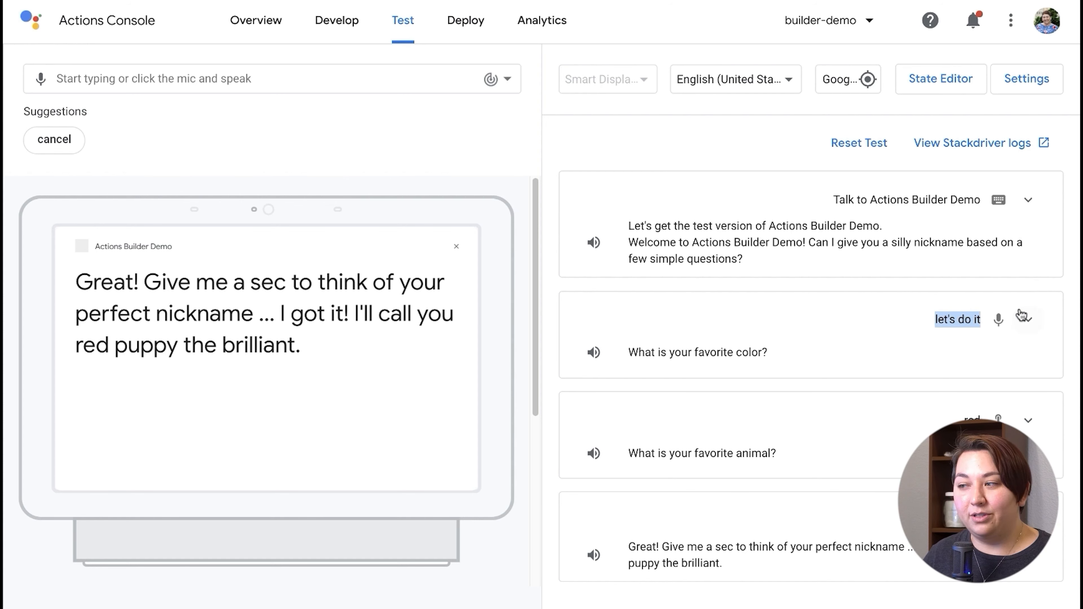
click(1023, 318)
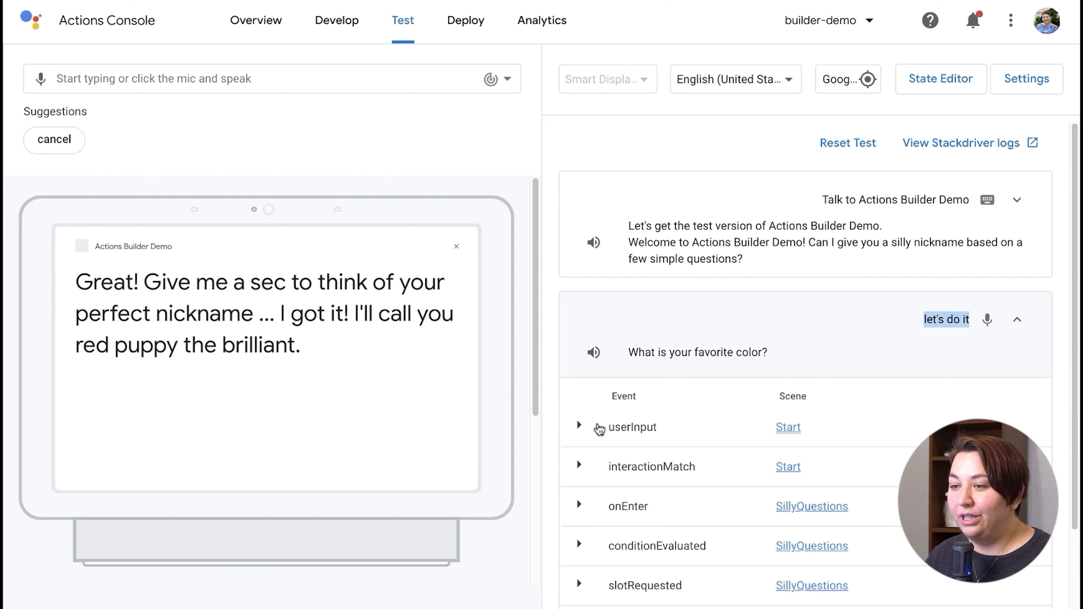
click(578, 466)
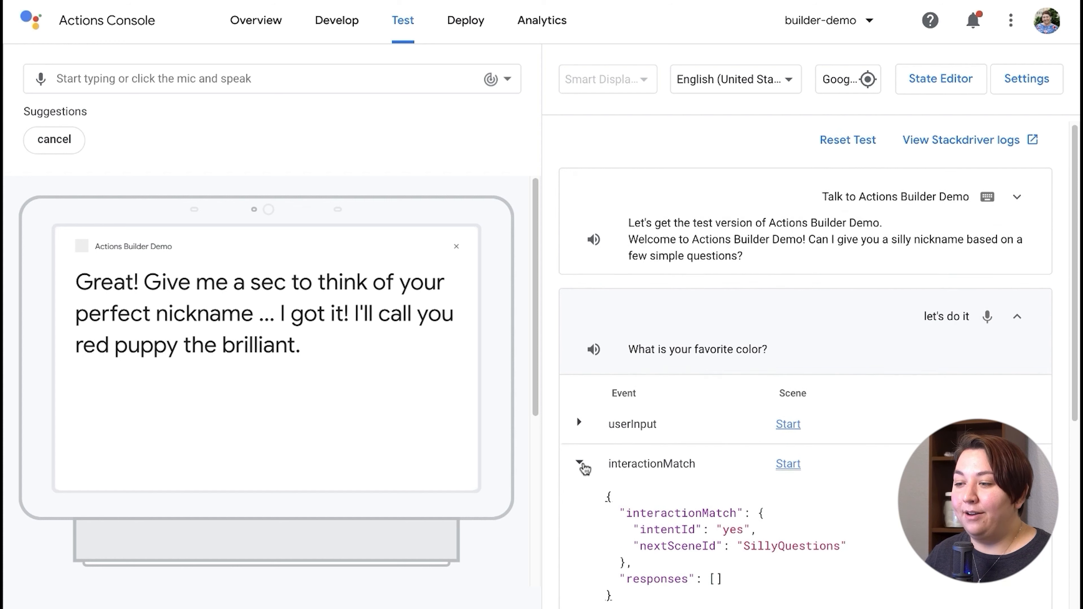
scroll(657, 462, down, 1)
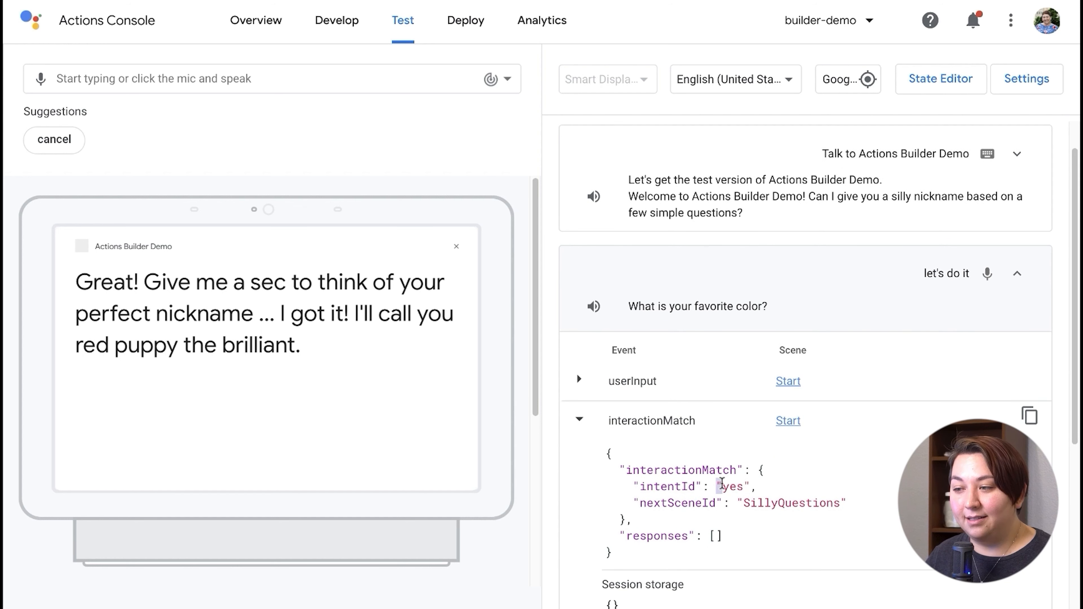
double_click(731, 486)
drag(744, 503, 850, 503)
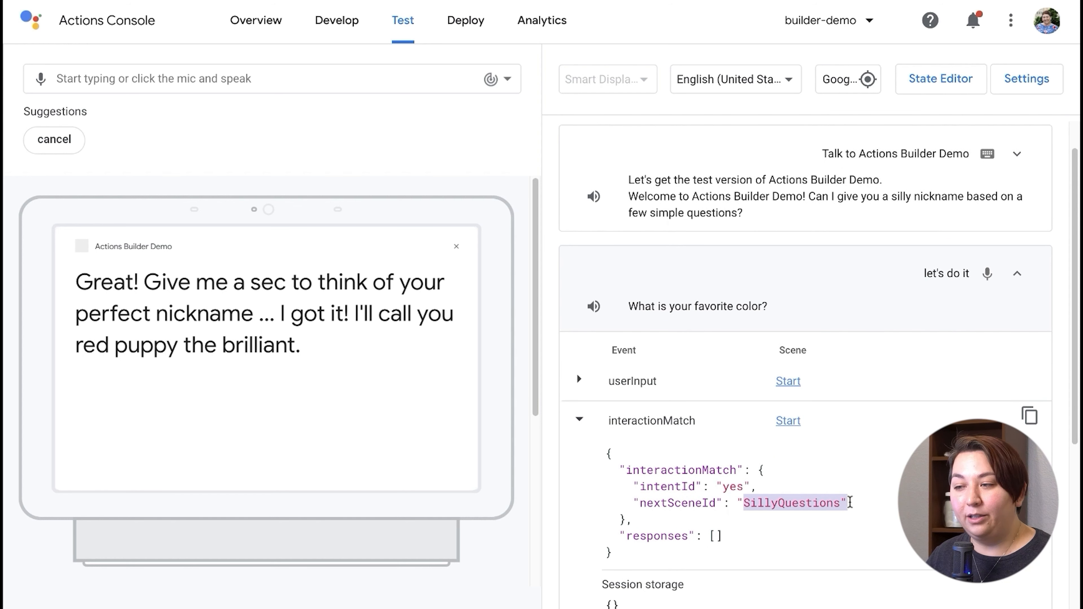
scroll(623, 467, down, 2)
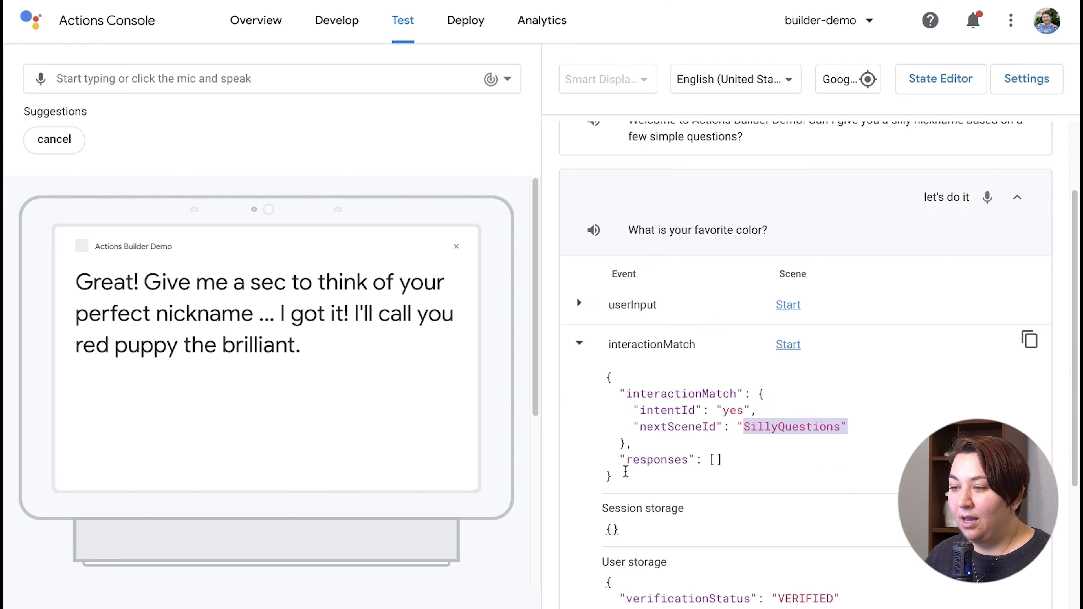
Expand the onEnter and conditionEvaluated events of SillyQuestions and examine the expression listed under failed conditions
scroll(624, 471, down, 6)
click(580, 389)
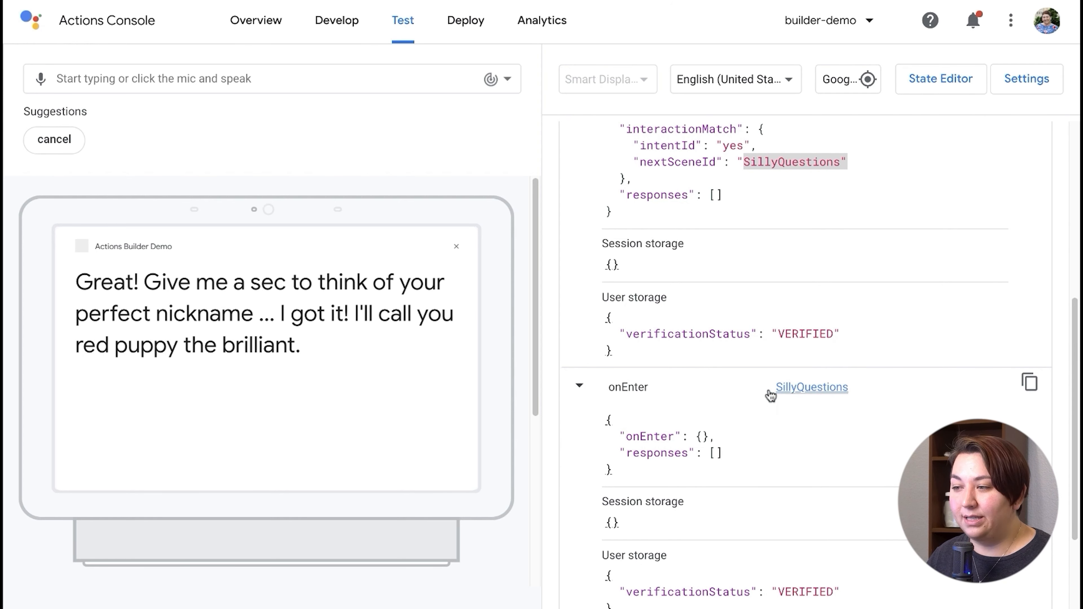
scroll(645, 474, down, 4)
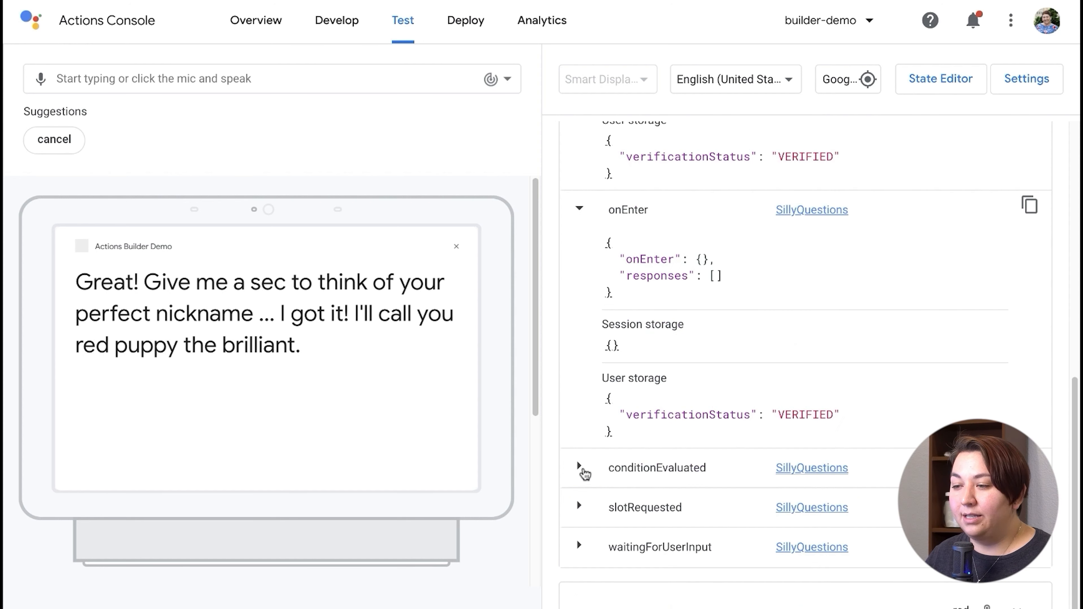
click(580, 468)
scroll(619, 478, down, 3)
drag(642, 399, 944, 432)
scroll(585, 460, down, 5)
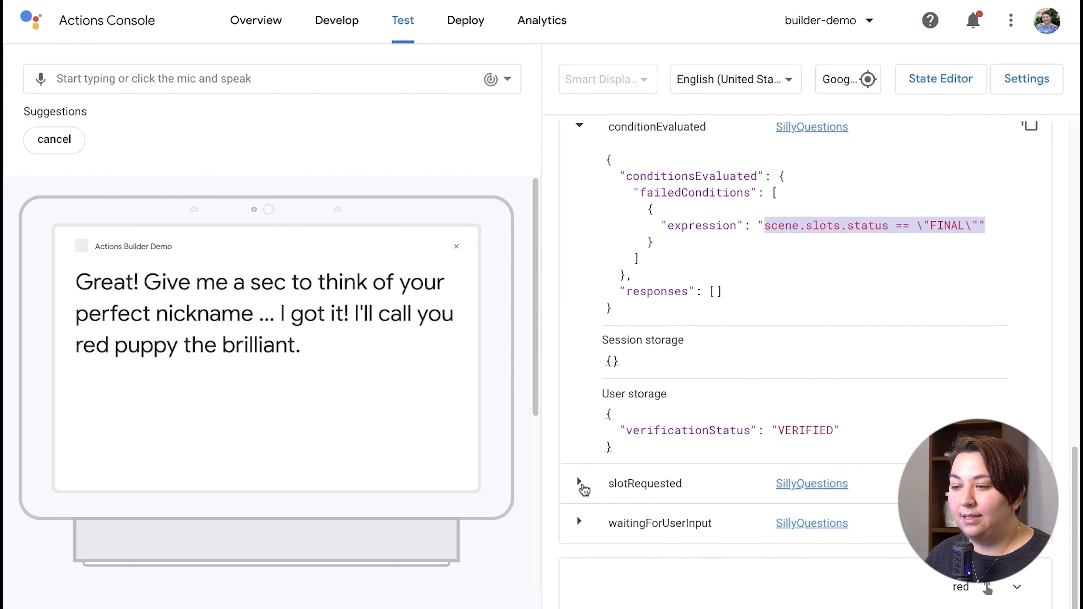
Expand the slotRequested event and examine its slot name, prompt text and color suggestions
click(579, 483)
scroll(583, 490, down, 3)
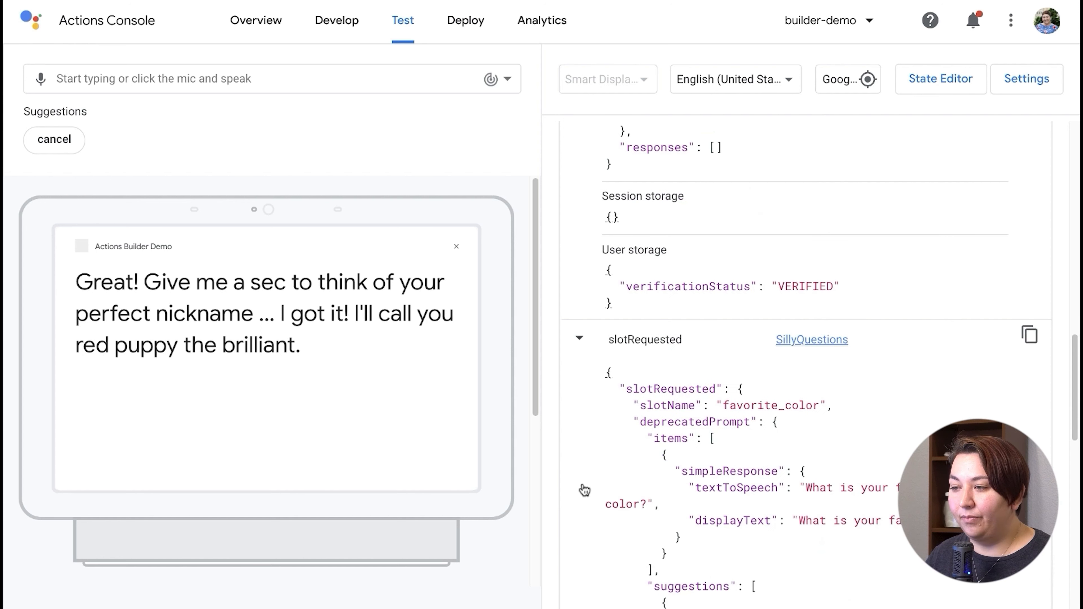
drag(724, 405, 815, 405)
drag(756, 487, 908, 521)
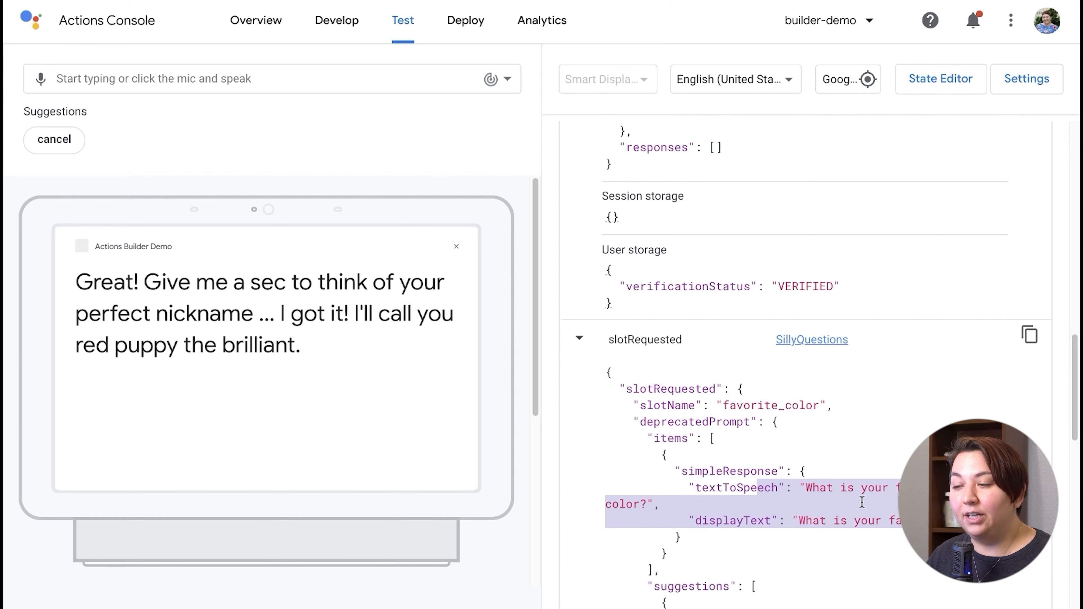
scroll(854, 498, down, 3)
drag(706, 407, 761, 550)
scroll(761, 549, down, 3)
scroll(762, 547, up, 2)
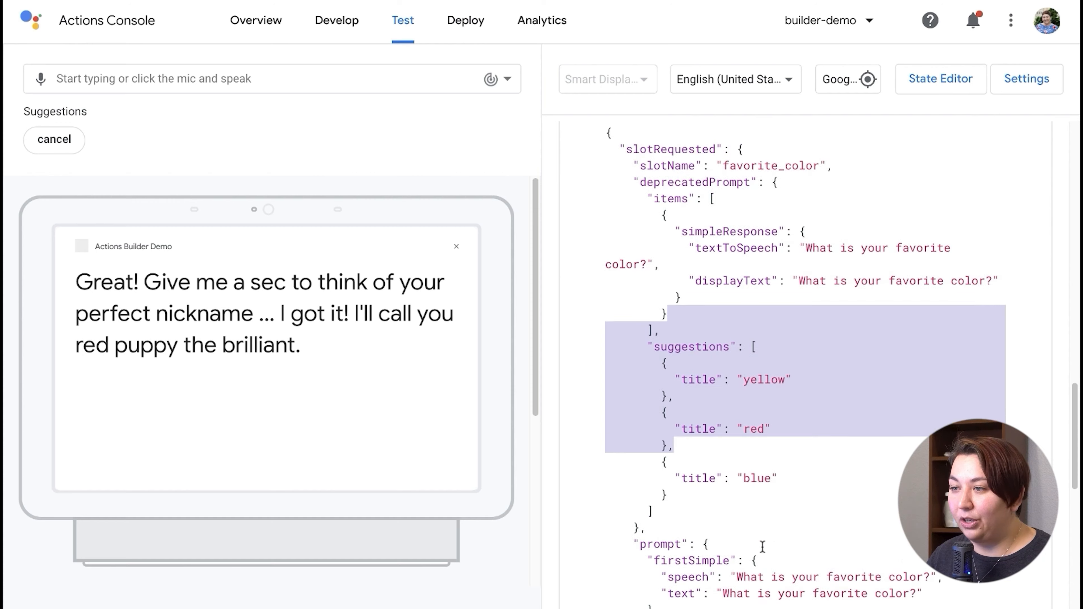
Expand the waitingForUserInput event of the "let's do it" turn and examine the speech and text of its prompt
scroll(747, 537, down, 12)
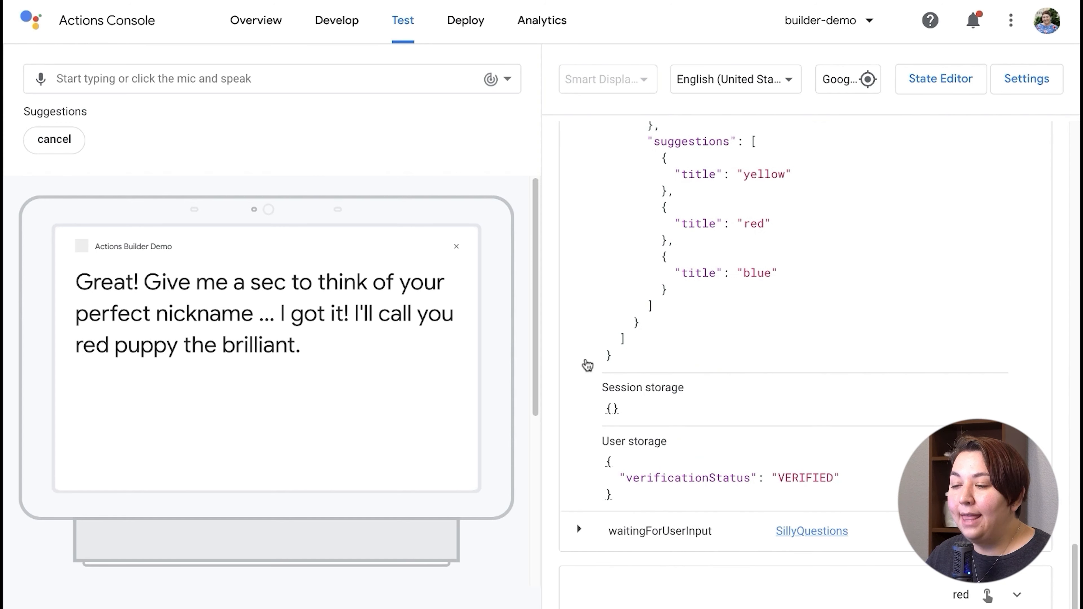
click(578, 537)
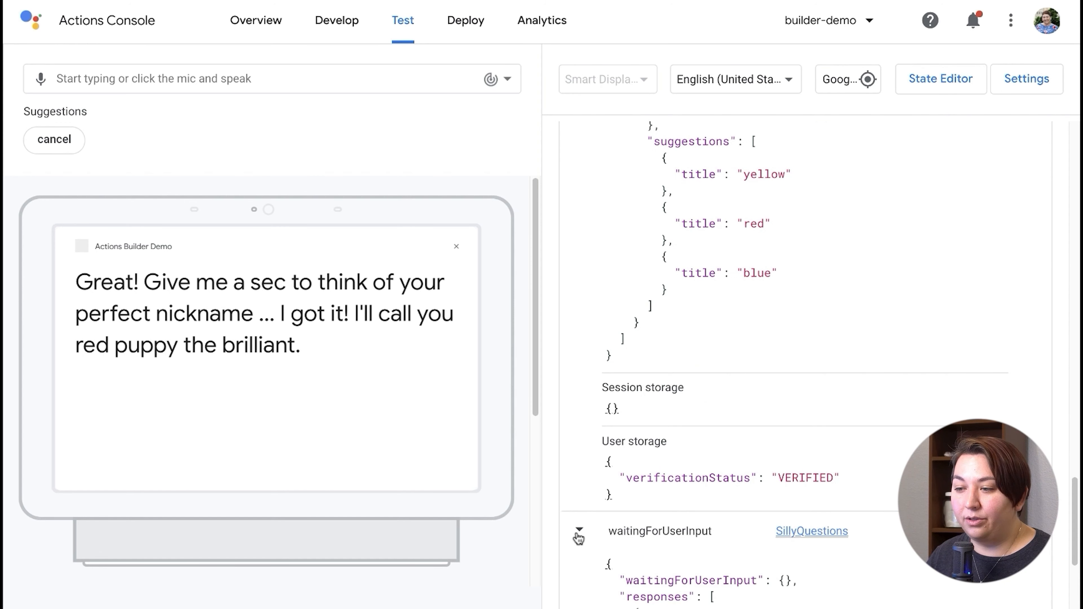
scroll(595, 537, down, 2)
drag(732, 554, 941, 582)
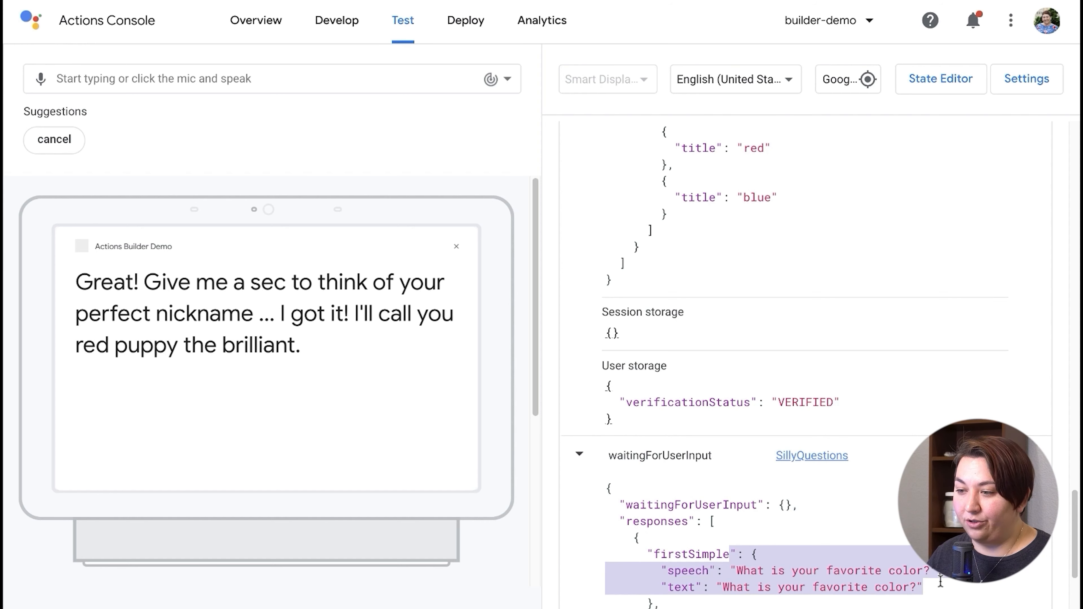
scroll(701, 537, down, 2)
Expand the log of the "red" turn and examine the parameter key in its slotMatch event
scroll(566, 534, down, 10)
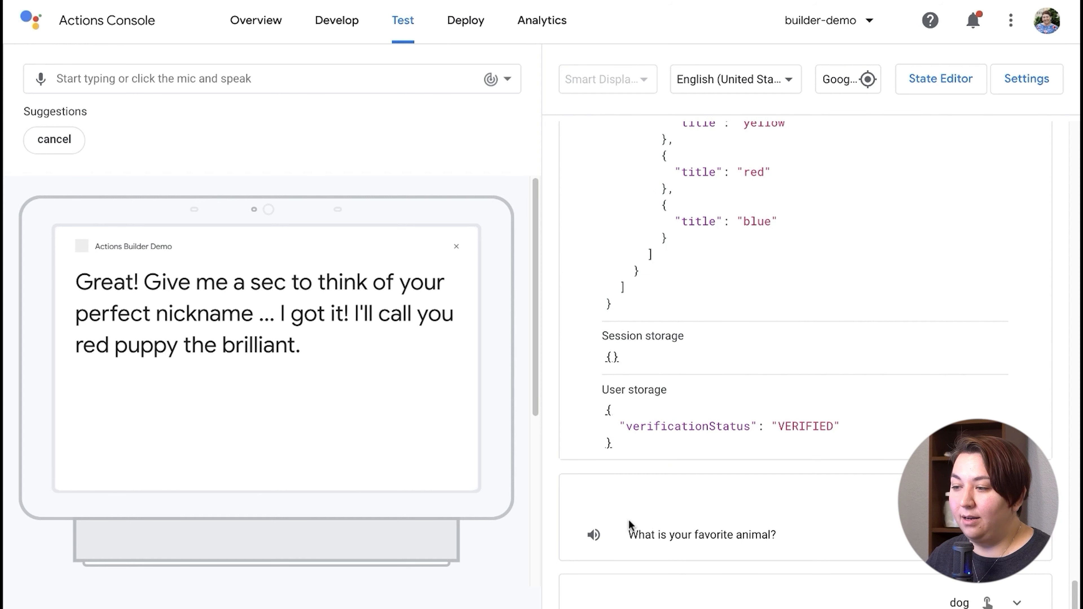
click(566, 534)
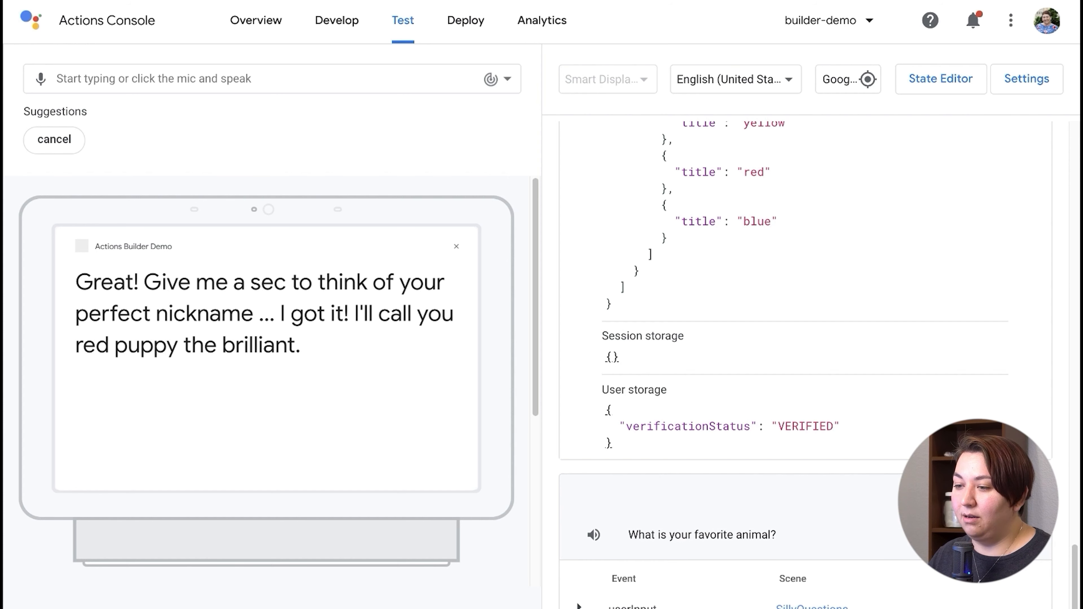
scroll(769, 511, down, 5)
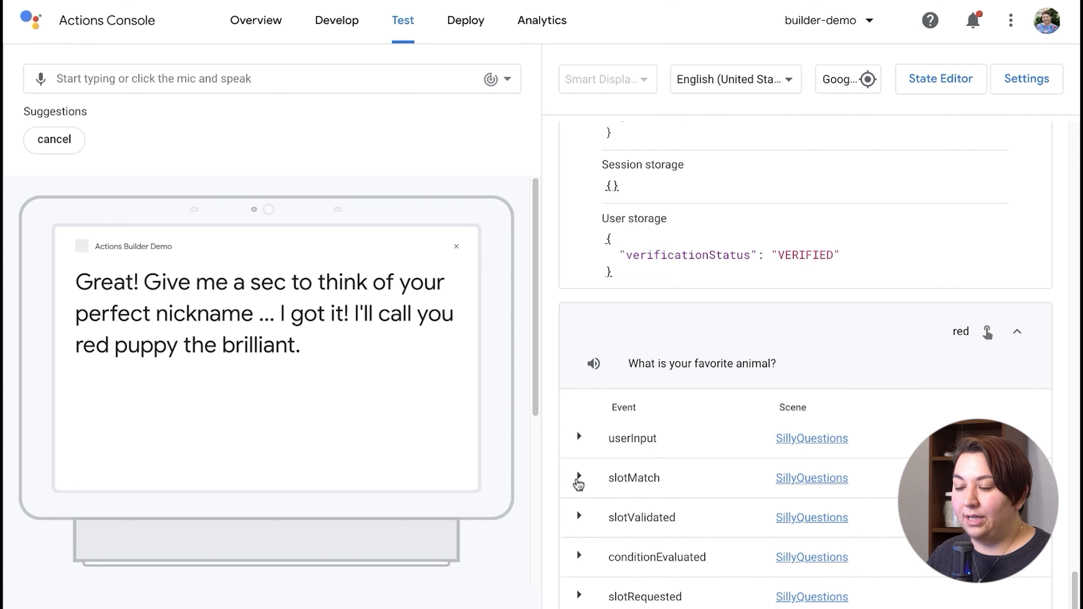
click(578, 477)
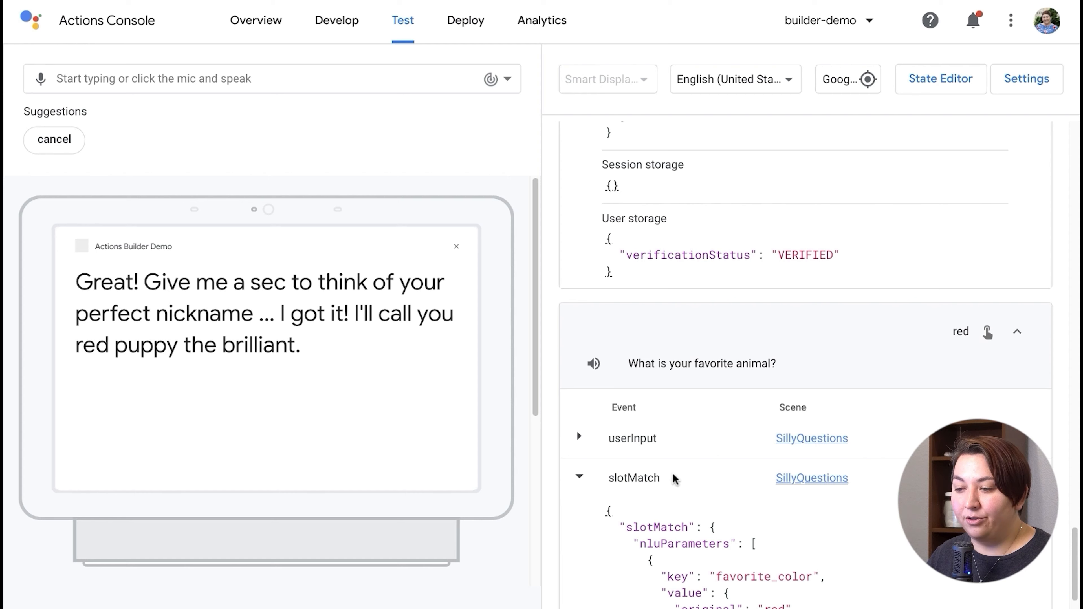
scroll(676, 494, down, 2)
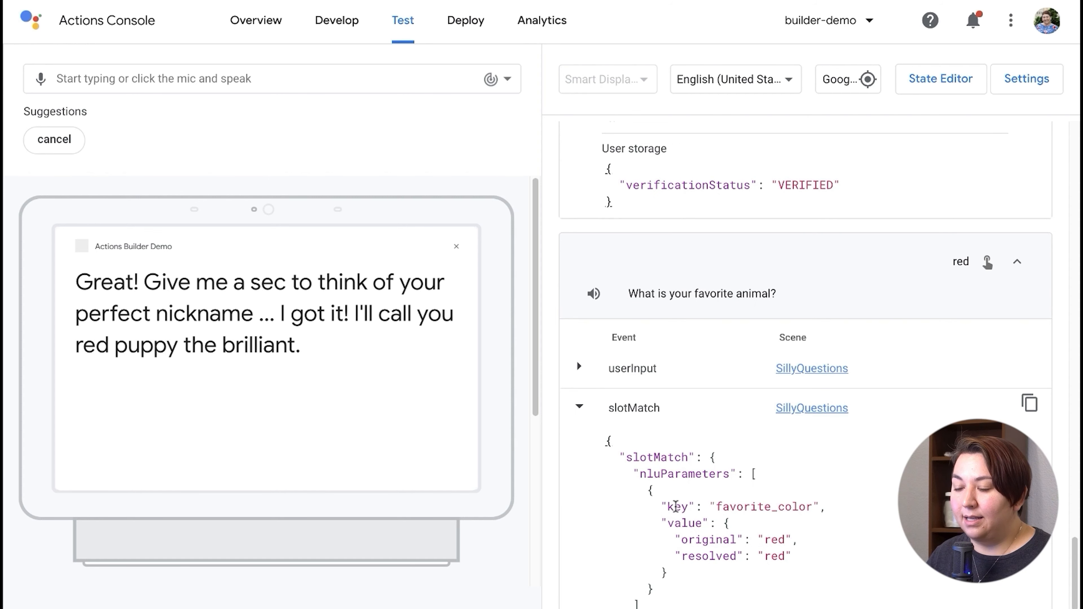
drag(672, 507, 813, 506)
click(713, 505)
drag(713, 504, 808, 506)
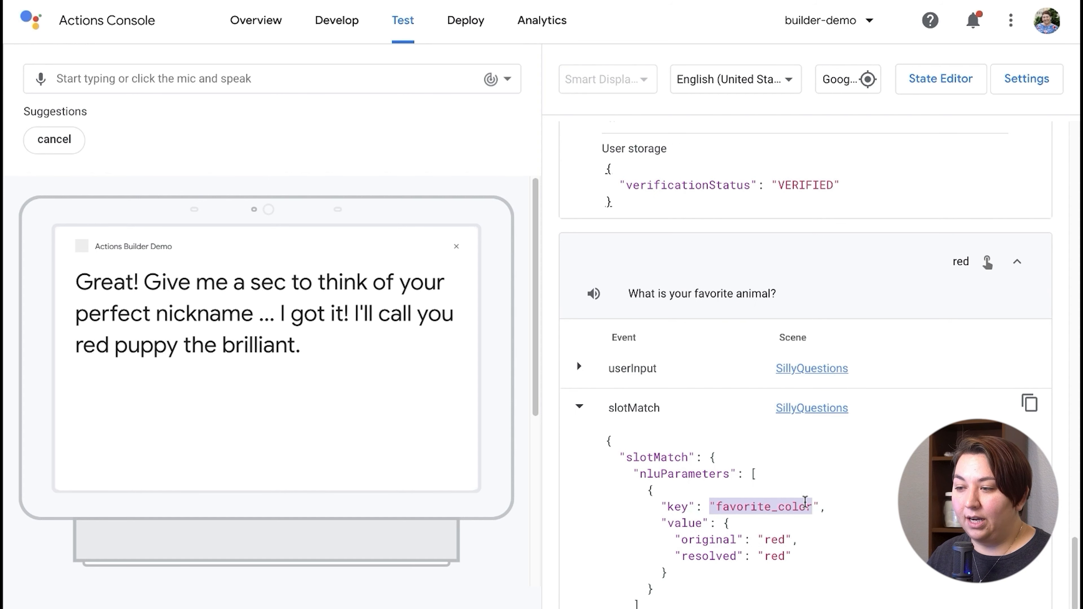
Compare the original and resolved values of the favorite_color parameter in the slotMatch event
drag(749, 540, 790, 541)
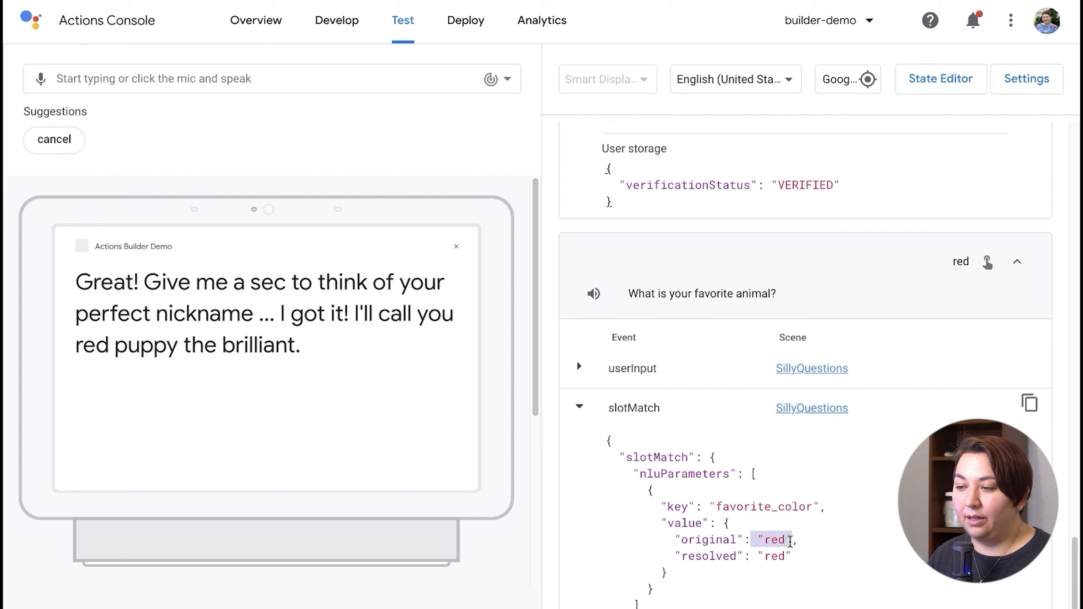
click(667, 539)
drag(681, 539, 796, 555)
drag(703, 539, 837, 541)
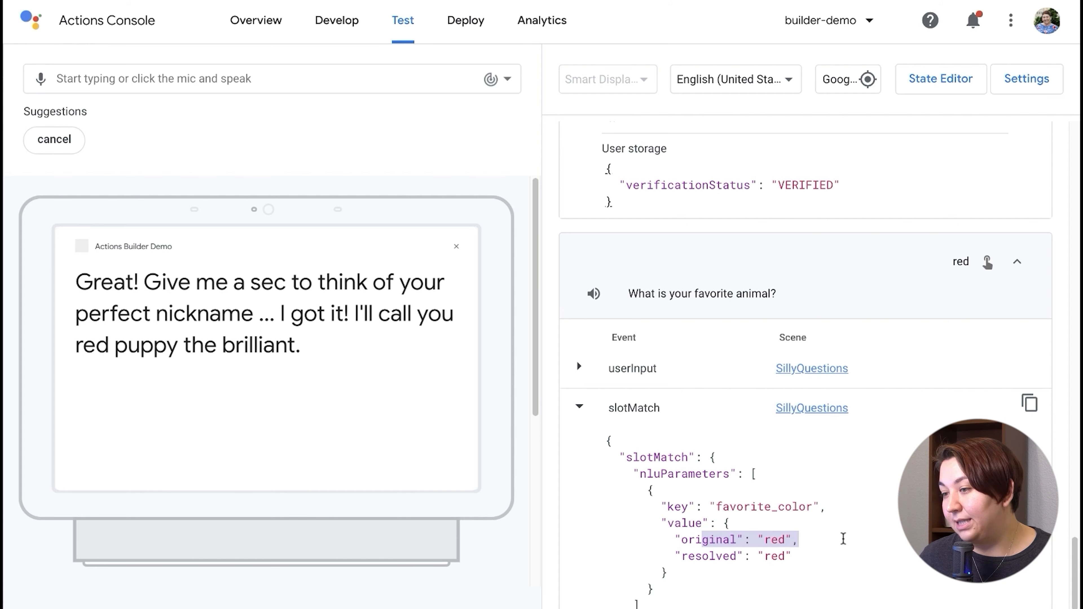
click(837, 541)
drag(689, 553, 797, 555)
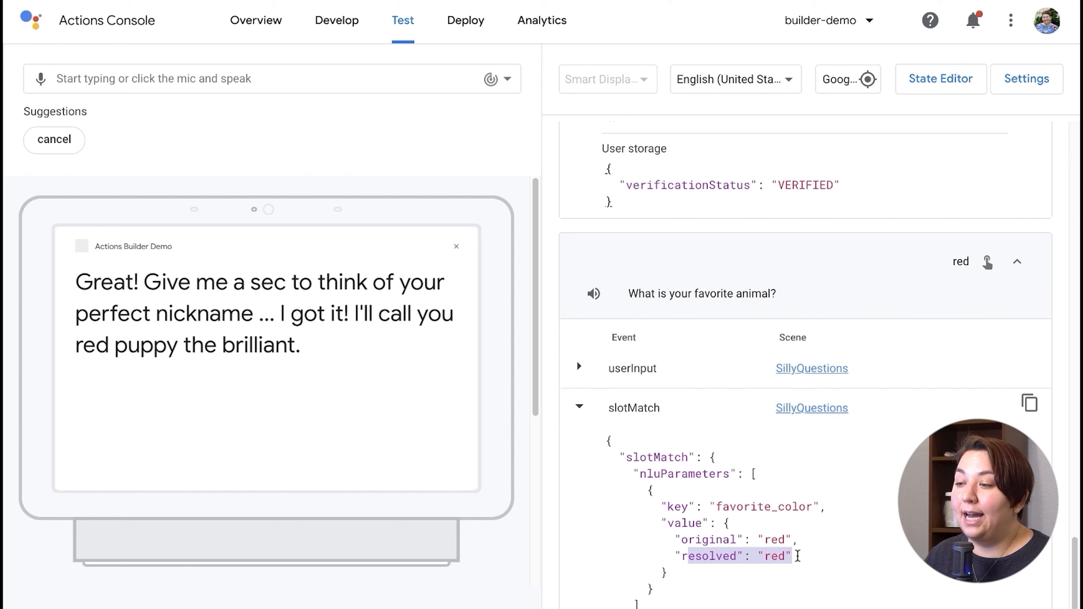
click(797, 556)
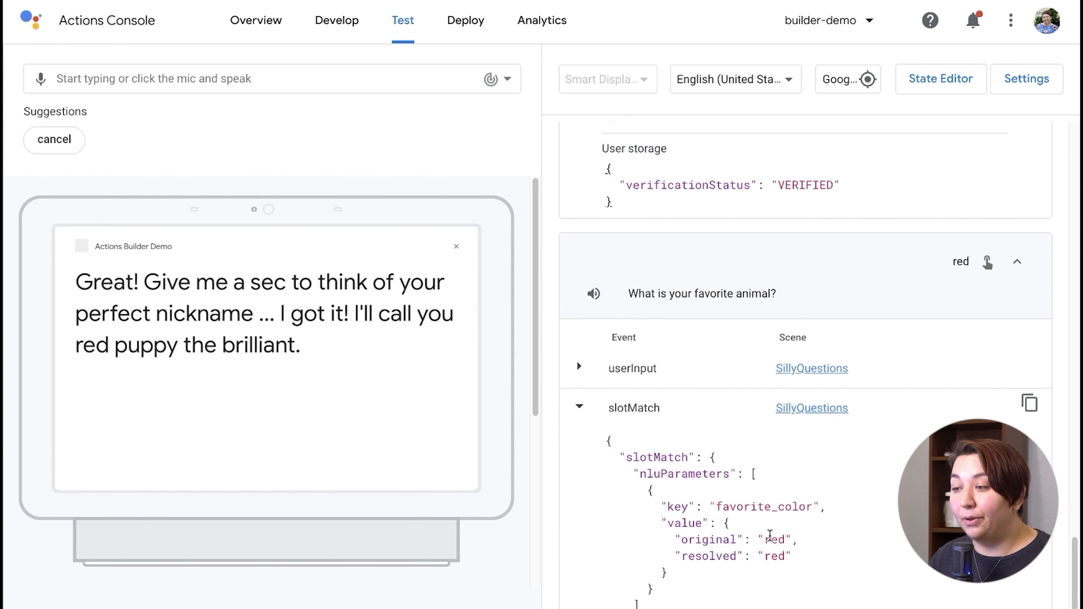
double_click(770, 539)
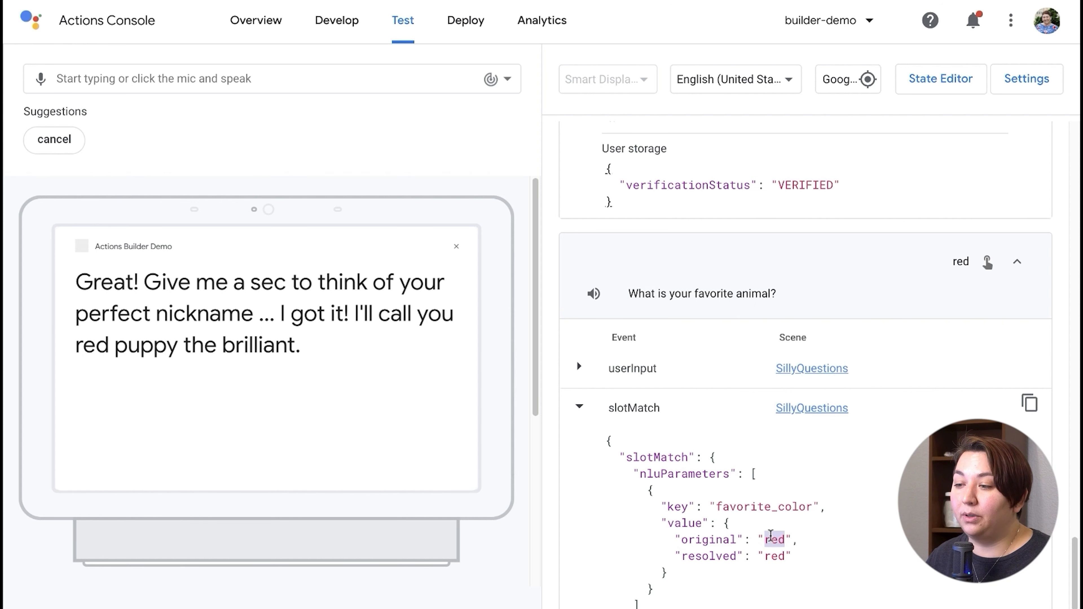
click(767, 555)
double_click(767, 556)
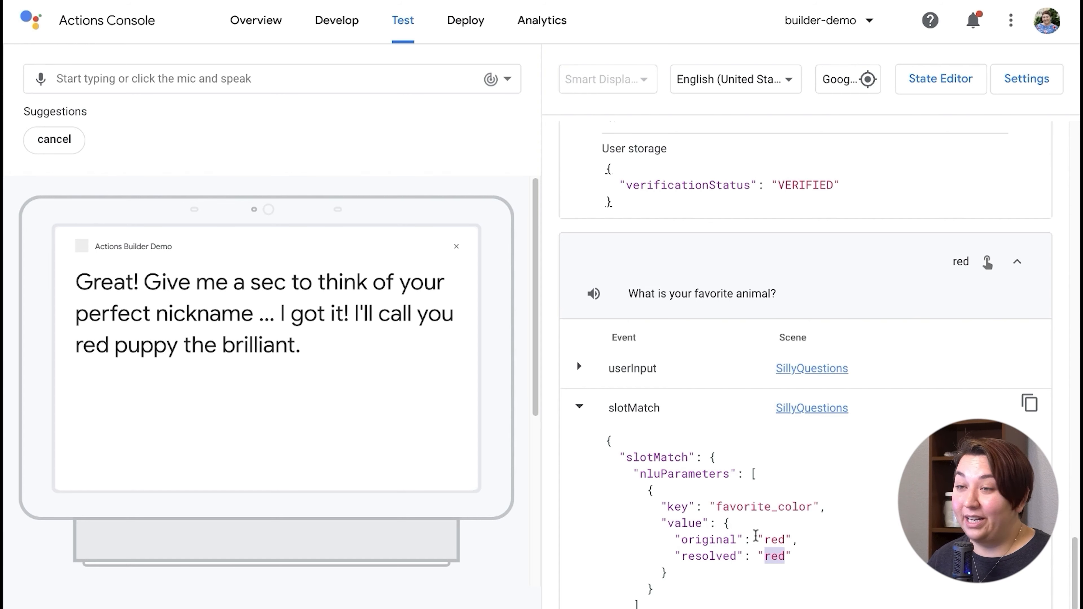
Expand the slotValidated event of the "red" turn and examine its contents
scroll(757, 515, down, 3)
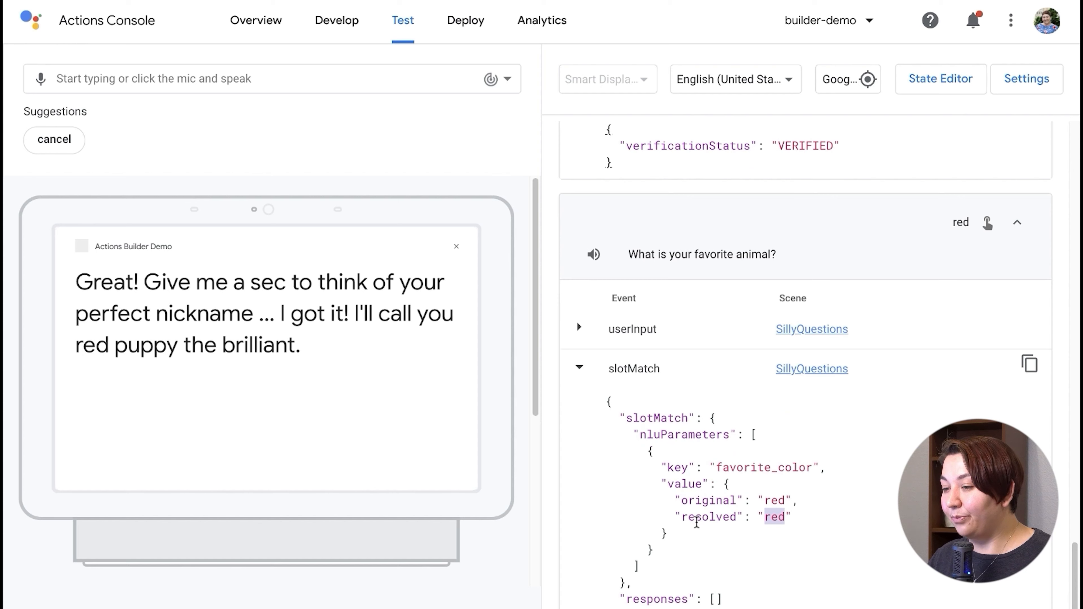
scroll(609, 468, down, 3)
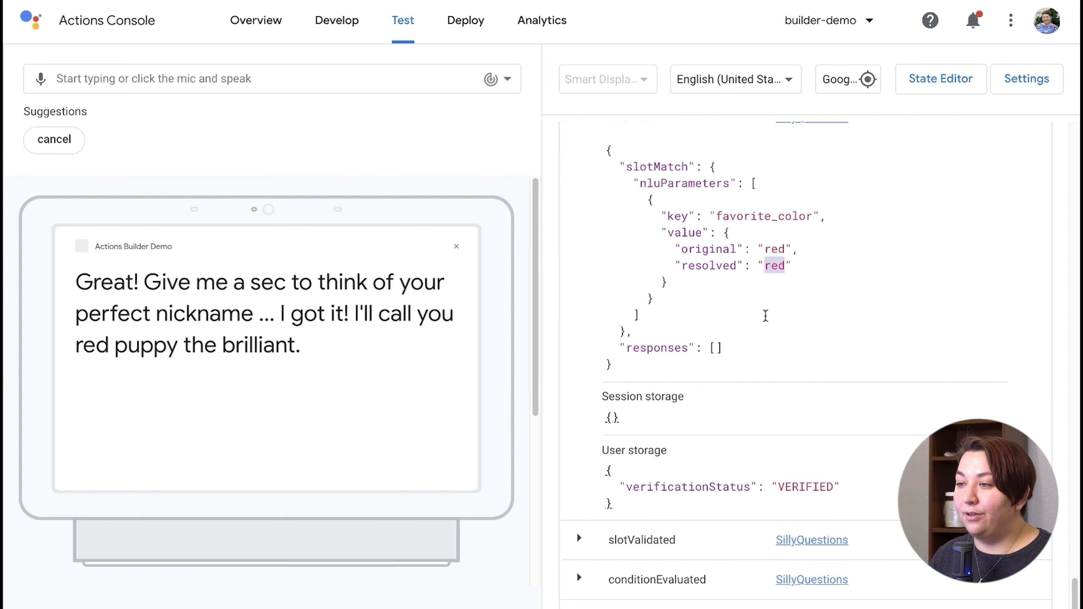
scroll(684, 437, down, 2)
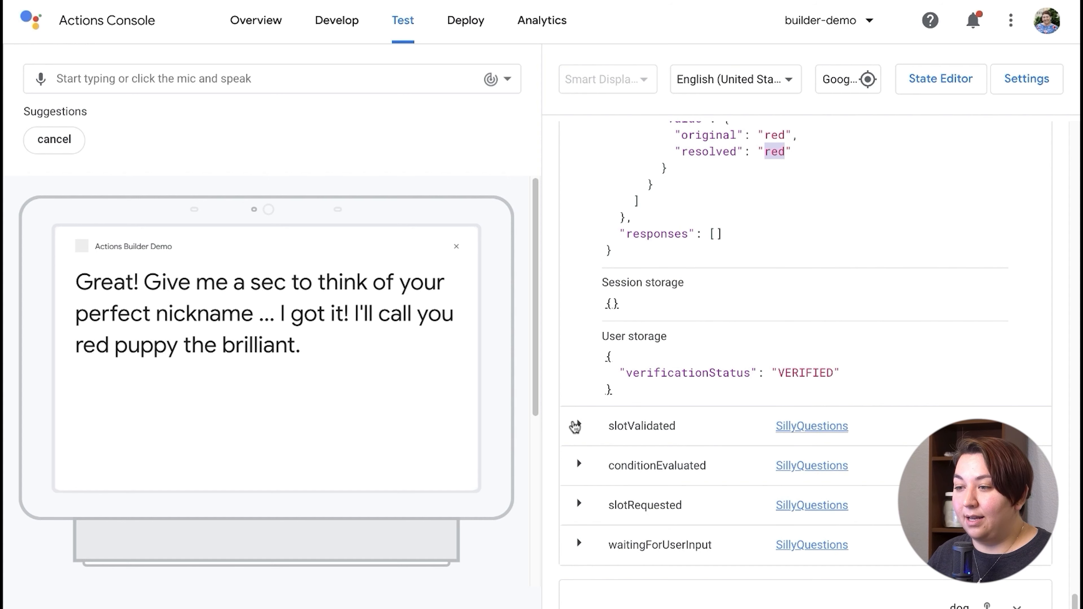
click(576, 425)
scroll(638, 442, down, 1)
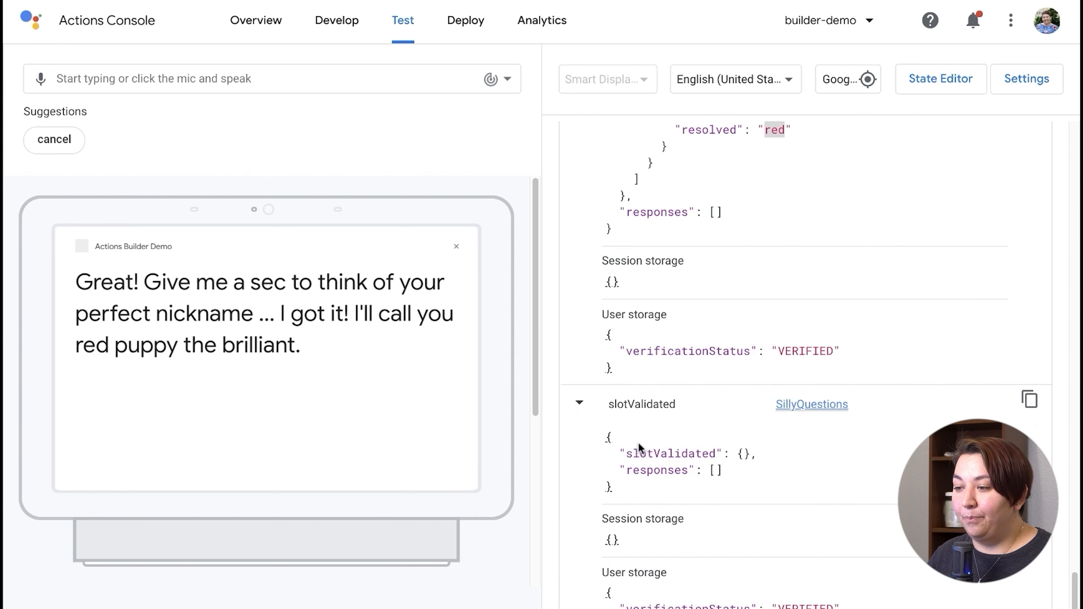
scroll(638, 442, down, 1)
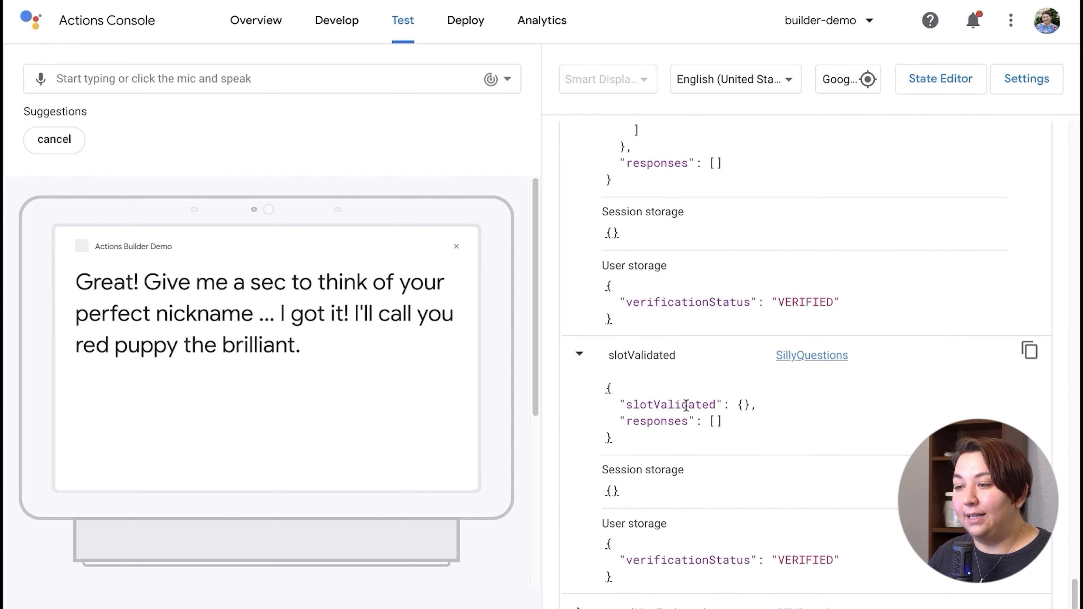
Expand the conditionEvaluated event of the "red" turn and examine its failedConditions entry
scroll(685, 405, down, 4)
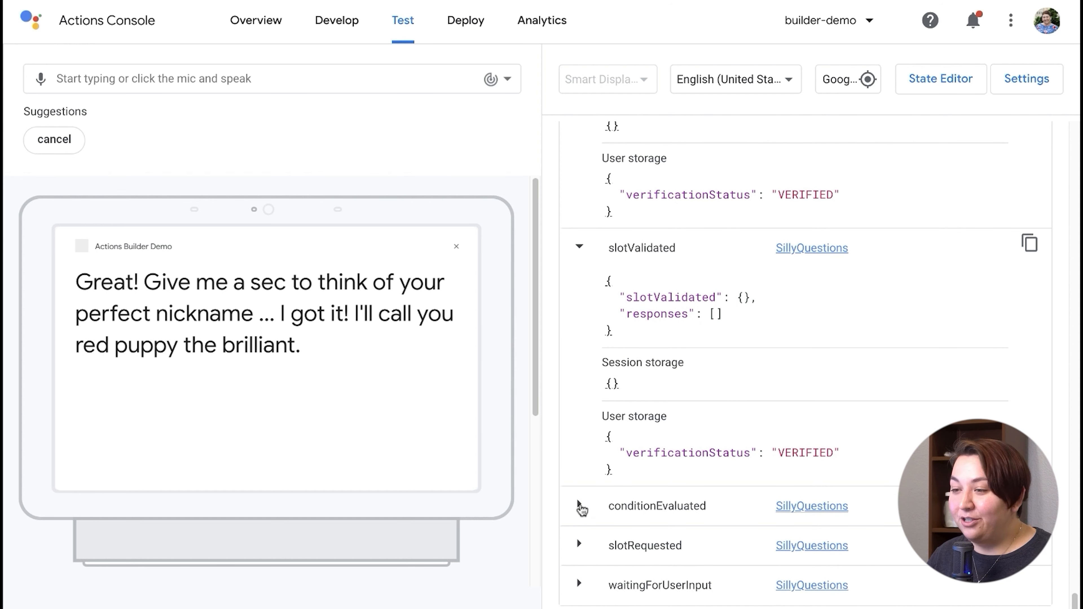
click(579, 505)
scroll(581, 508, down, 8)
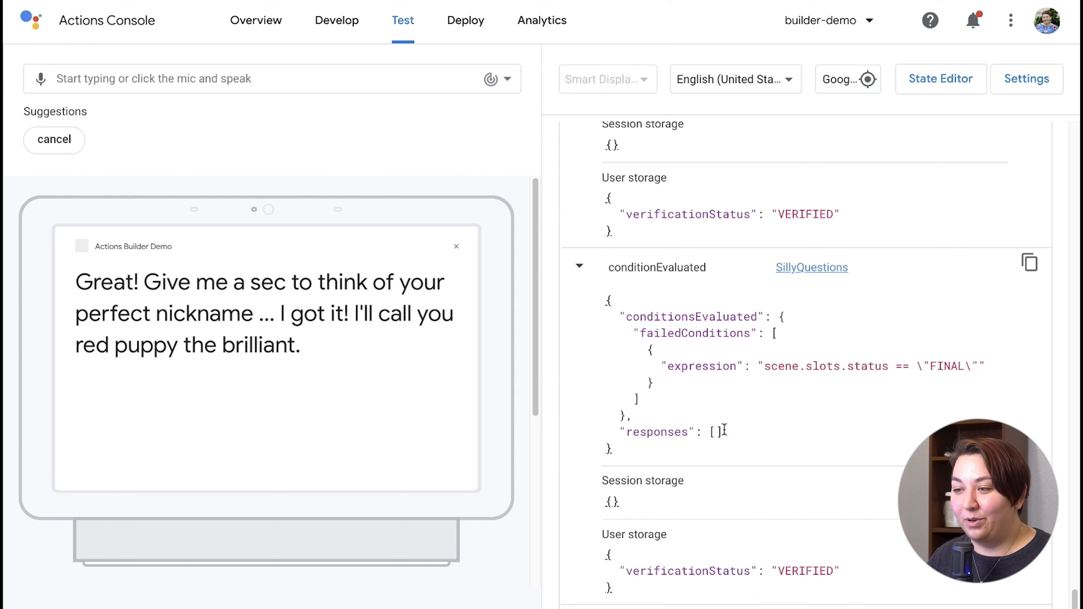
drag(640, 333, 789, 355)
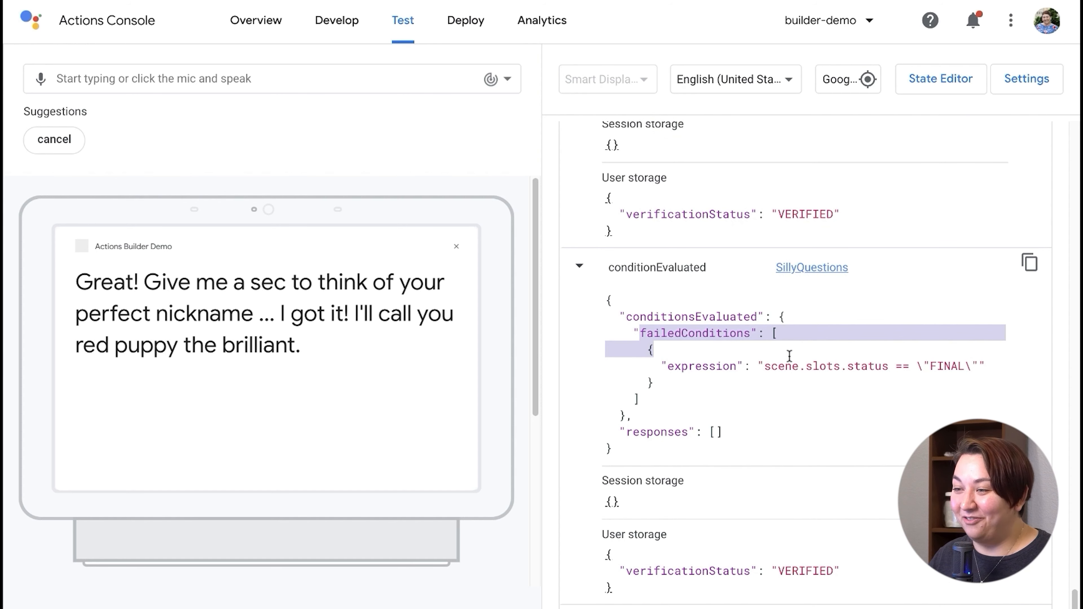
Expand the slotRequested event of the "red" turn and examine the requested slot name and its textToSpeech prompt
scroll(665, 466, down, 4)
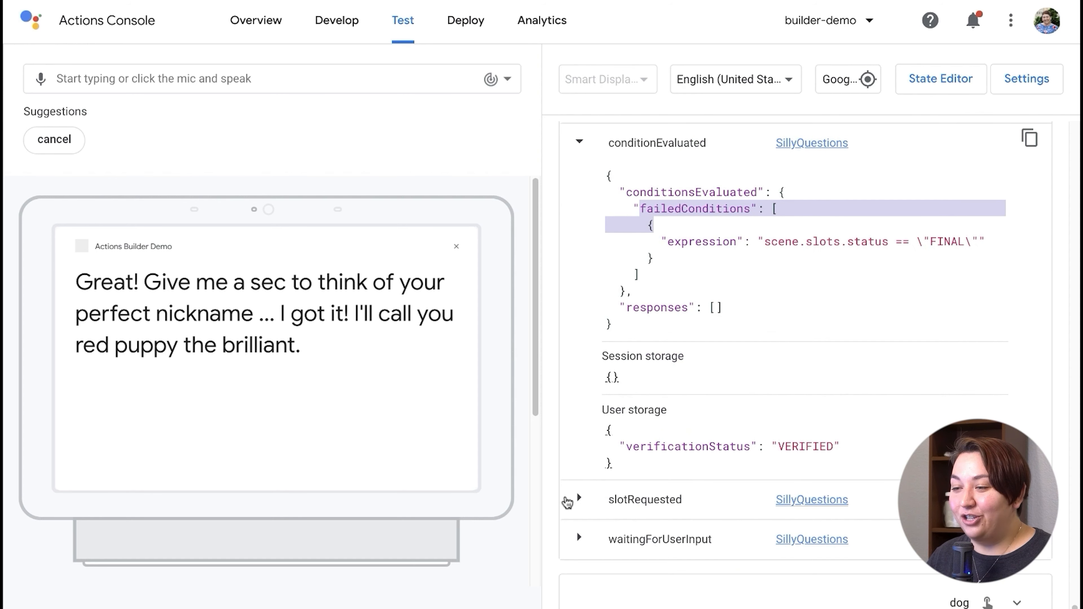
click(576, 500)
scroll(643, 491, down, 7)
drag(721, 349, 818, 349)
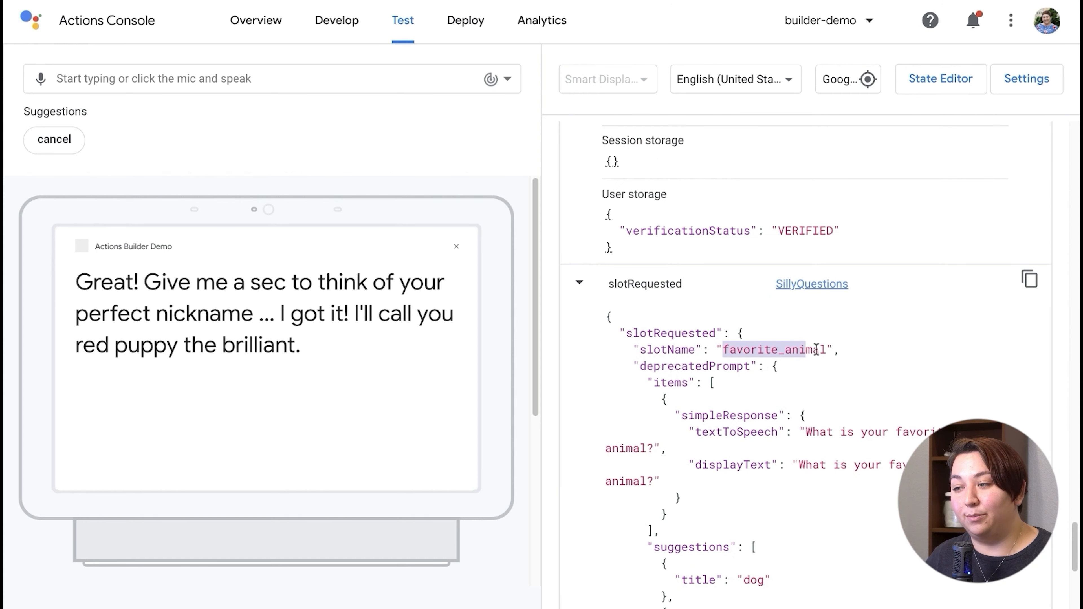
click(802, 436)
drag(801, 432, 667, 448)
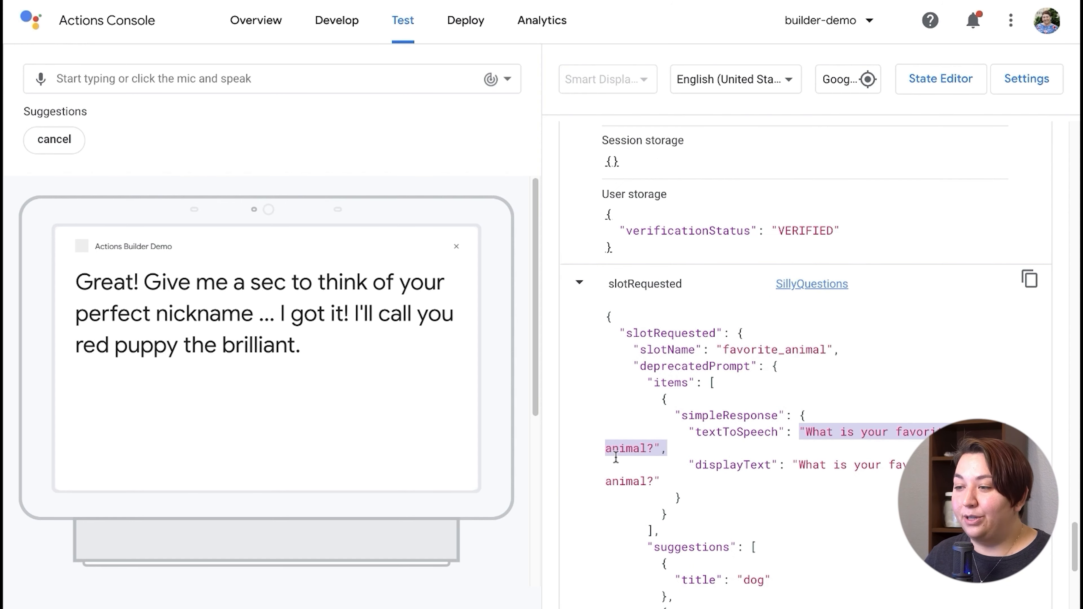
Expand the waitingForUserInput event of the "red" turn and examine its prompt and animal suggestions
scroll(615, 457, down, 15)
scroll(558, 479, down, 12)
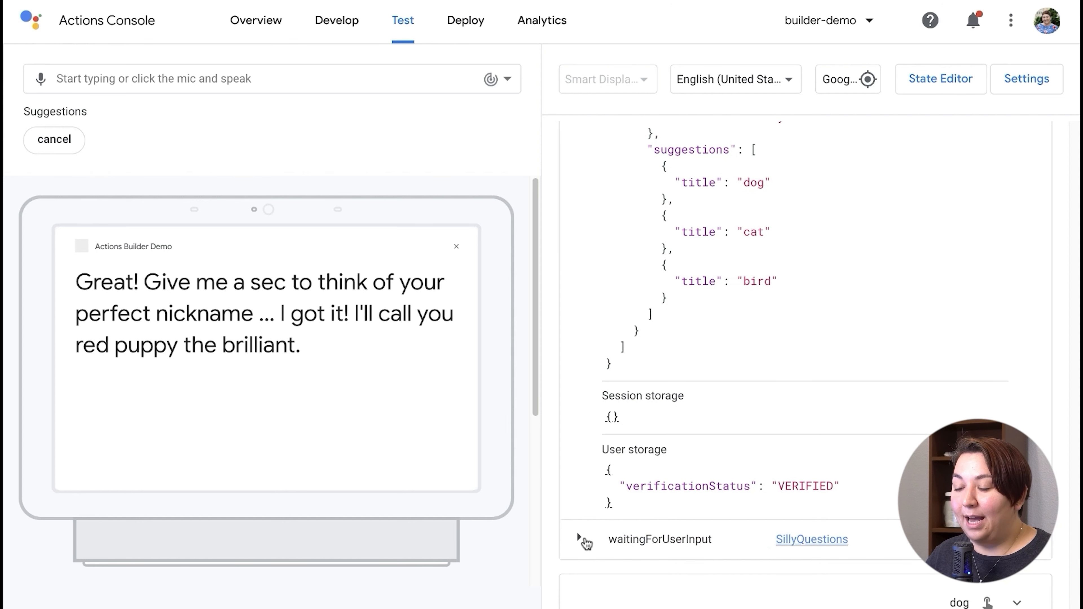
click(581, 538)
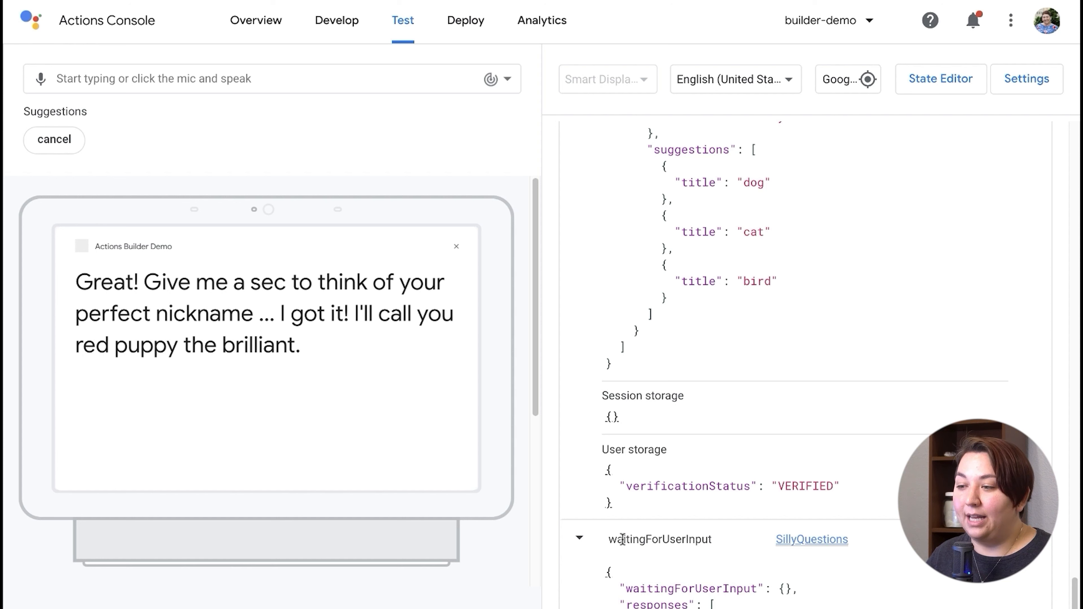
scroll(622, 539, down, 6)
Expand the log of the "dog" turn and examine the key, original value and resolved value in its slotMatch event
scroll(622, 539, down, 7)
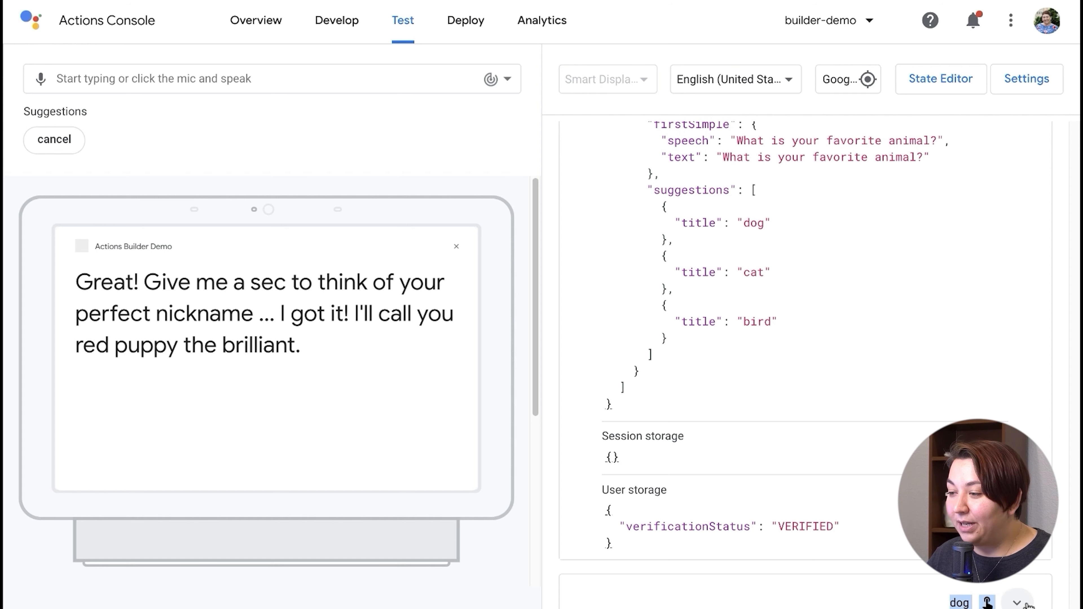
scroll(690, 544, down, 3)
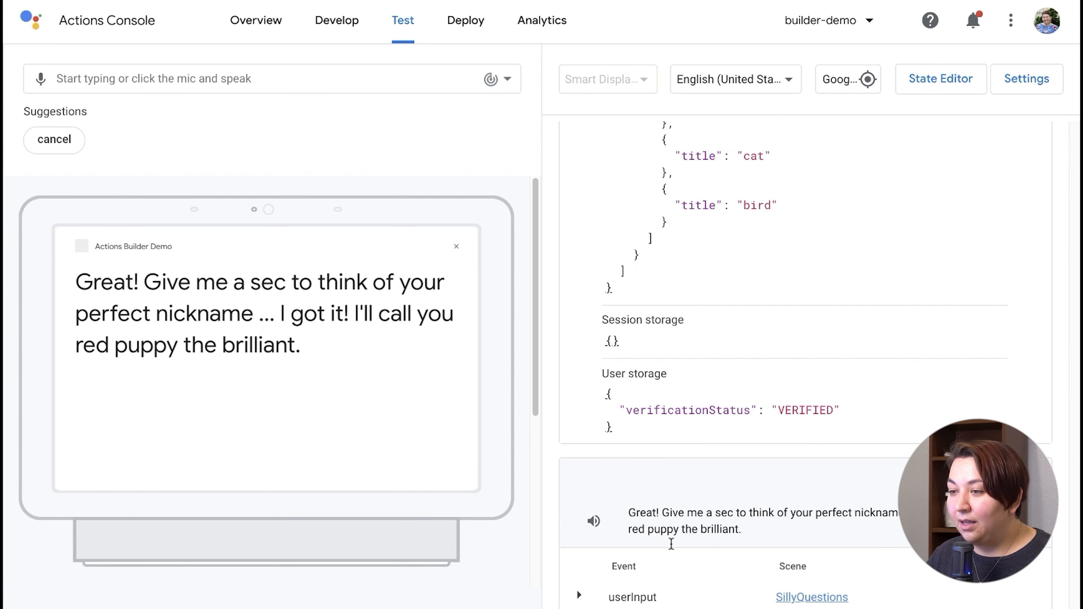
scroll(584, 493, down, 3)
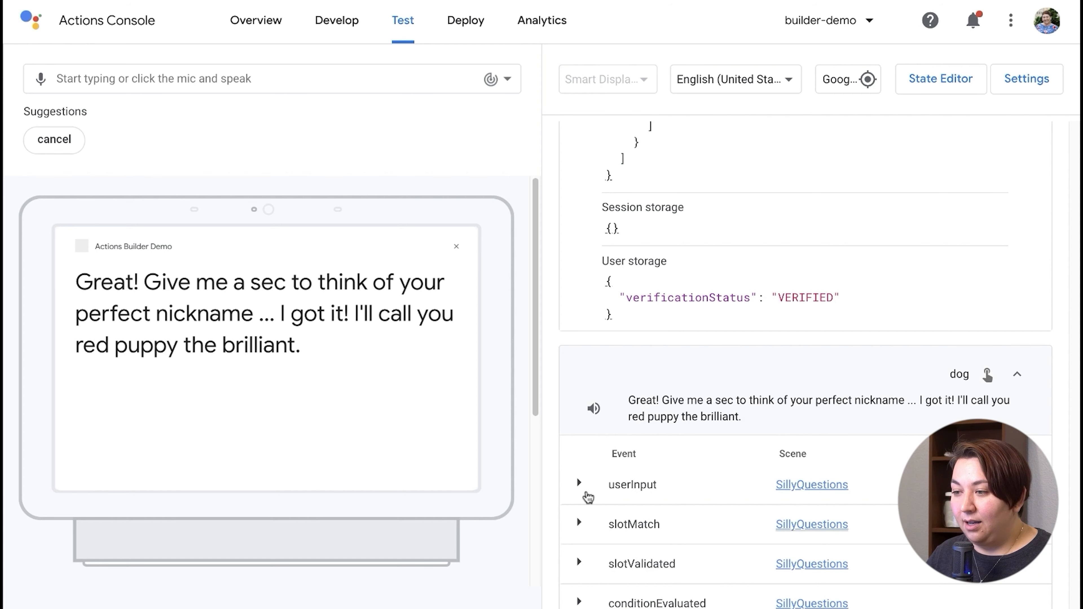
click(579, 522)
scroll(634, 542, down, 4)
scroll(636, 542, down, 2)
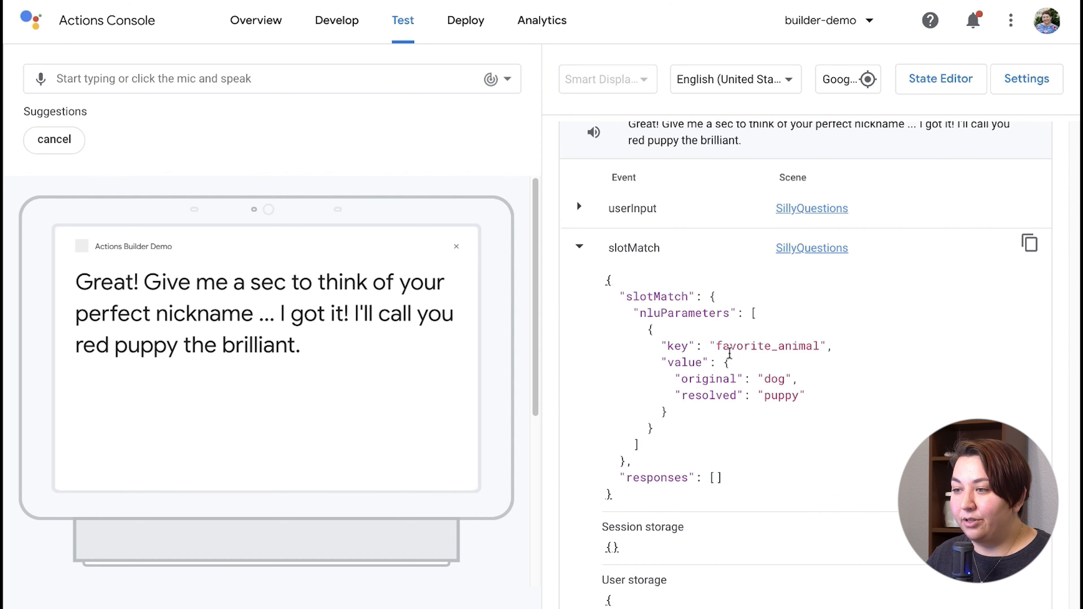
double_click(800, 345)
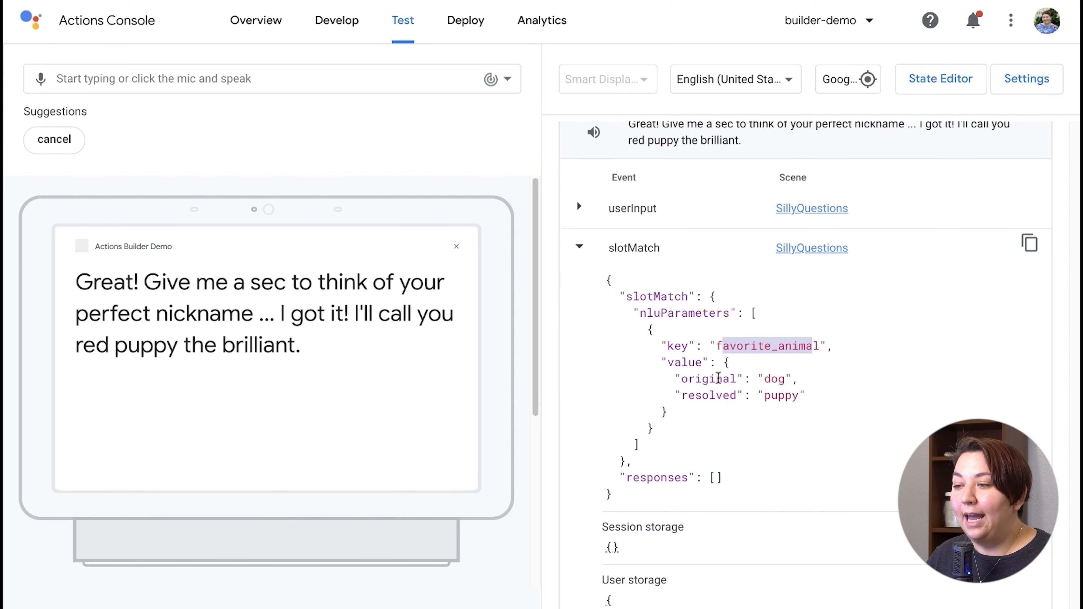
double_click(774, 378)
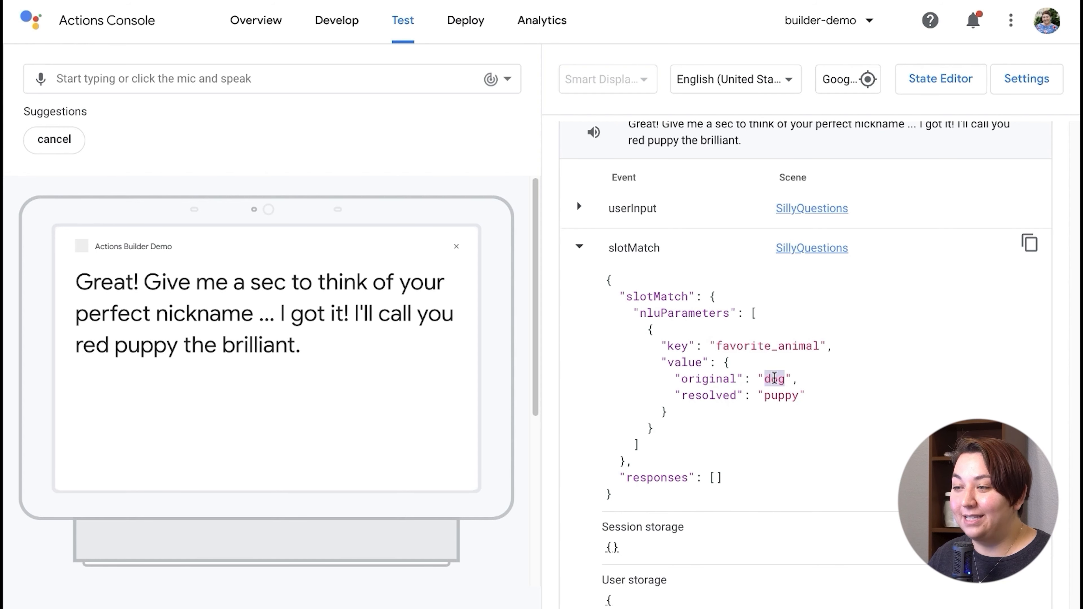
drag(683, 396, 804, 395)
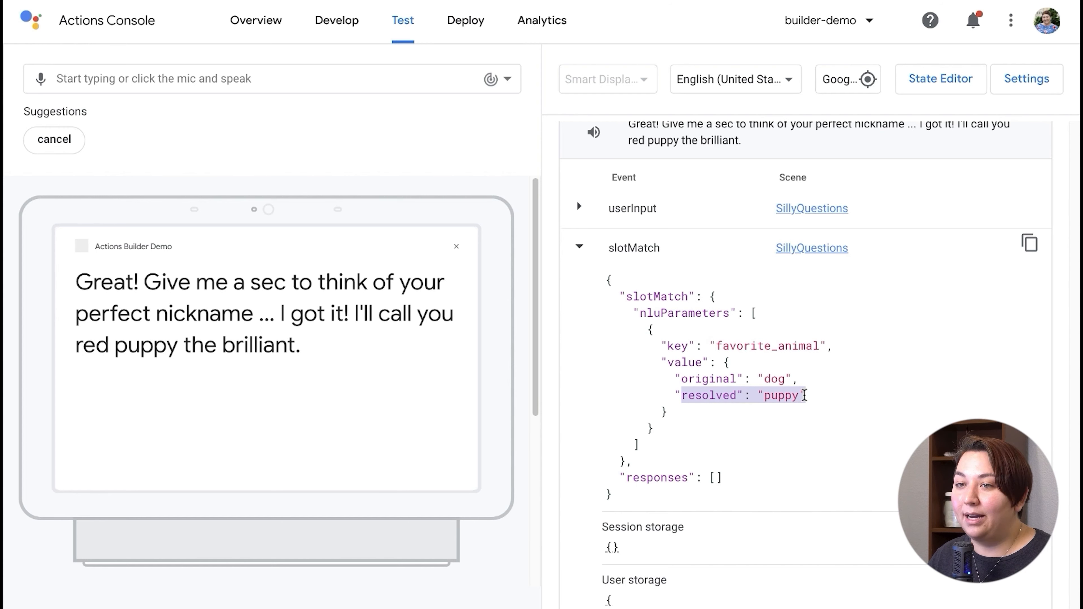
Compare the original and resolved values in the "dog" turn's slotMatch event, and expand its slotValidated event to examine the contents
double_click(781, 395)
click(772, 395)
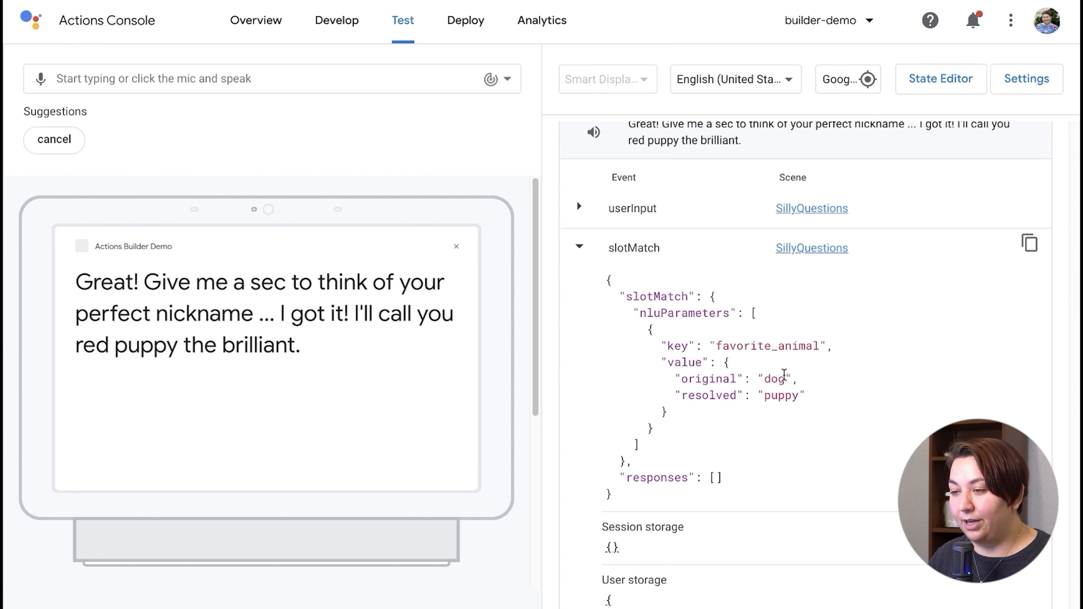
scroll(745, 443, down, 3)
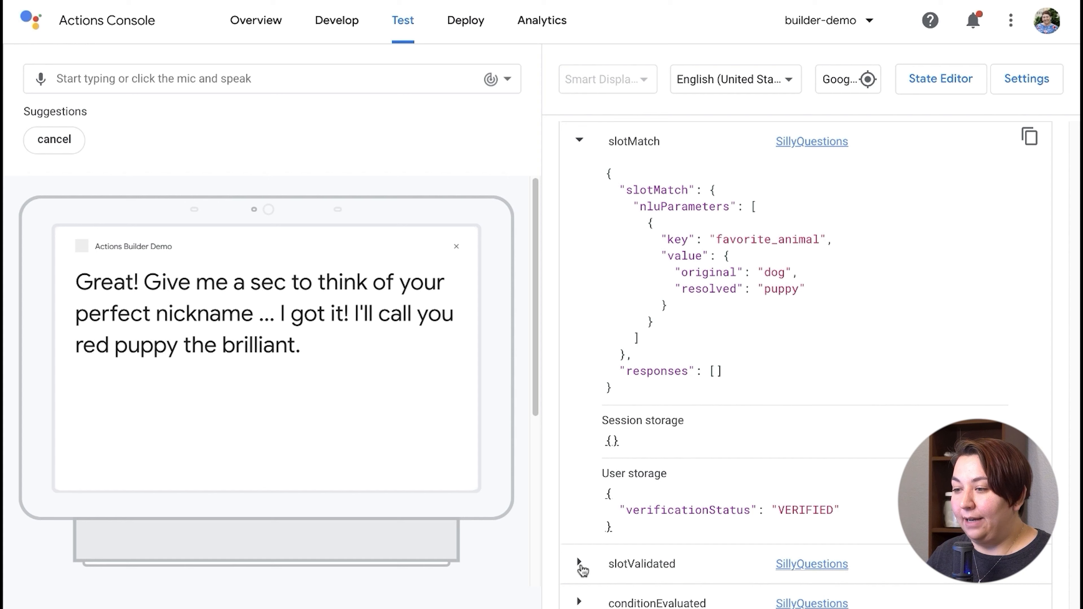
click(580, 563)
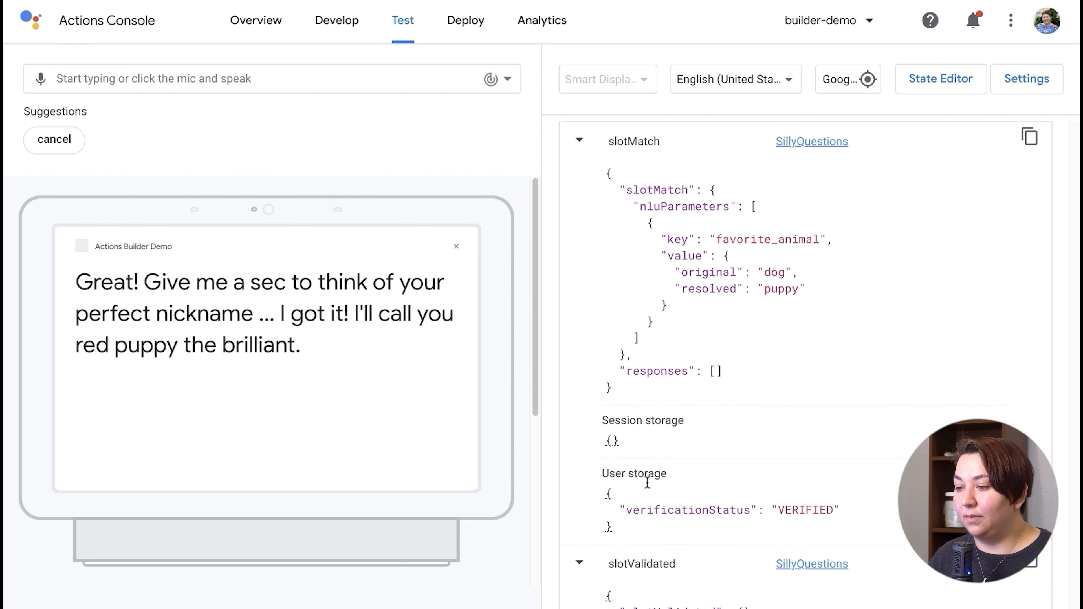
scroll(653, 515, down, 5)
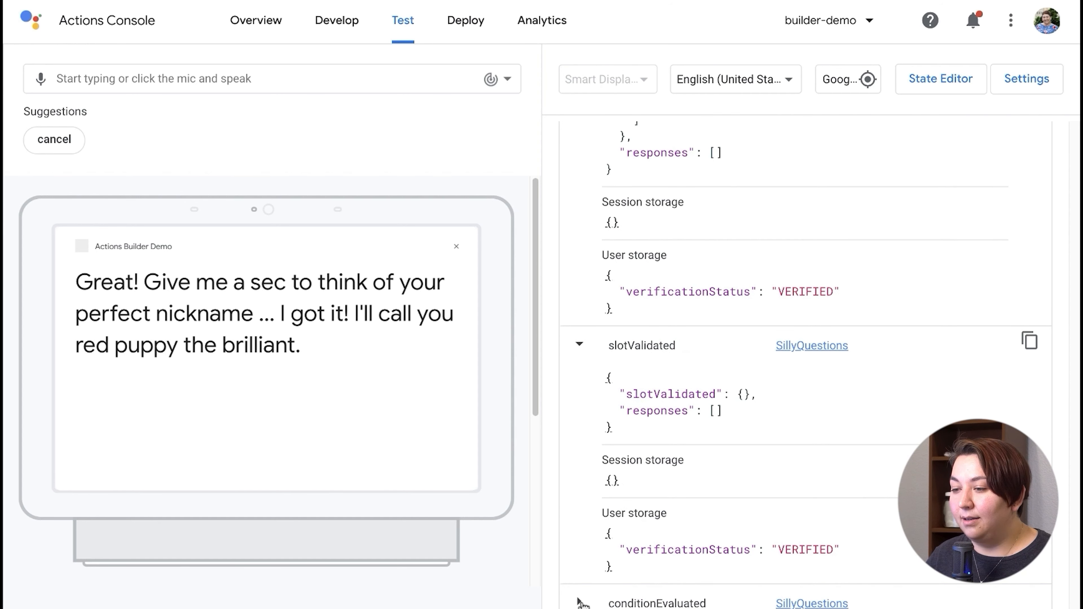
Expand the conditionEvaluated event of the "dog" turn and examine its successCondition, firstSimple speech response and session storage
click(581, 602)
scroll(640, 427, down, 12)
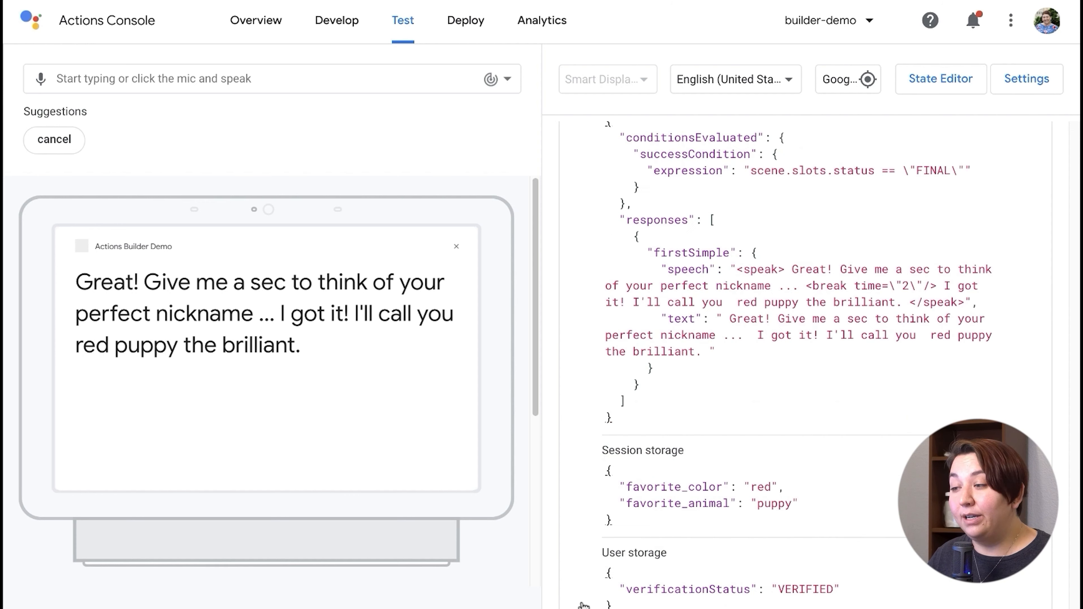
drag(639, 141, 950, 169)
drag(655, 258, 985, 300)
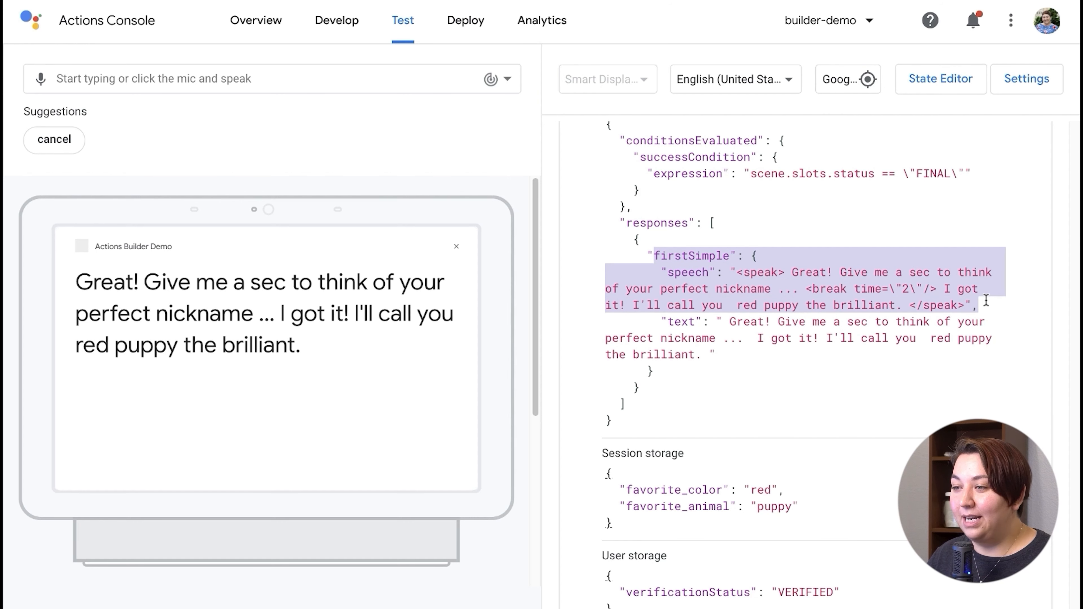
scroll(778, 336, down, 1)
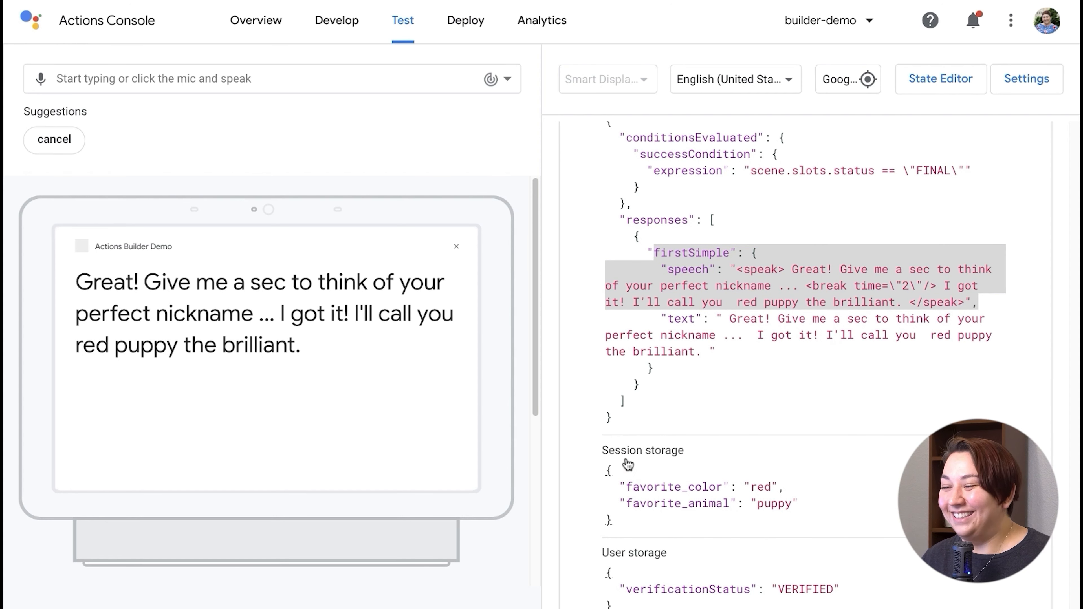
Collapse the expanded turn logs and return to the start of the test conversation
scroll(631, 246, up, 3)
scroll(631, 246, up, 10)
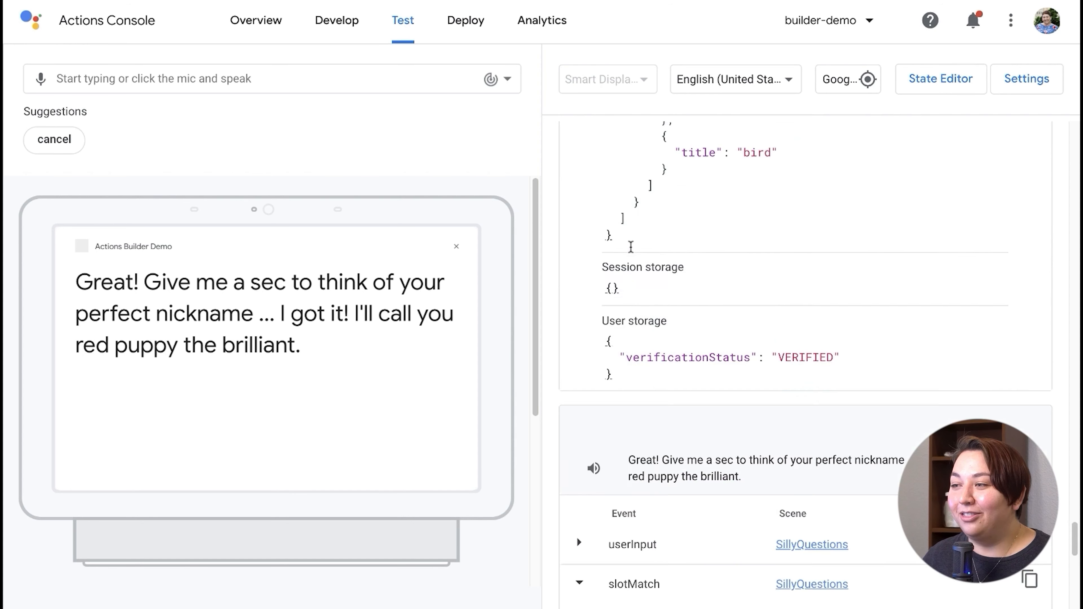
scroll(630, 247, up, 15)
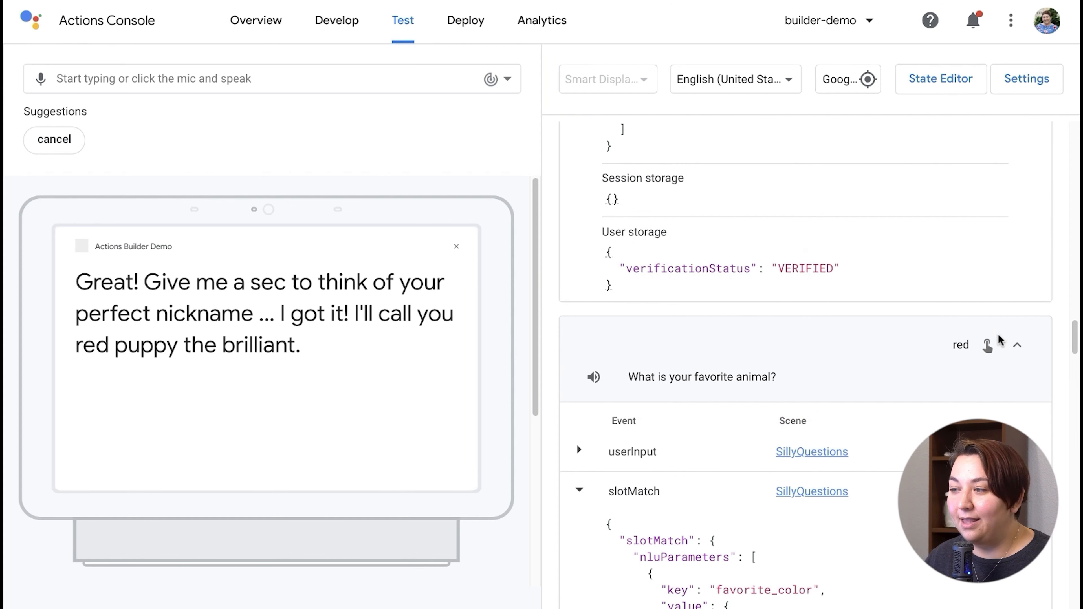
click(1016, 345)
scroll(806, 298, up, 4)
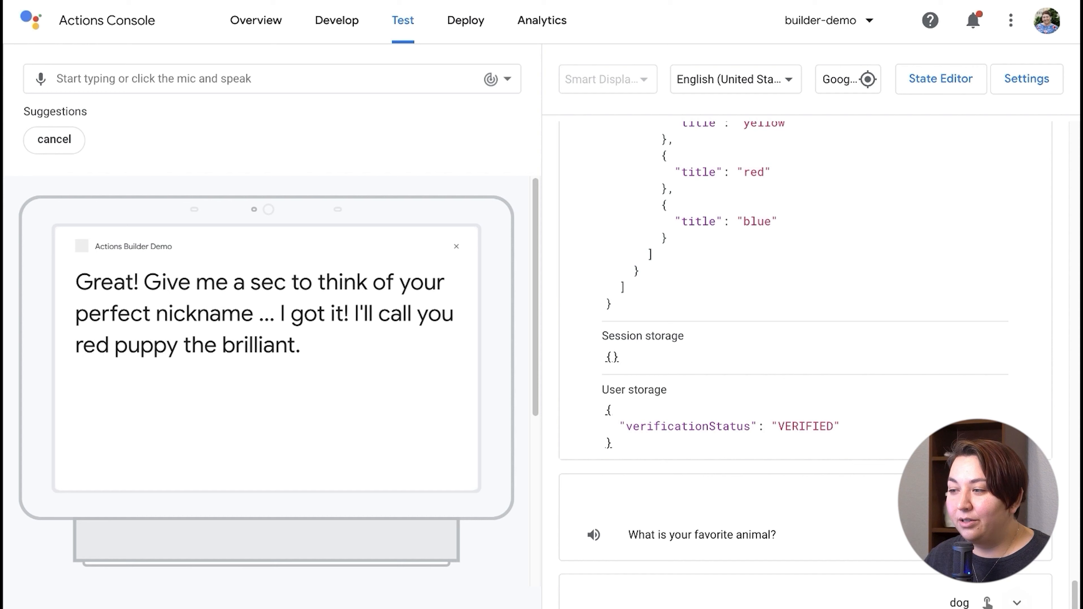
scroll(976, 348, down, 7)
scroll(976, 350, up, 7)
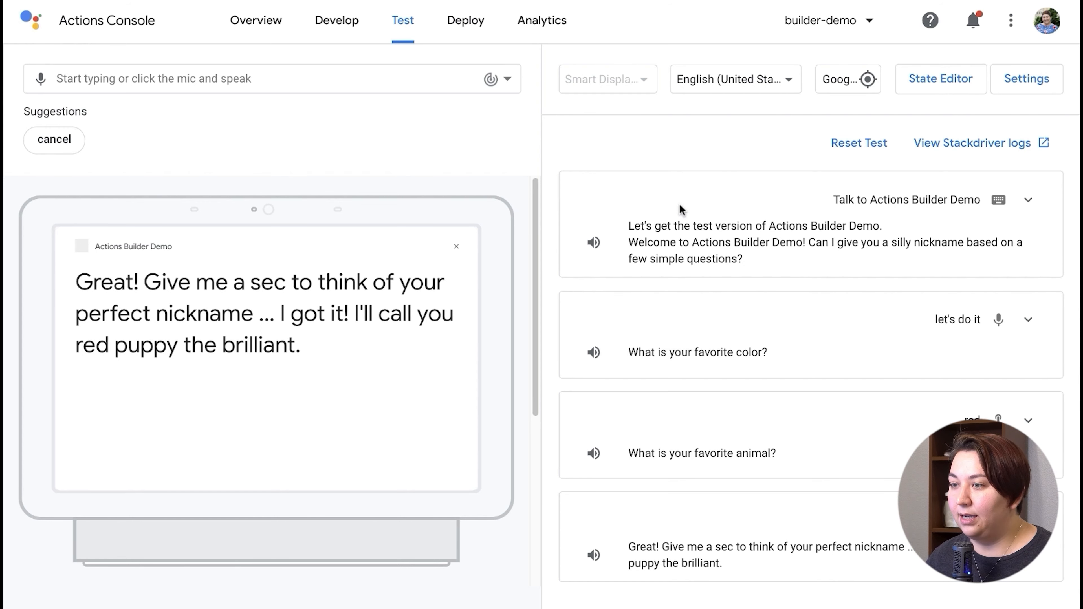
Review the conversation's prompts in order, from the nickname offer through the color and animal questions to the final nickname response
drag(806, 242, 755, 259)
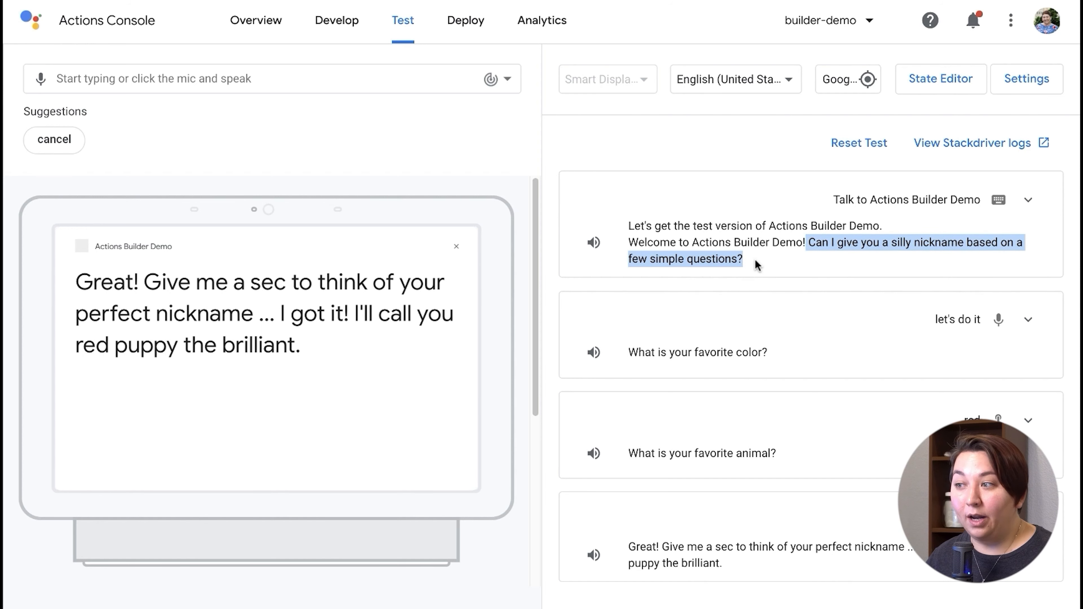
drag(627, 353, 777, 358)
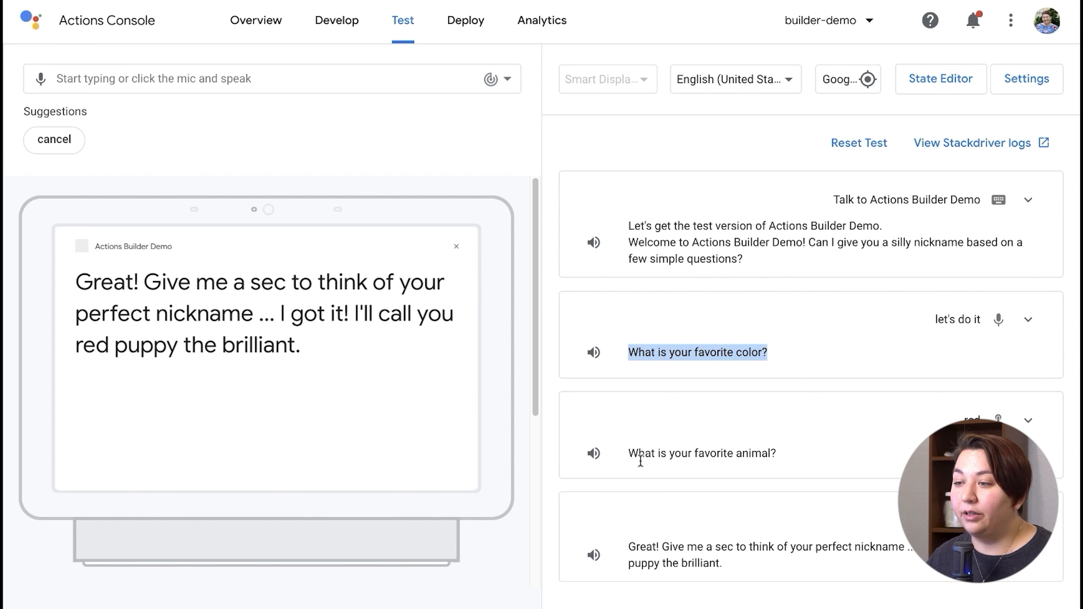
drag(626, 453, 802, 453)
click(644, 548)
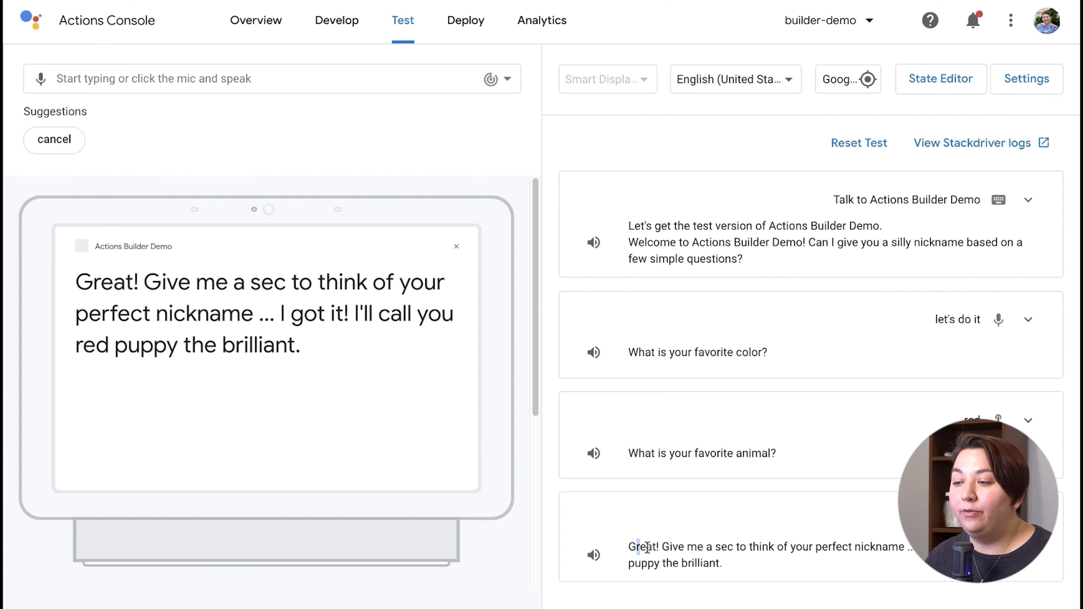
drag(647, 547, 750, 567)
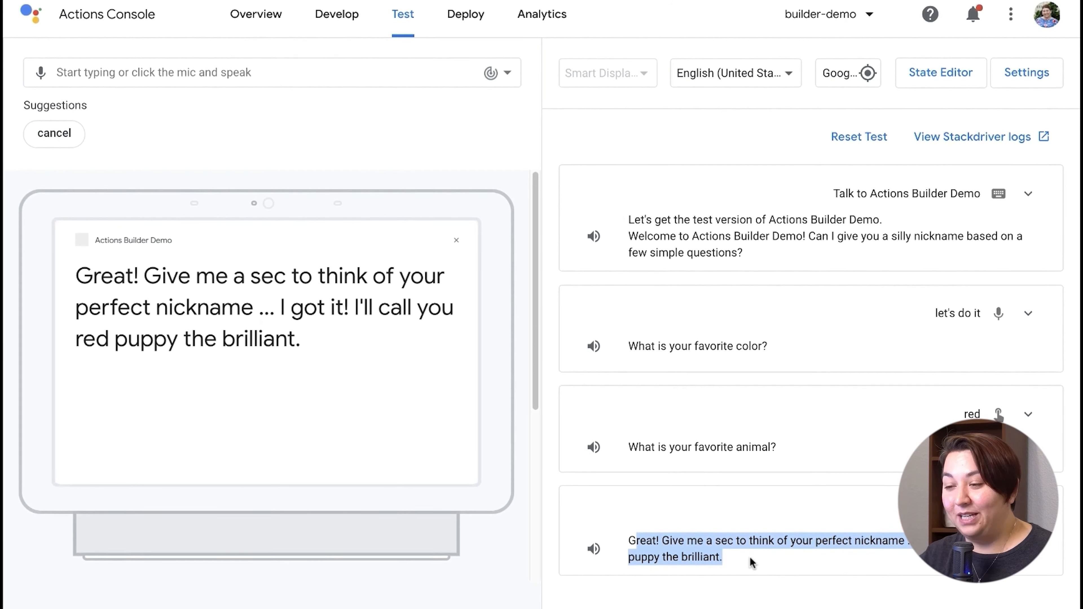
click(749, 556)
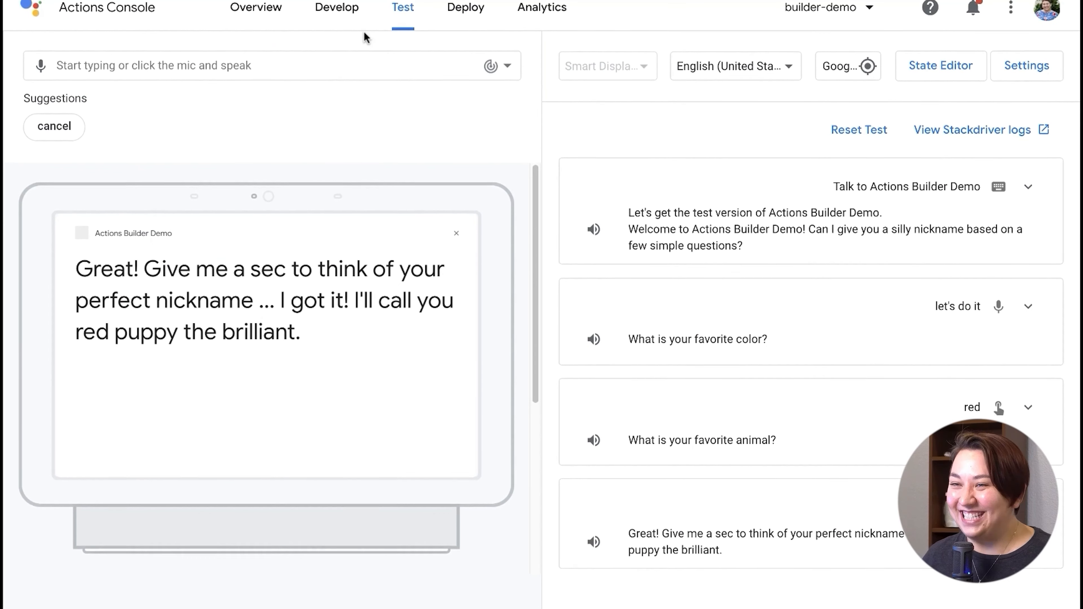
Open the SillyQuestions scene in the development view and show the transition setting of its scene.slots.status == "FINAL" condition
click(346, 8)
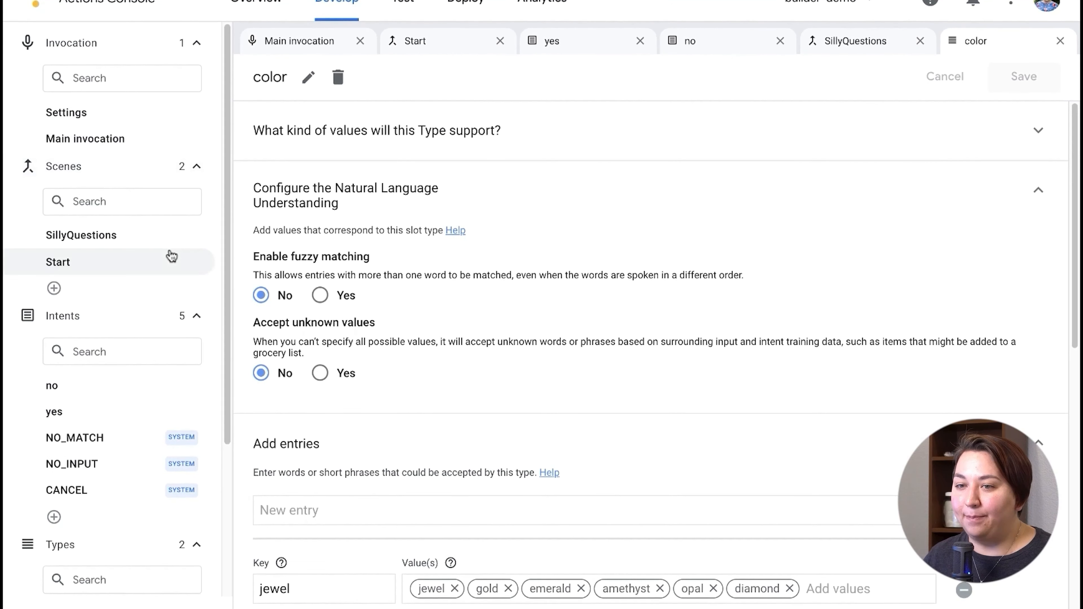
click(66, 245)
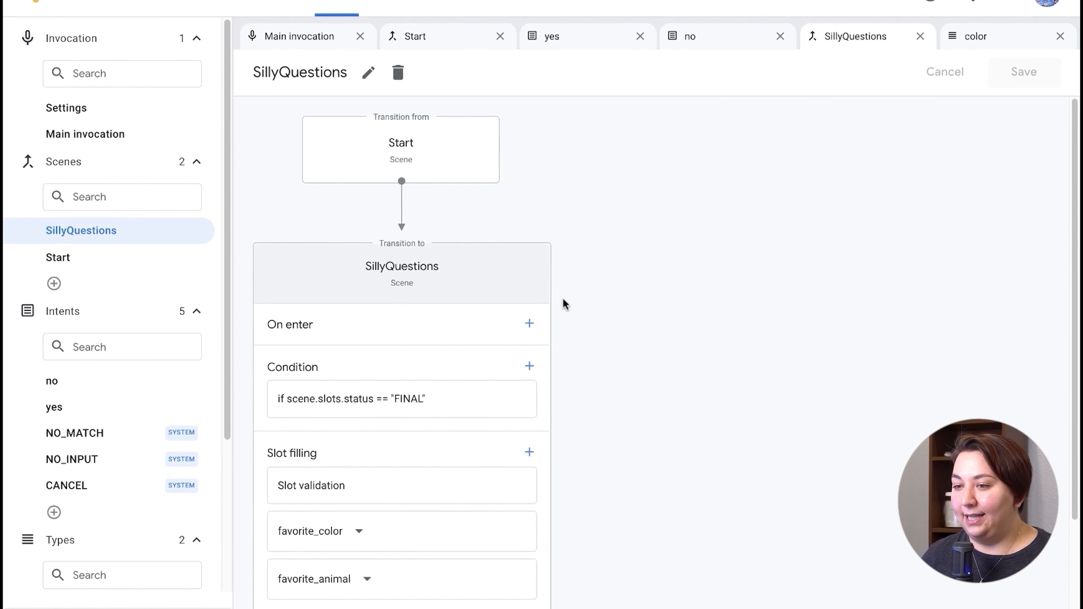
scroll(563, 300, down, 2)
click(386, 323)
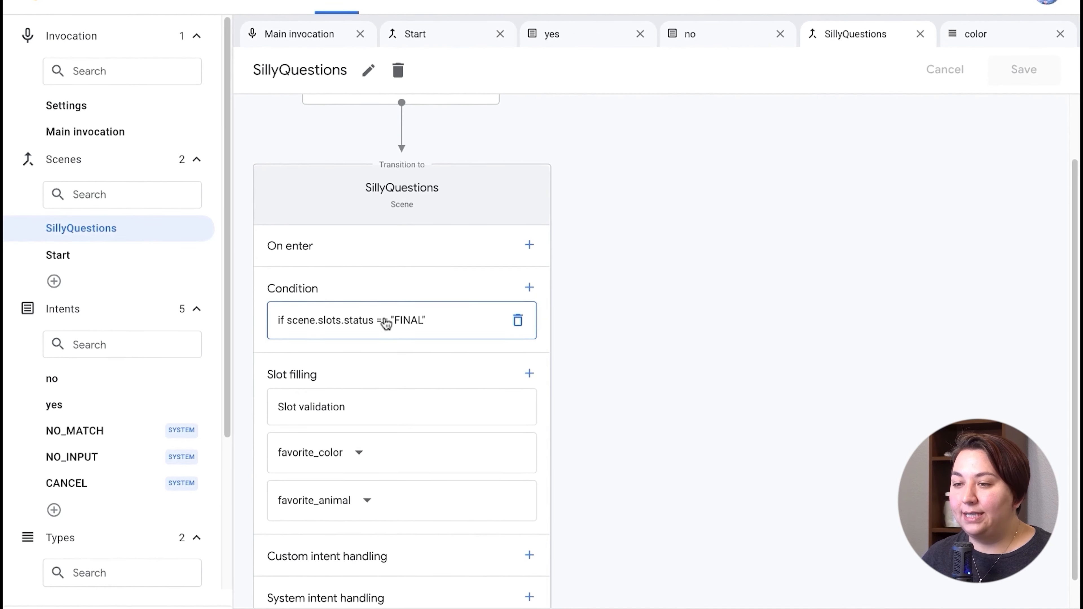
click(386, 324)
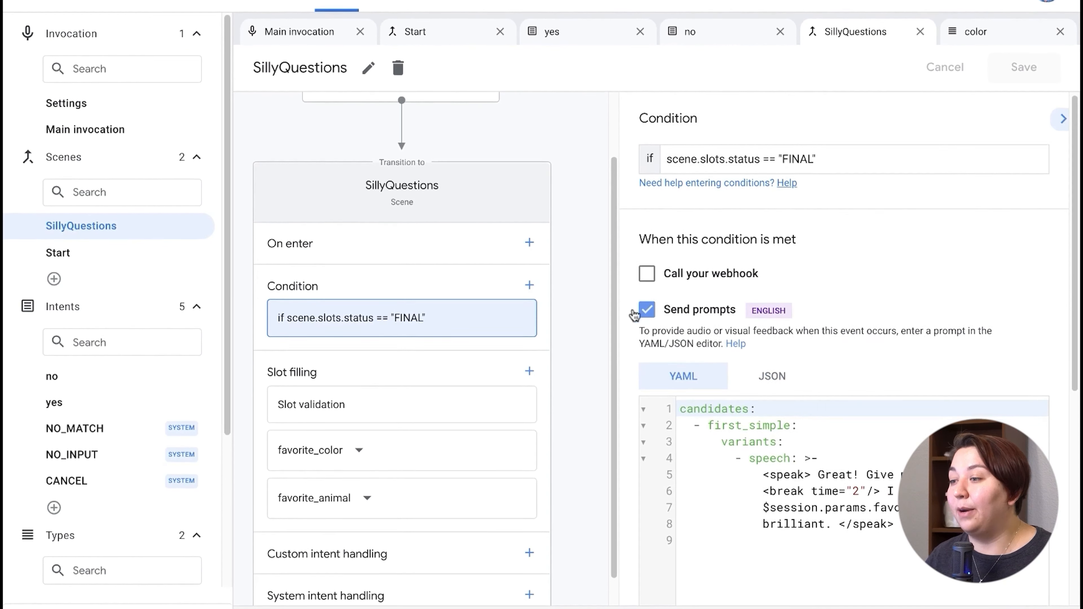
scroll(634, 314, down, 6)
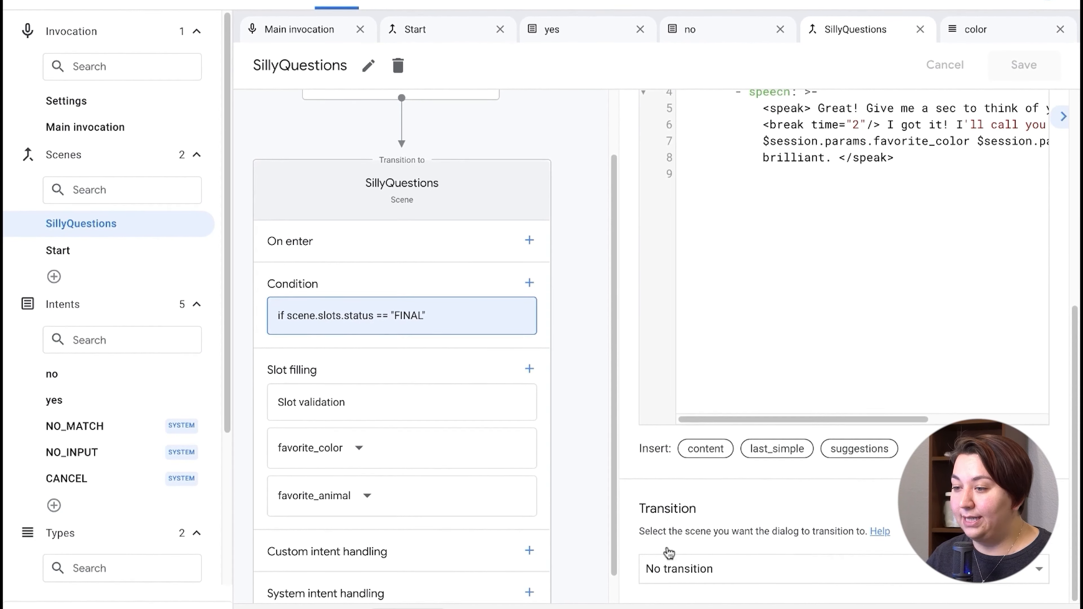
Set the FINAL condition's transition to a new scene named Again and save the SillyQuestions scene
click(723, 570)
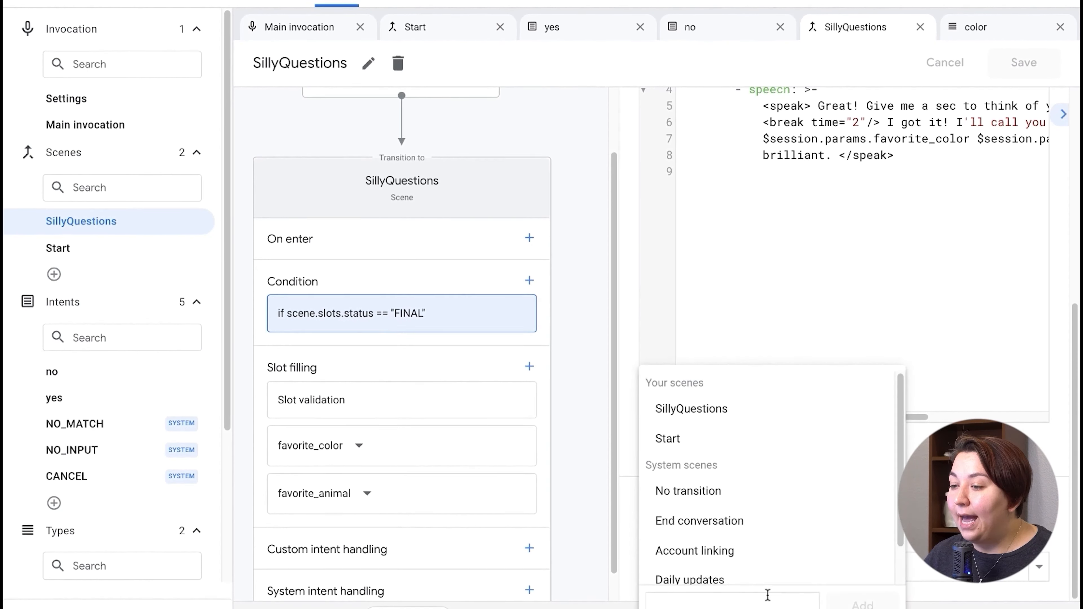
click(764, 599)
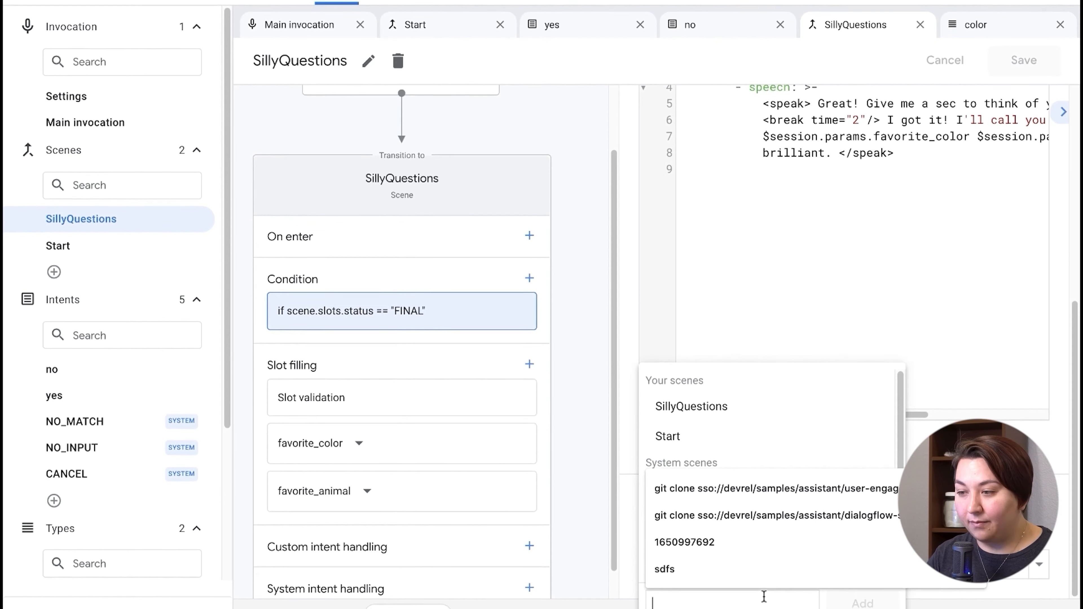
text(Again)
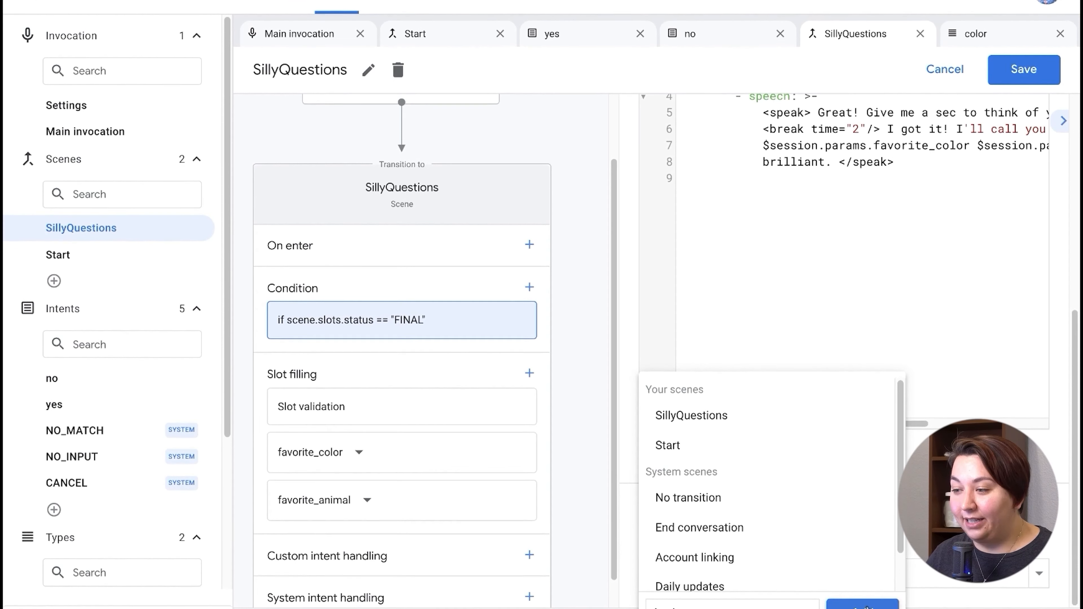
click(845, 602)
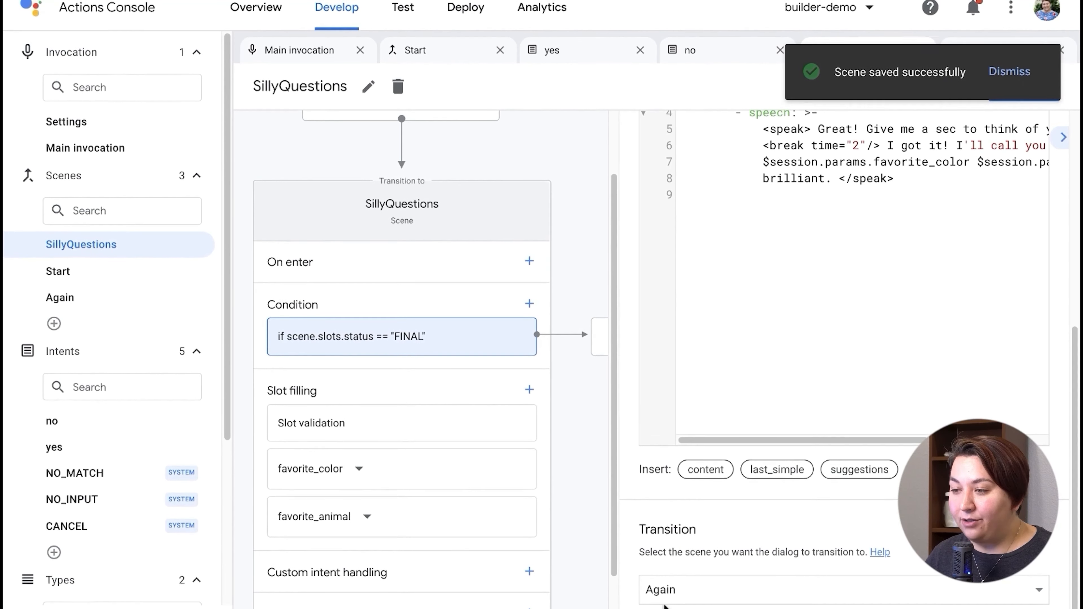
click(1009, 72)
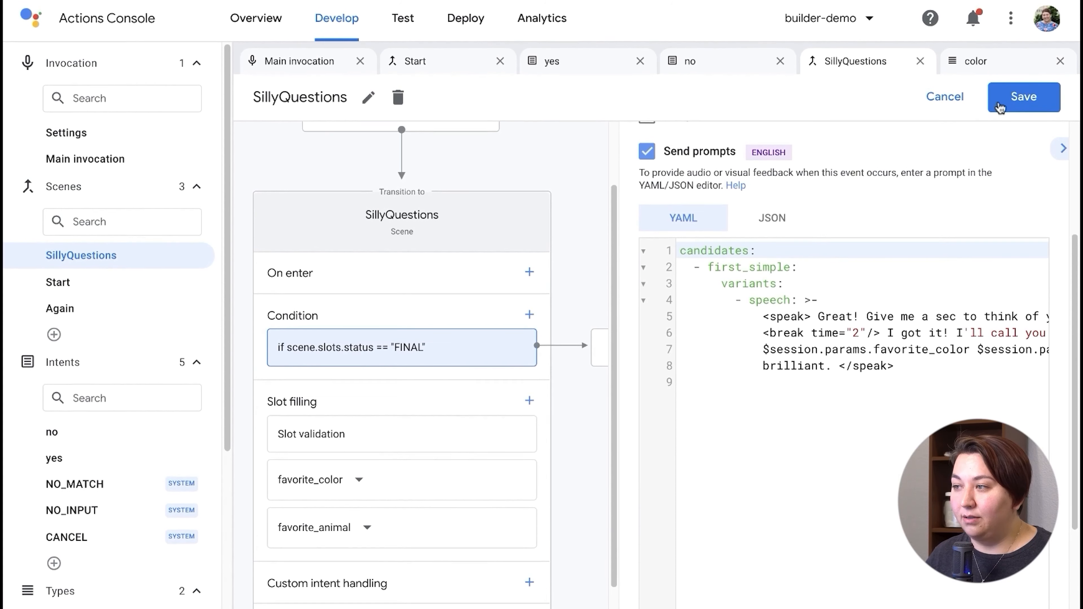
click(1024, 93)
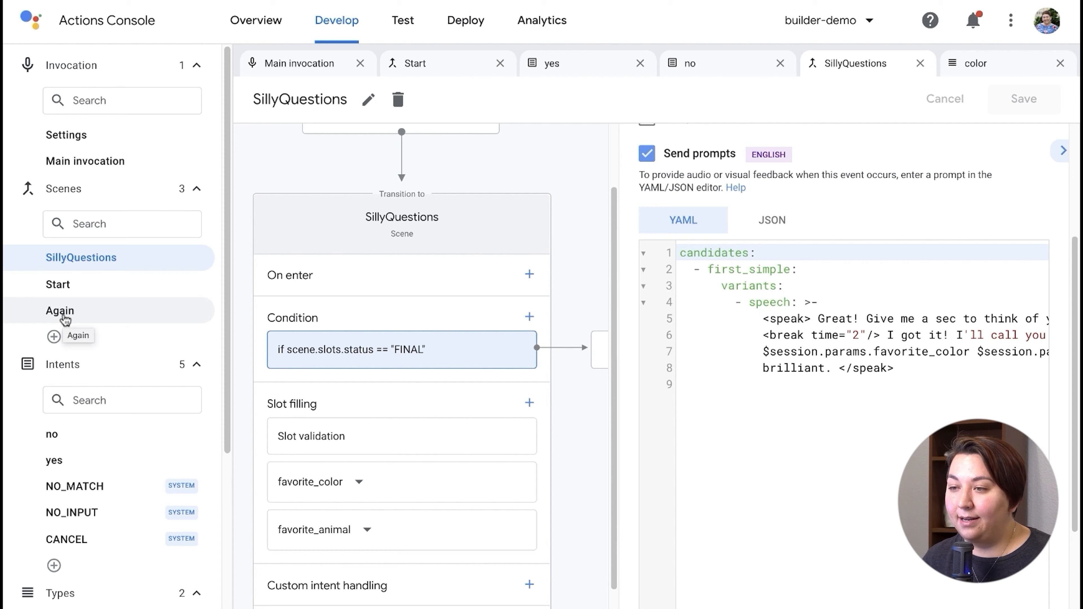
click(93, 338)
text(Again)
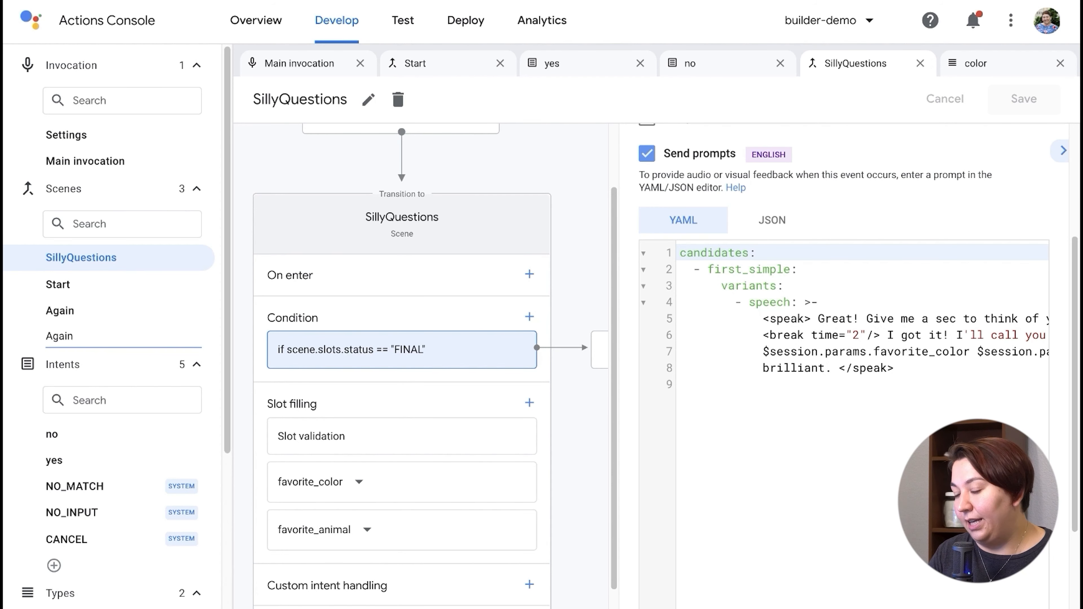
key(BackSpace)
key(BackSpace)
key(BackSpace)
key(BackSpace)
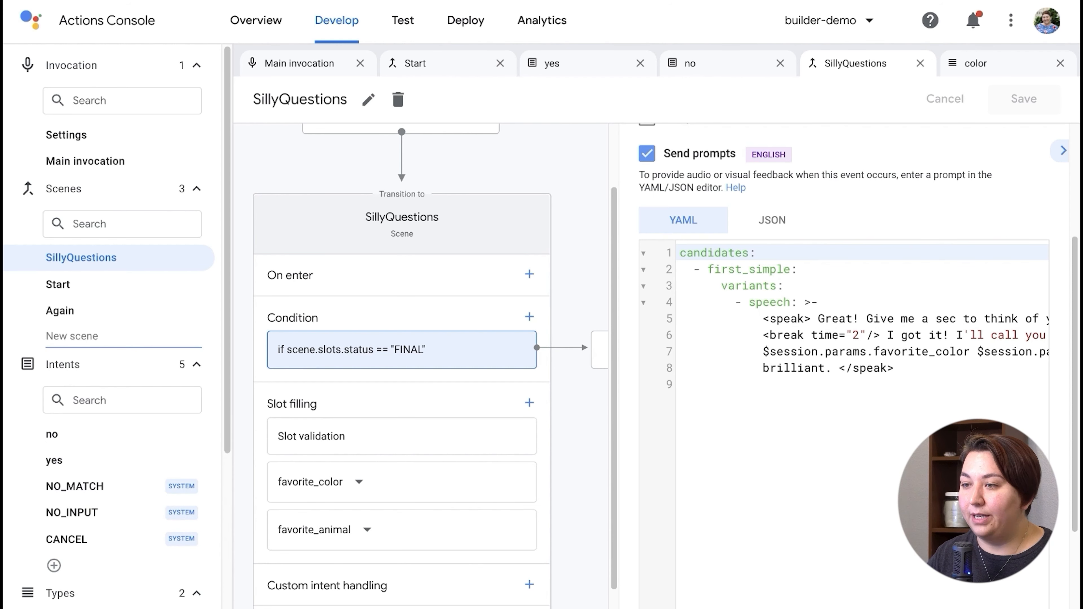
Open the Again scene from the SillyQuestions flow graph and enable Send prompts for its On enter stage
click(1063, 150)
click(652, 336)
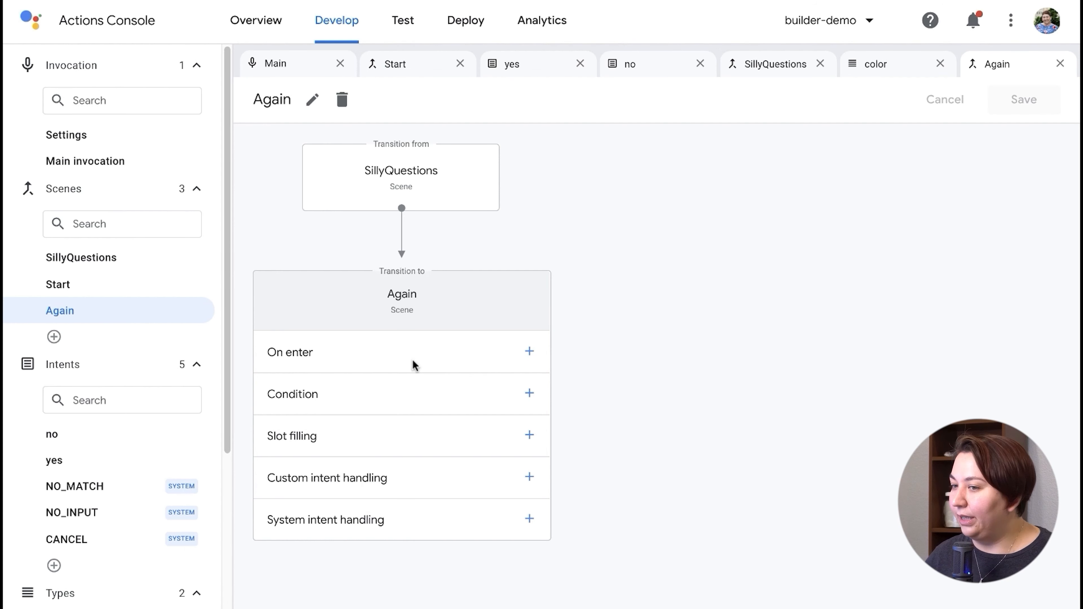
click(533, 357)
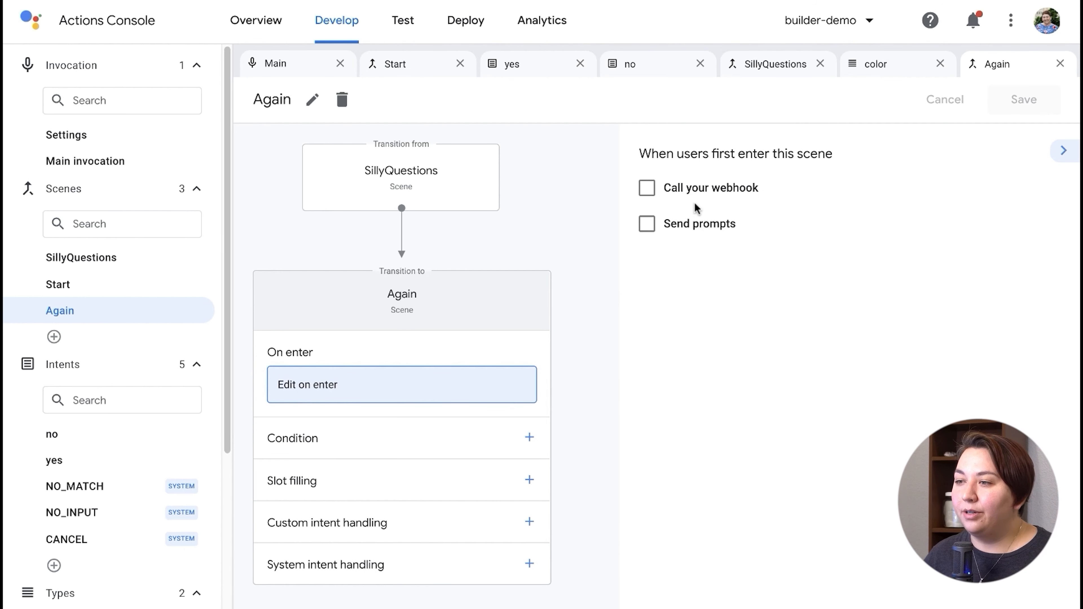
click(687, 229)
Replace the placeholder speech in the Again scene's On enter prompt with "Do you want a different silly nickname?"
drag(803, 405, 763, 387)
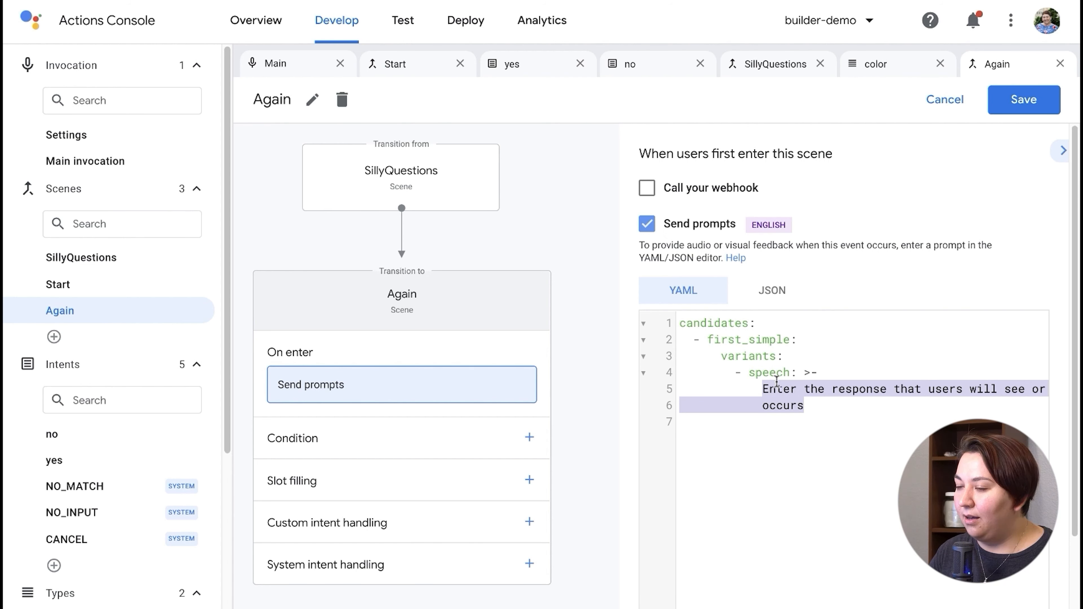
text(D)
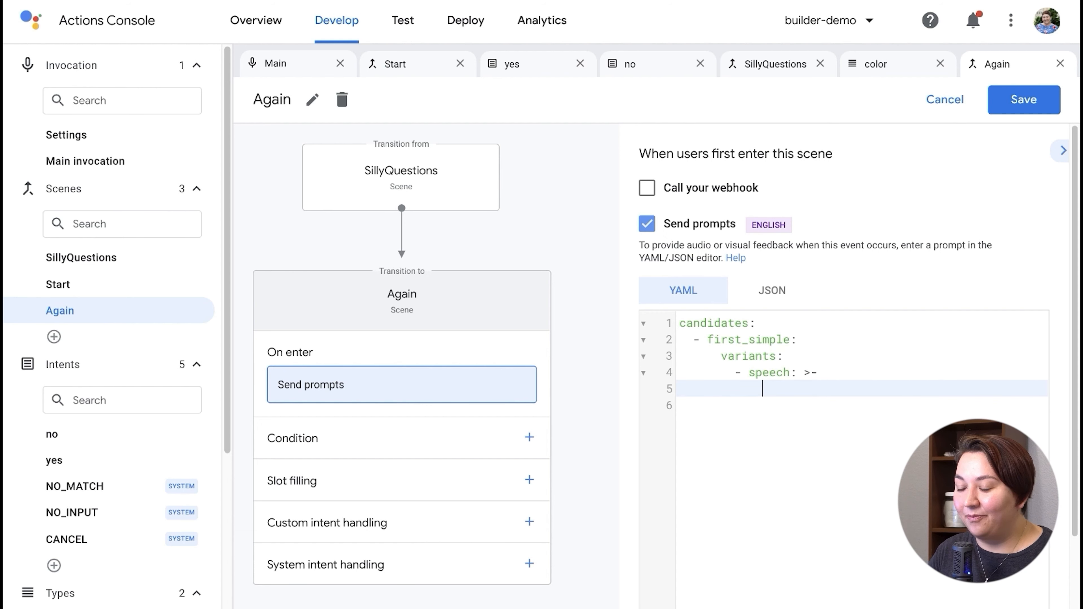
text(Do you want a)
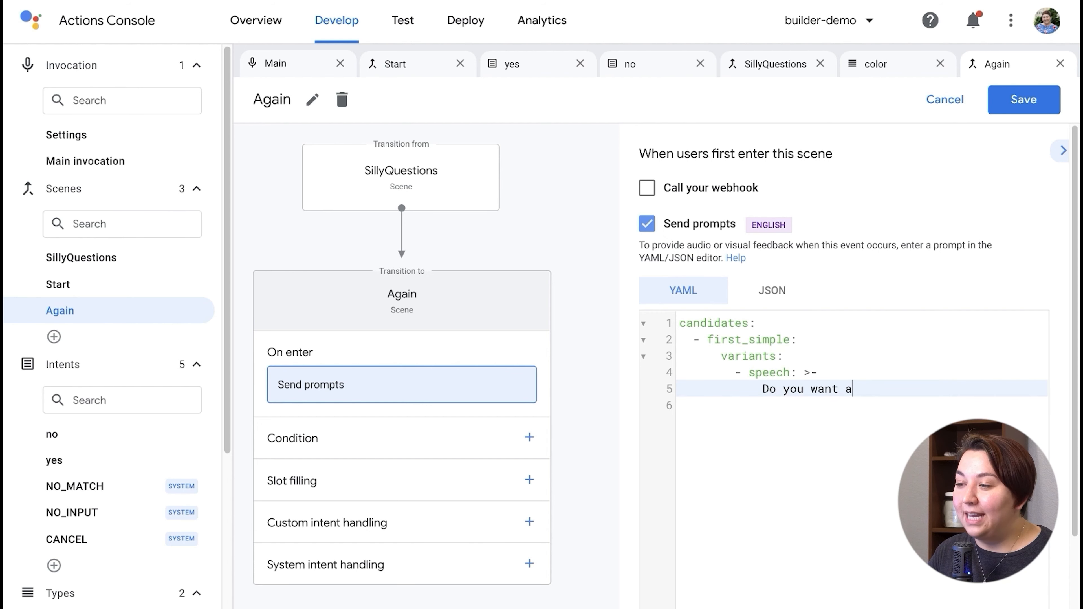
text( different silly nickname?)
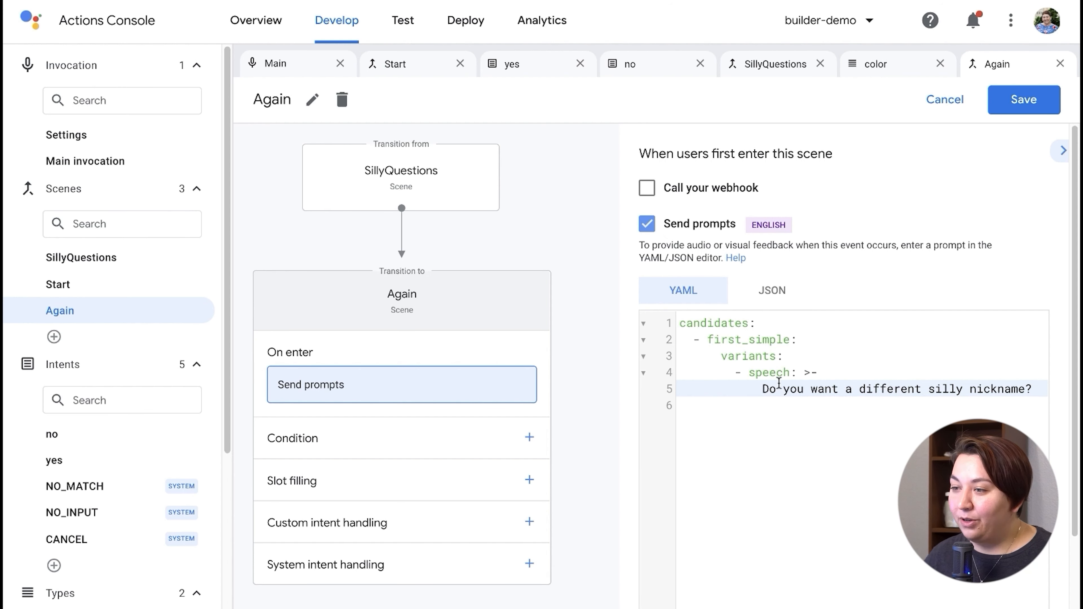
Add the suggestions "yes" and "no" to the Again scene's On enter prompt and save the scene
scroll(633, 438, down, 3)
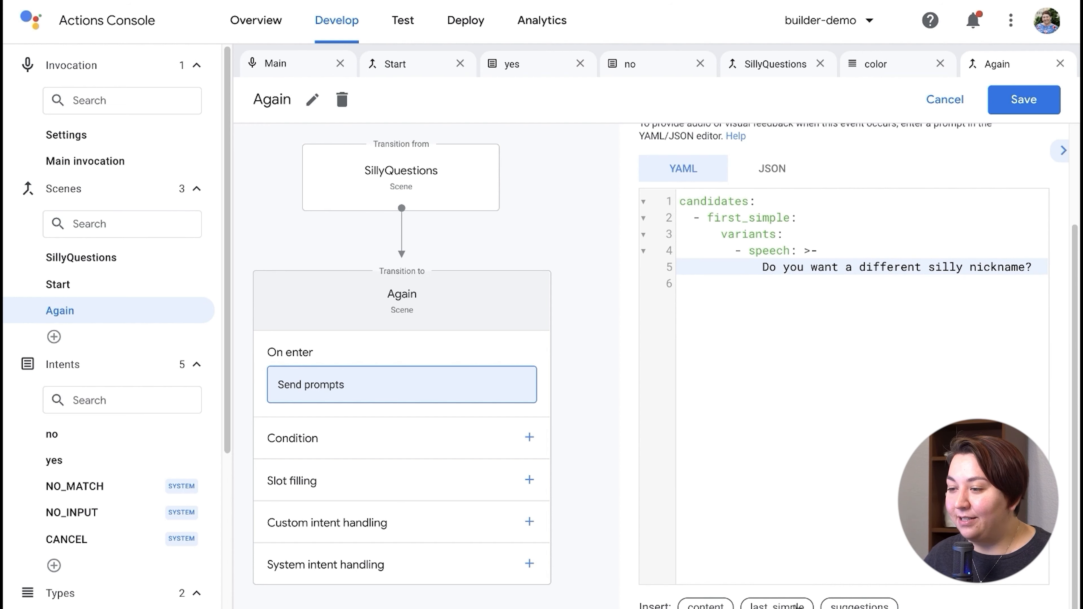
click(859, 604)
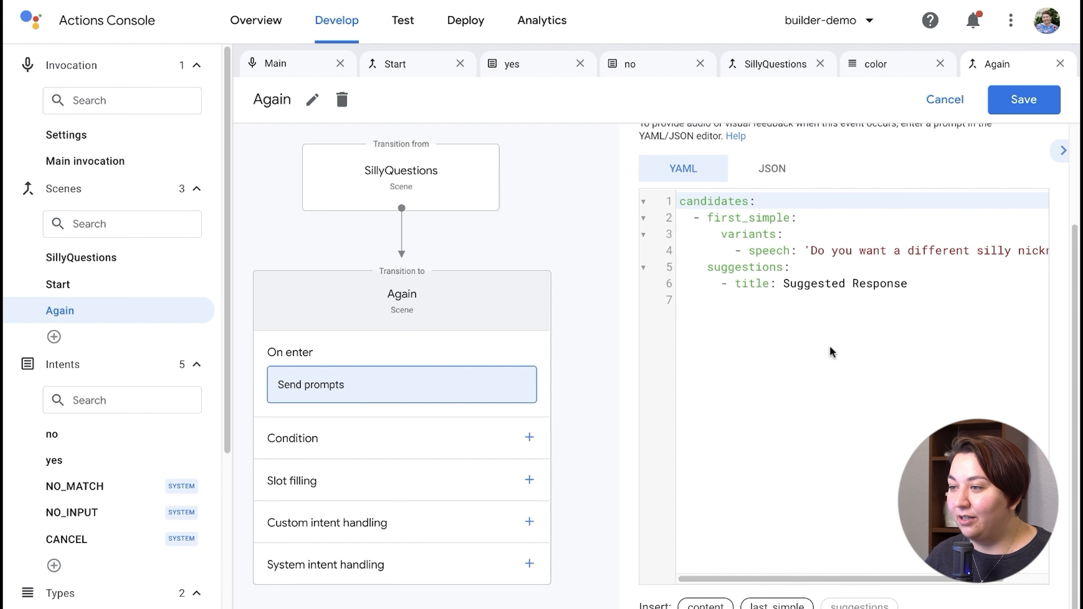
click(783, 293)
drag(783, 293, 909, 293)
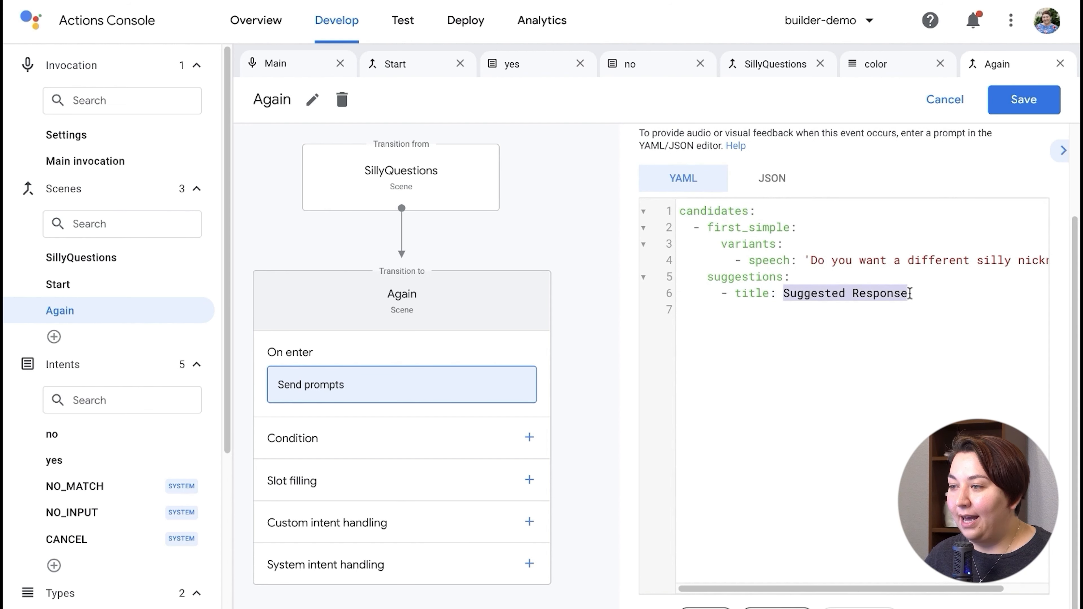
text(yes)
key(Return)
text(- title: no)
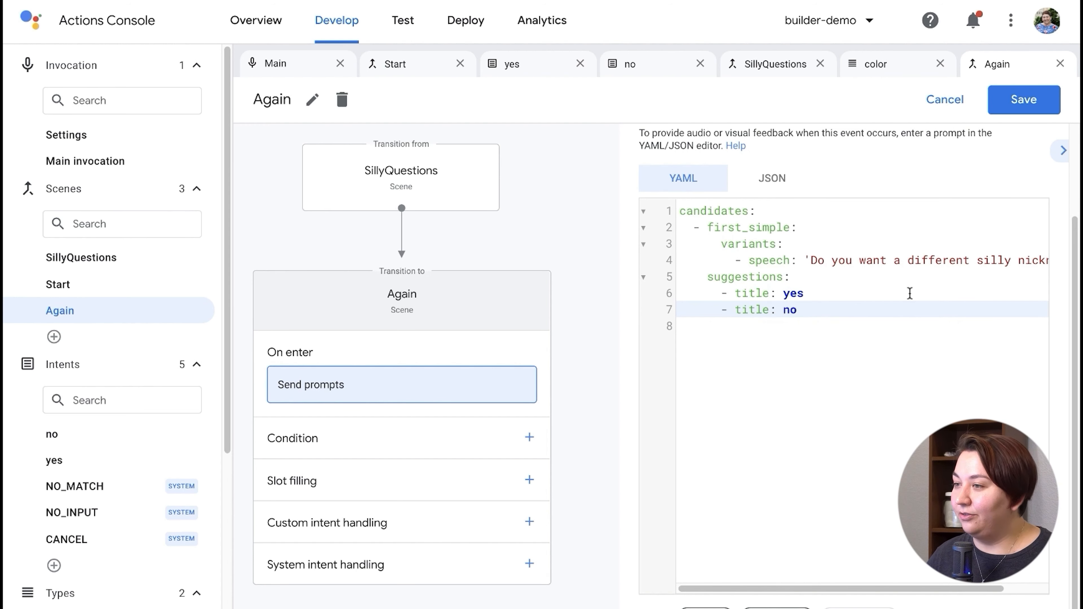
click(1023, 99)
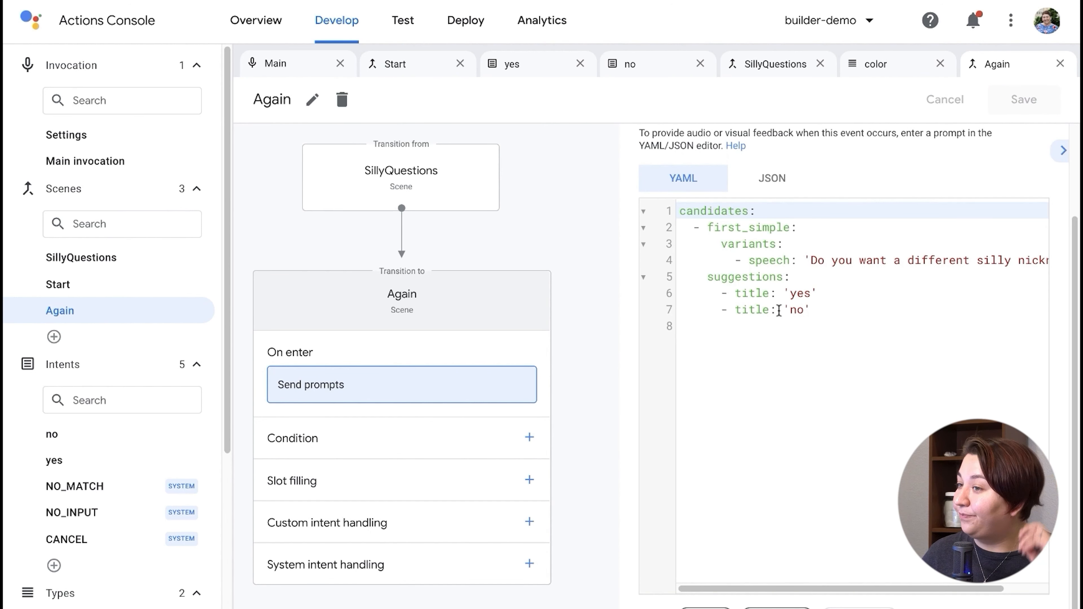
Add custom intent handling for the no intent in the Again scene and enable Send prompts for it
scroll(792, 324, up, 2)
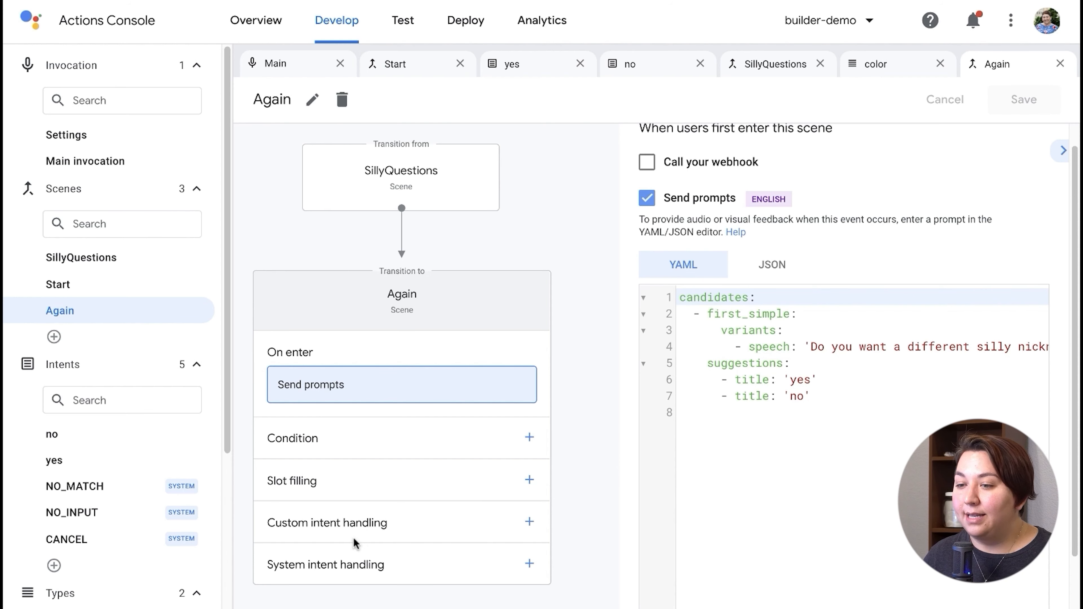
click(530, 521)
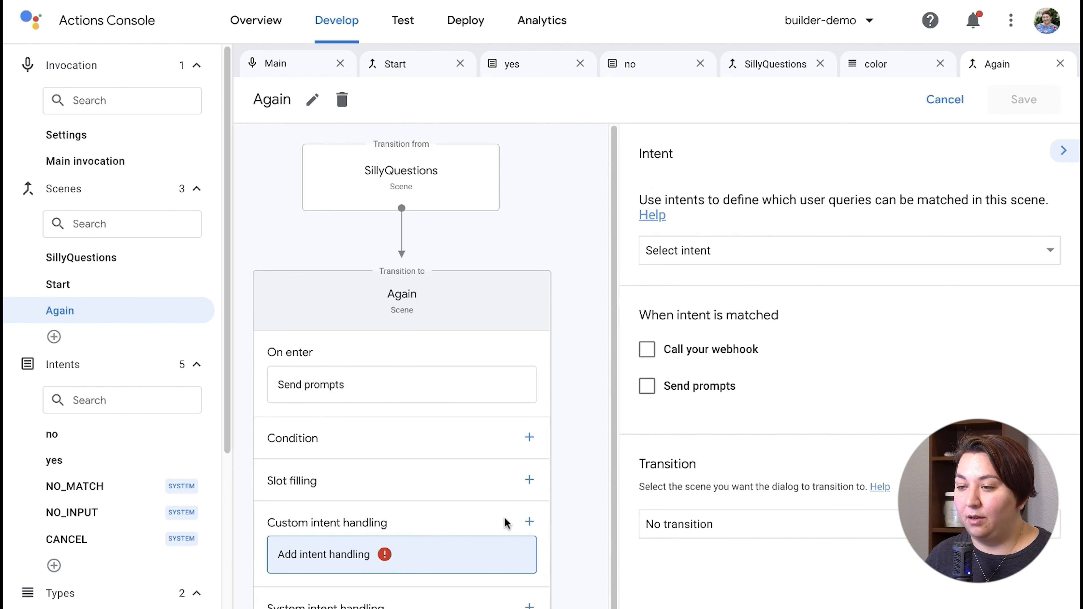
click(821, 252)
click(656, 286)
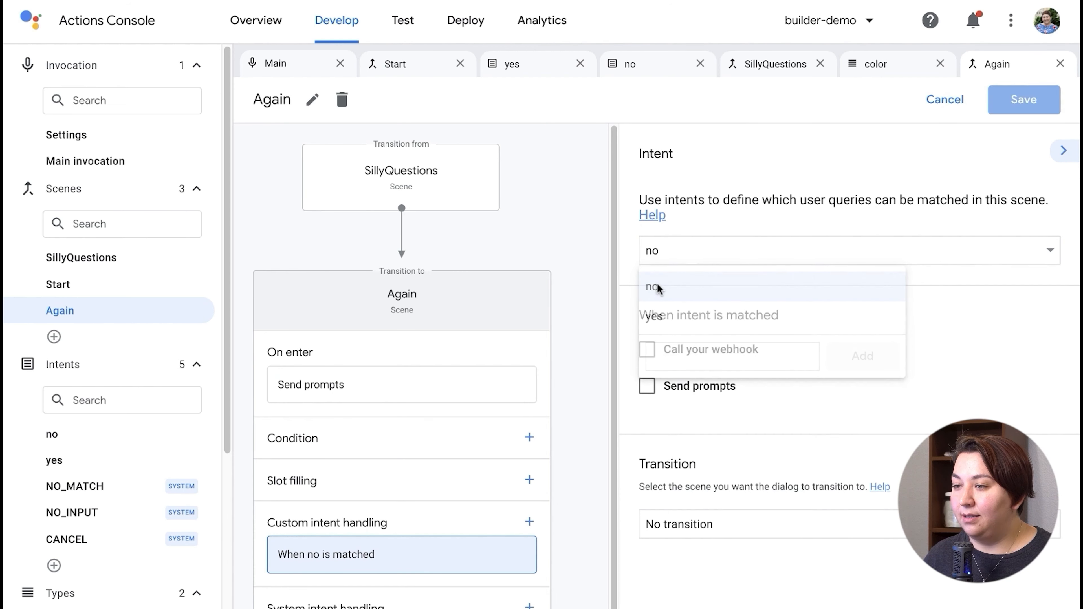
click(707, 390)
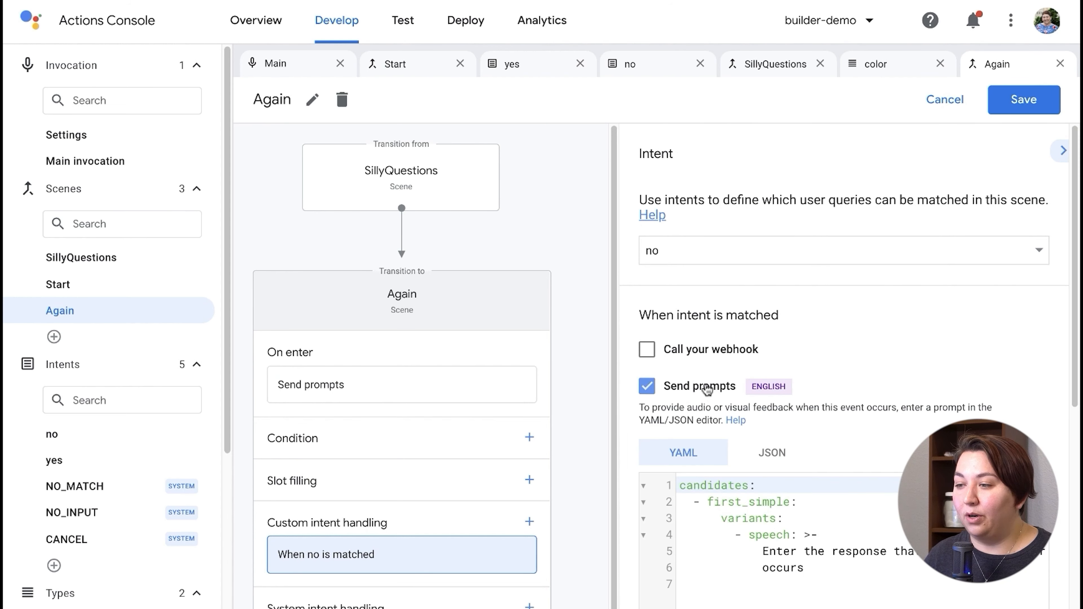
Replace the no handler's placeholder speech with "Great, I am happy that you love your nickname. Chat you see next time, bye!"
scroll(707, 390, down, 3)
drag(814, 438, 765, 422)
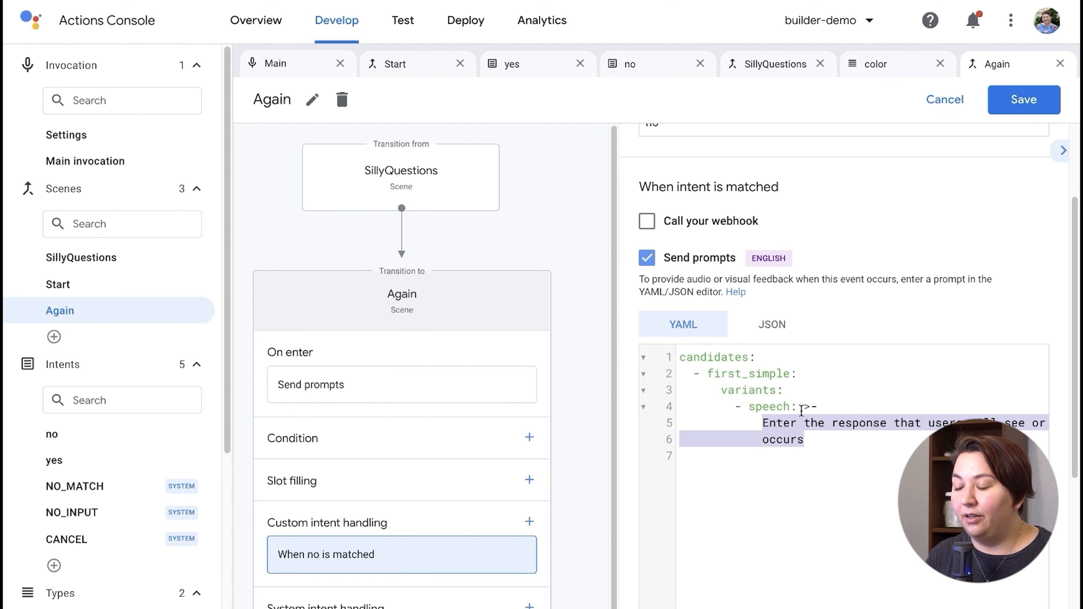
text(Great,)
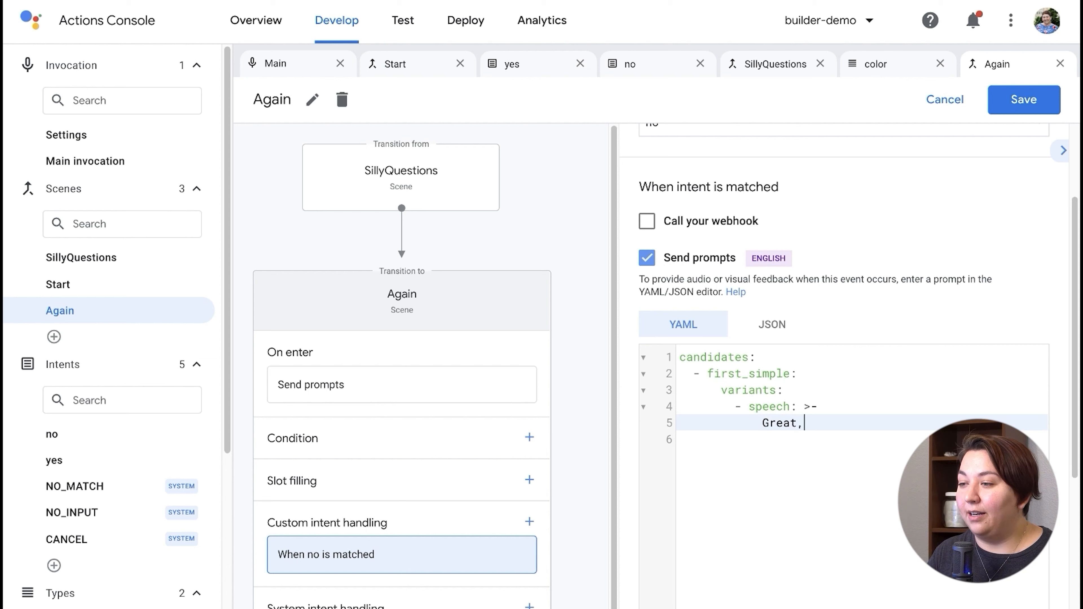
text( I am happy that y)
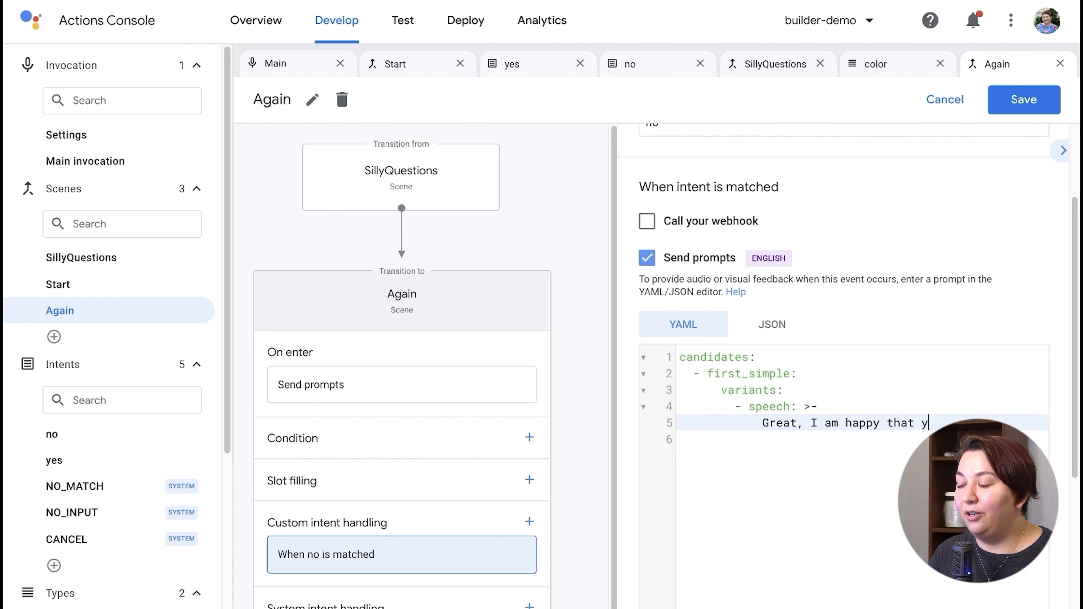
text(ou love your nickname. Cha)
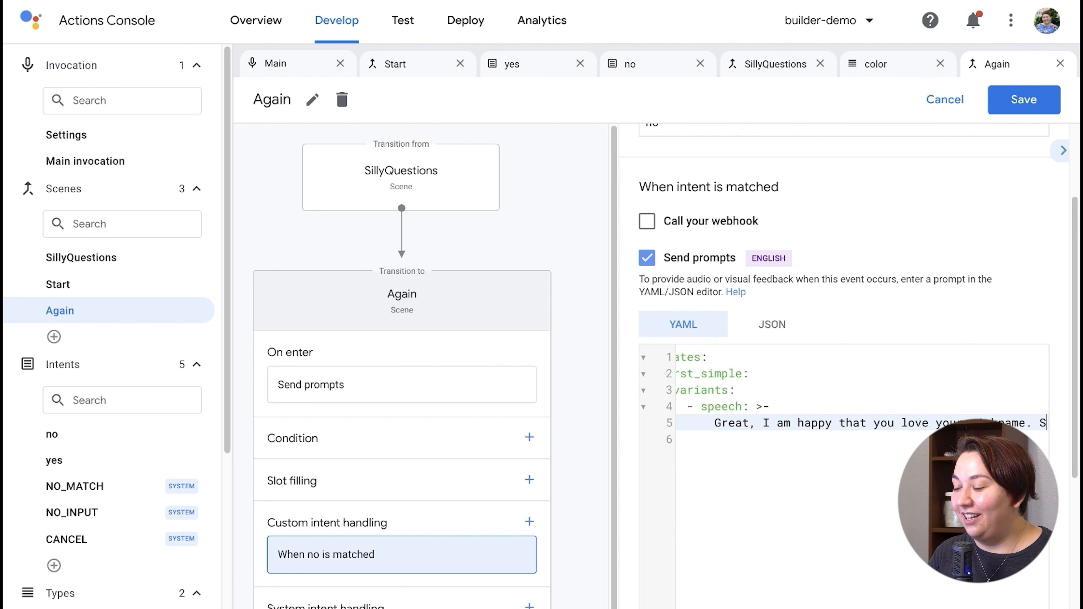
text(t to see nex)
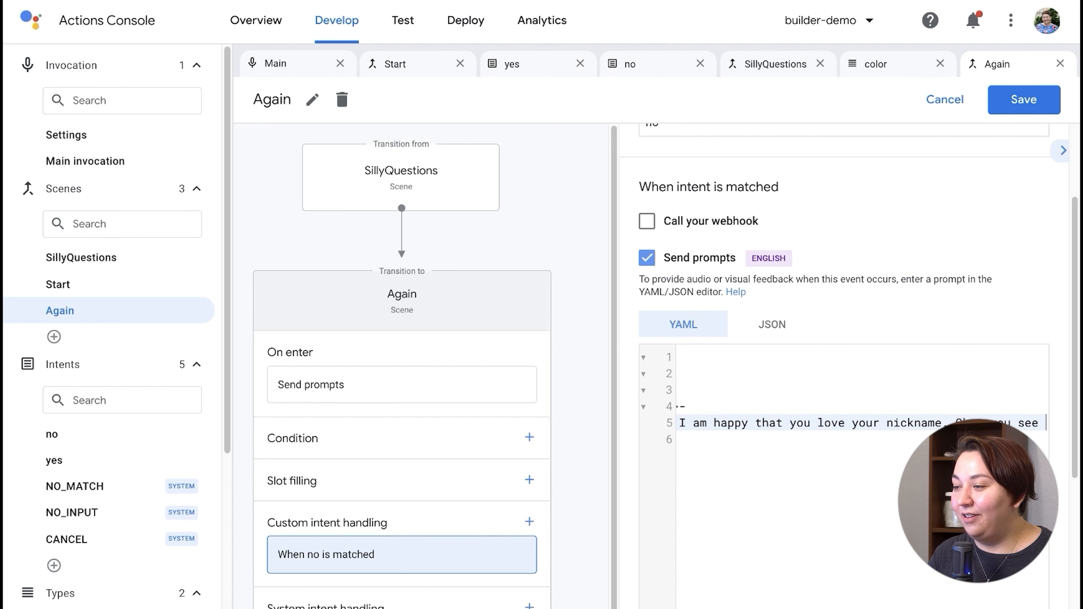
text(t time, bye!)
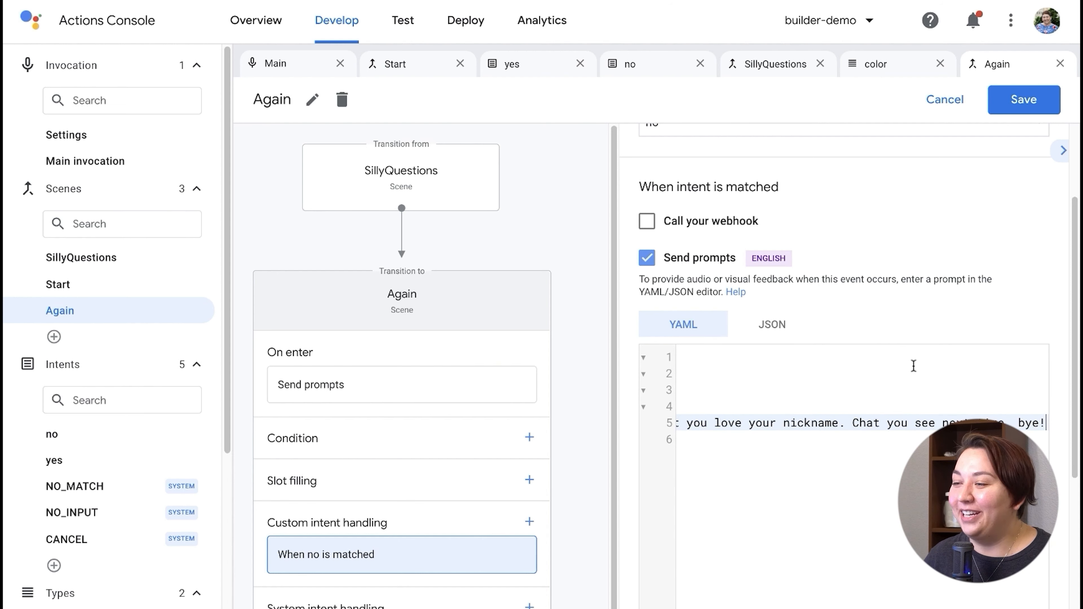
drag(825, 422, 873, 410)
click(934, 423)
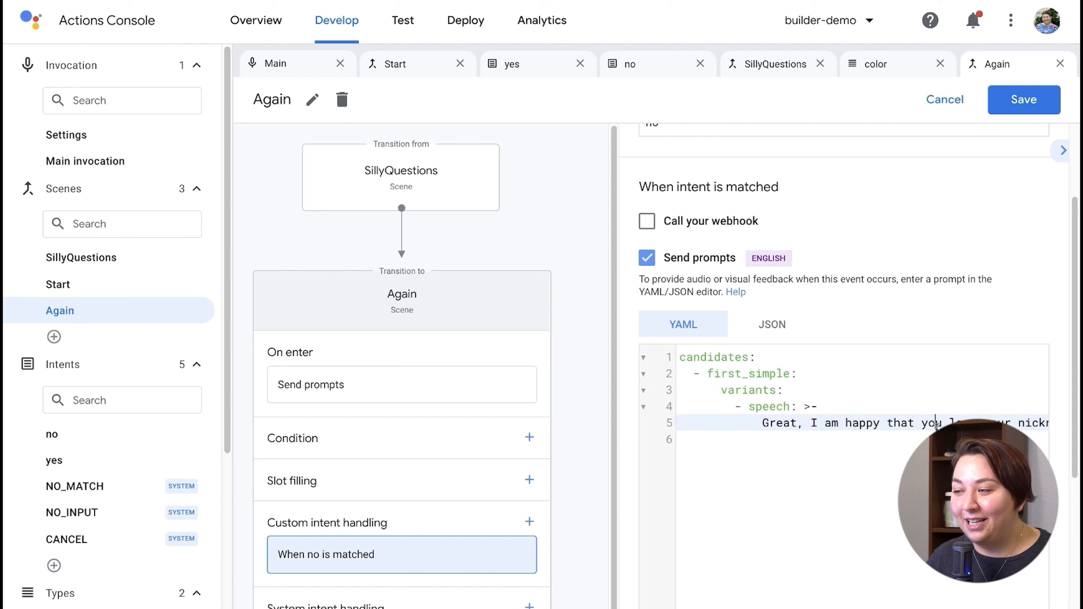
double_click(972, 422)
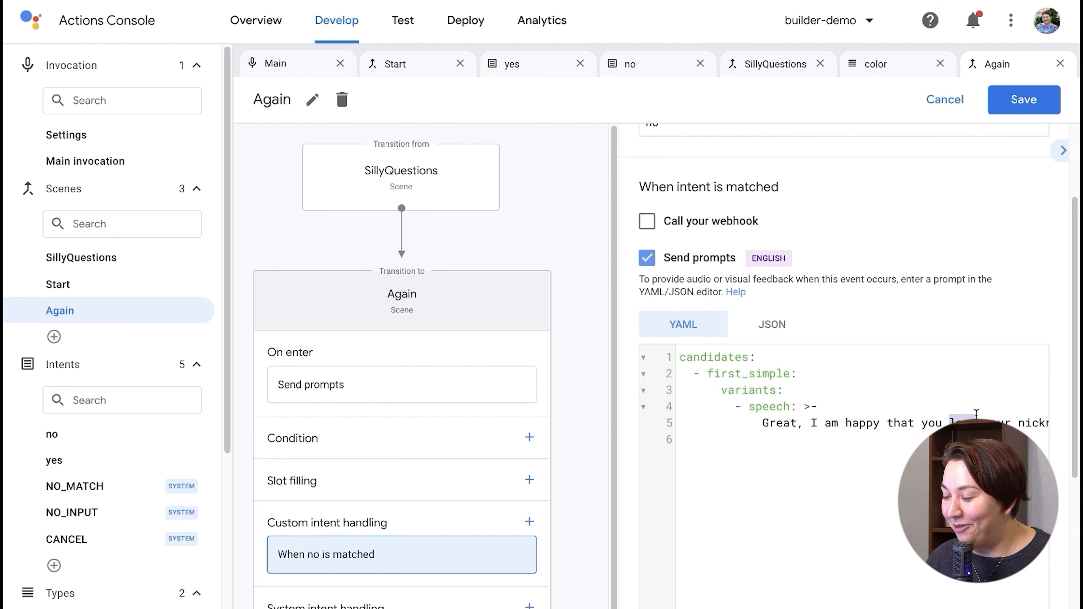
drag(975, 413, 1020, 424)
click(1020, 425)
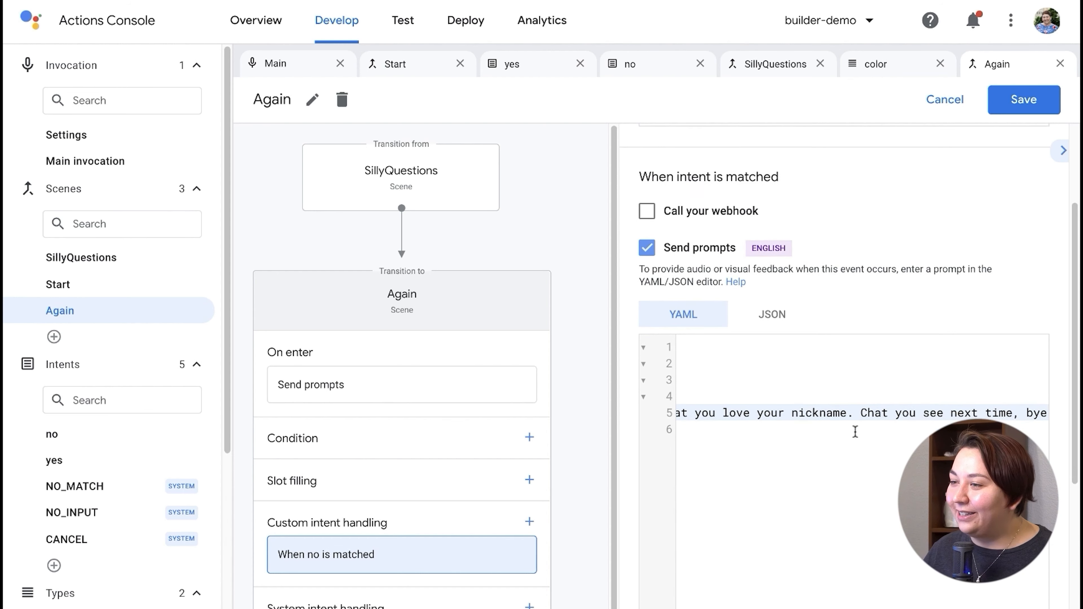
Set the no handler's transition to End conversation and save the Again scene
scroll(866, 427, down, 4)
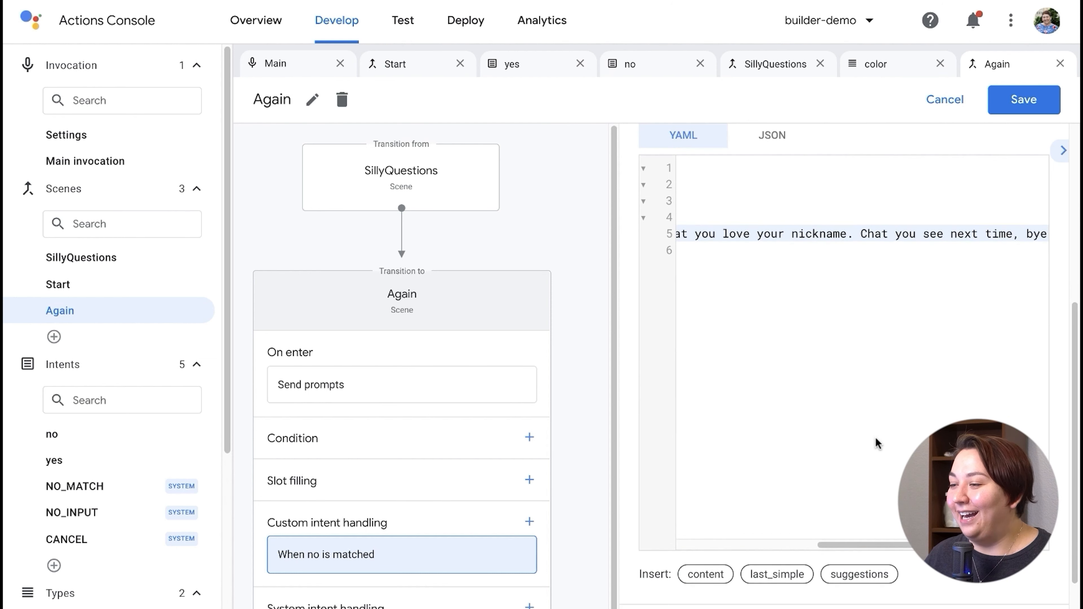
drag(876, 550, 735, 550)
scroll(742, 451, down, 2)
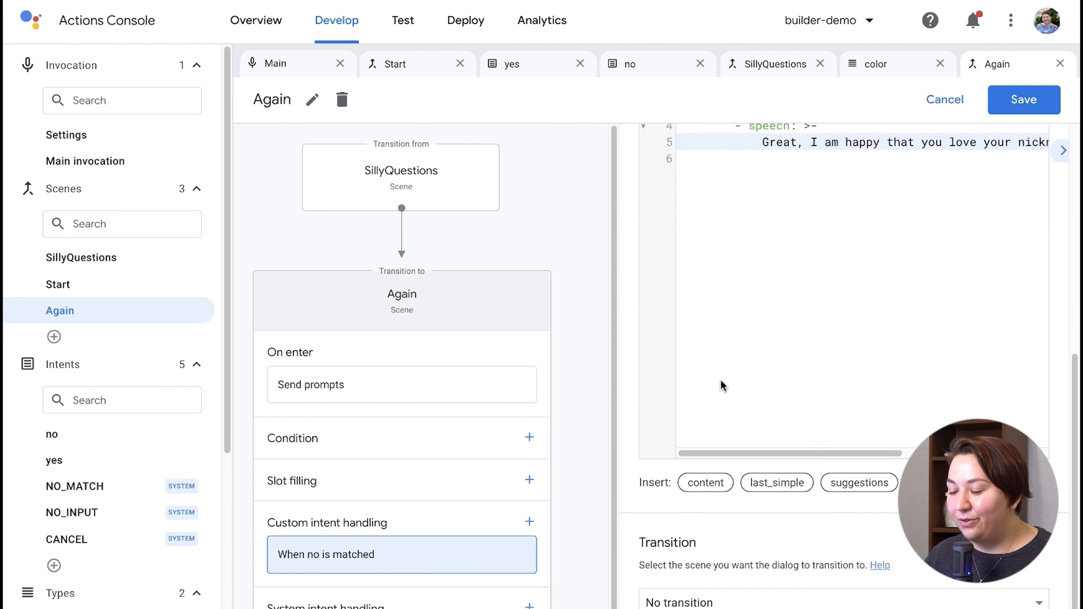
click(843, 600)
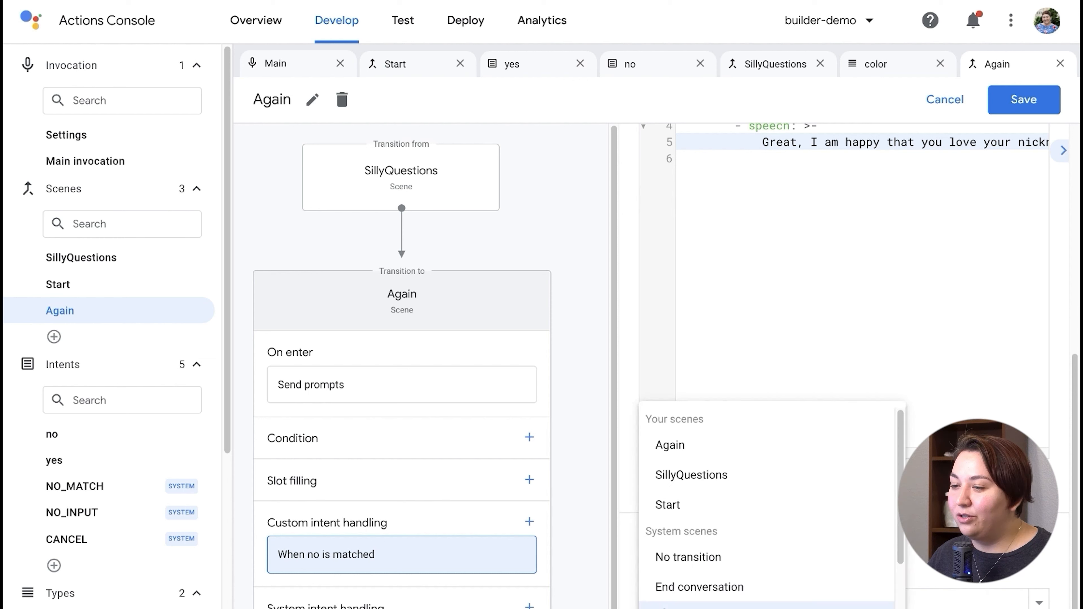
click(731, 593)
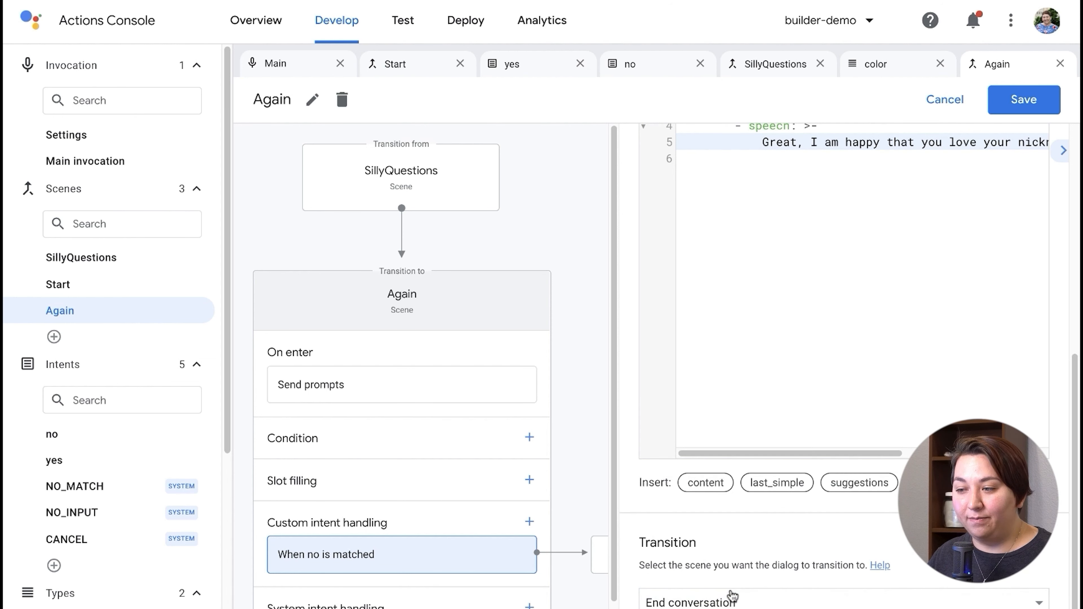
click(1026, 99)
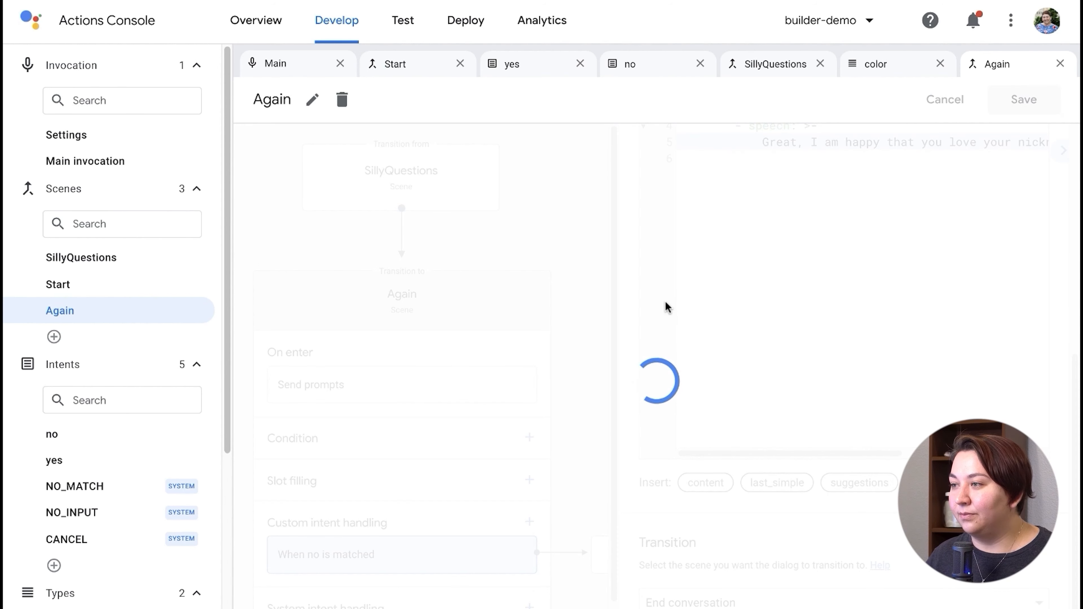
Add custom intent handling for the yes intent in the Again scene, with a transition to SillyQuestions
click(1060, 155)
scroll(678, 416, down, 1)
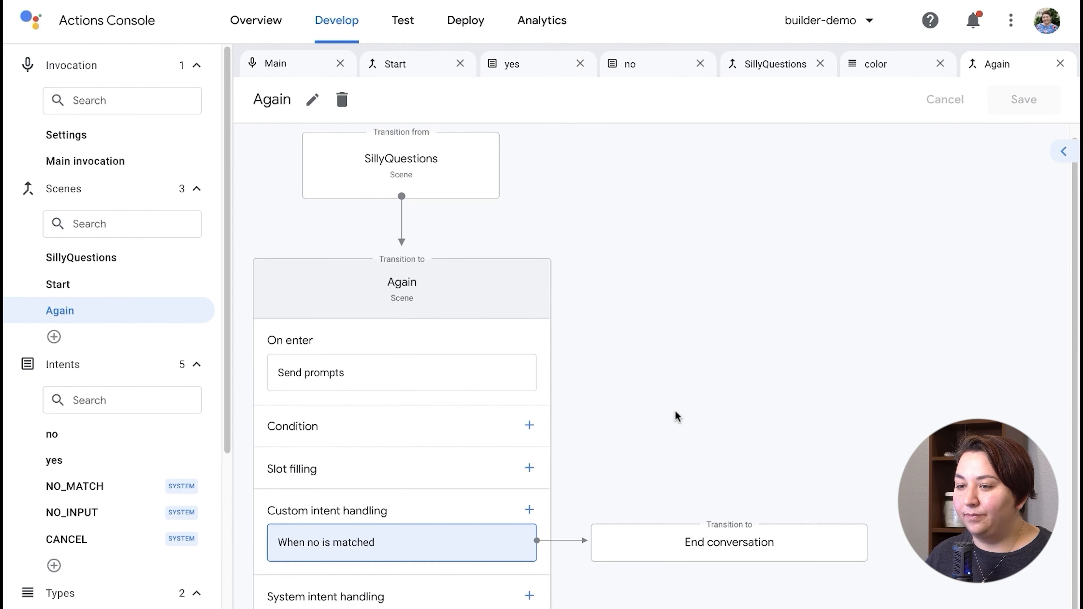
click(529, 510)
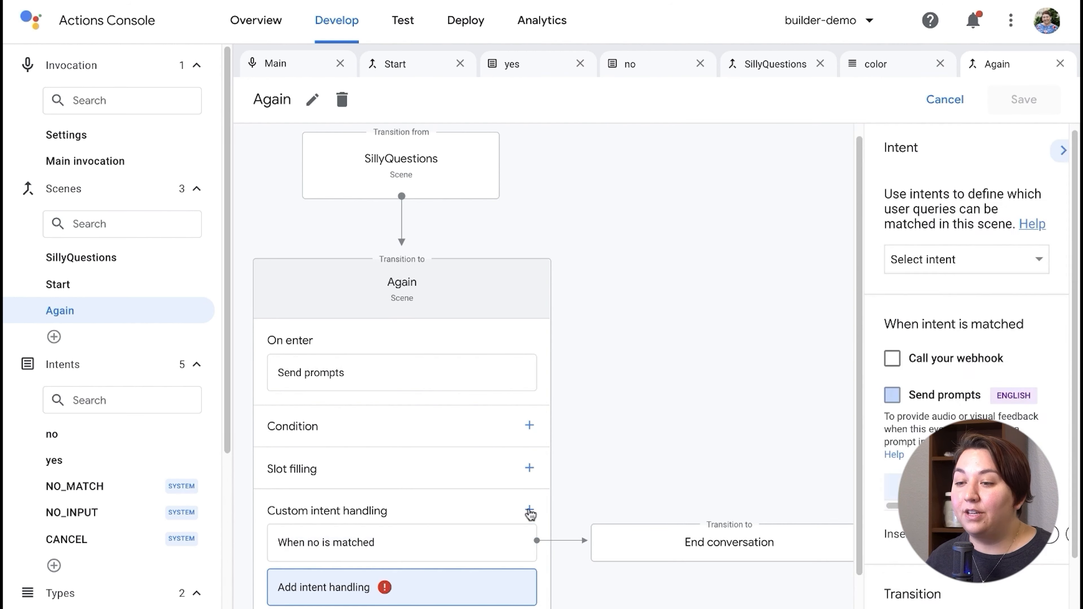
click(727, 249)
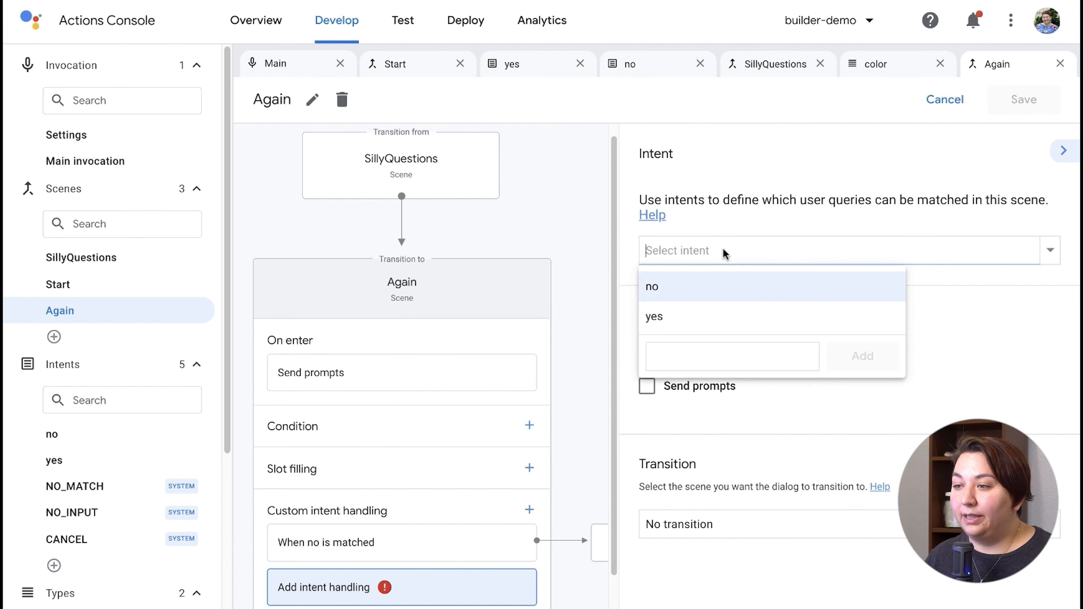
click(661, 313)
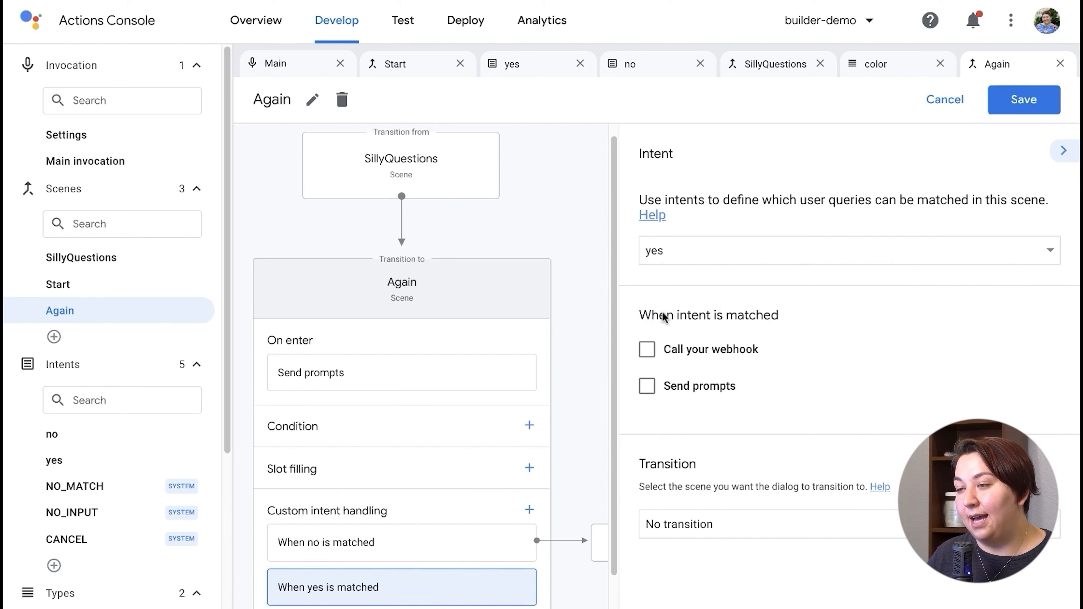
click(740, 522)
click(735, 480)
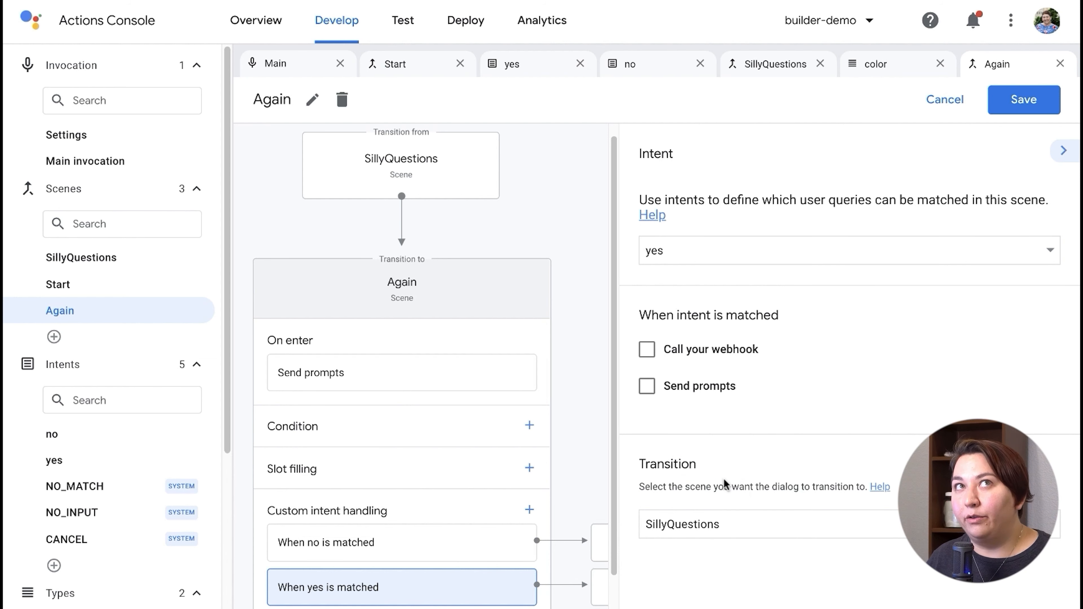
Enable Send prompts for the yes handler with the speech "Great, lets do it again!" and save the Again scene
click(720, 393)
drag(804, 570, 765, 551)
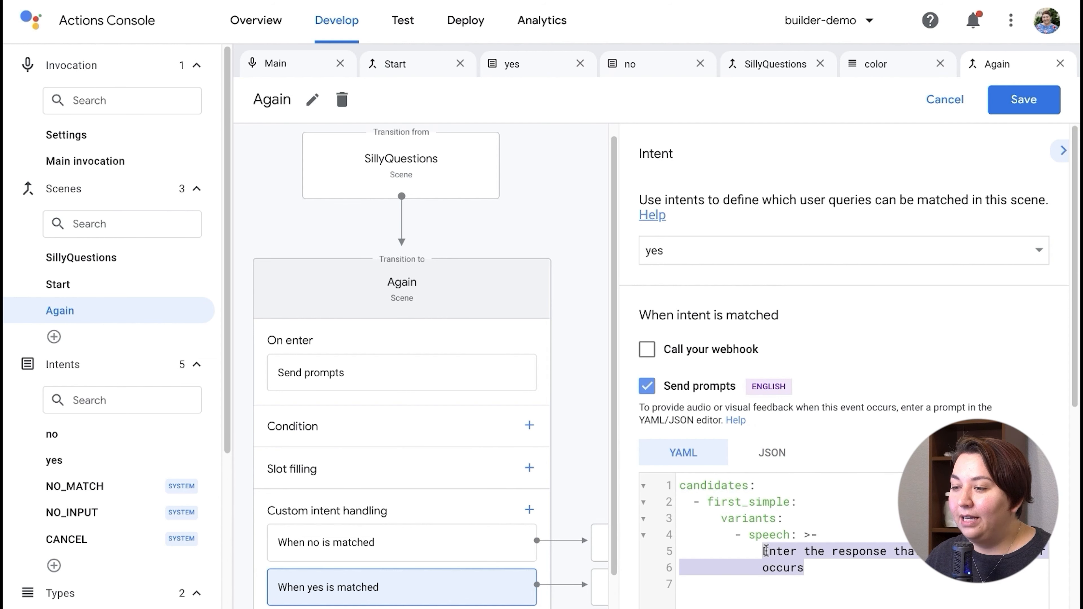
text(Great, lets do it agai)
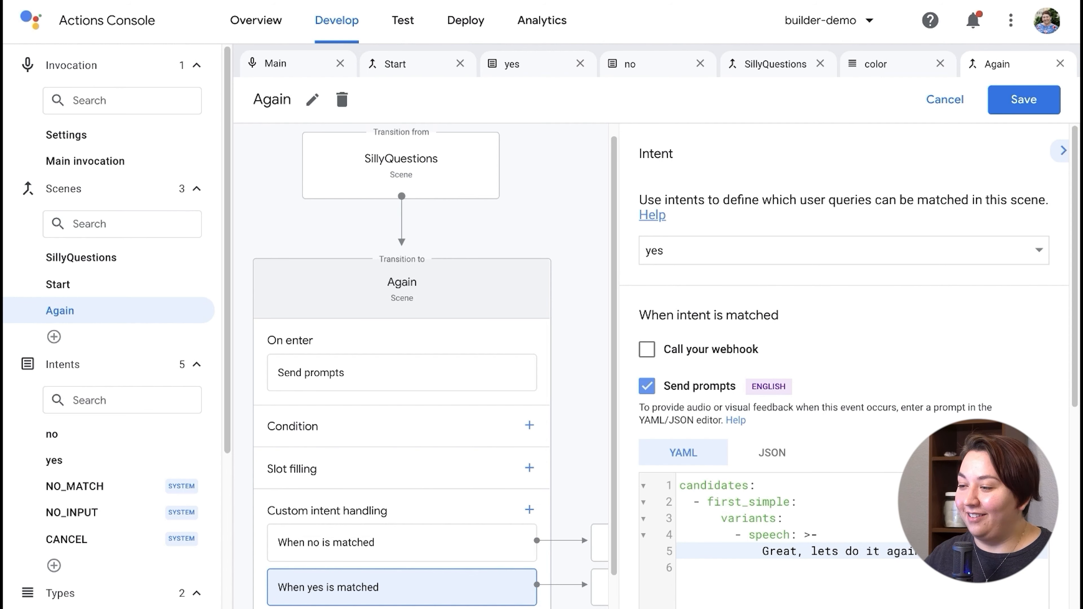
drag(929, 551, 756, 551)
scroll(831, 597, down, 8)
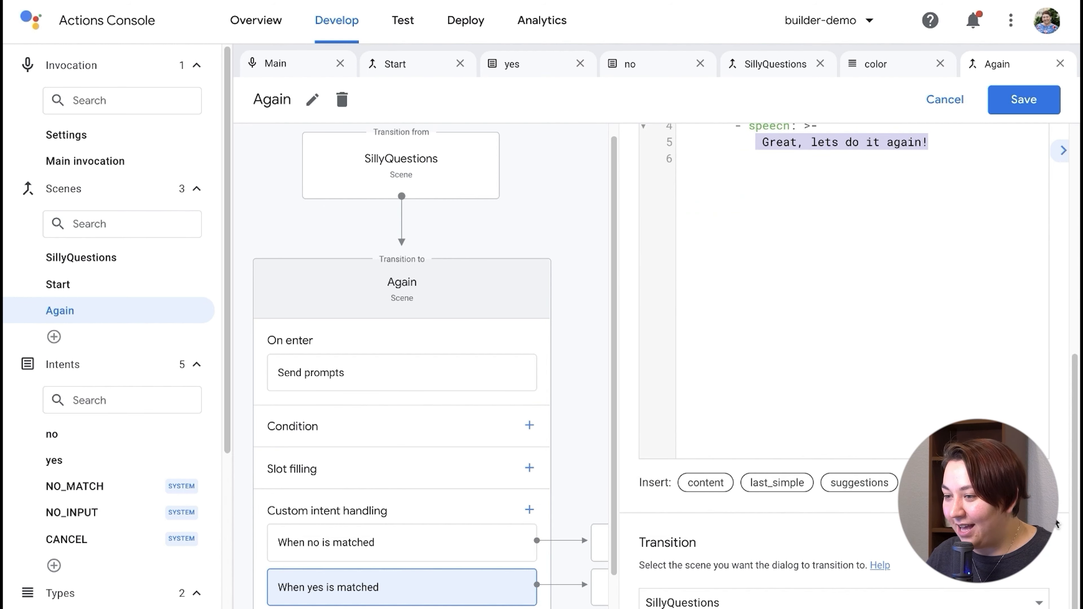
scroll(1010, 369, up, 8)
click(1023, 99)
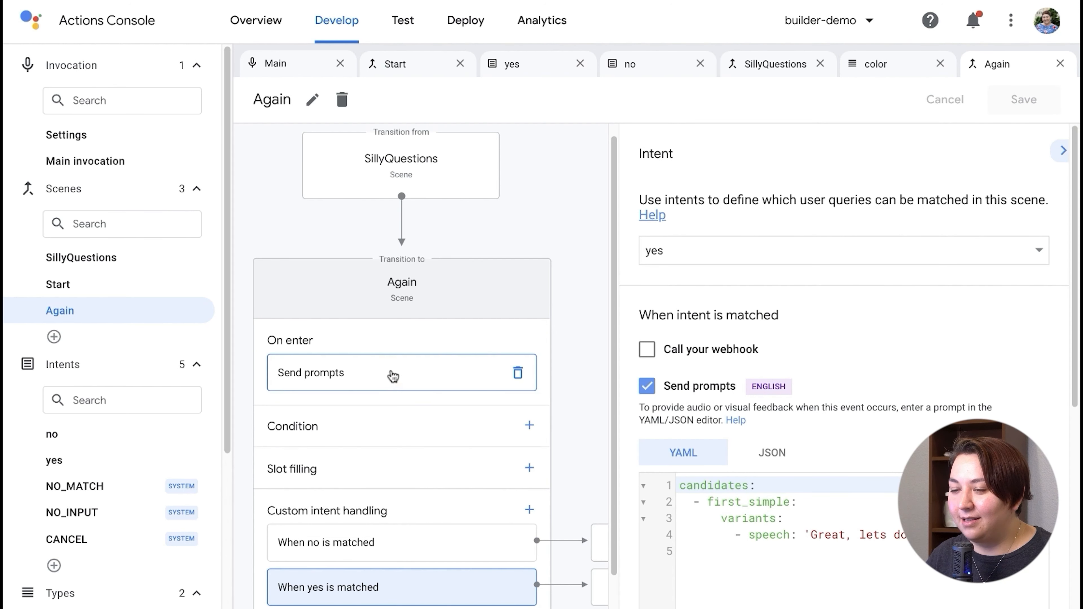
Collapse the Again scene's handler settings and open the test simulator to refresh the preview
click(1060, 150)
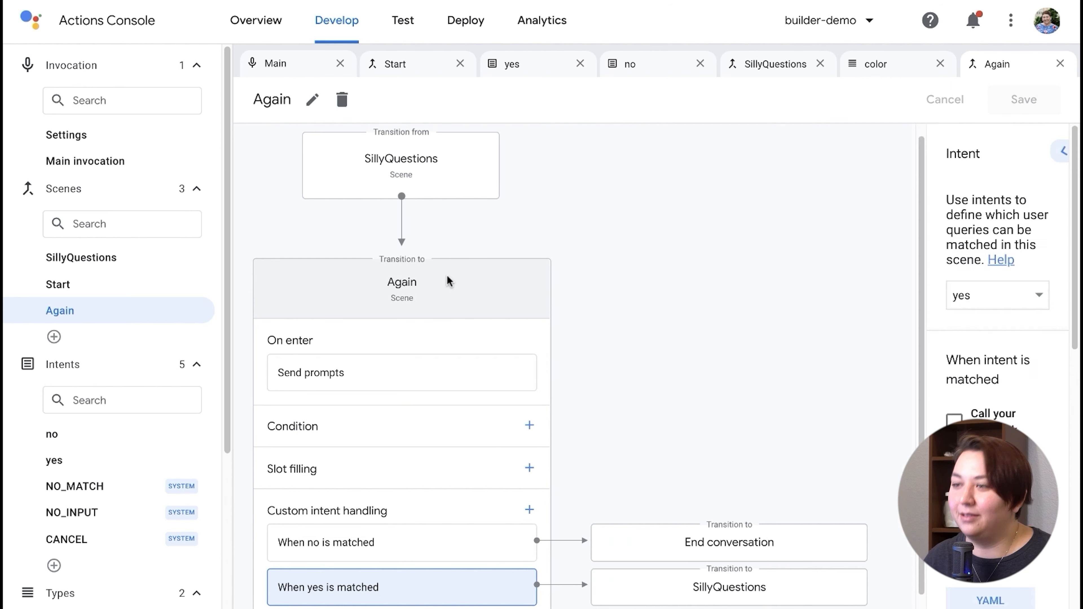
click(403, 25)
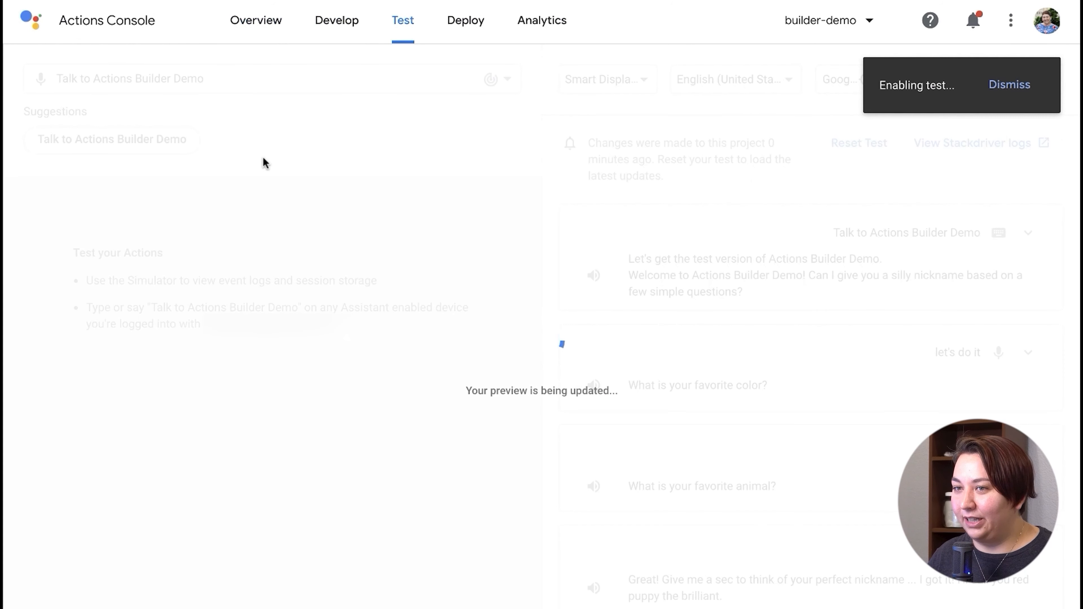
mouse_move(109, 5)
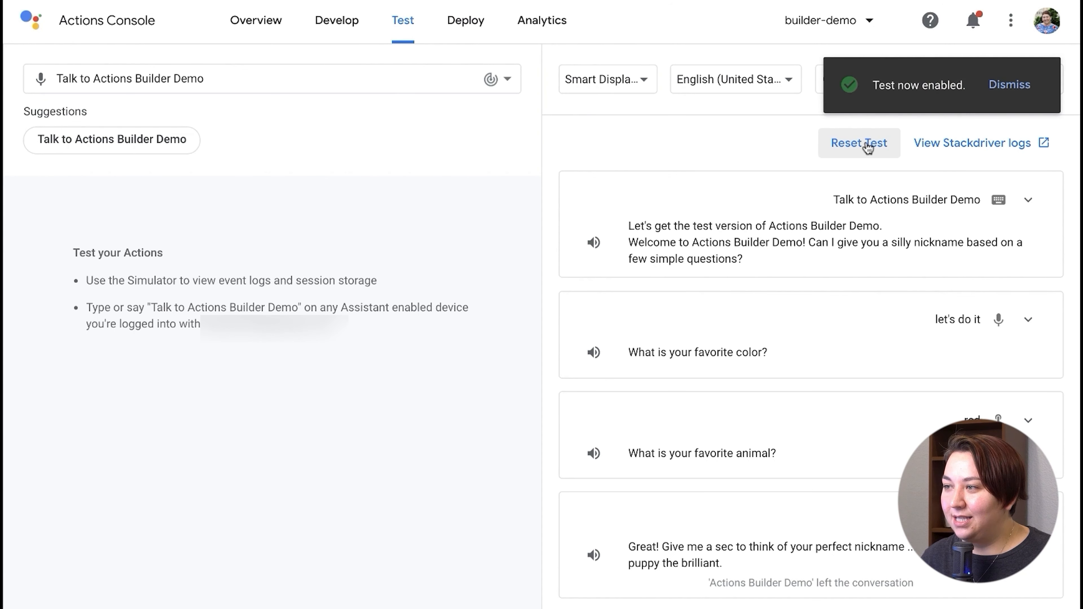
Reset the test and run the Actions Builder Demo conversation, answering yes, yellow and bird to its questions
click(869, 150)
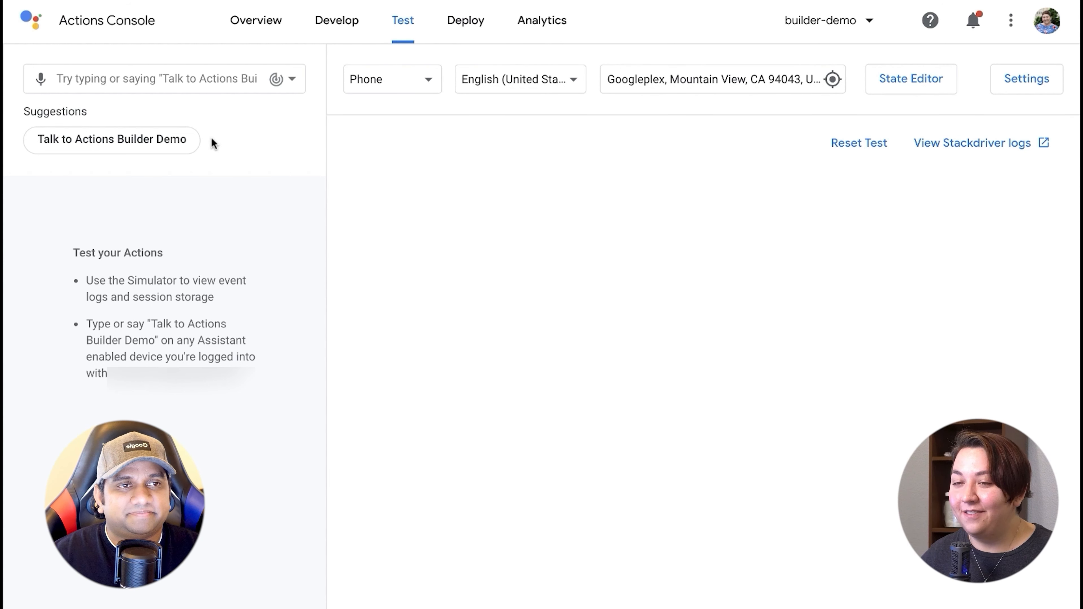
click(141, 144)
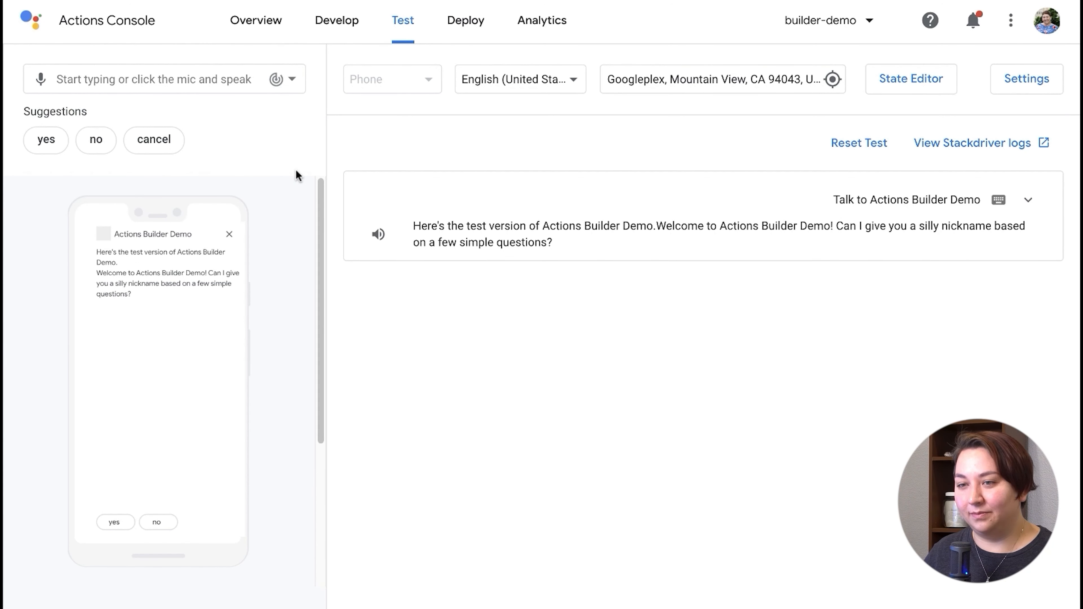
click(46, 141)
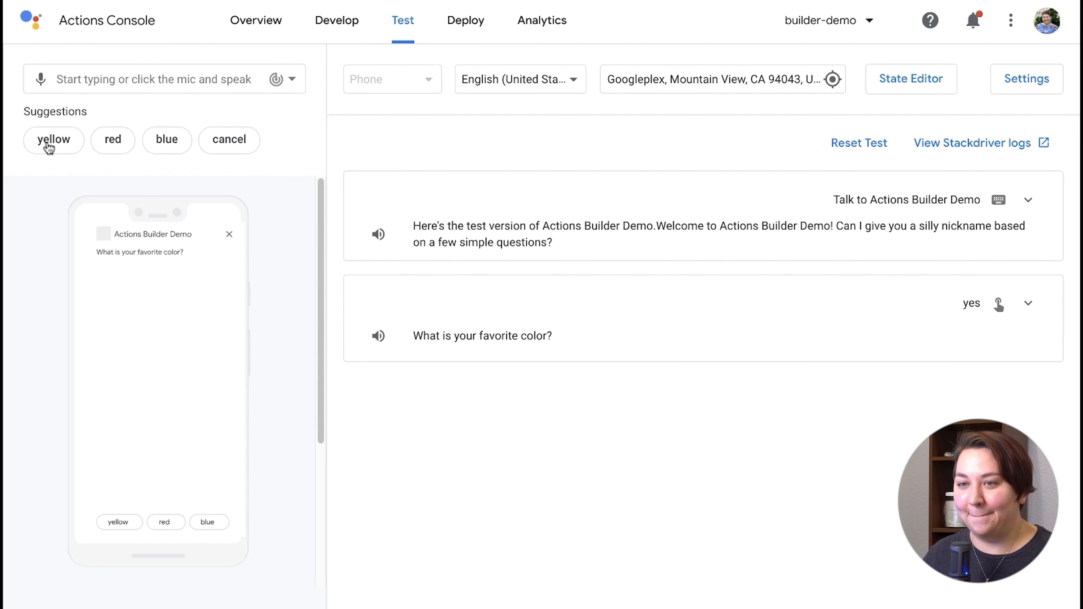
click(49, 141)
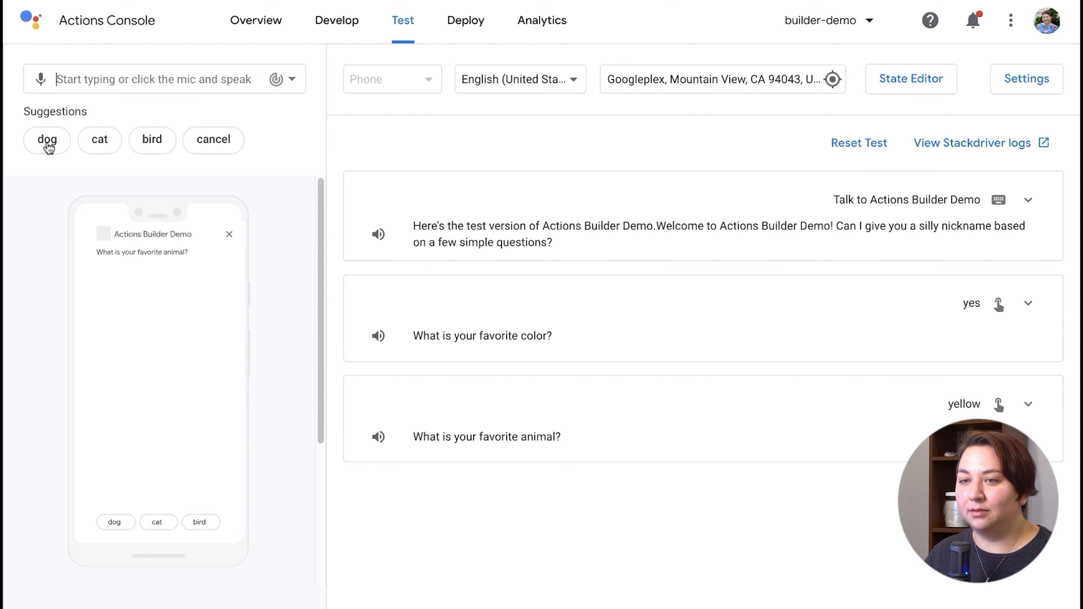
click(153, 148)
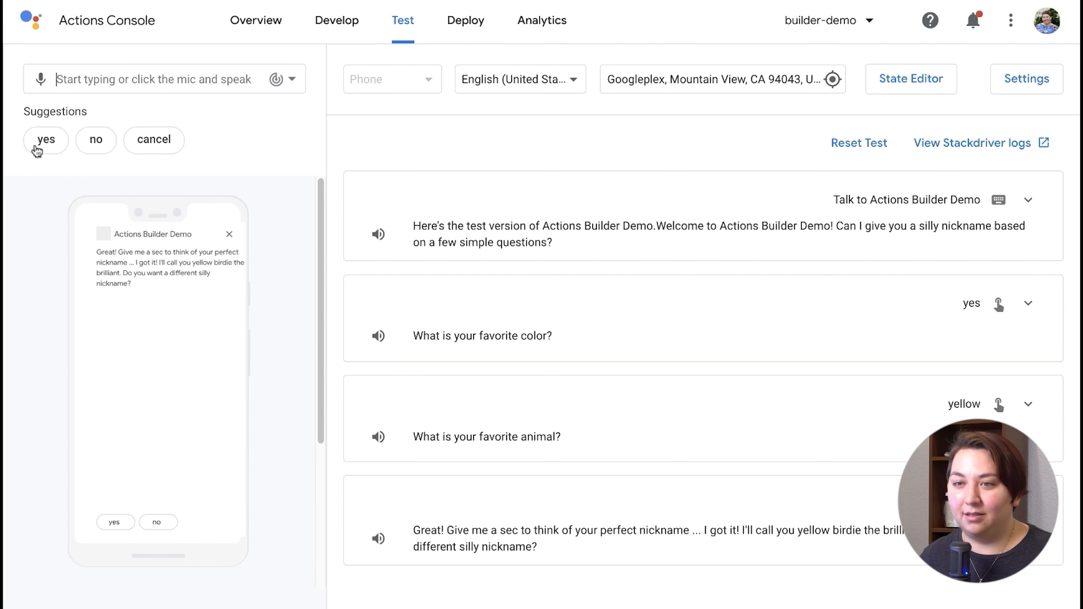
Answer yes to the offer of a different silly nickname and check the reply in the conversation log
click(42, 140)
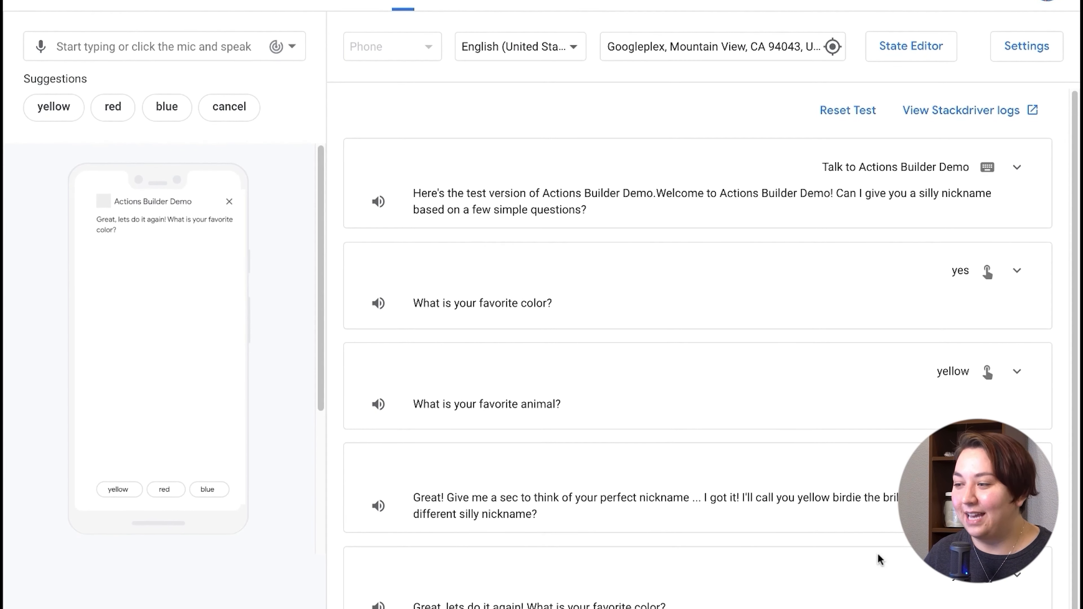
drag(422, 597, 378, 584)
click(558, 580)
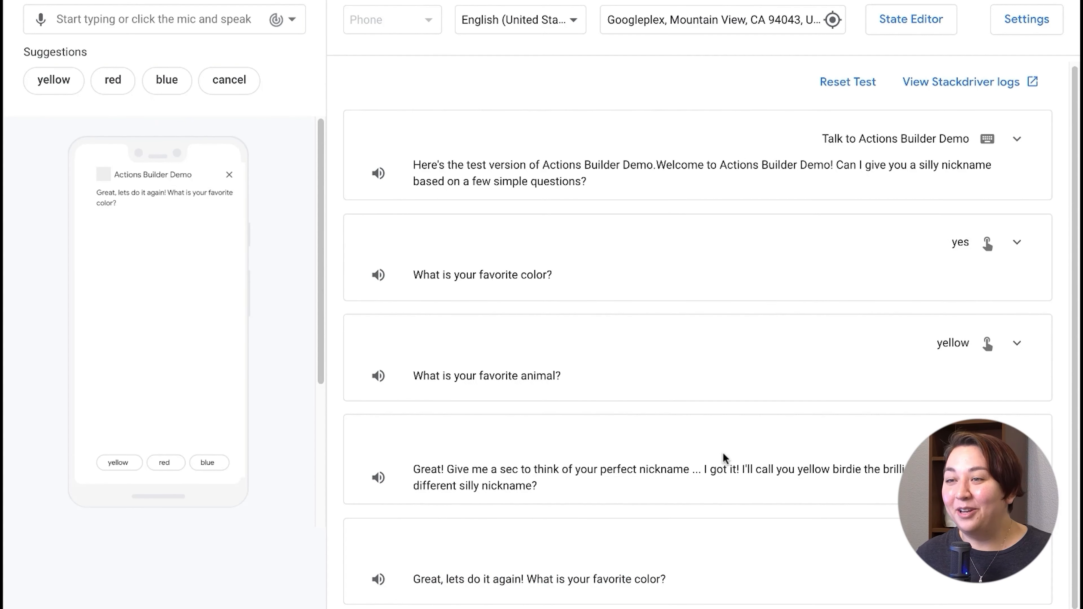